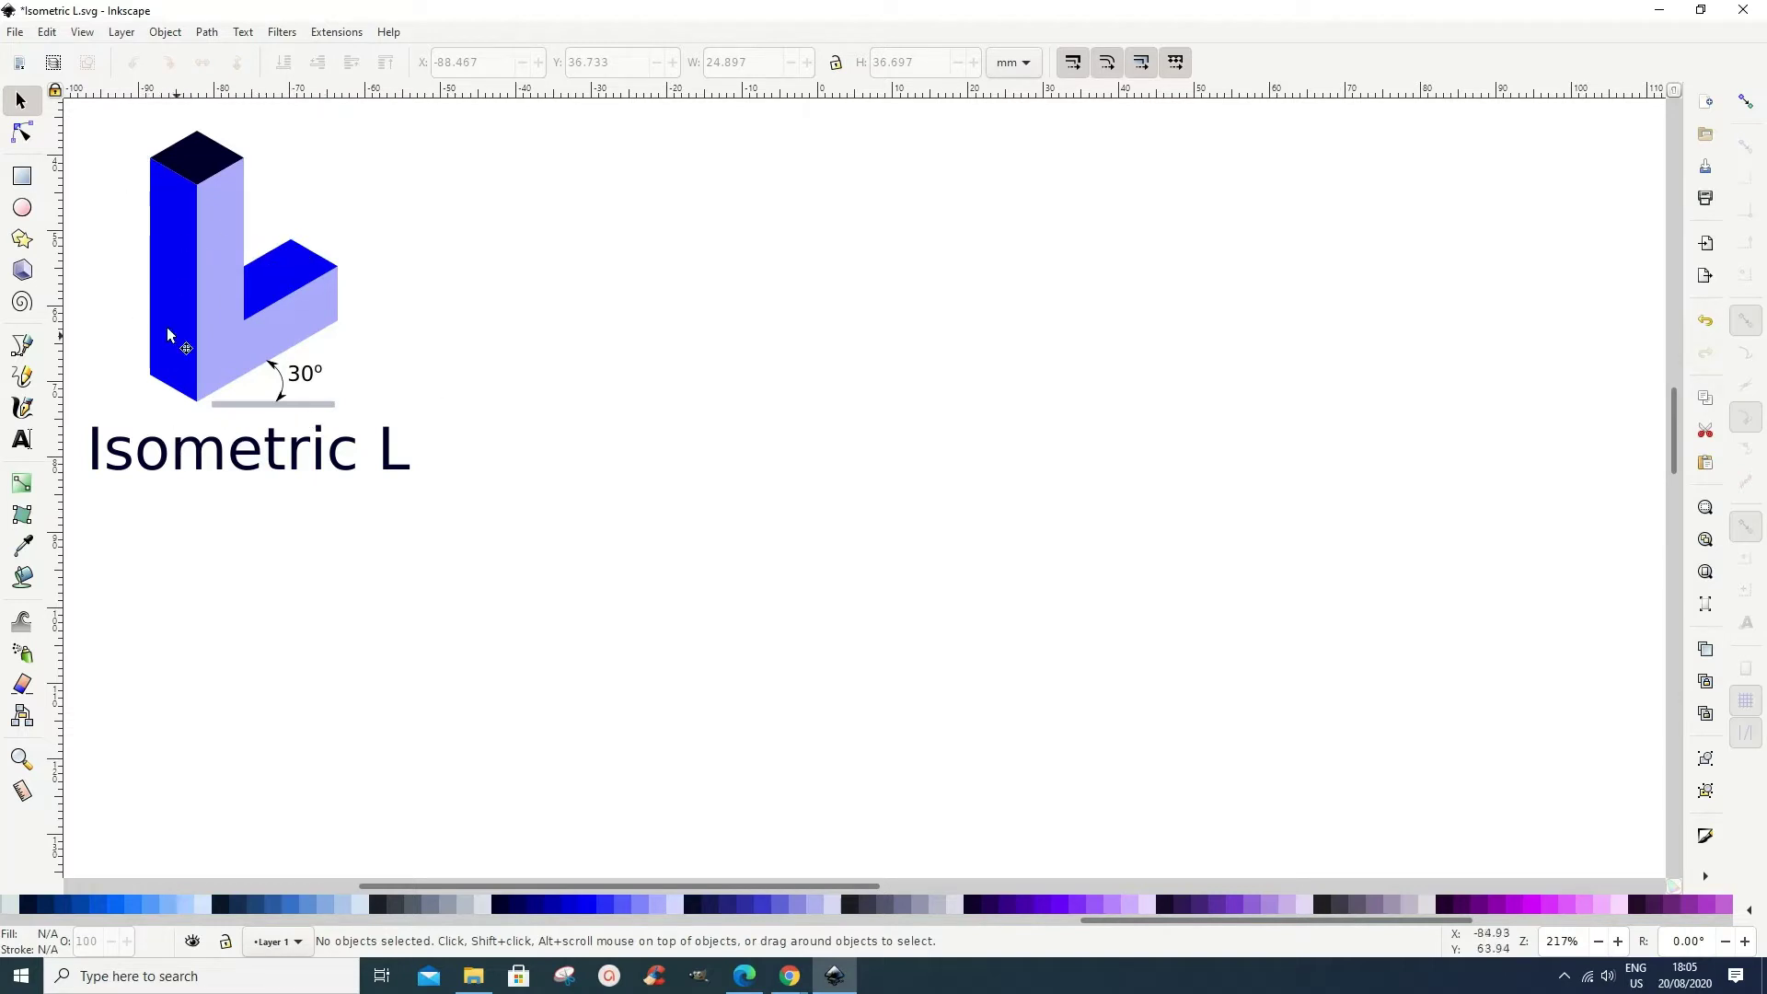
Add a new axonometric grid to the document through the document properties.
{"action": "left_click", "coordinate": [16, 33]}
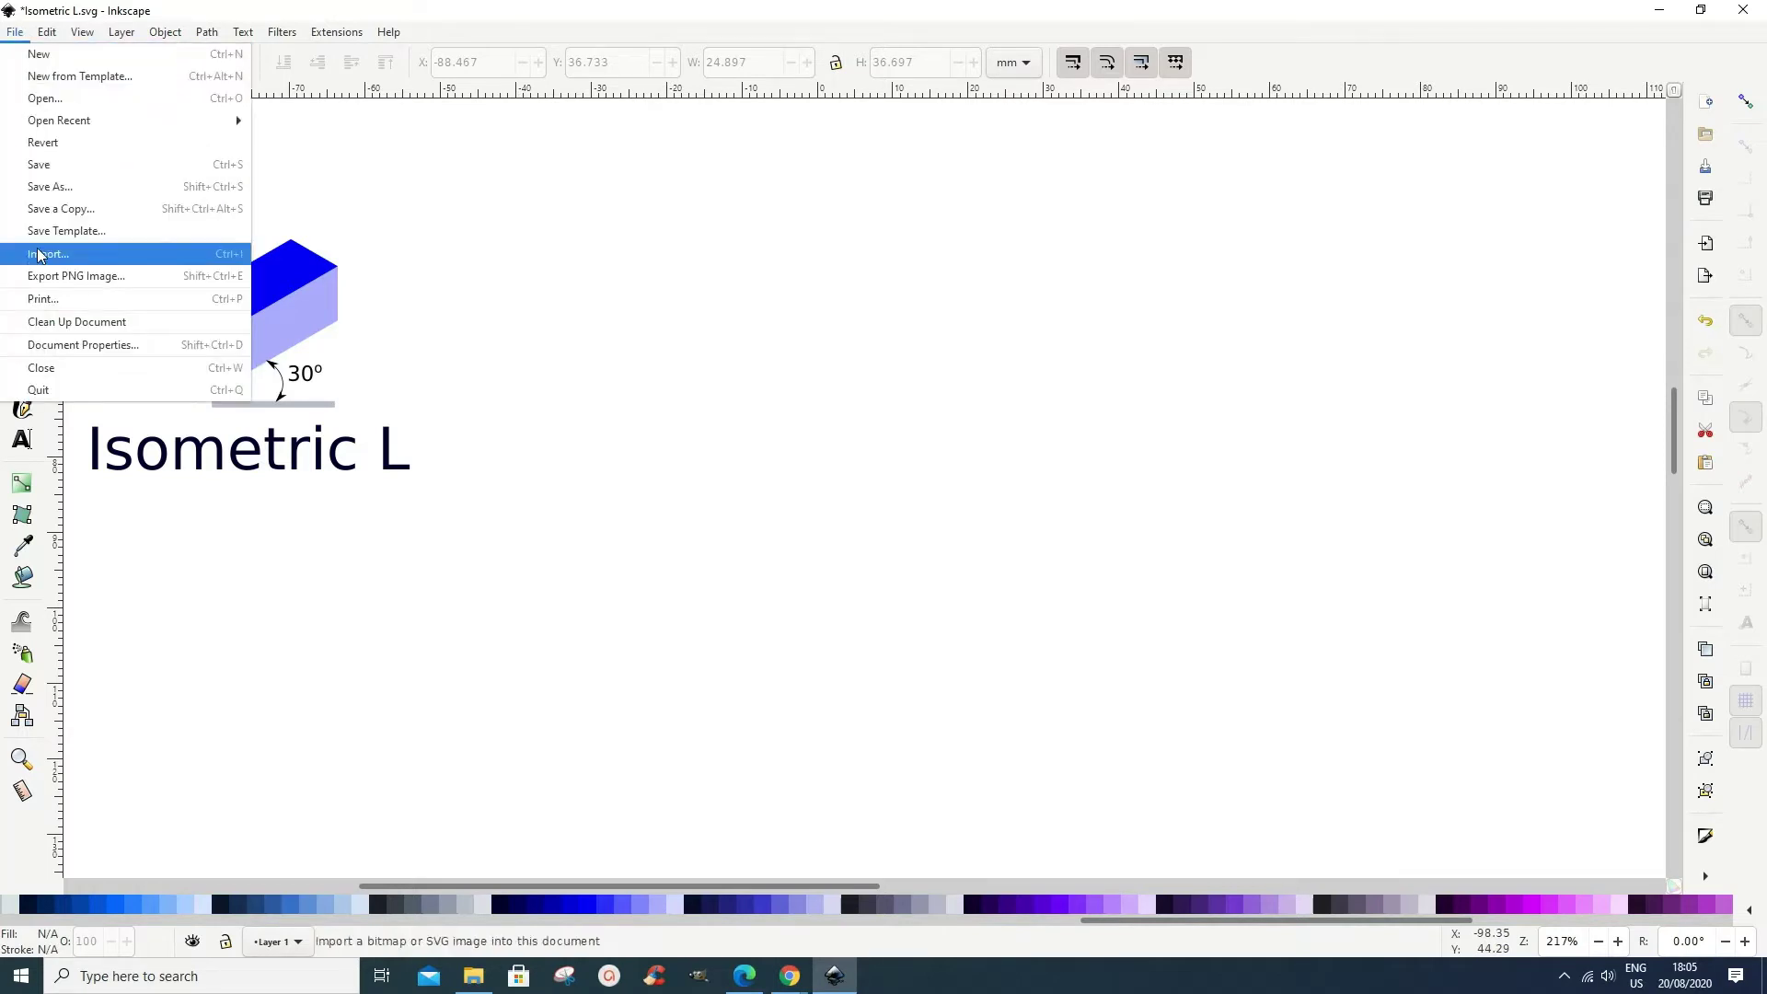
{"action": "left_click", "coordinate": [62, 347]}
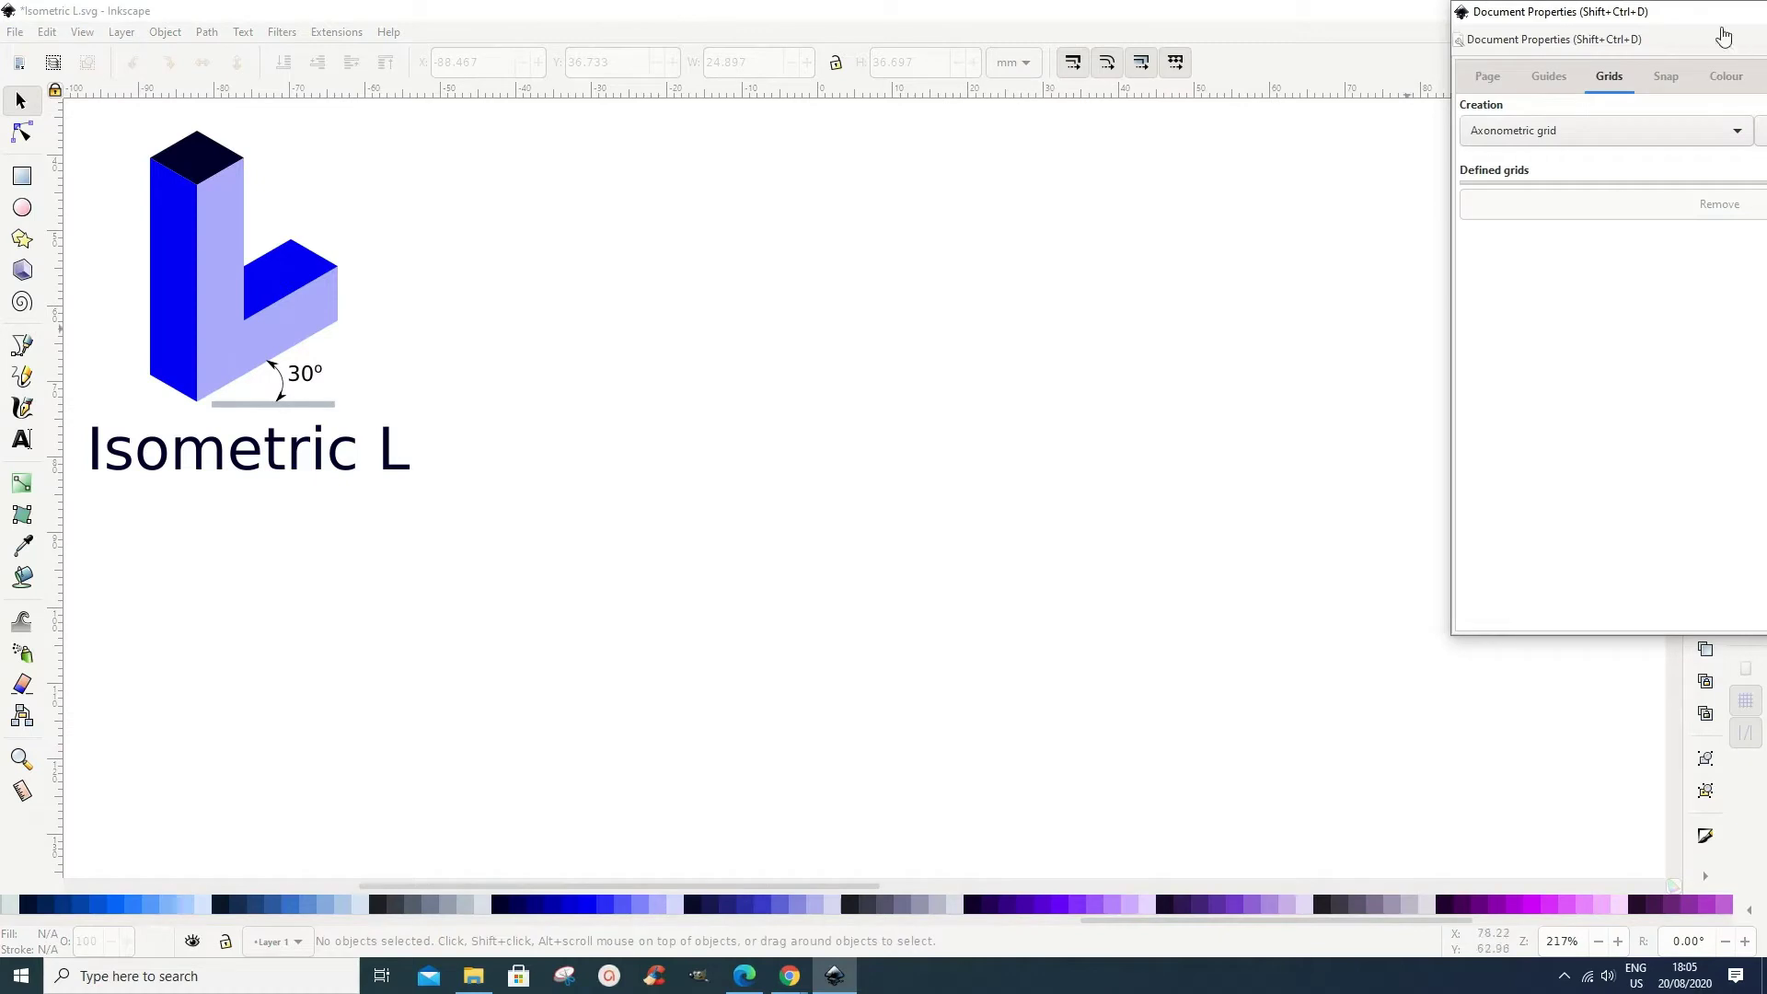
{"action": "mouse_move", "coordinate": [1714, 17]}
{"action": "left_mouse_down"}
{"action": "mouse_move", "coordinate": [1613, 71]}
{"action": "mouse_move", "coordinate": [1150, 138]}
{"action": "mouse_move", "coordinate": [1088, 124]}
{"action": "left_mouse_up"}
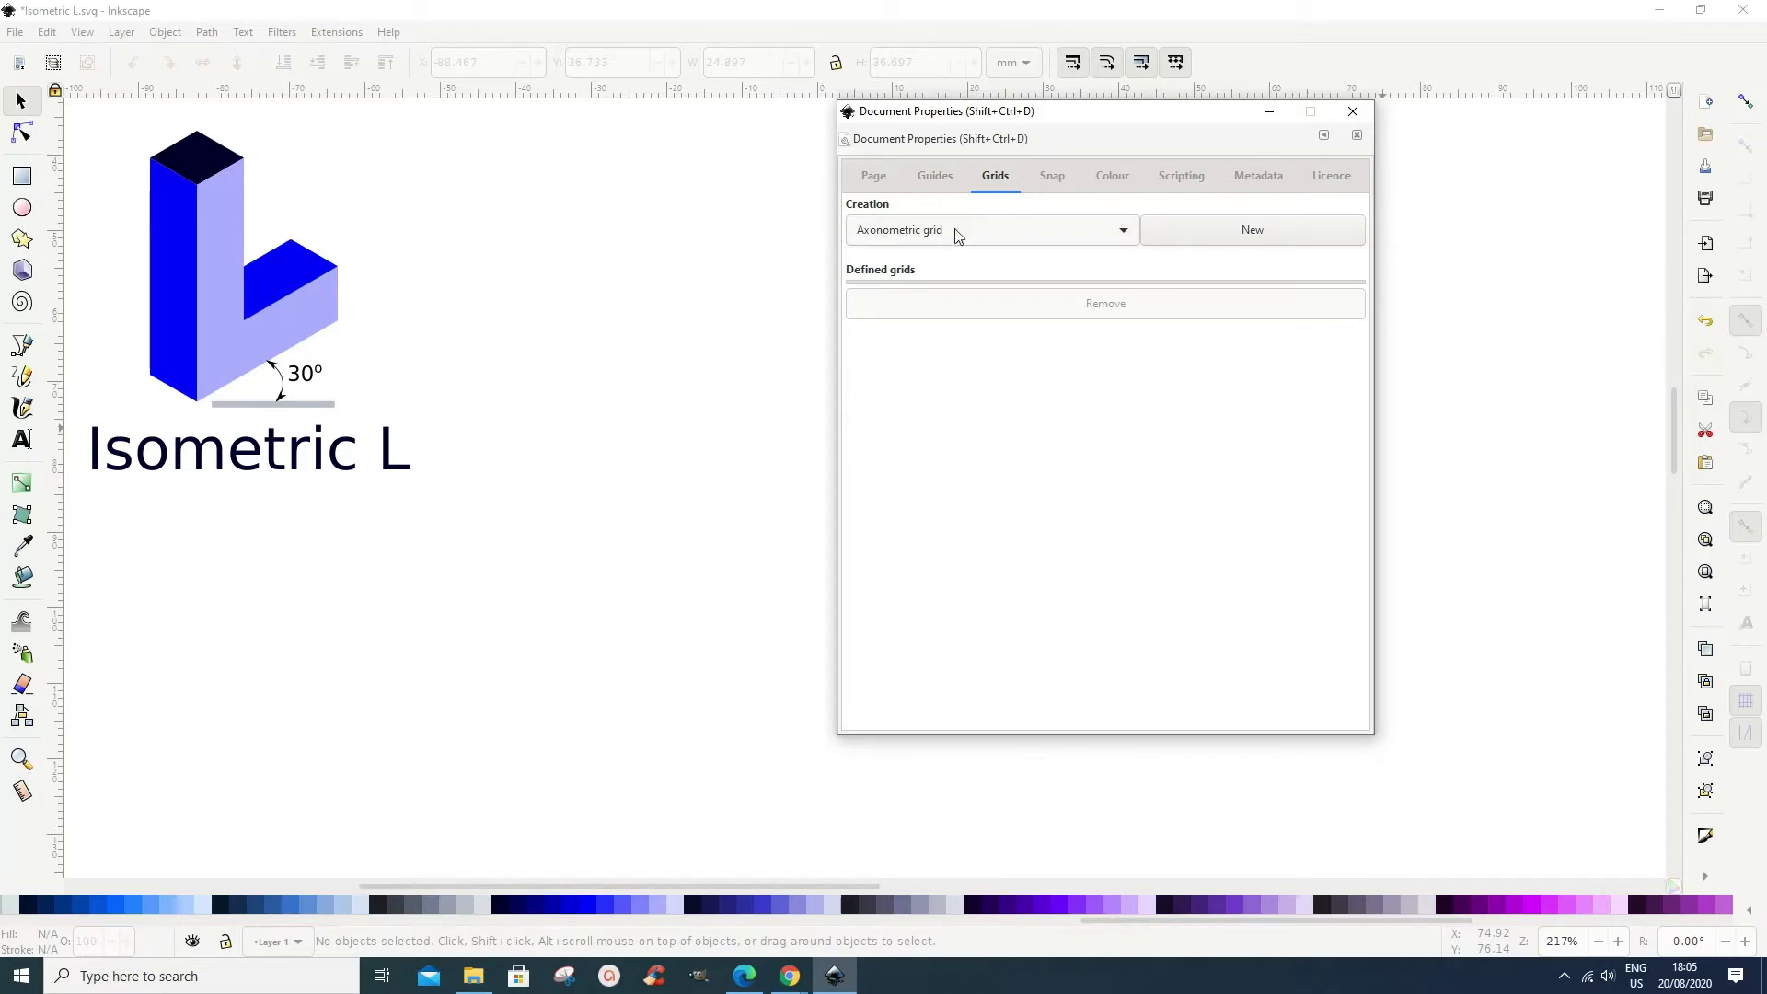
{"action": "left_click", "coordinate": [1123, 235]}
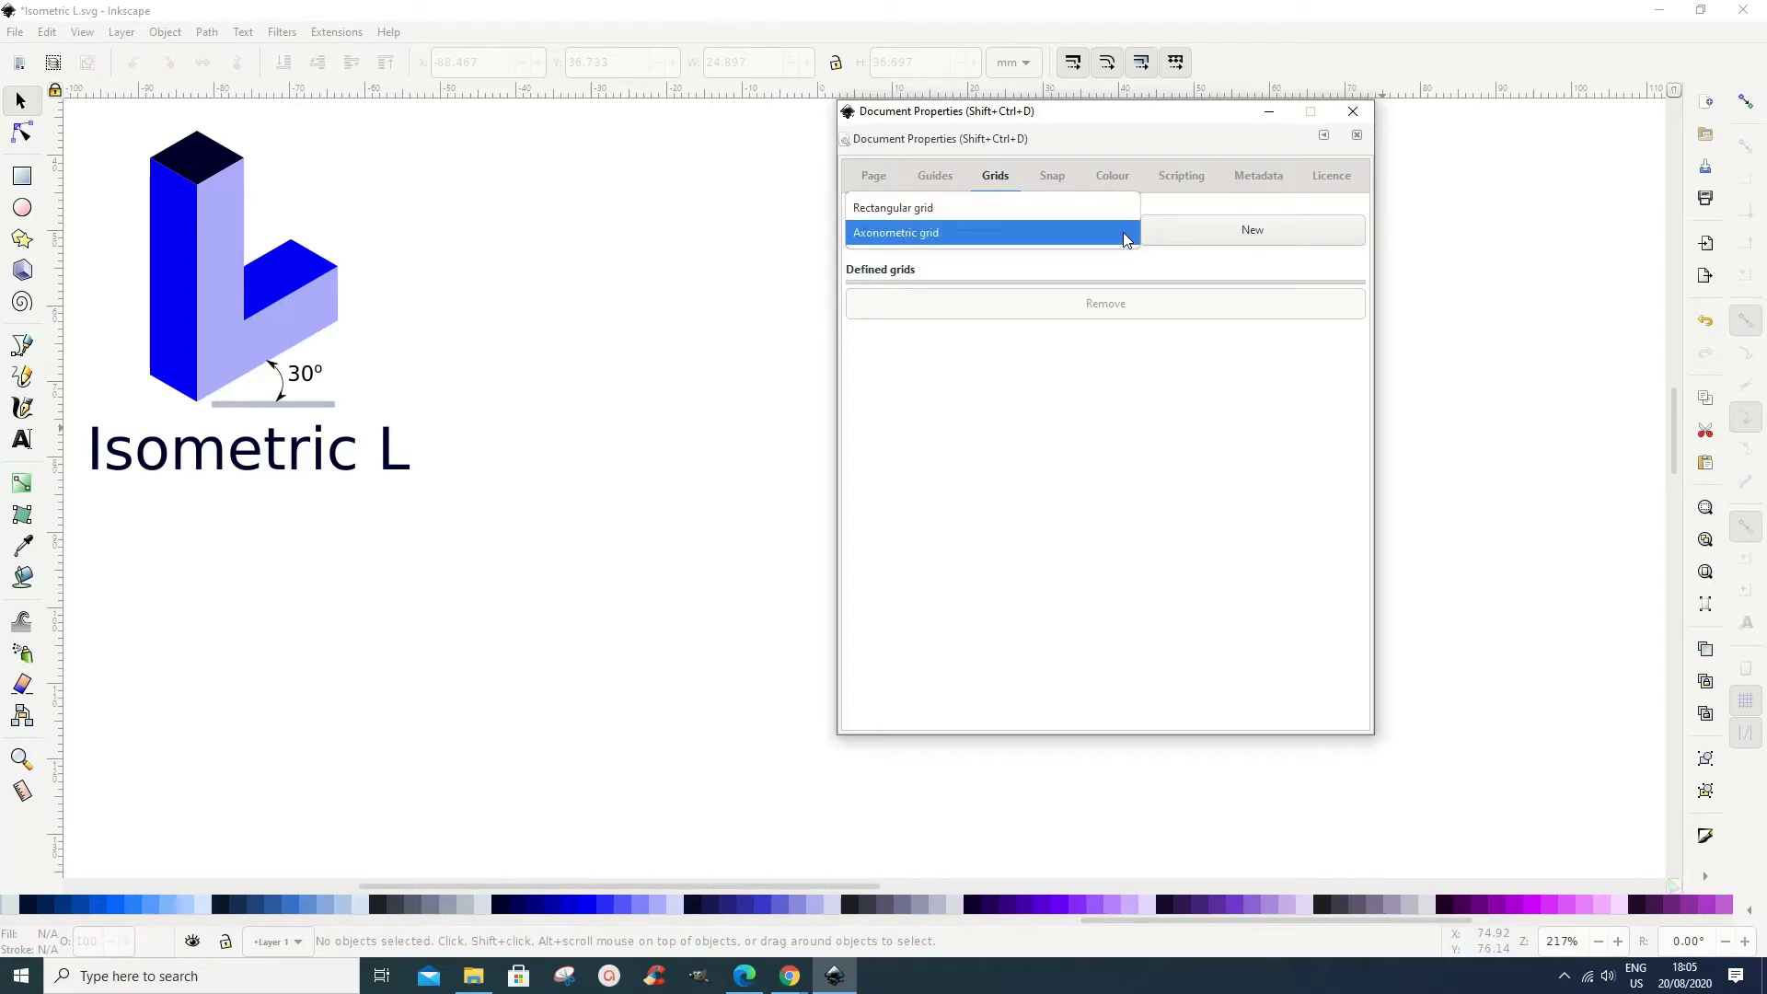
{"action": "left_click", "coordinate": [1124, 236]}
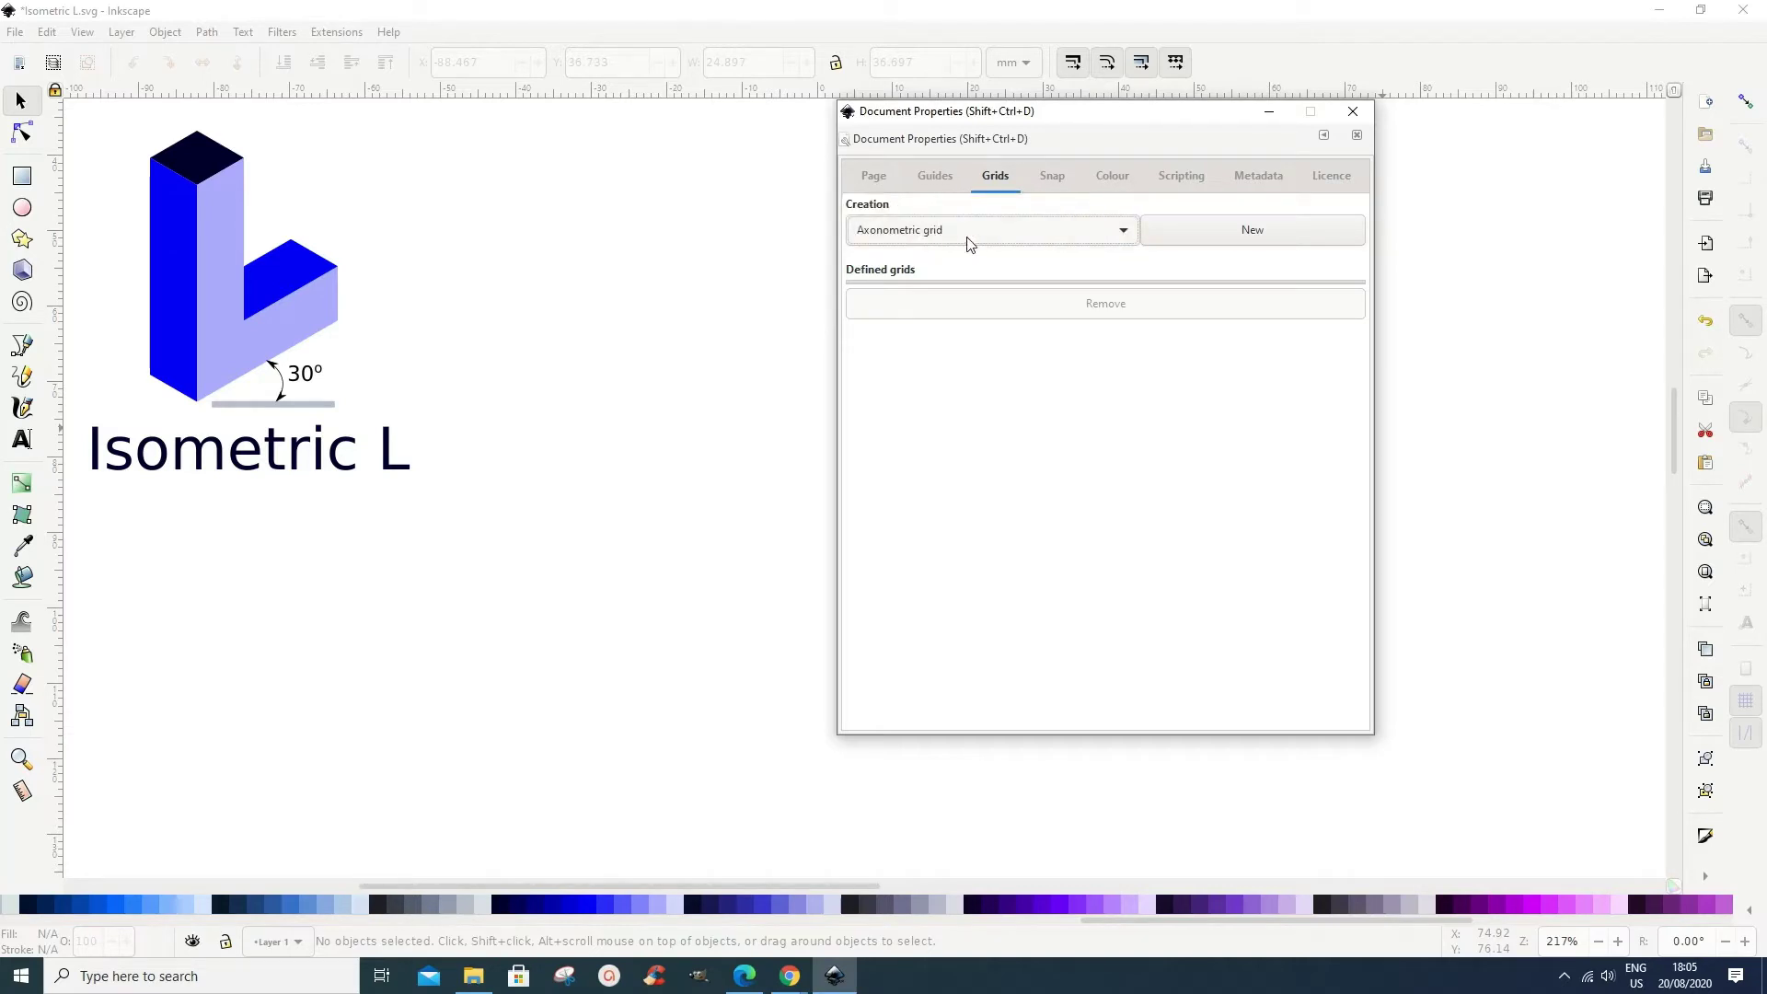
{"action": "left_click", "coordinate": [1250, 234]}
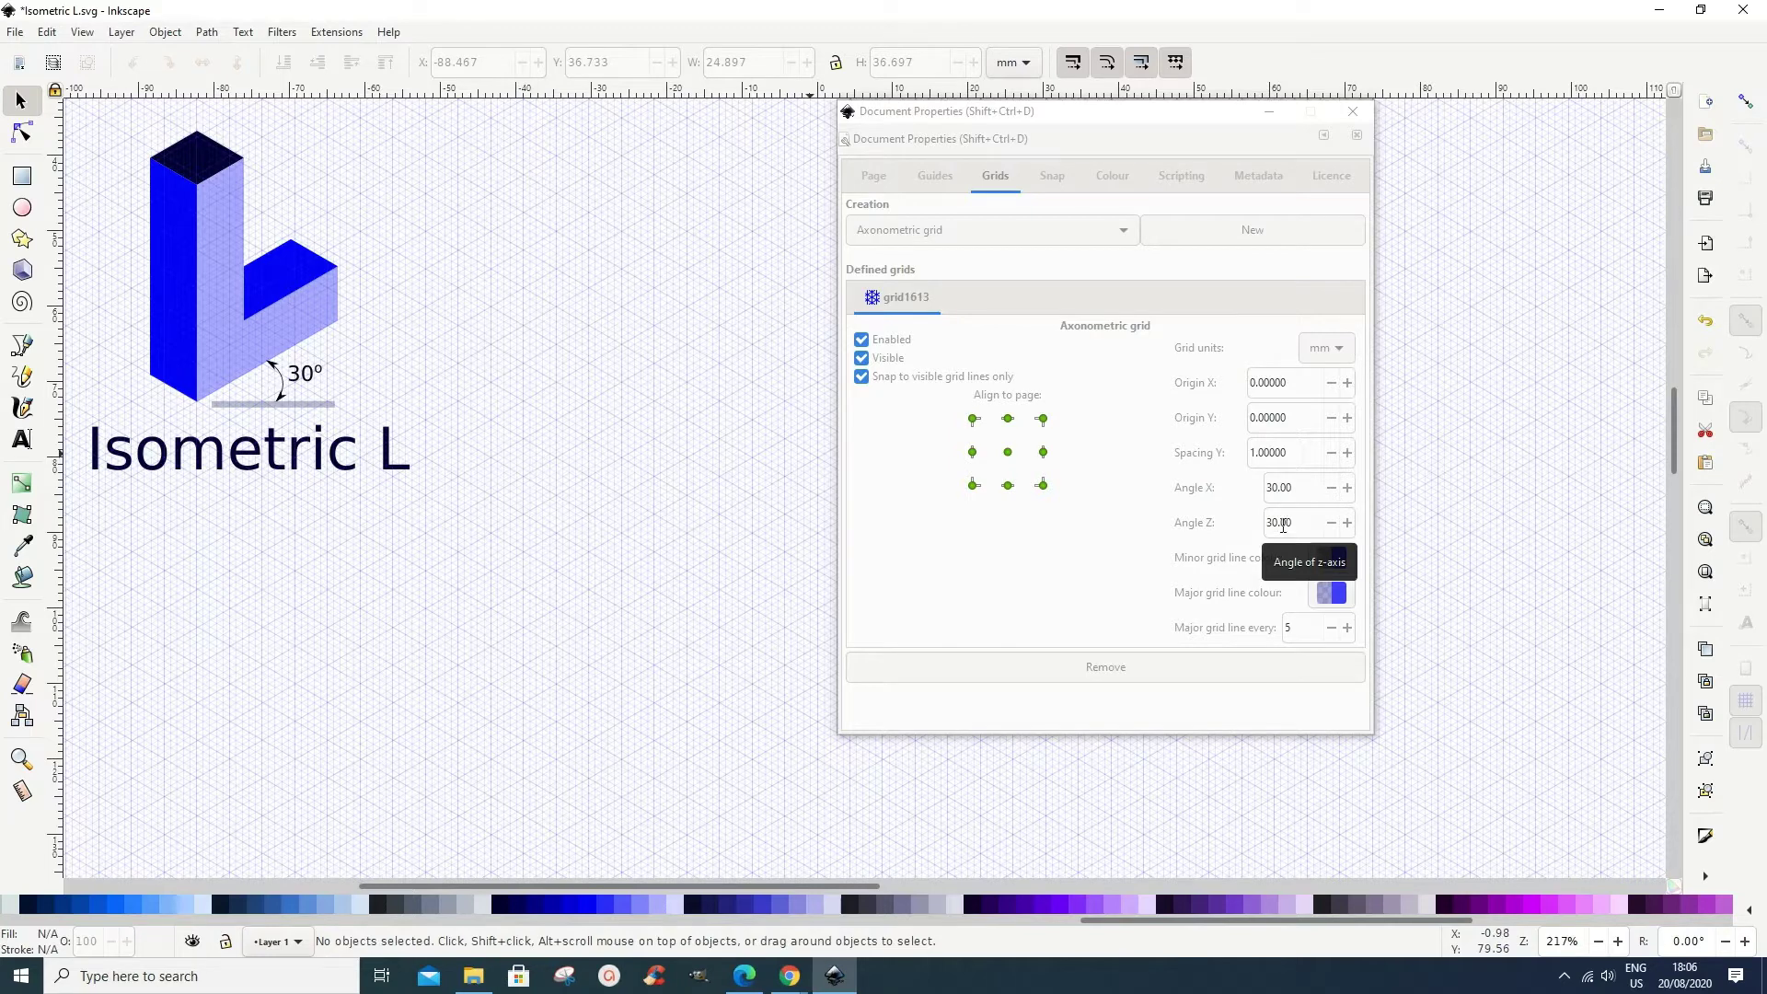
Set the axonometric grid's Y spacing to 5 mm and close the document properties.
{"action": "left_click", "coordinate": [1258, 492]}
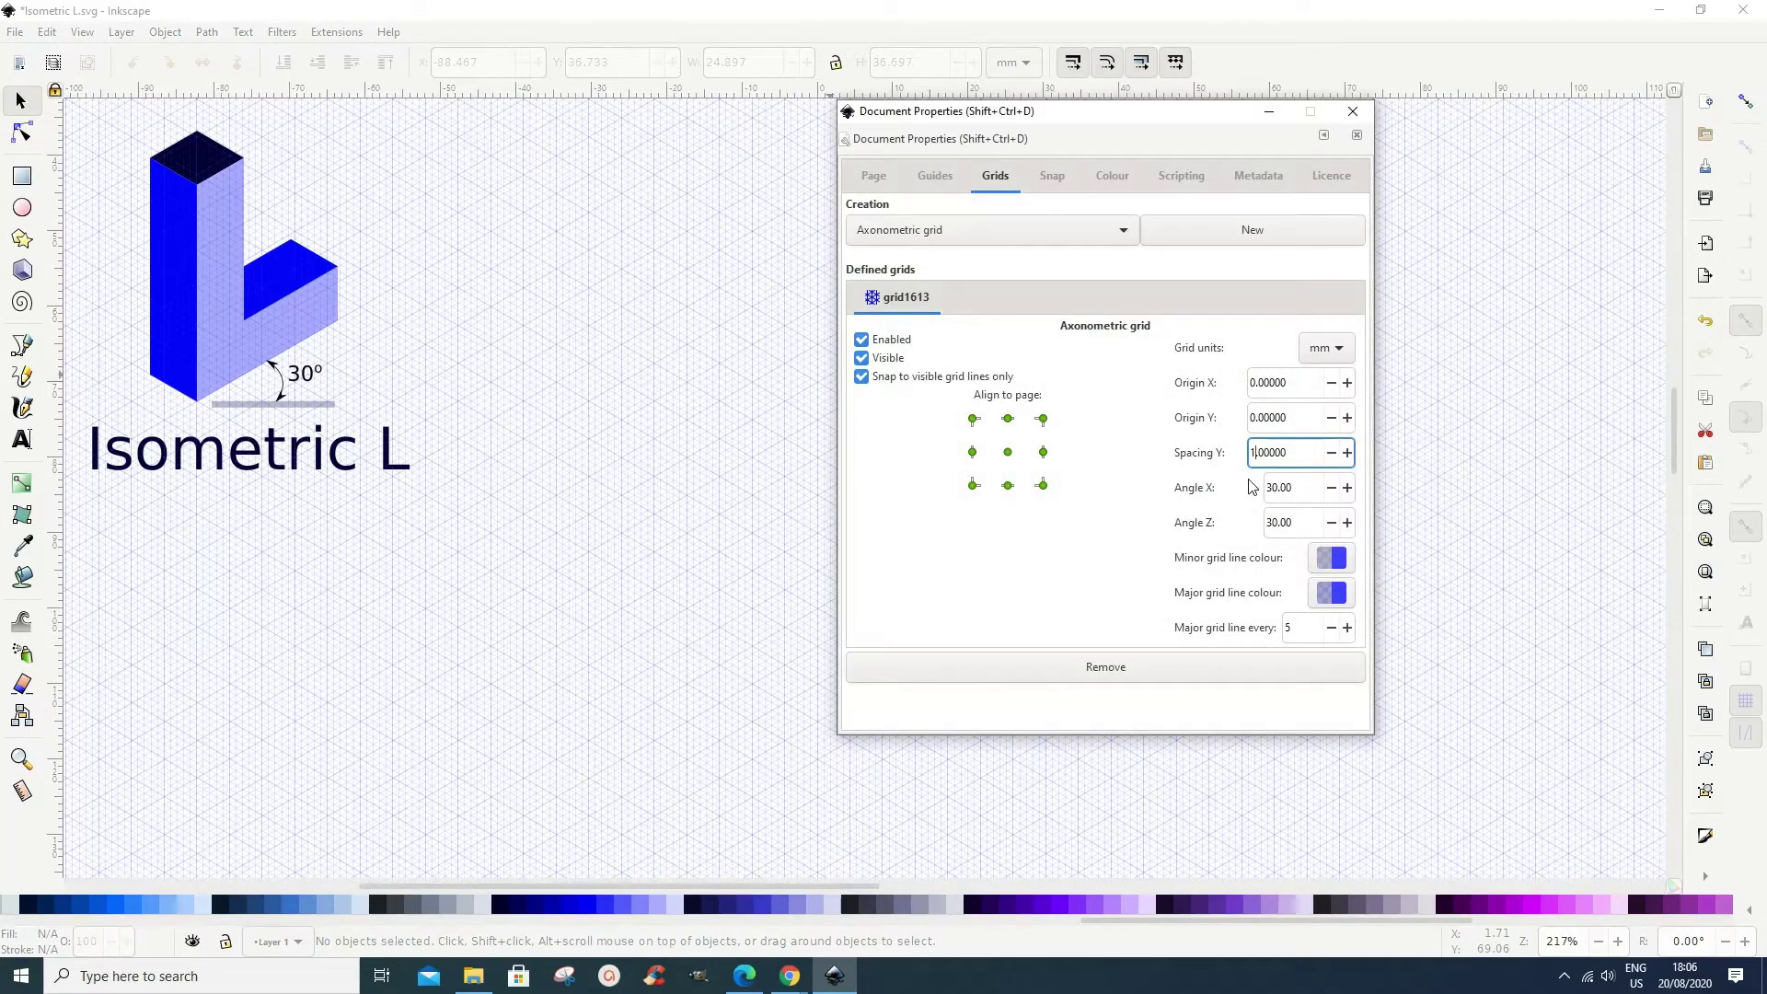
{"action": "key", "text": "BackSpace"}
{"action": "key", "text": "Return"}
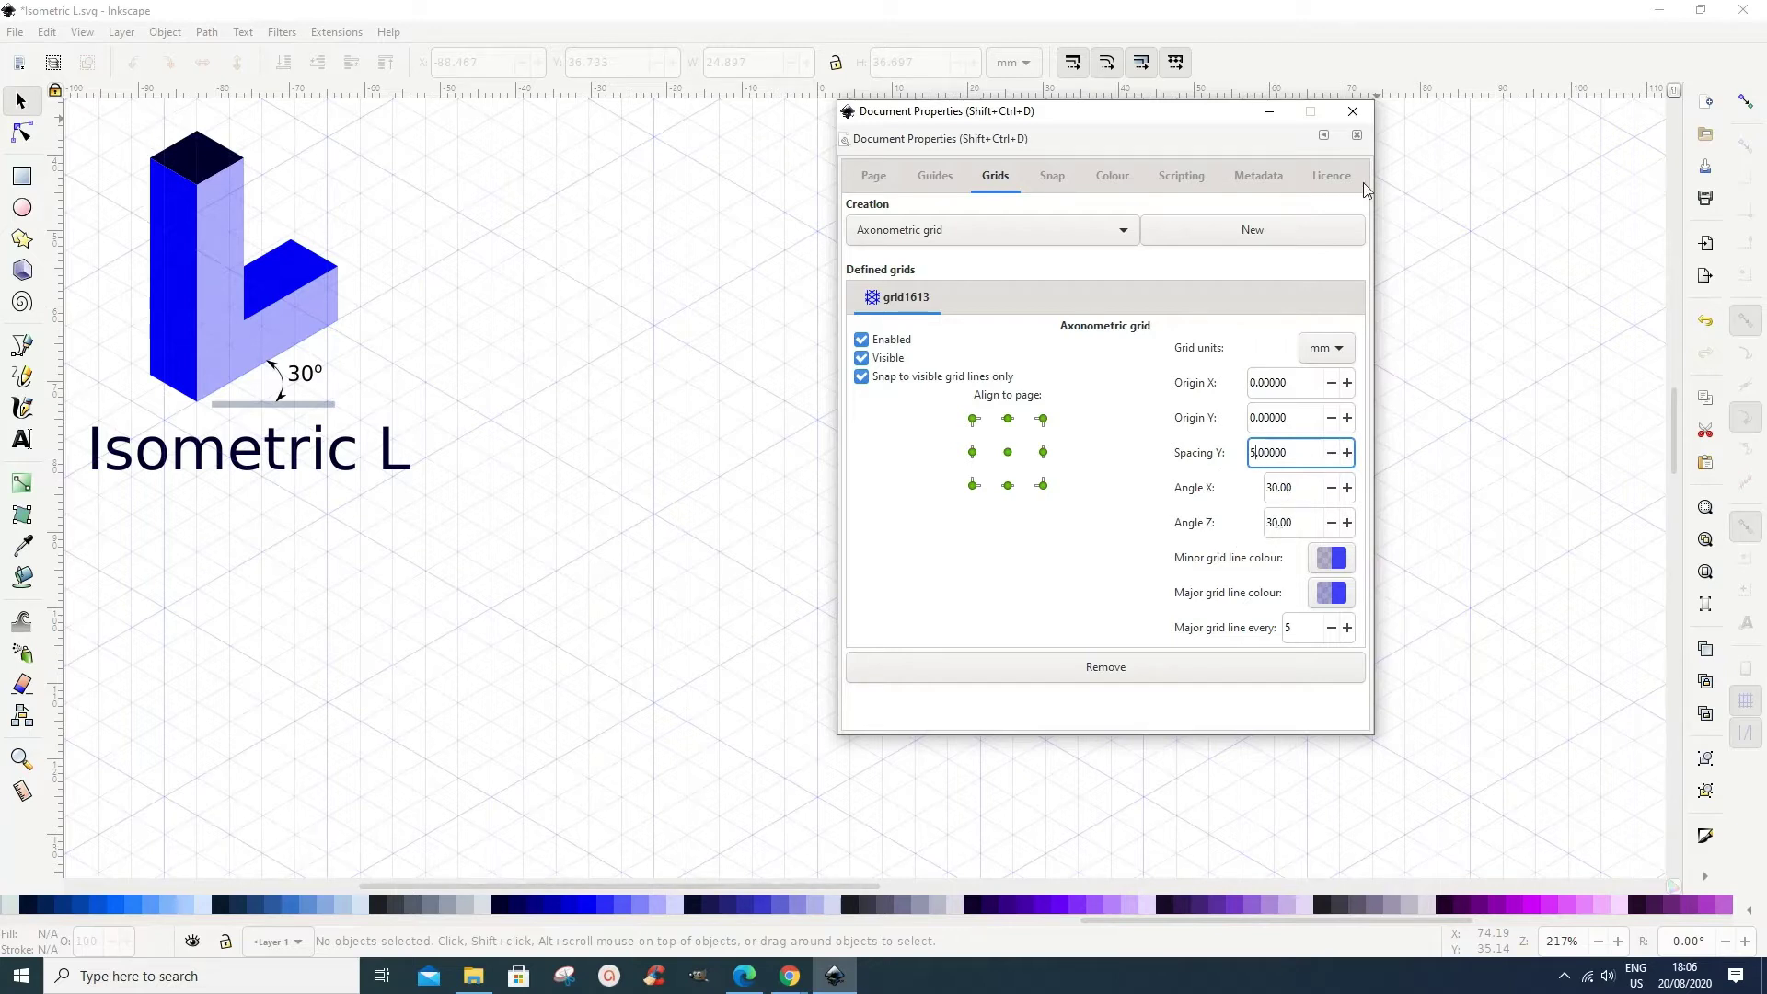
{"action": "left_click", "coordinate": [1353, 112]}
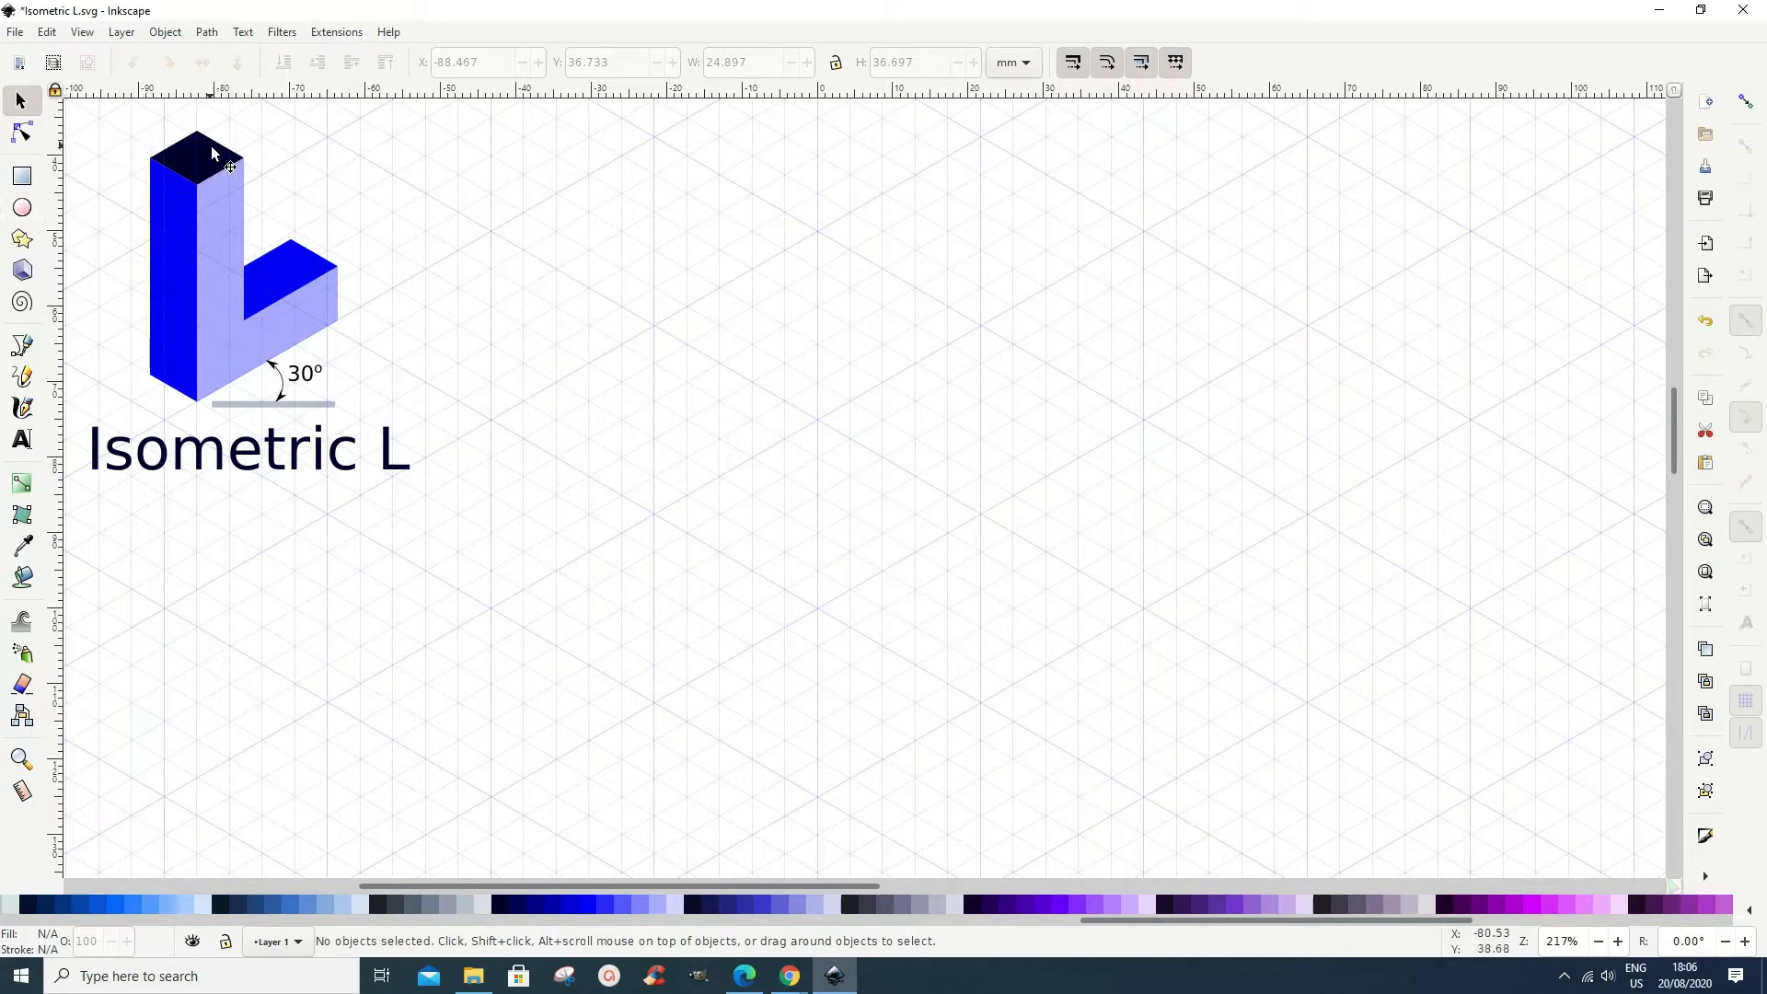
Draw a square about 8.8 mm wide to the right of the finished L and convert it to a path.
{"action": "left_click", "coordinate": [24, 179]}
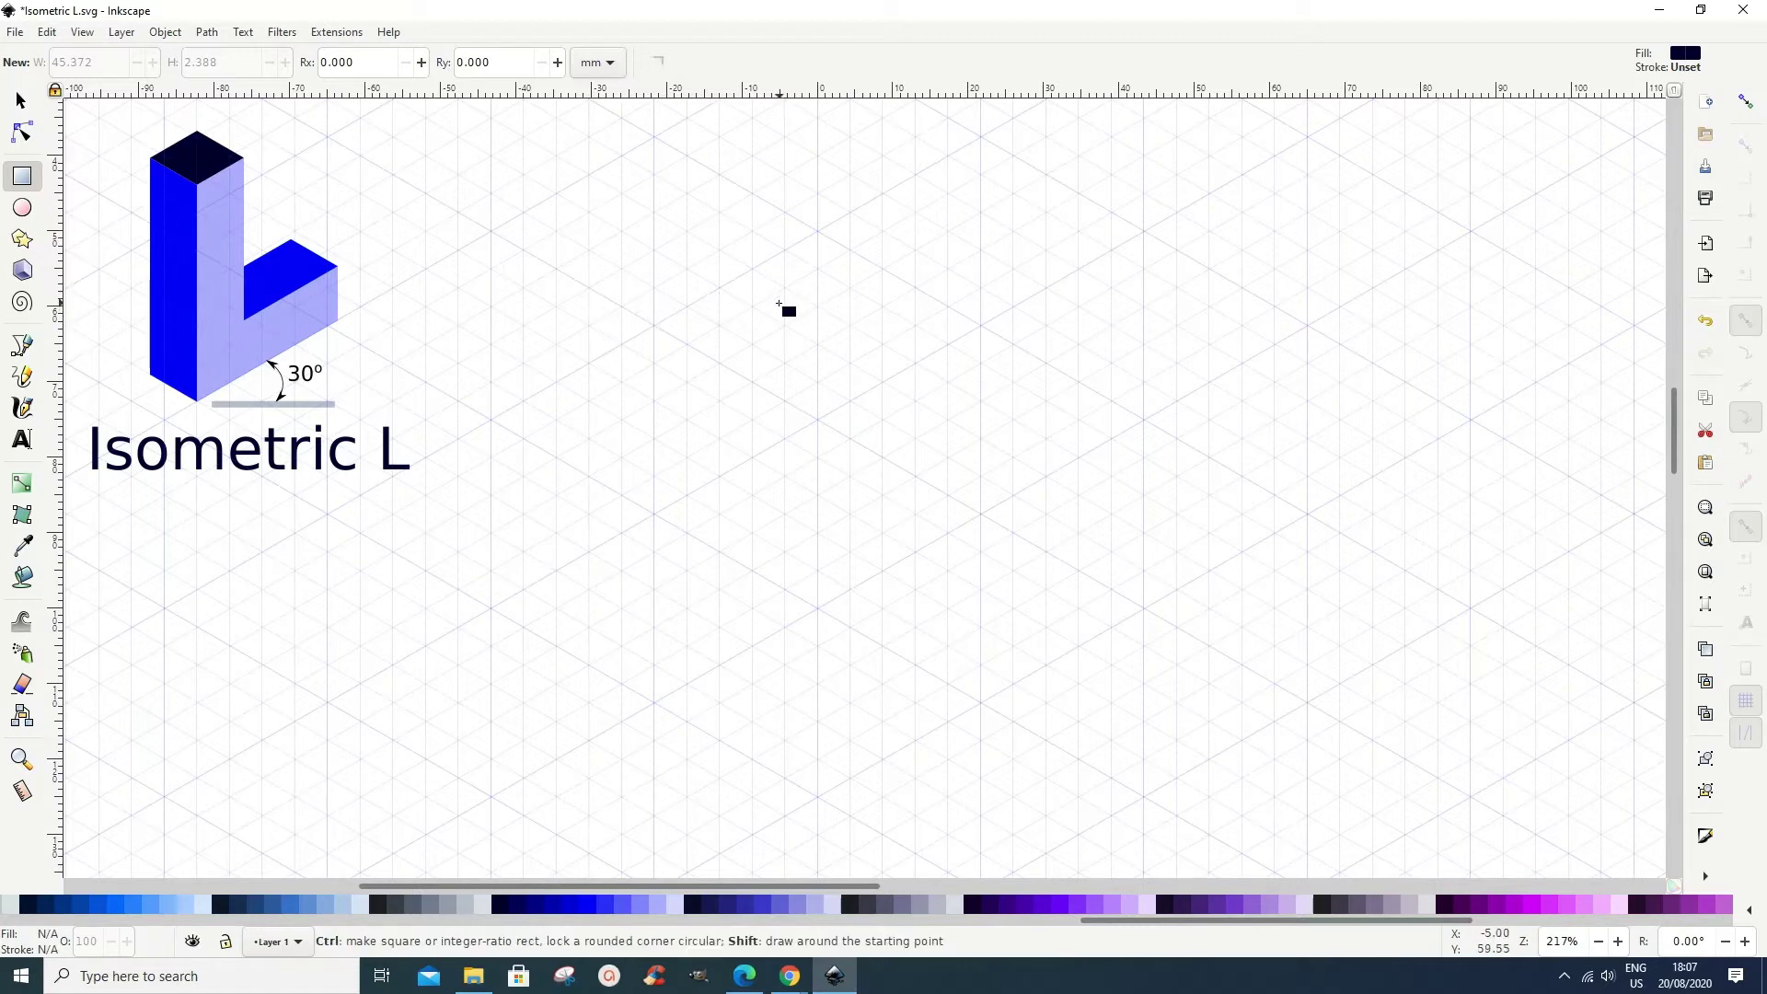
{"action": "left_click_drag", "start_coordinate": [753, 297], "coordinate": [784, 316]}
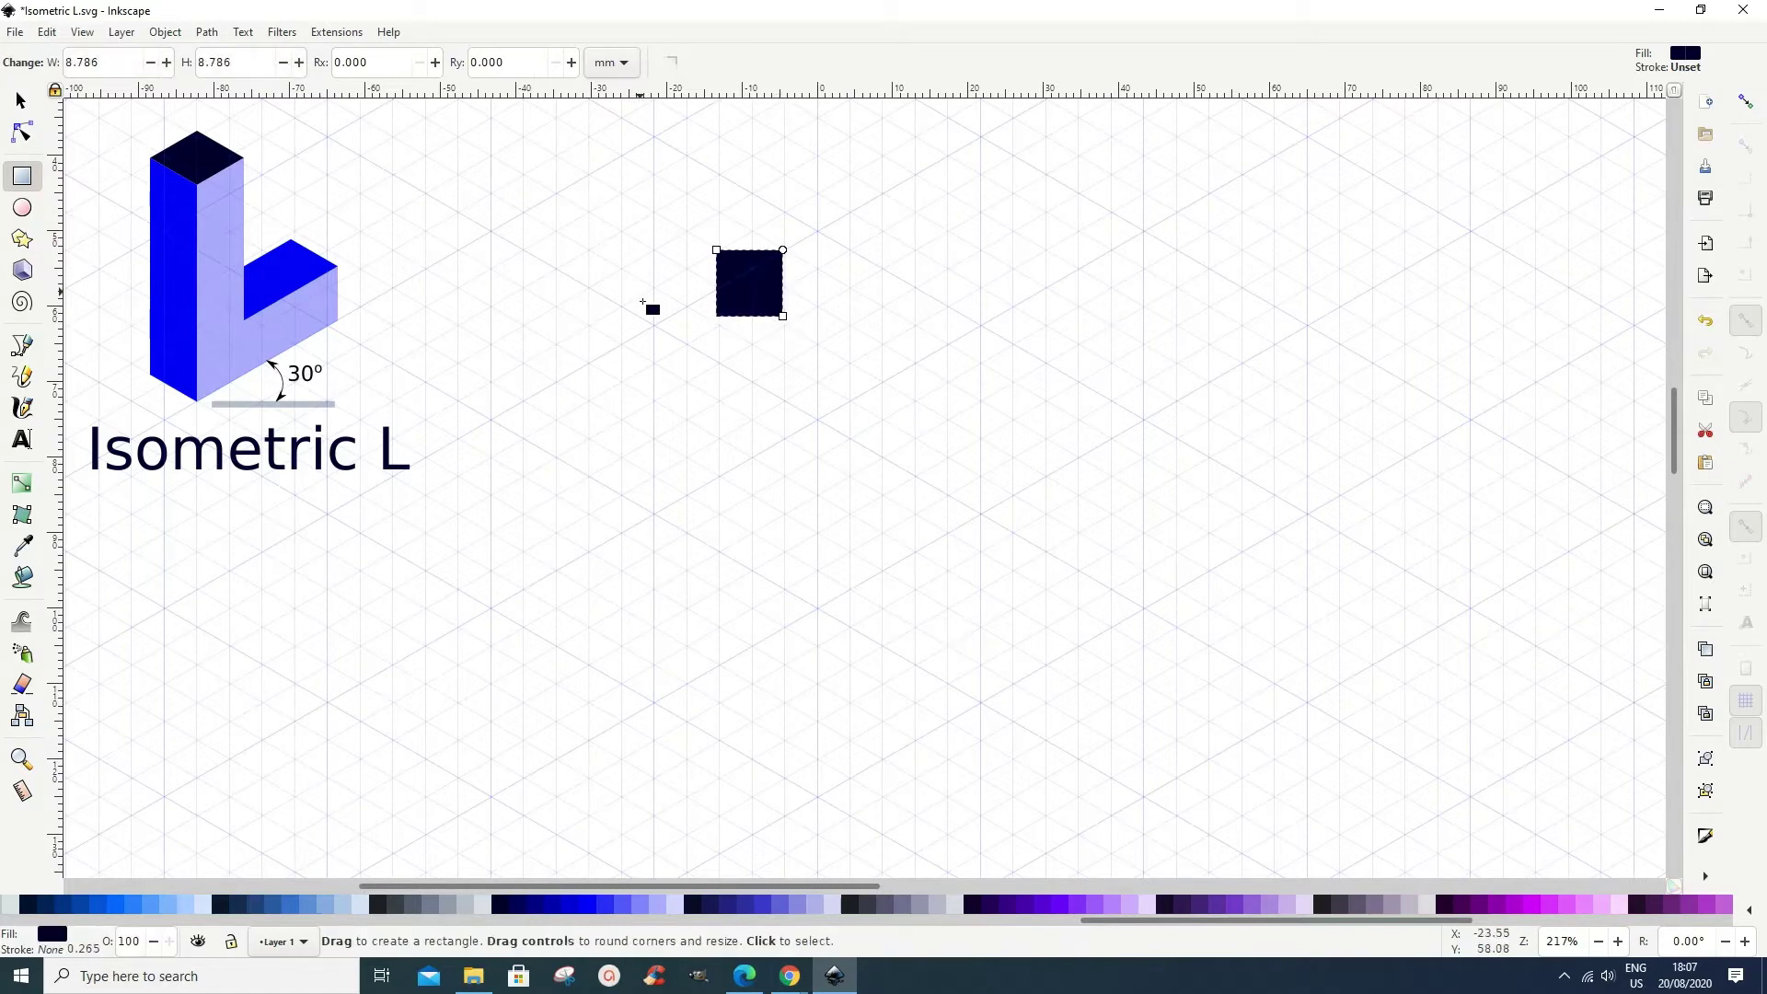
{"action": "left_click", "coordinate": [207, 33]}
{"action": "left_click", "coordinate": [237, 51]}
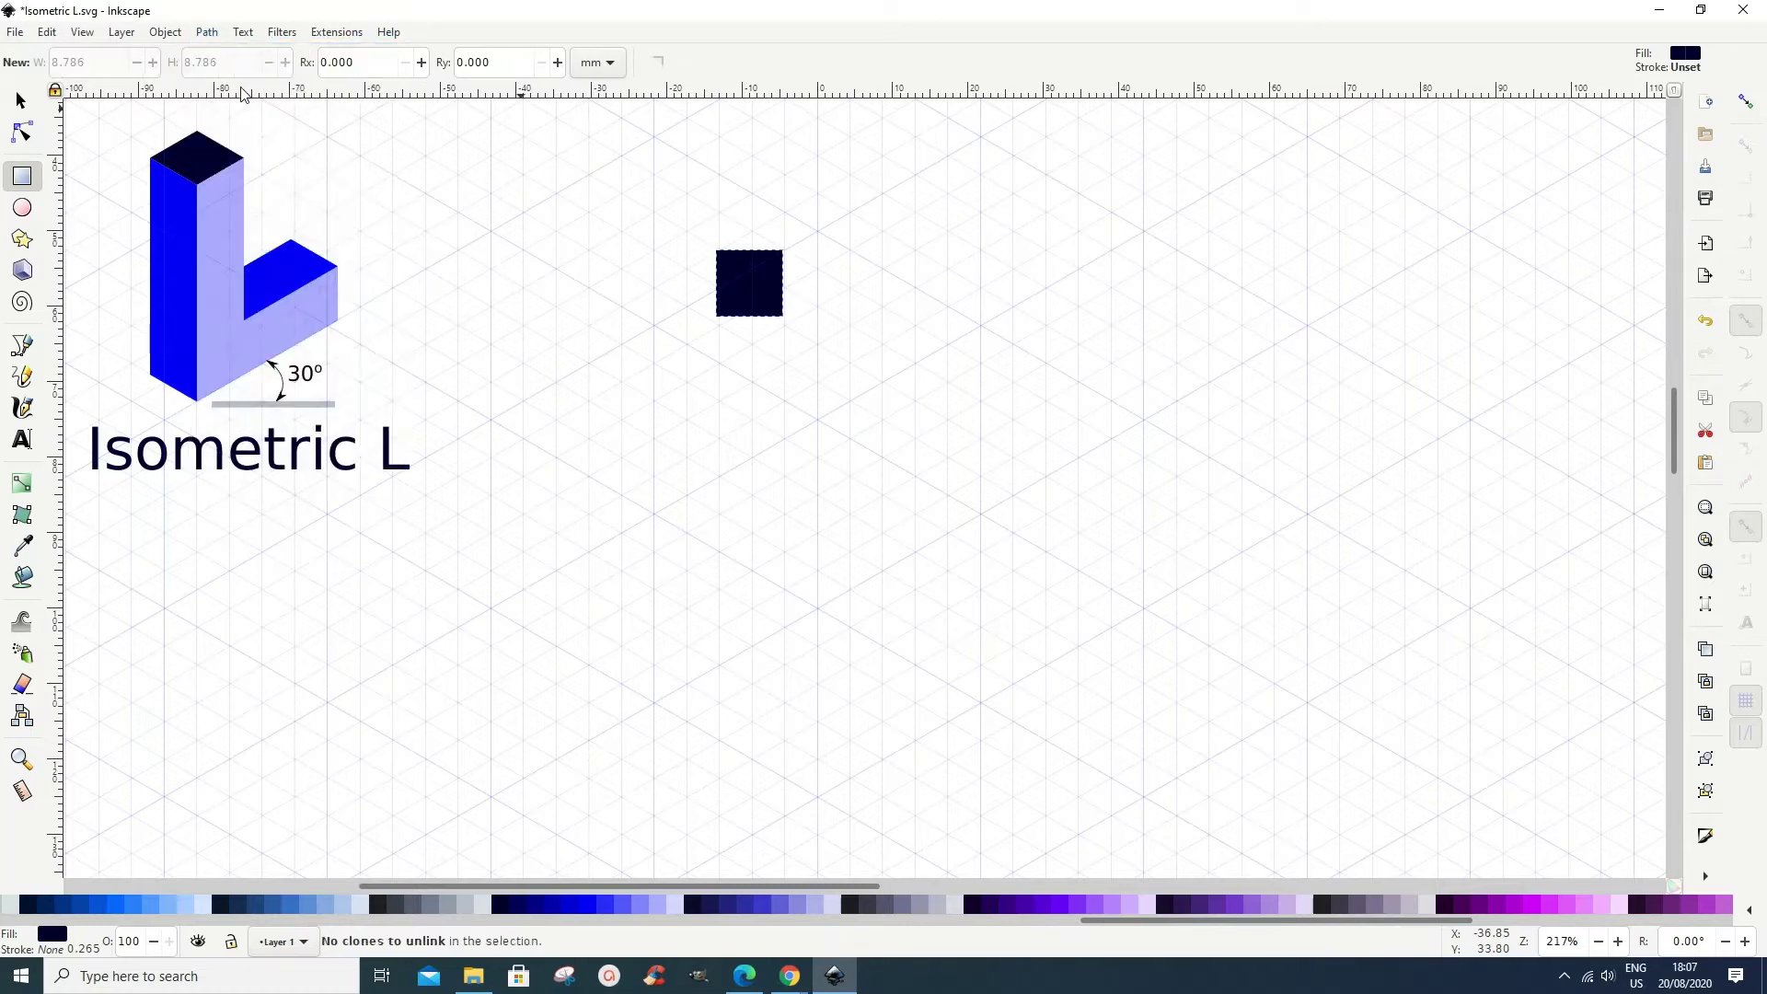
Move the dark square across the grid to about X -23.1, Y 58.8 mm.
{"action": "left_click", "coordinate": [20, 100]}
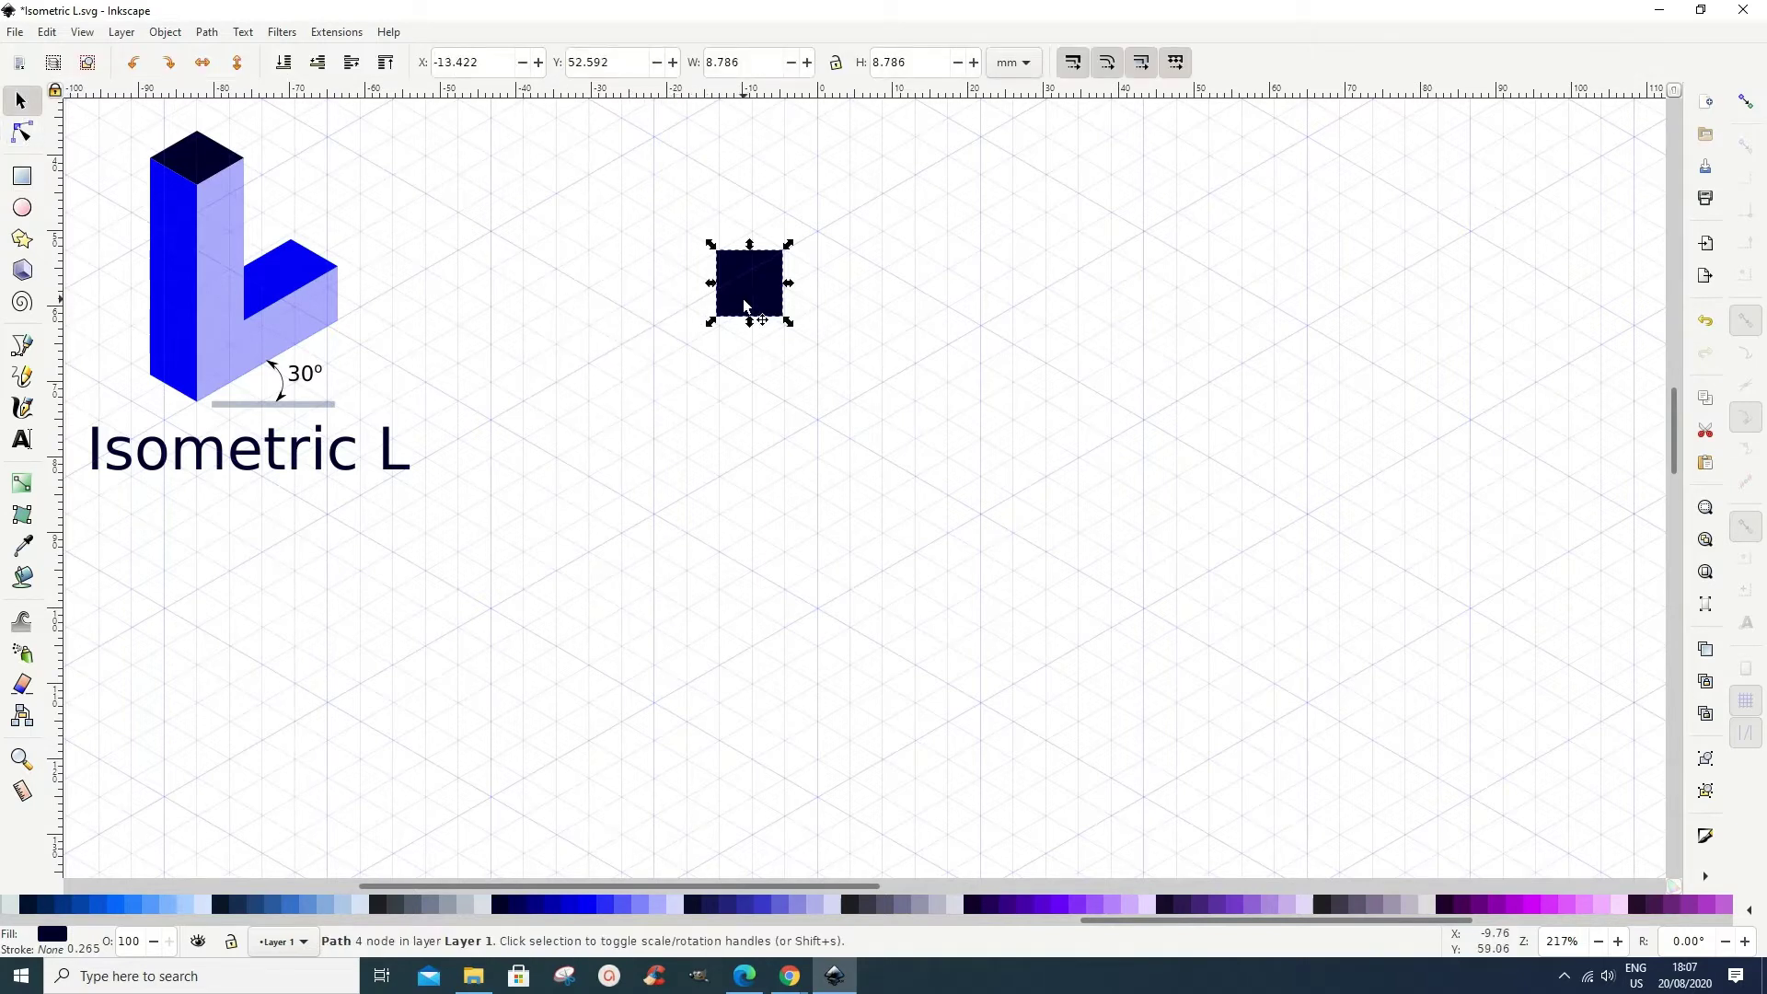
{"action": "left_click_drag", "start_coordinate": [756, 308], "coordinate": [806, 307]}
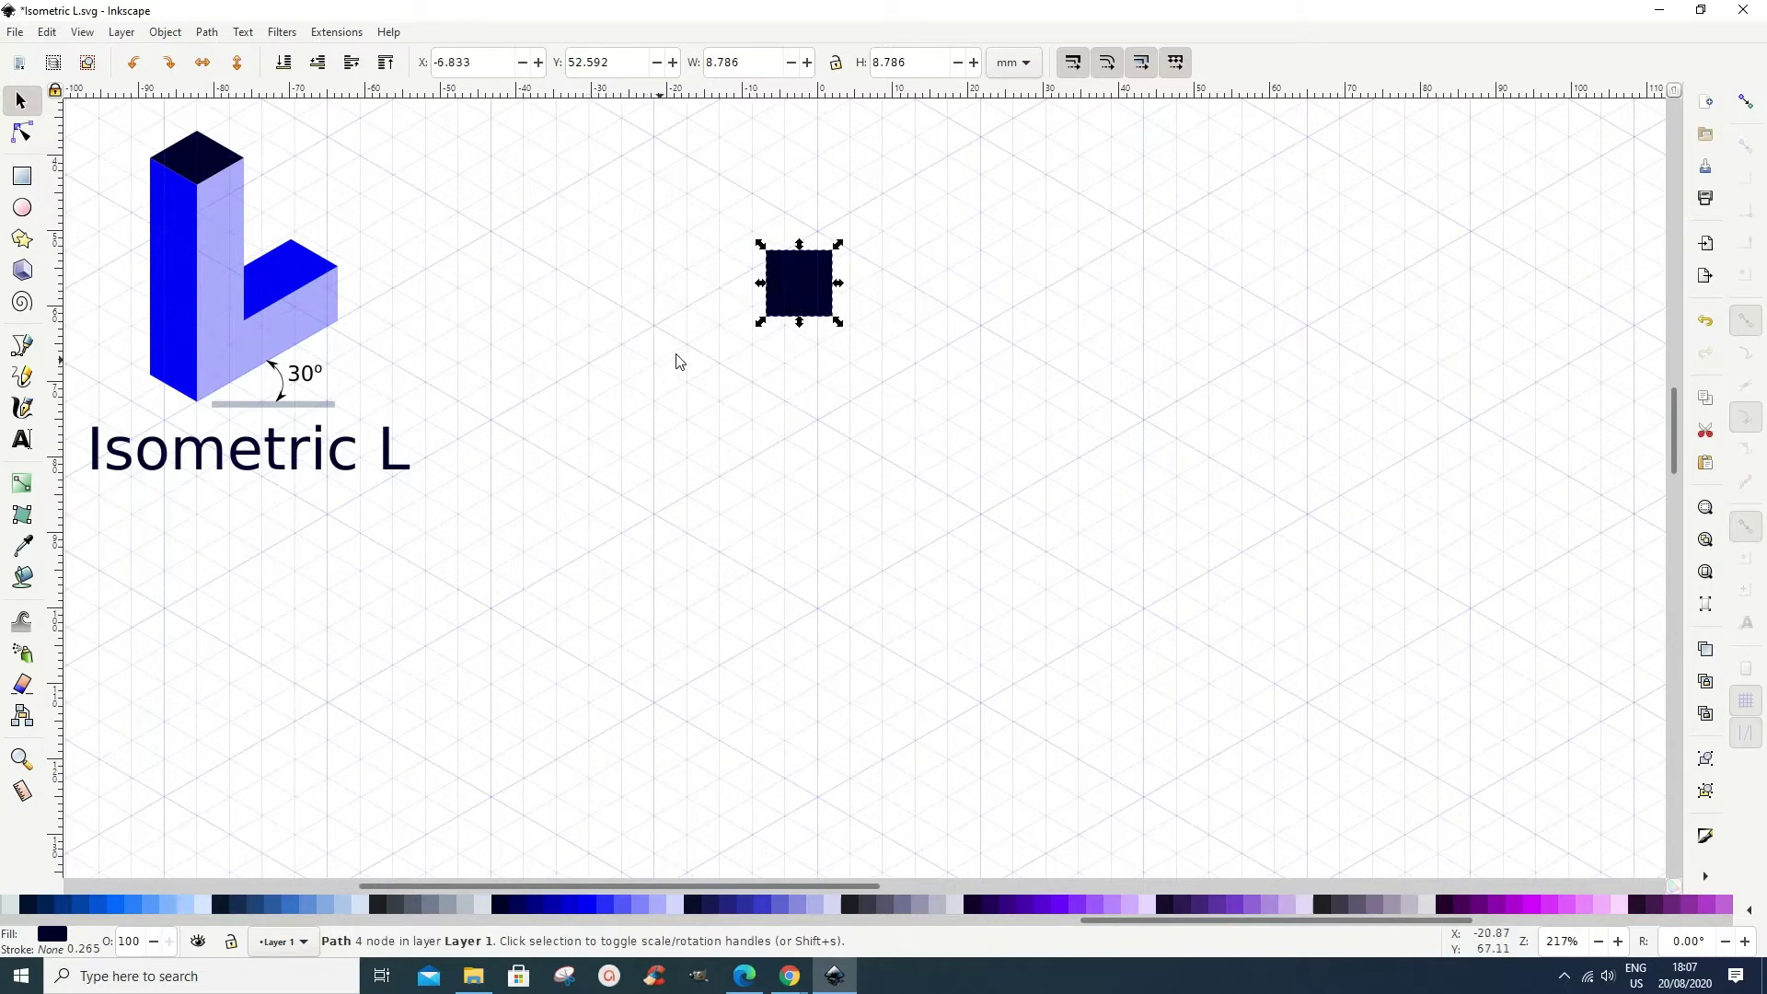
{"action": "left_click_drag", "start_coordinate": [777, 298], "coordinate": [657, 339]}
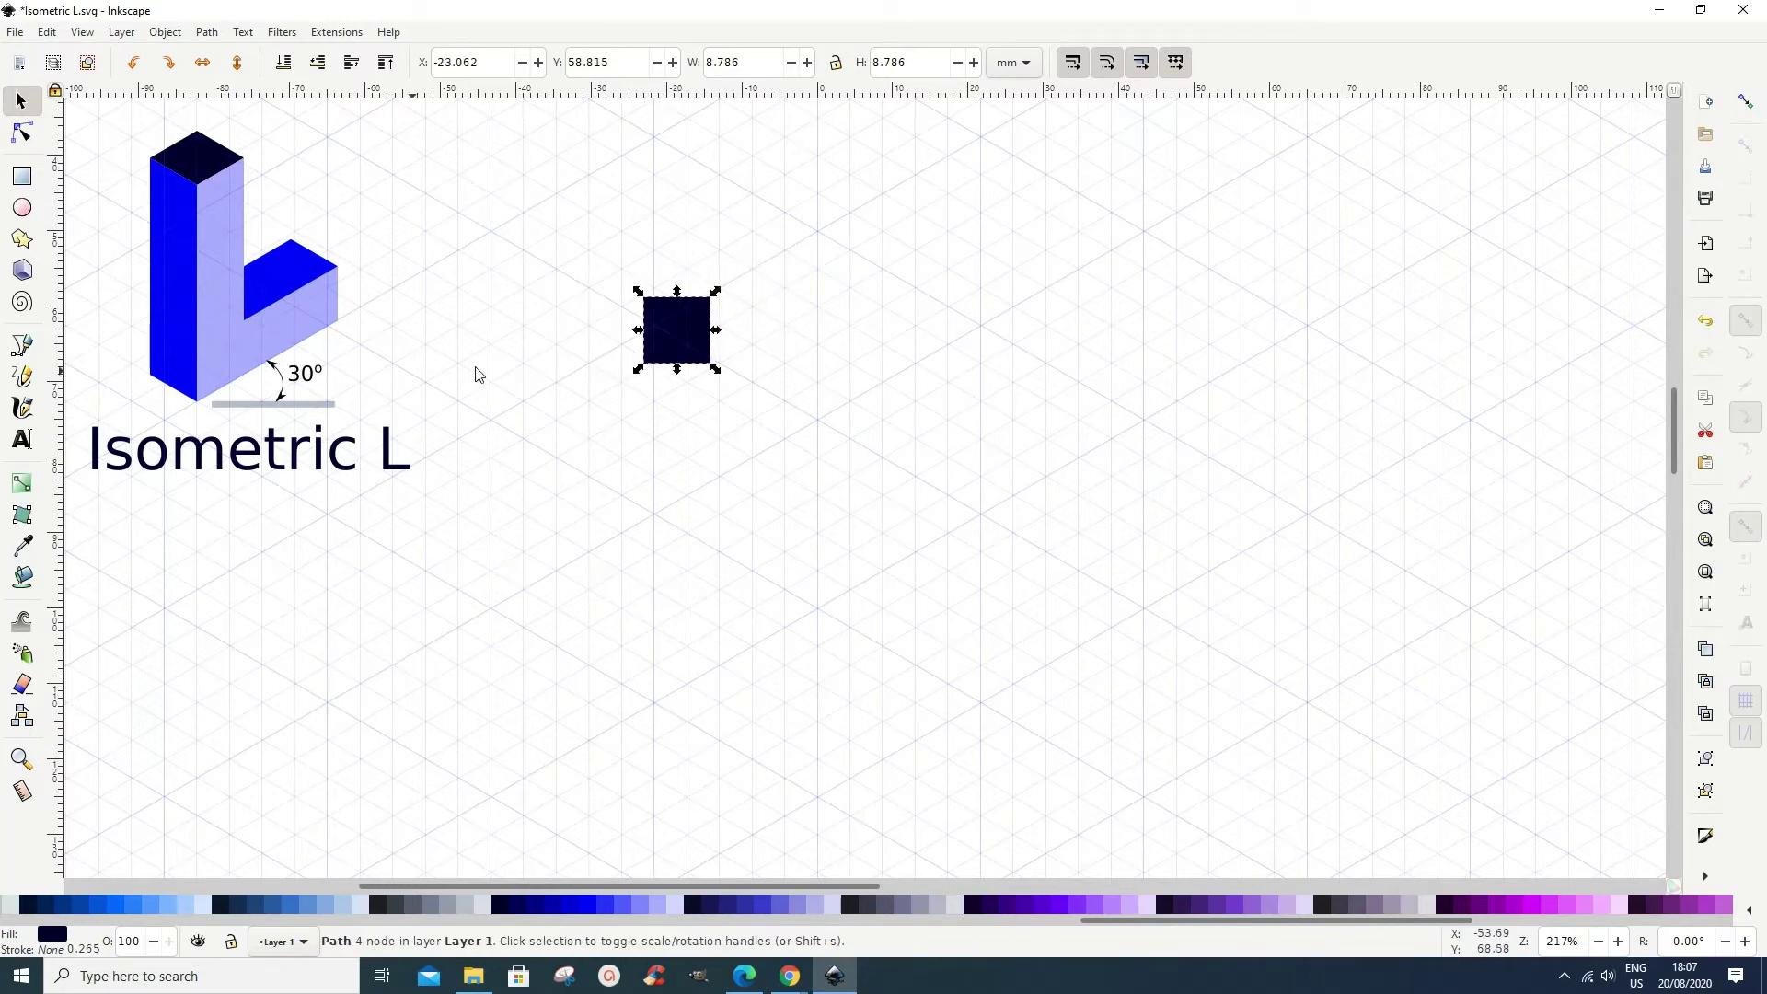
Pull the square's lower-left node outward to about X -29.8, Y 62.8 mm and enable snapping.
{"action": "left_click", "coordinate": [24, 135]}
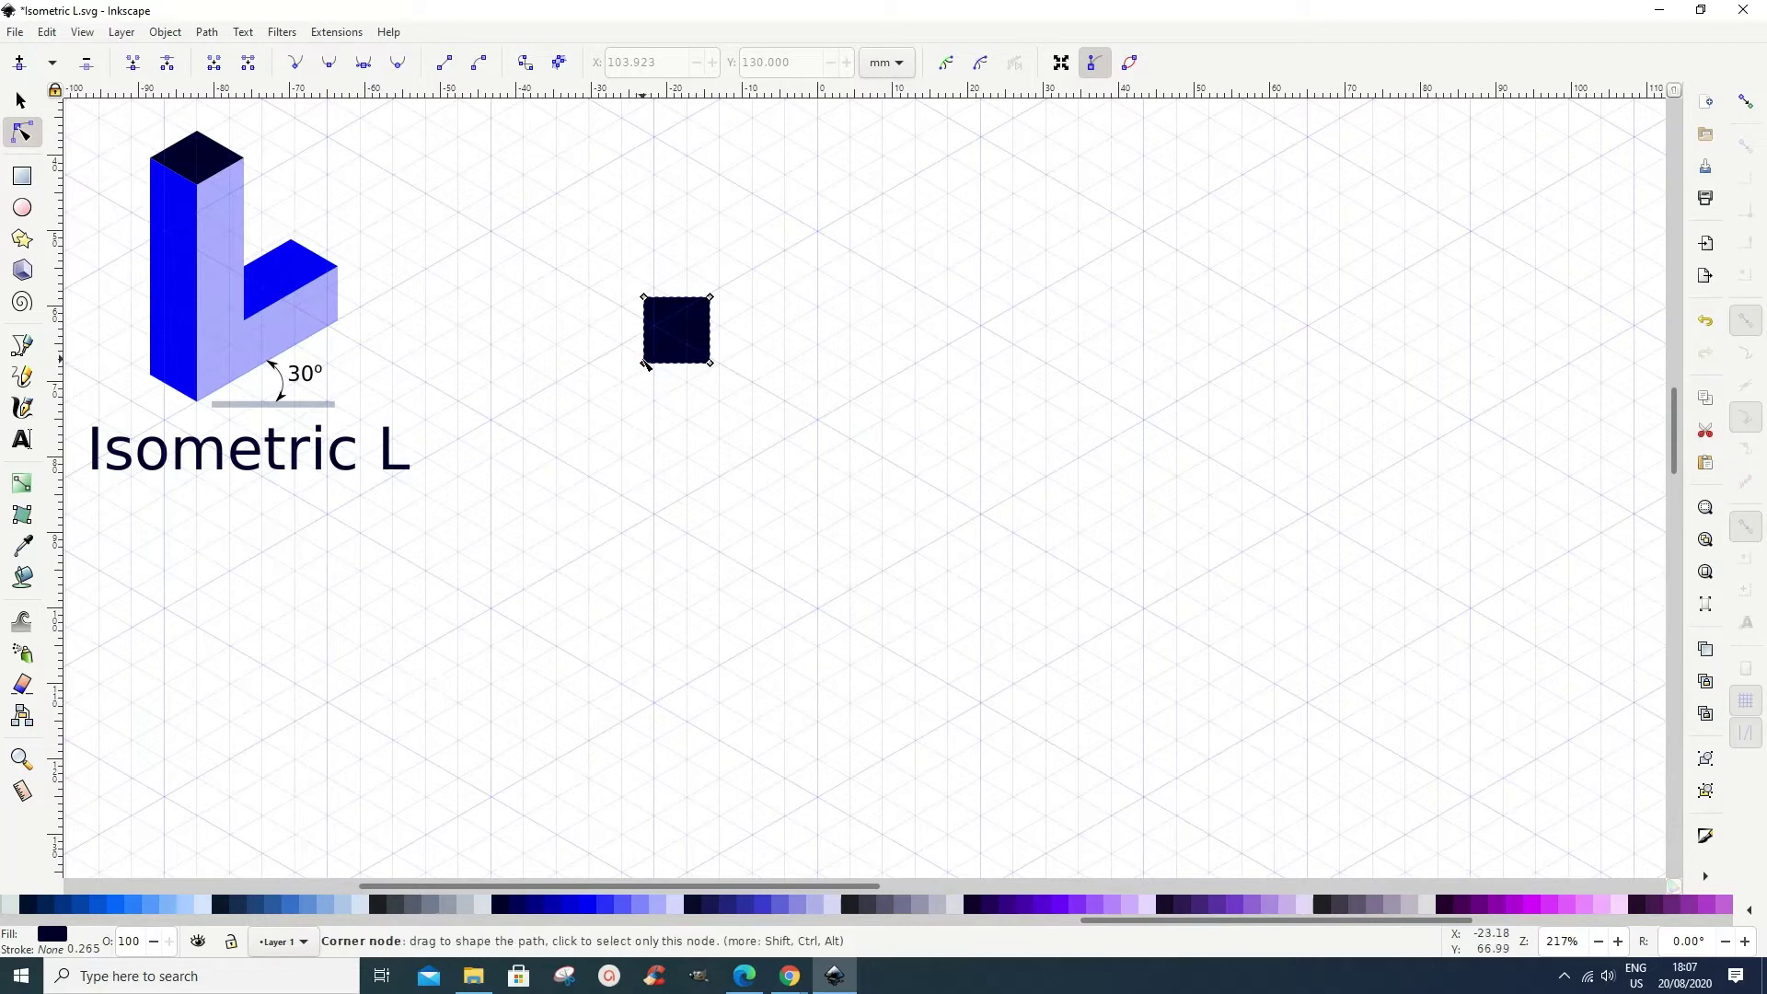
{"action": "left_click_drag", "start_coordinate": [645, 365], "coordinate": [593, 329]}
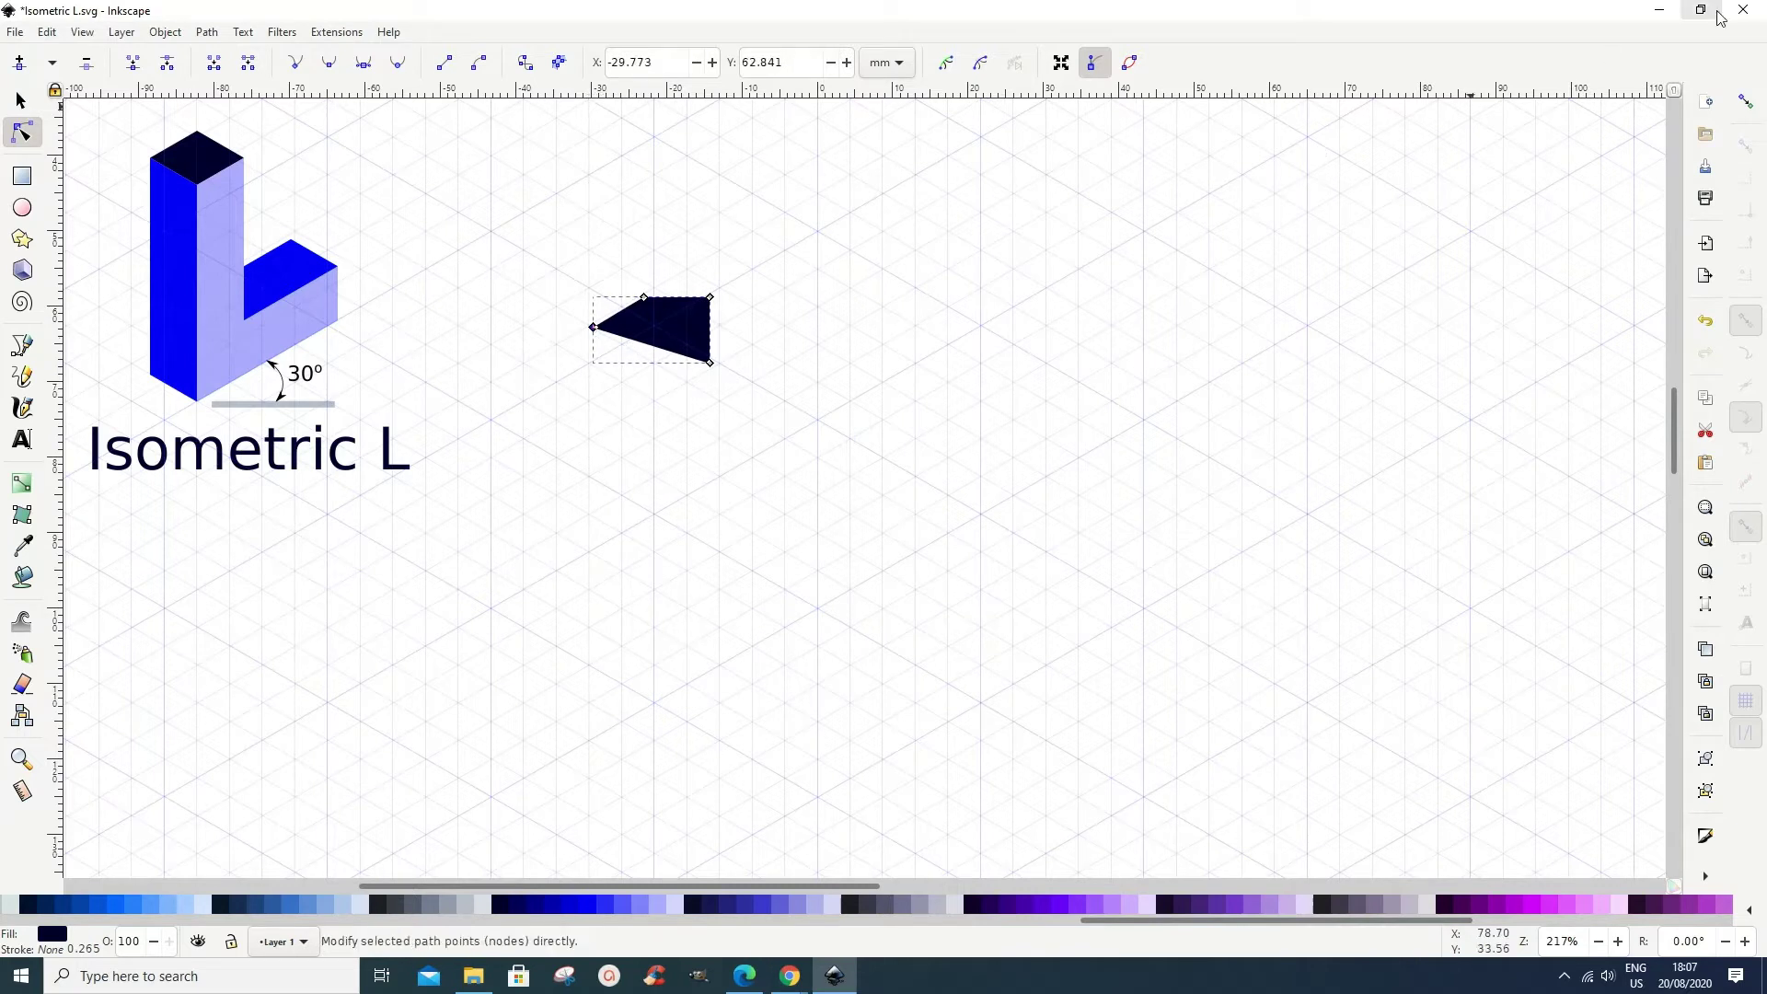
{"action": "left_click", "coordinate": [1748, 103]}
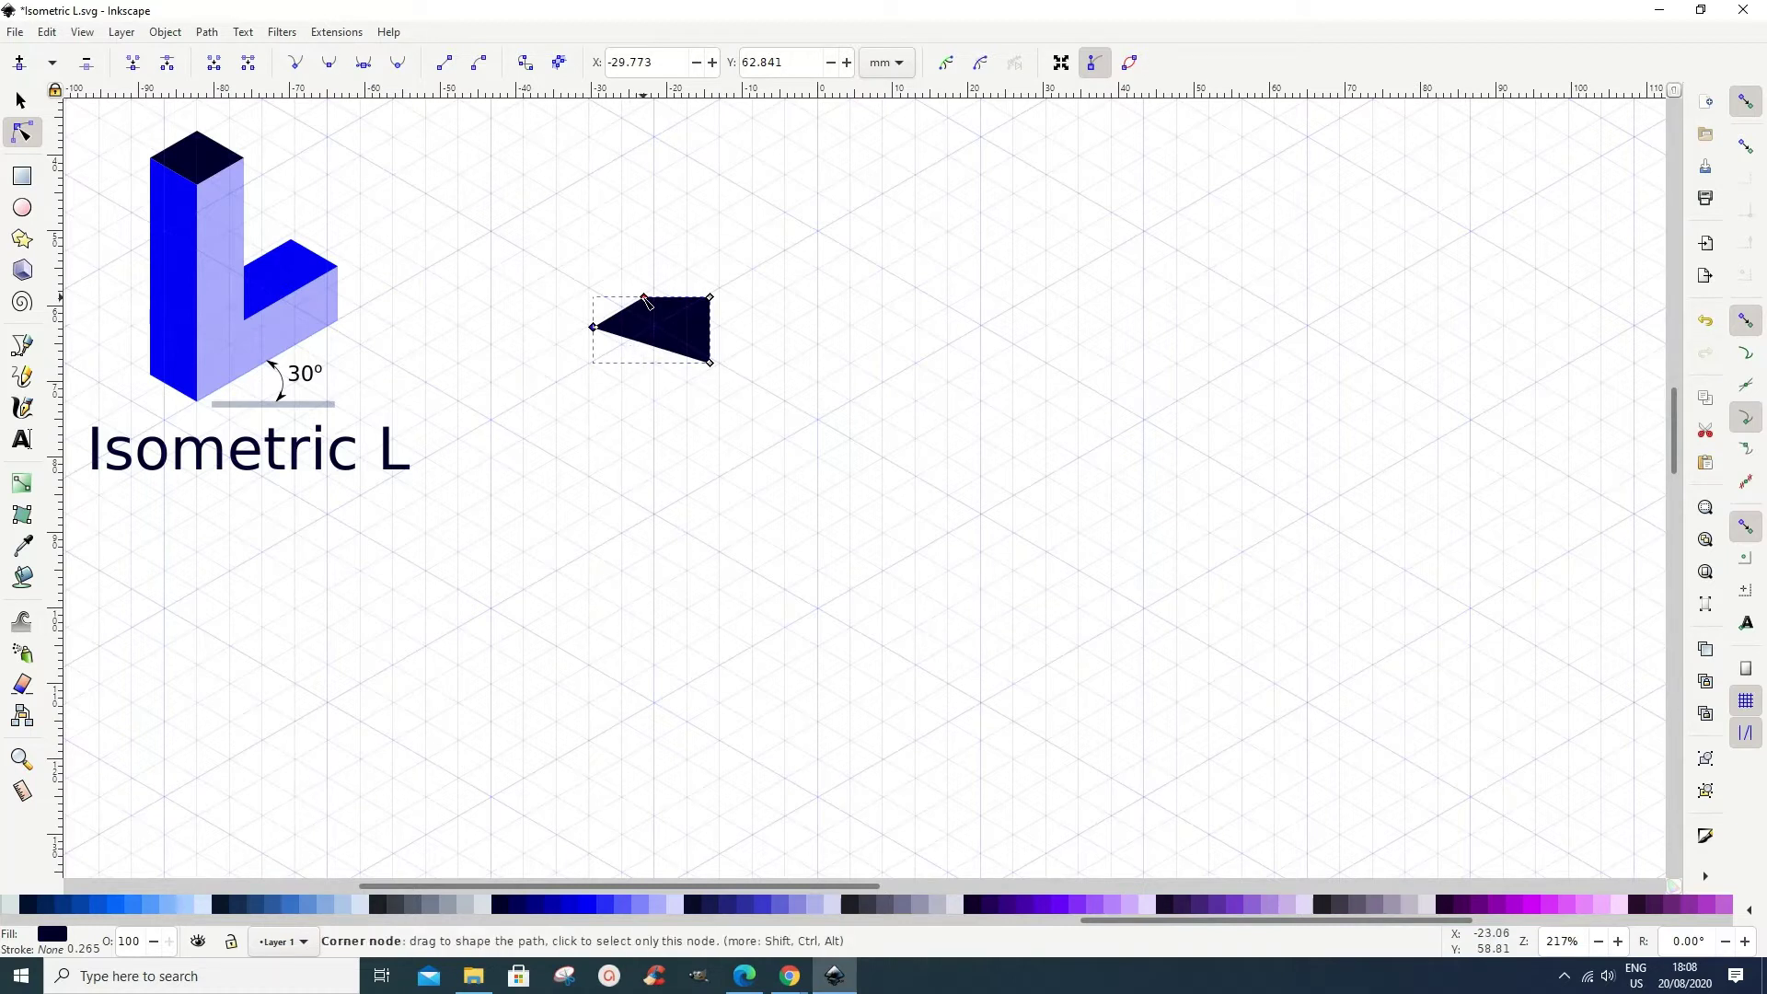
Snap the path's four corner nodes to grid intersections to form an isometric rhombus, and fill it with light grey #DBDBE3.
{"action": "left_click_drag", "start_coordinate": [647, 300], "coordinate": [655, 288]}
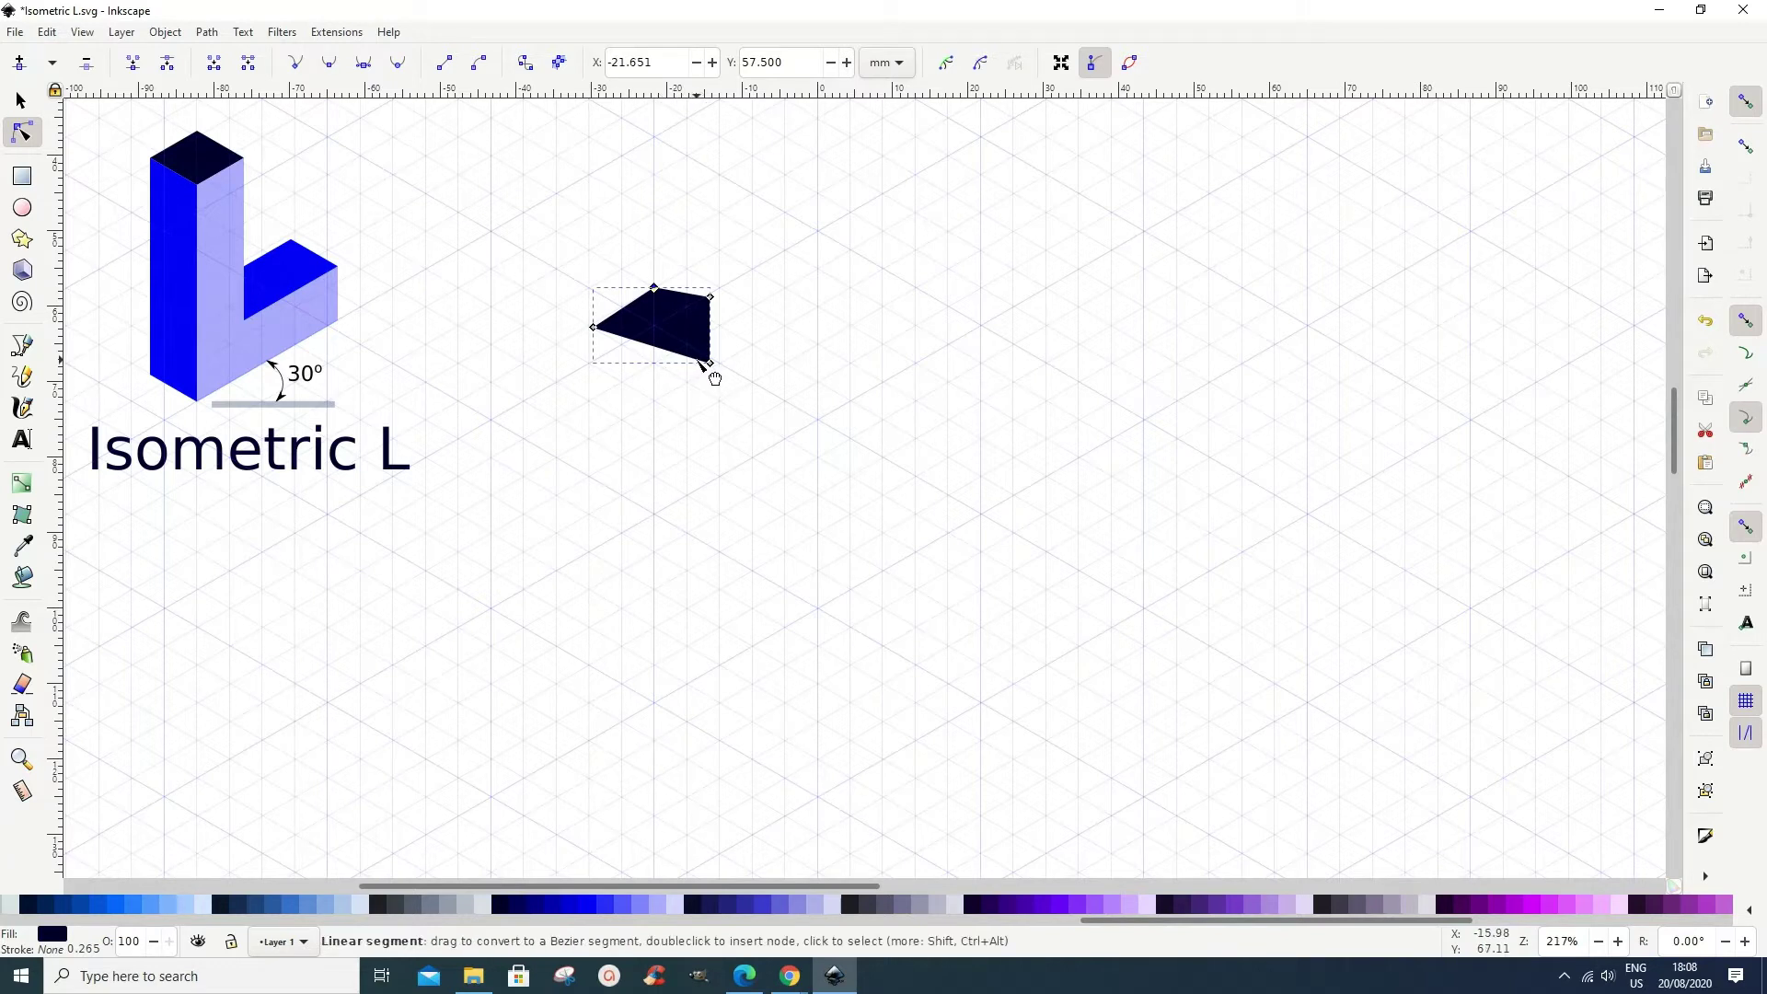
{"action": "left_click_drag", "start_coordinate": [711, 365], "coordinate": [654, 364]}
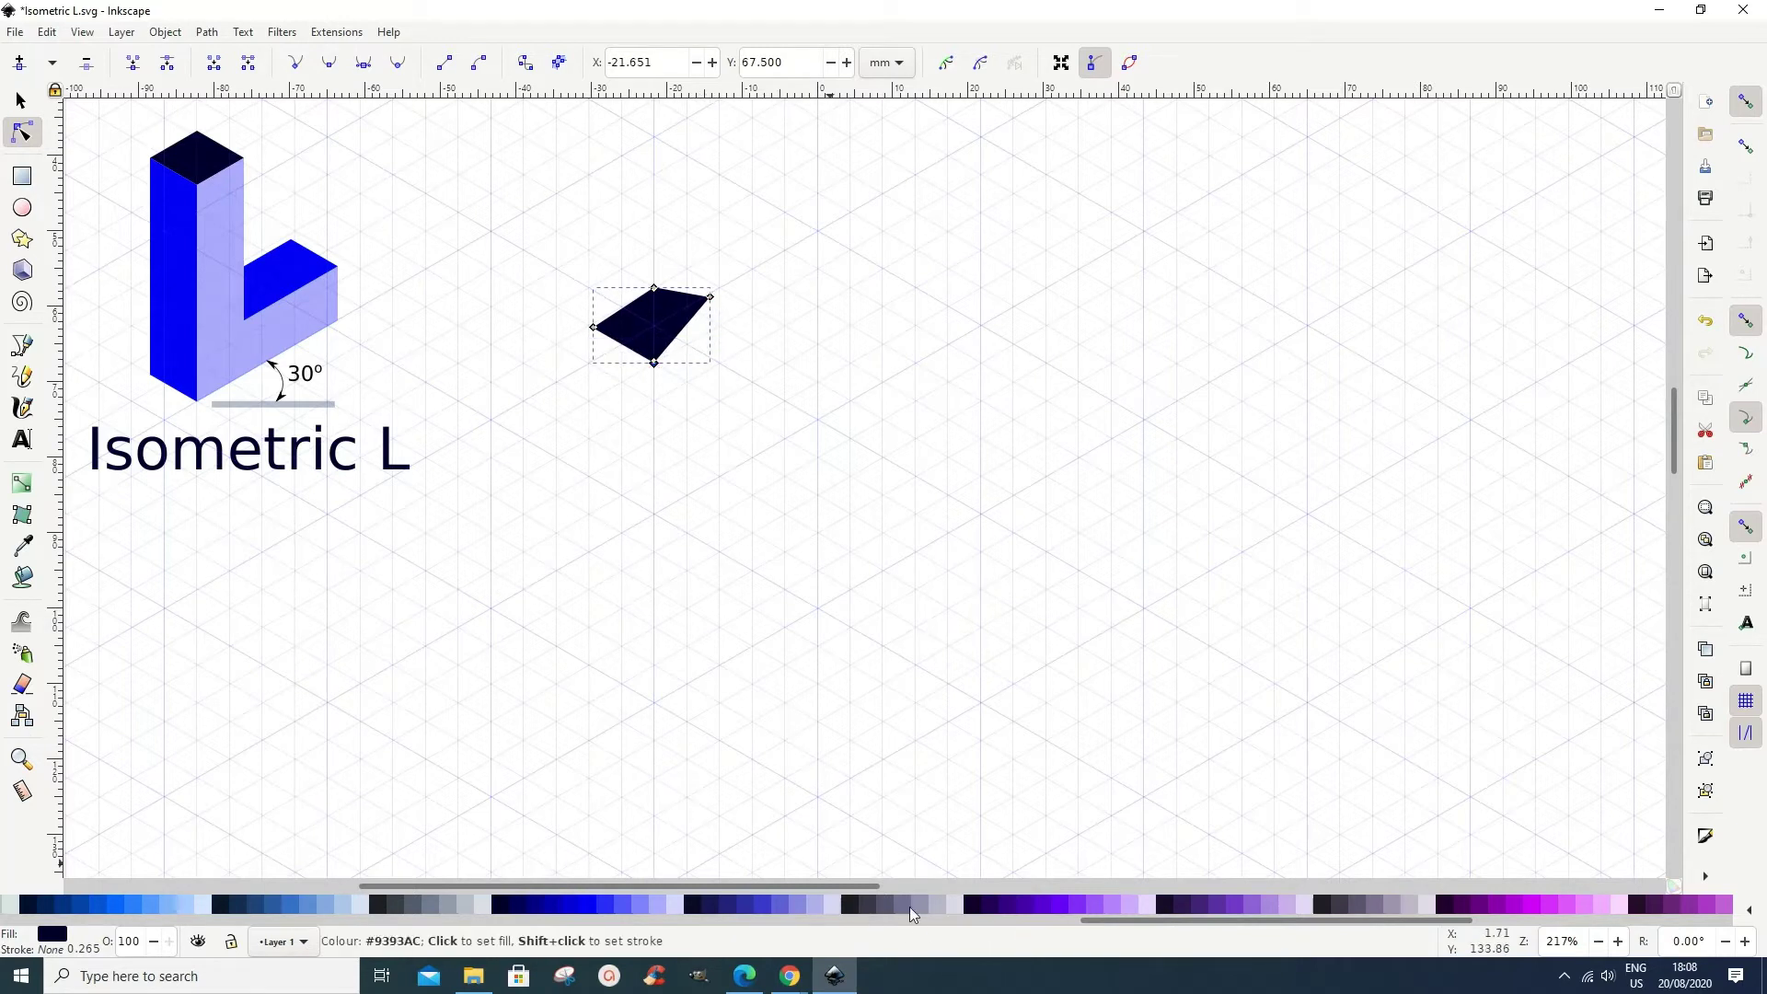
{"action": "left_click", "coordinate": [955, 907]}
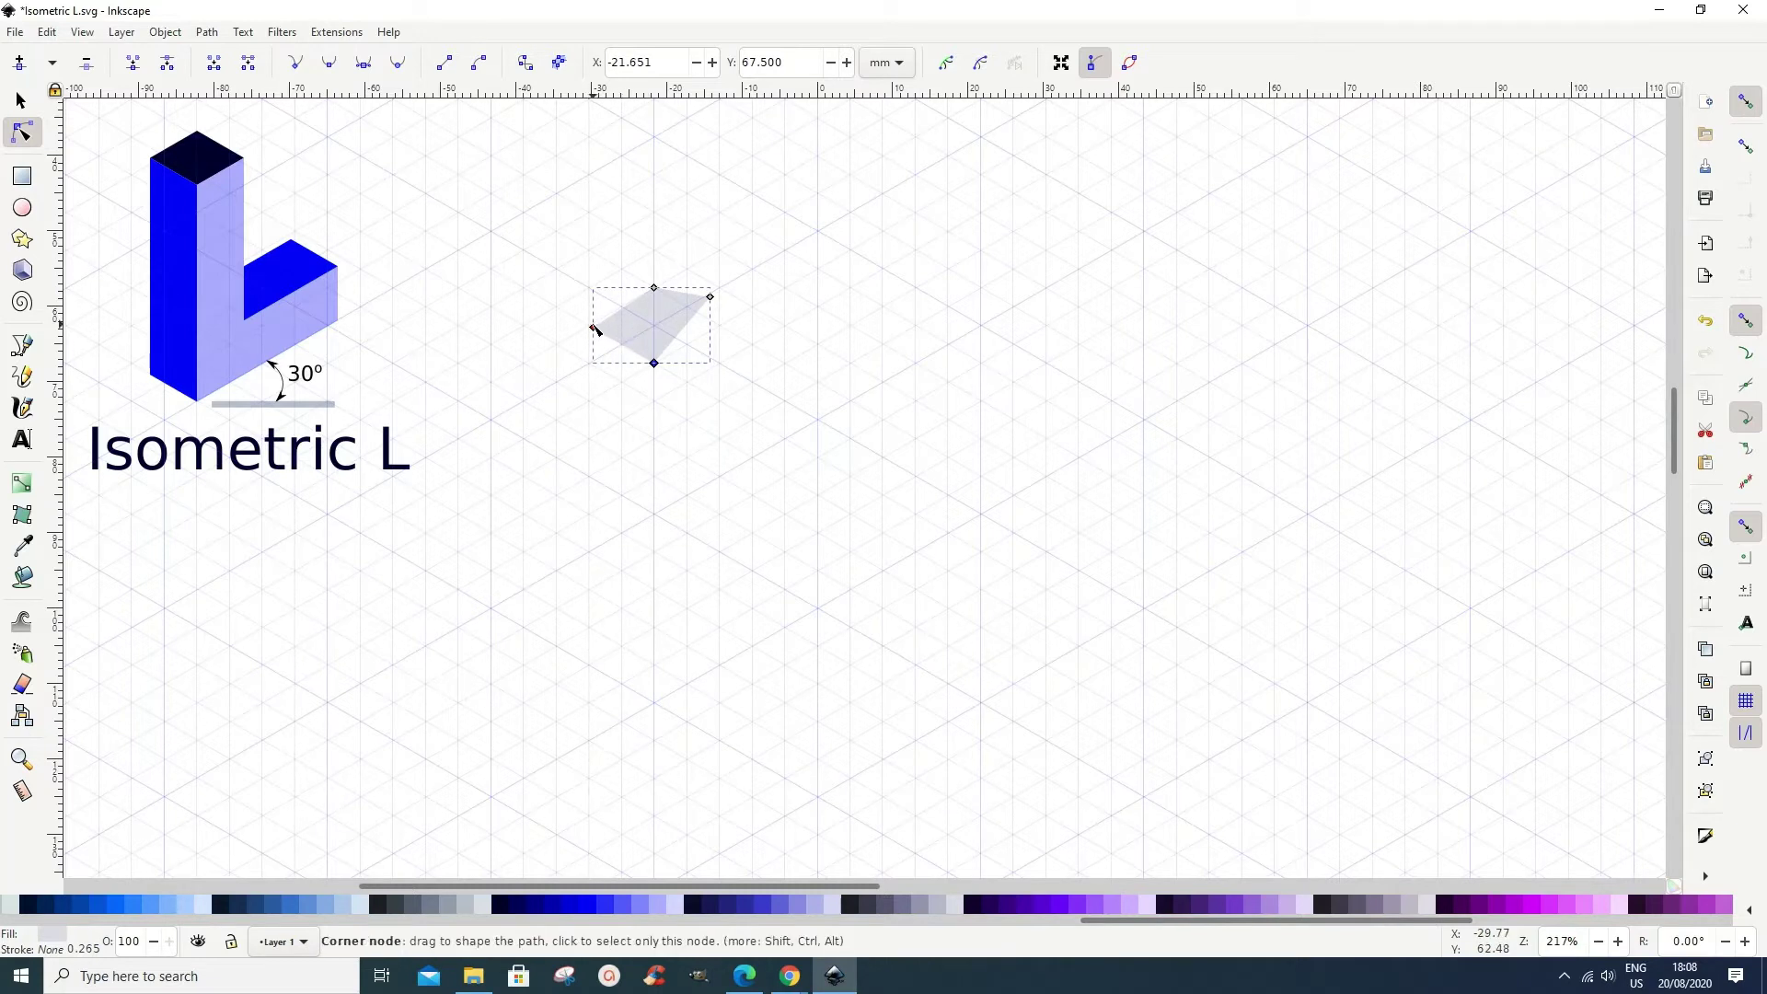
{"action": "left_click_drag", "start_coordinate": [594, 325], "coordinate": [590, 325]}
{"action": "left_click_drag", "start_coordinate": [711, 298], "coordinate": [721, 329]}
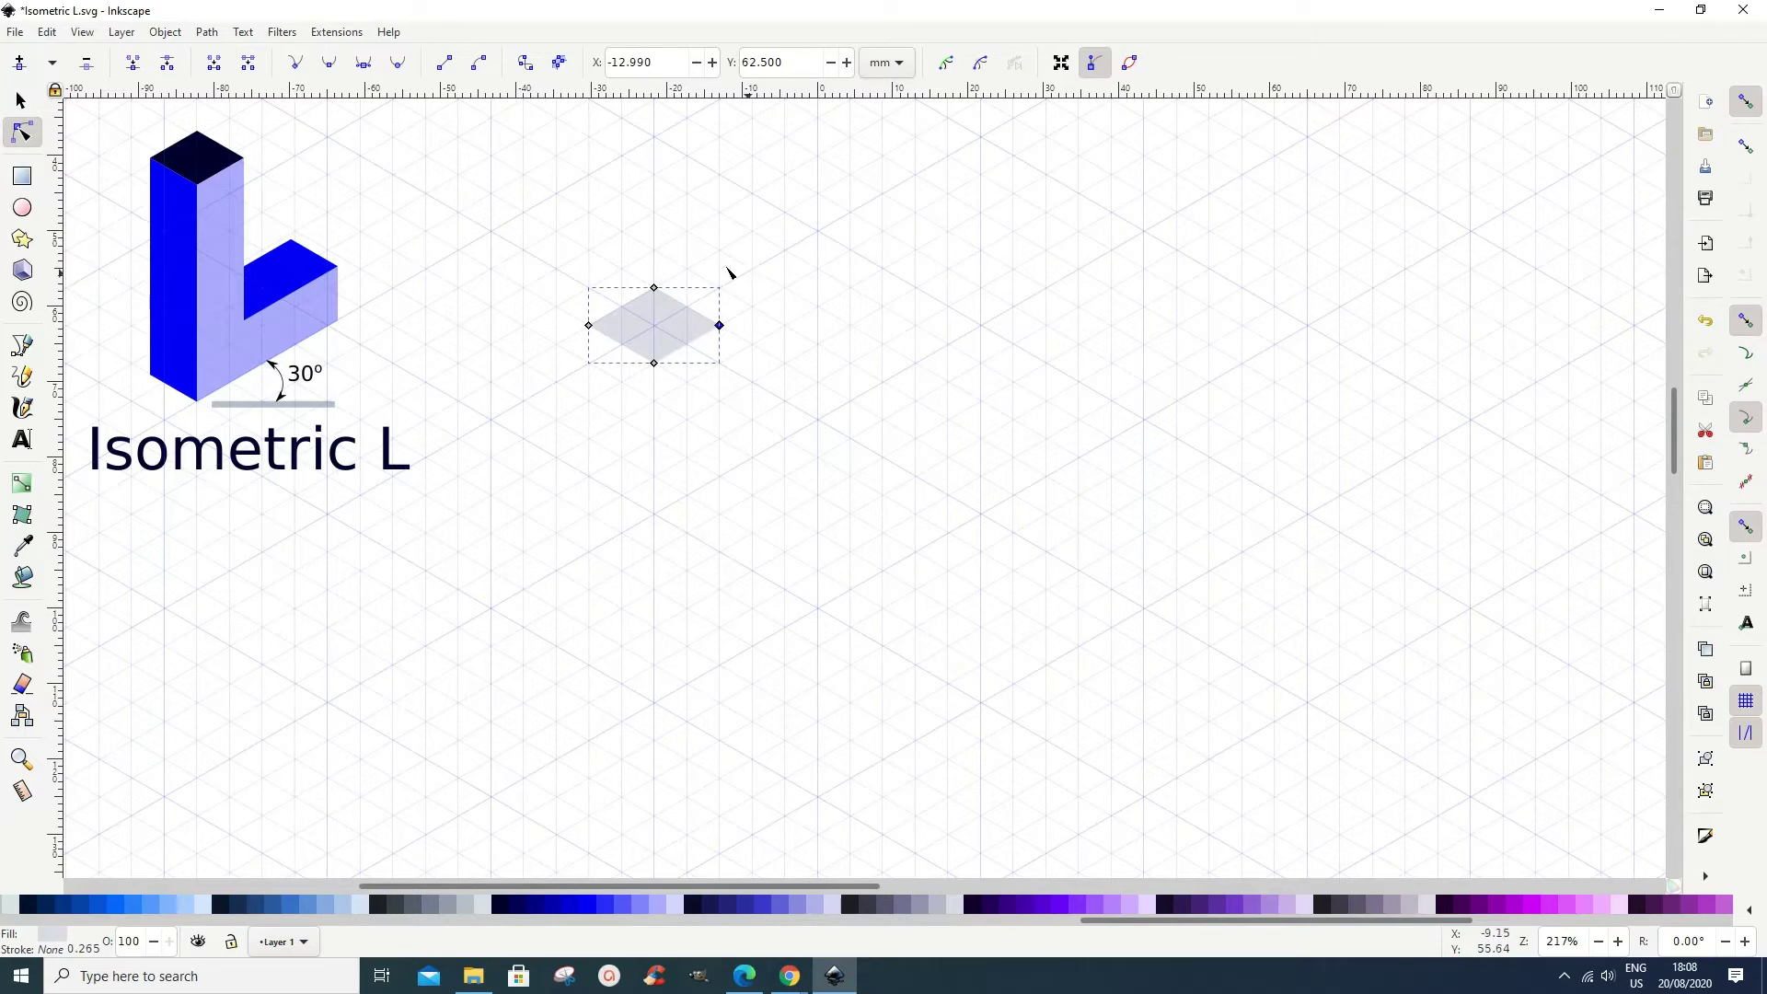
Set the rhombus's fill alpha to 47 and its colour to the blue-violet swatch #8787DE.
{"action": "left_click", "coordinate": [166, 32]}
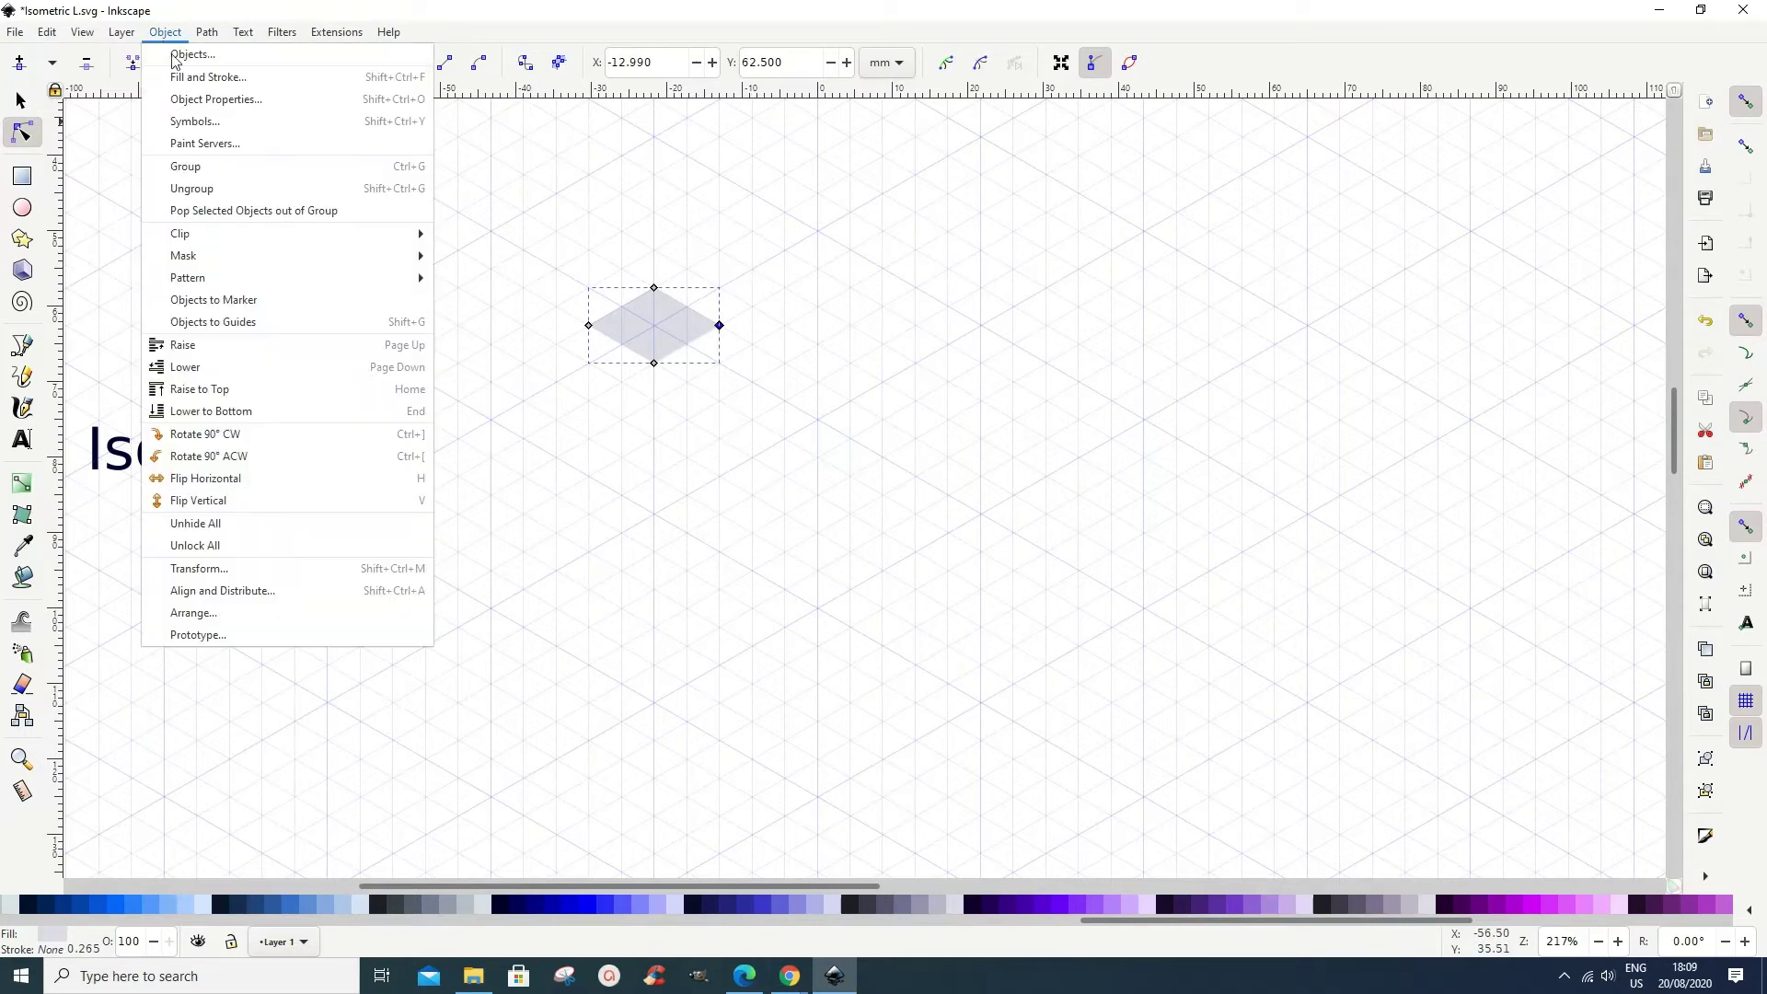
{"action": "left_click", "coordinate": [194, 76]}
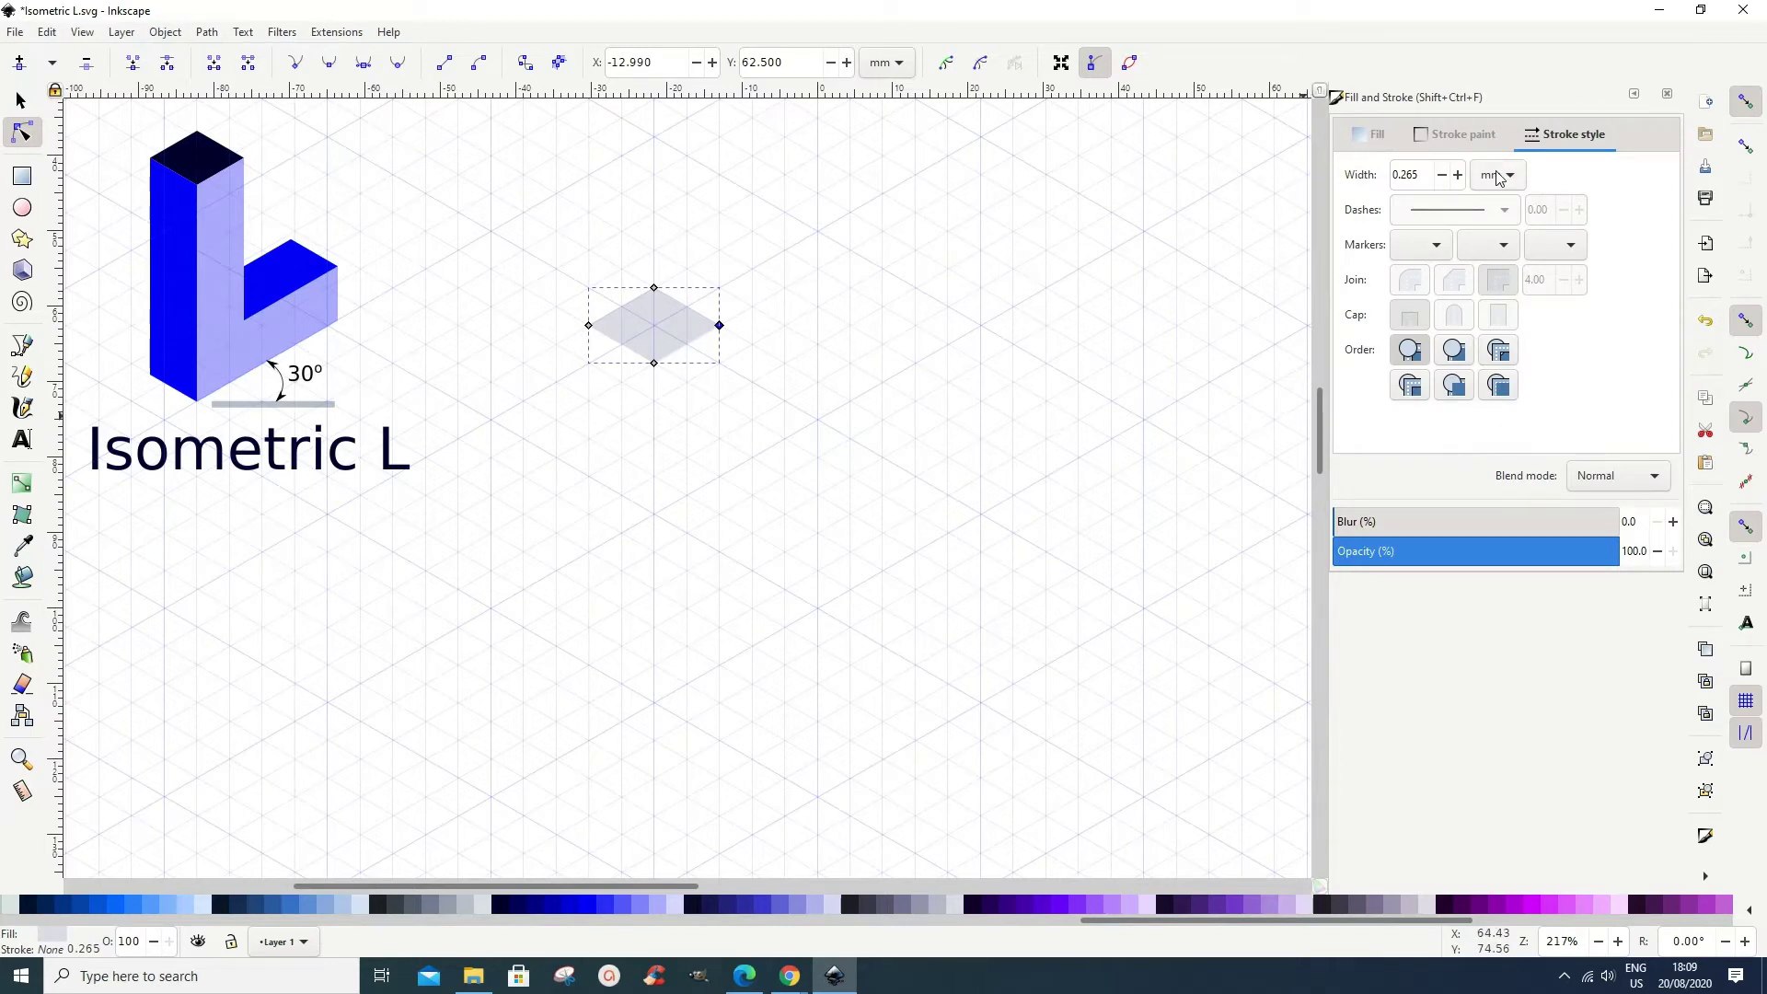
{"action": "left_click", "coordinate": [1378, 139]}
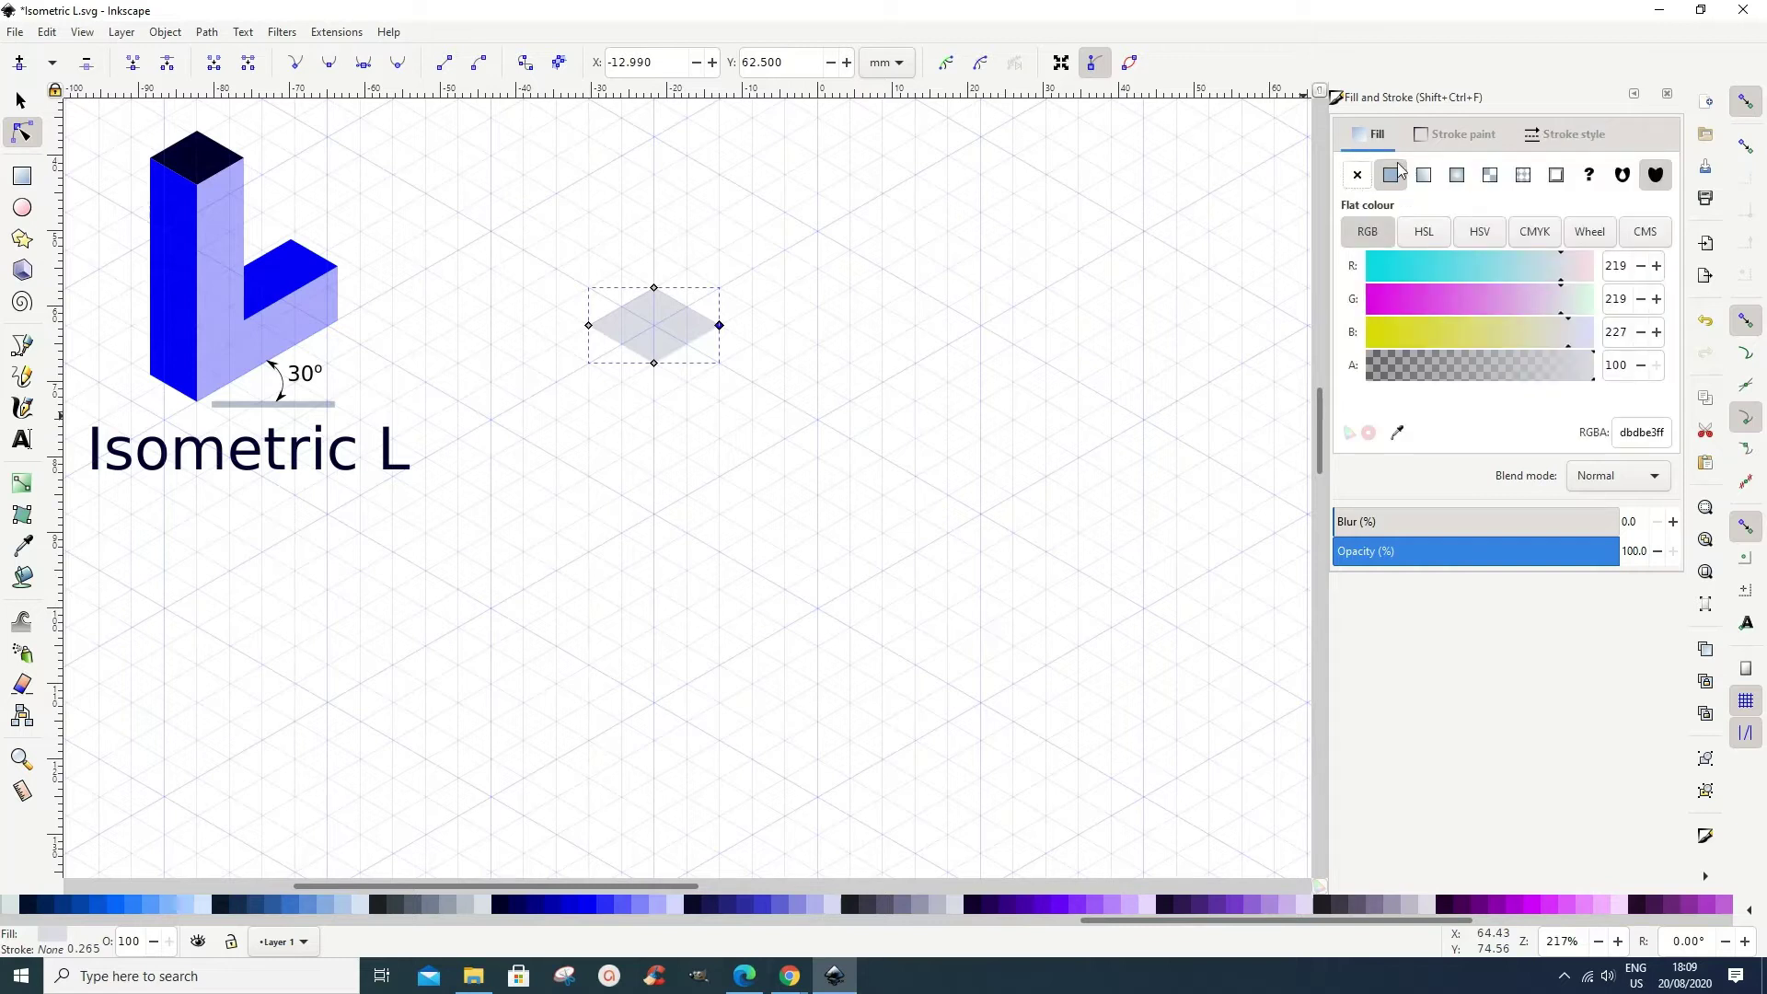
{"action": "left_click", "coordinate": [1475, 377]}
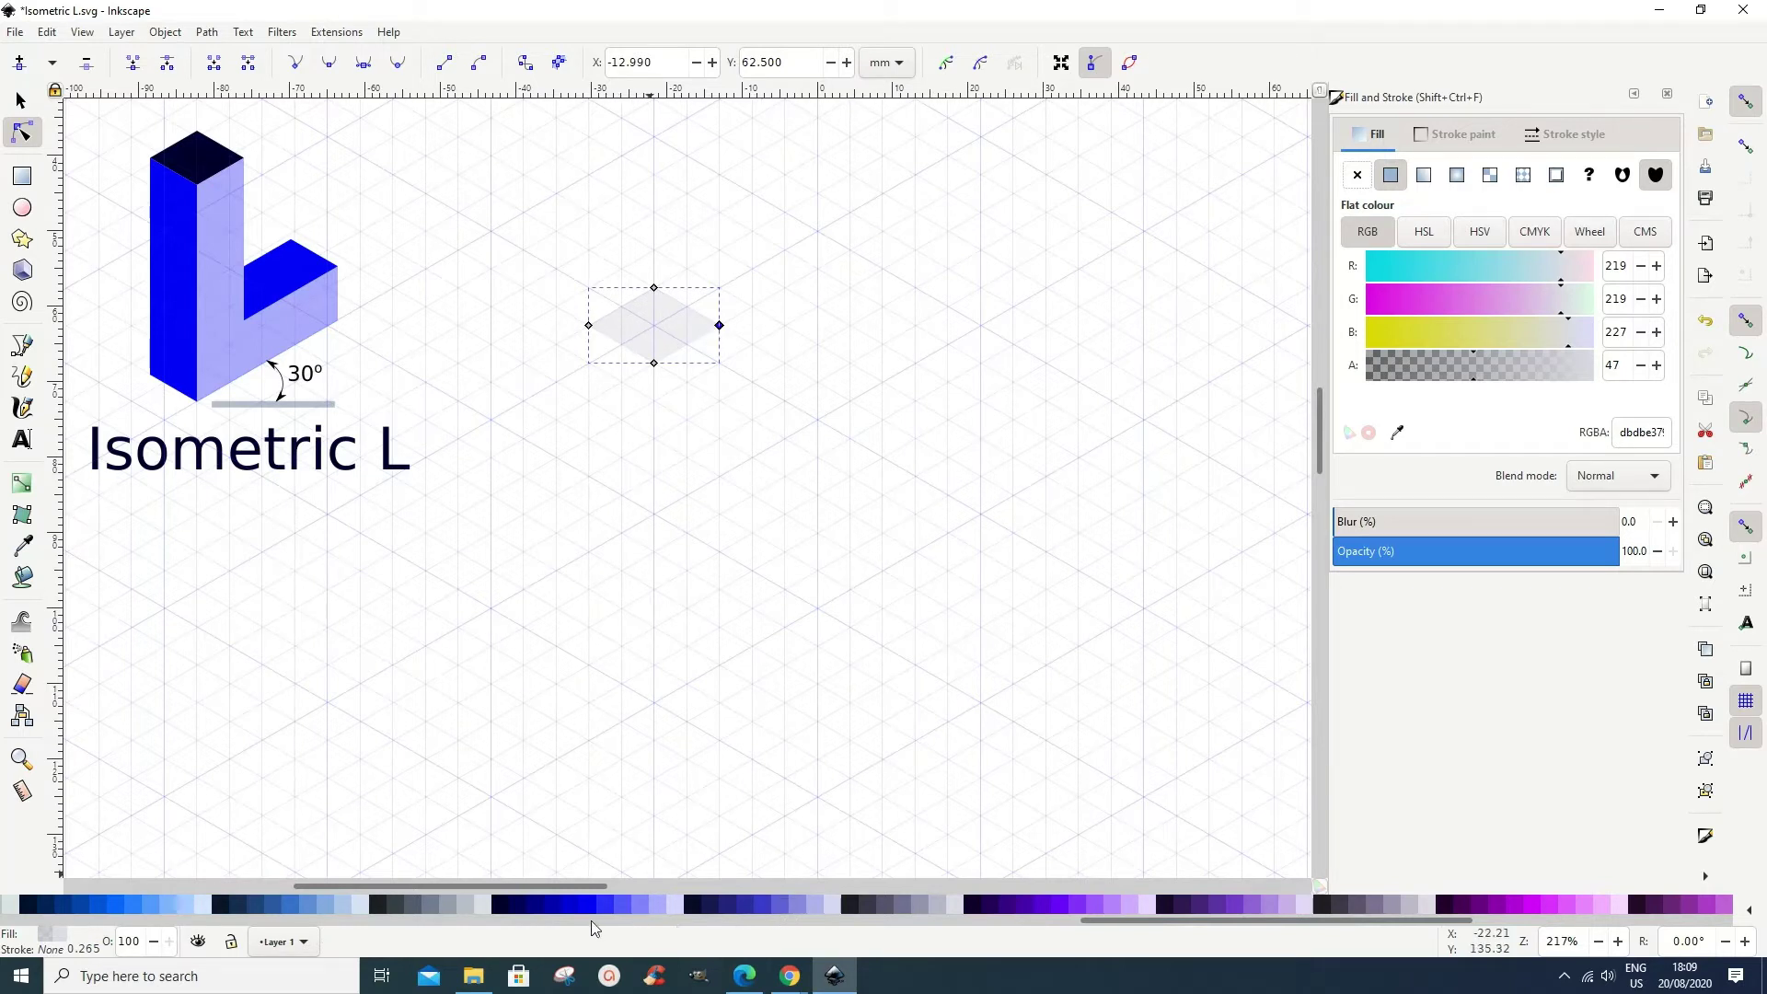
{"action": "left_click", "coordinate": [794, 908]}
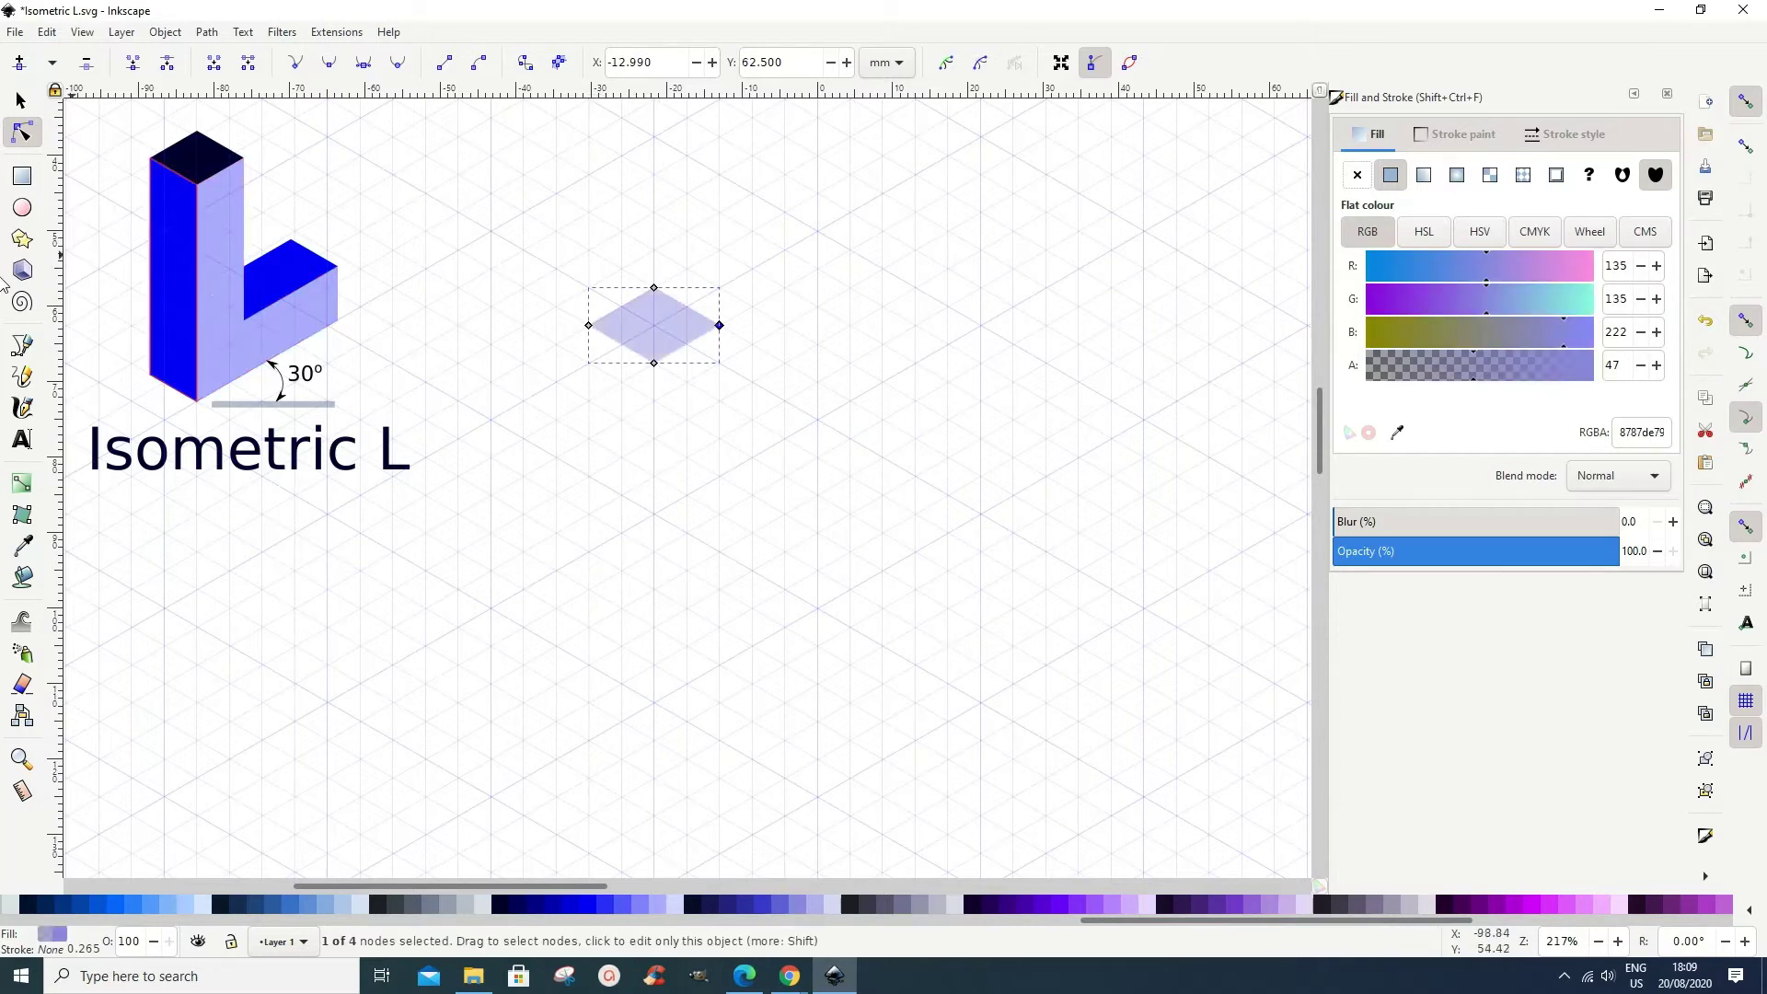
Draw an 8.660 by 35 mm vertical rectangle below and to the right of the rhombus and fill it with purple #8800AA.
{"action": "left_click", "coordinate": [21, 180]}
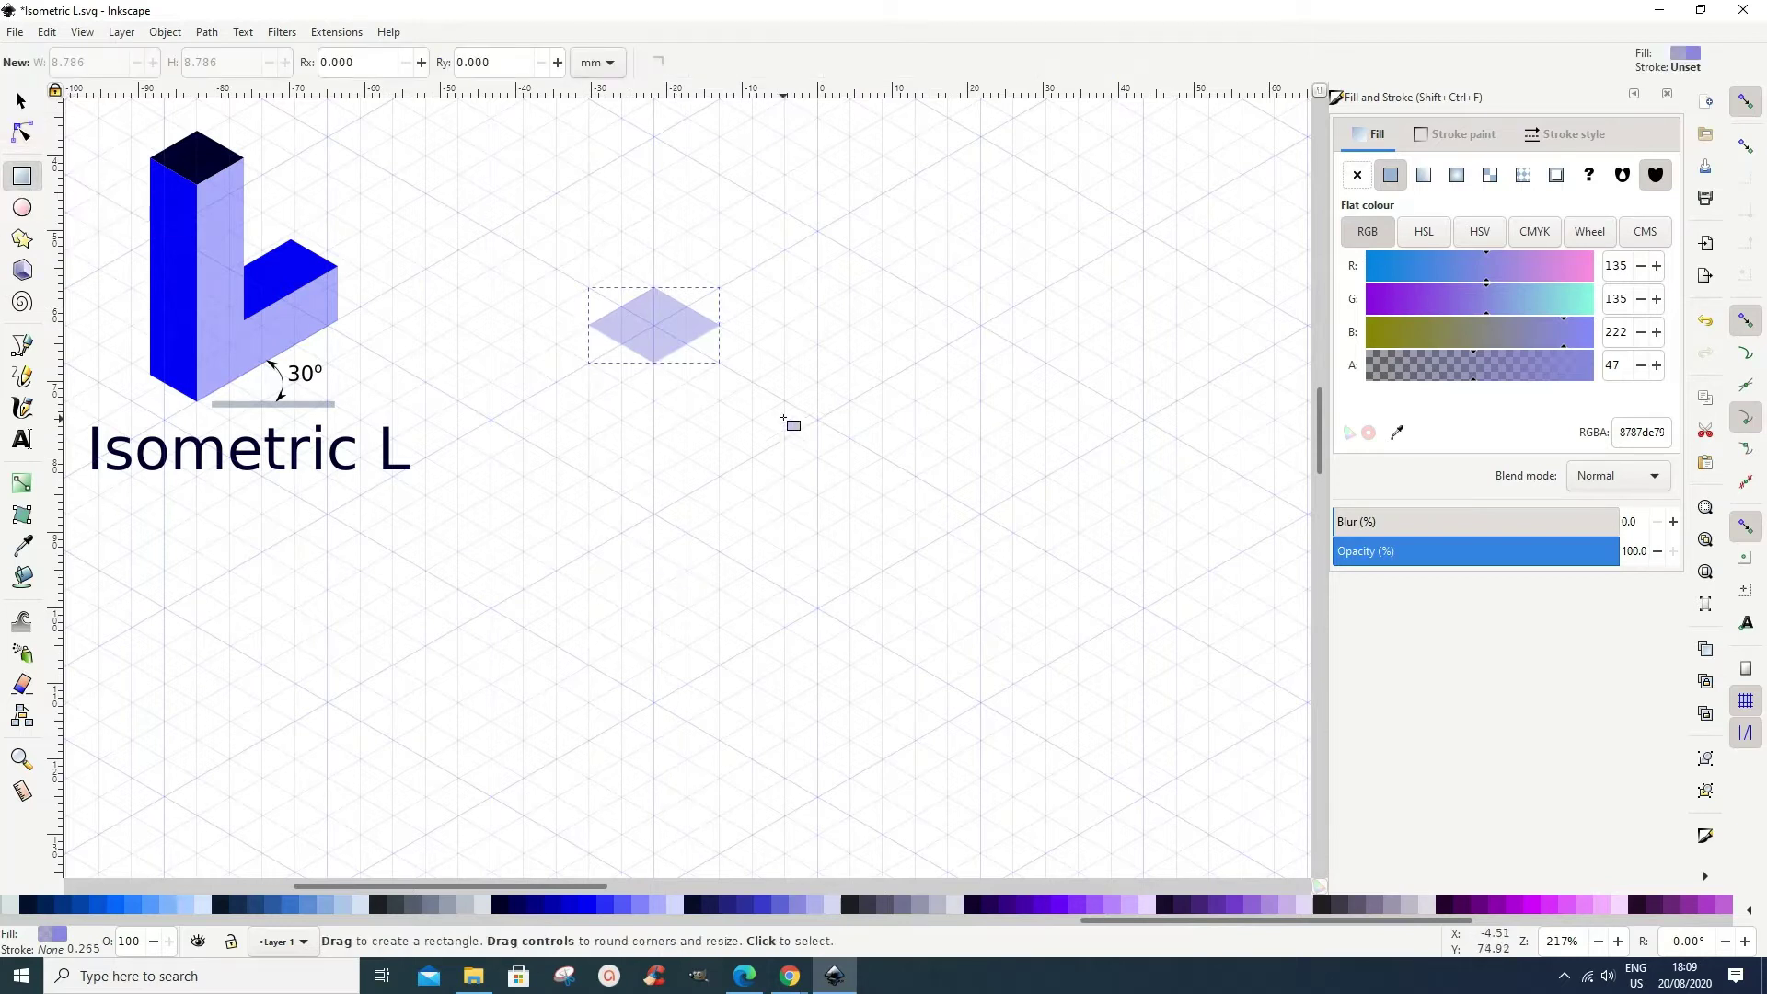
{"action": "left_click_drag", "start_coordinate": [784, 401], "coordinate": [851, 664]}
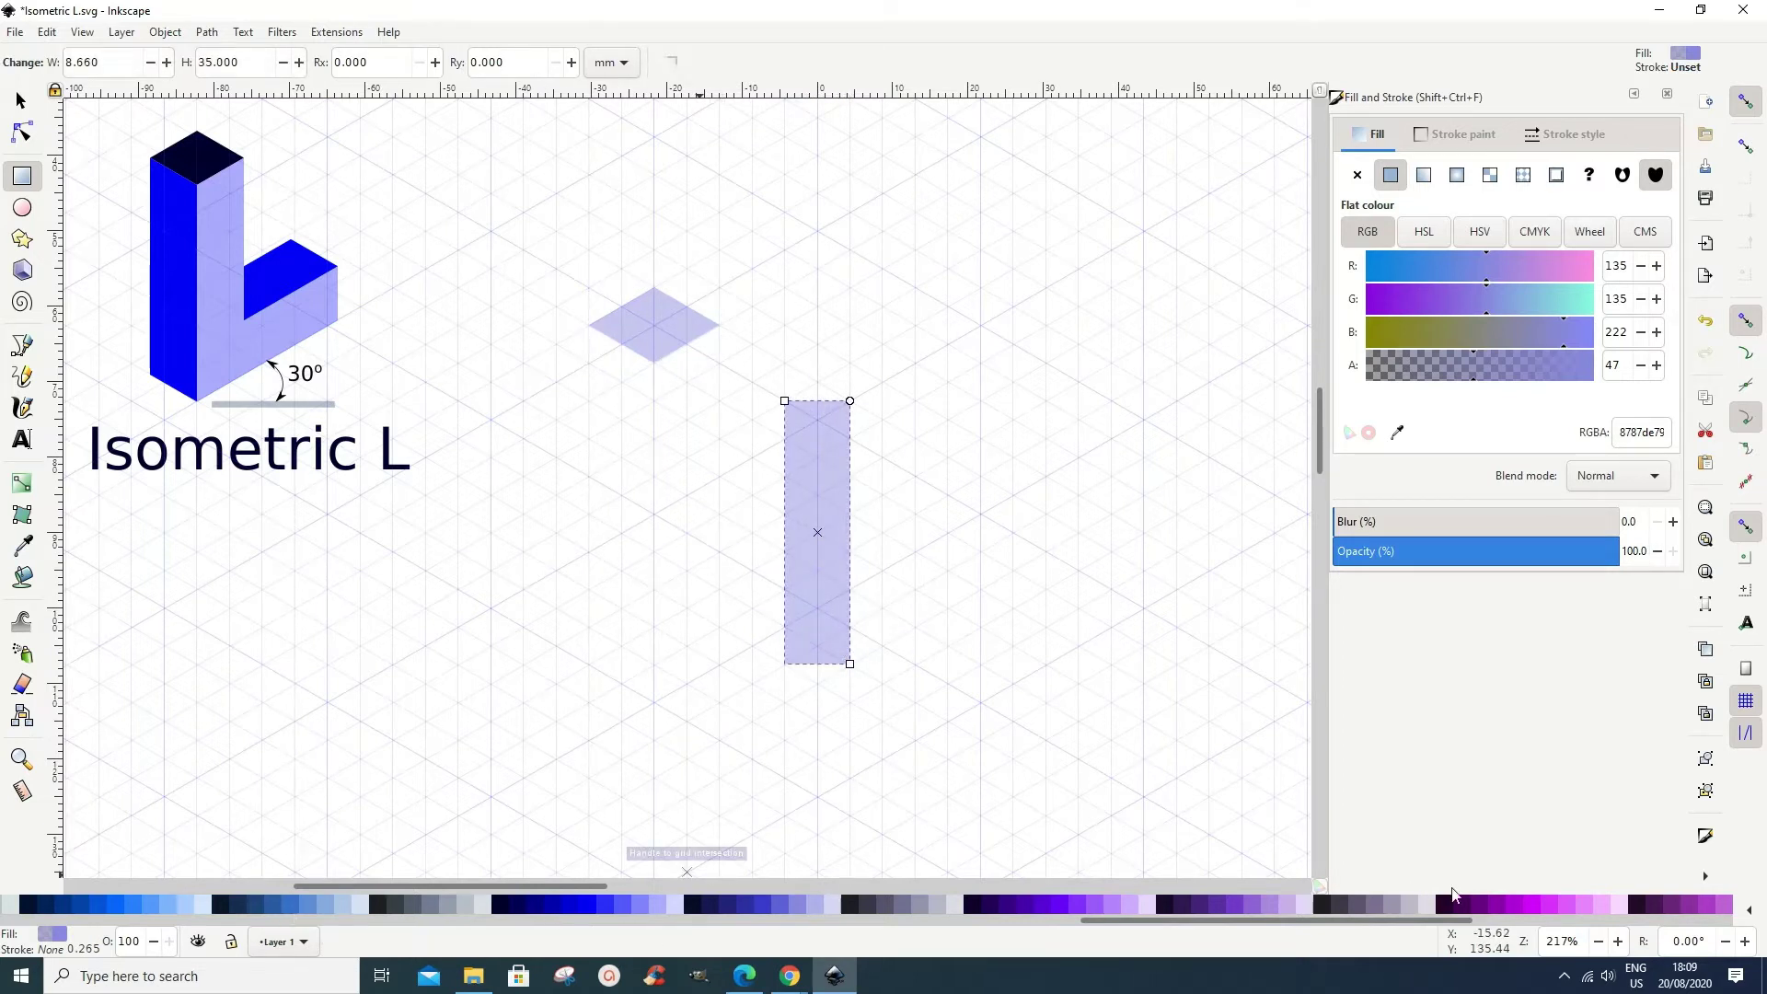
{"action": "left_click", "coordinate": [1505, 903]}
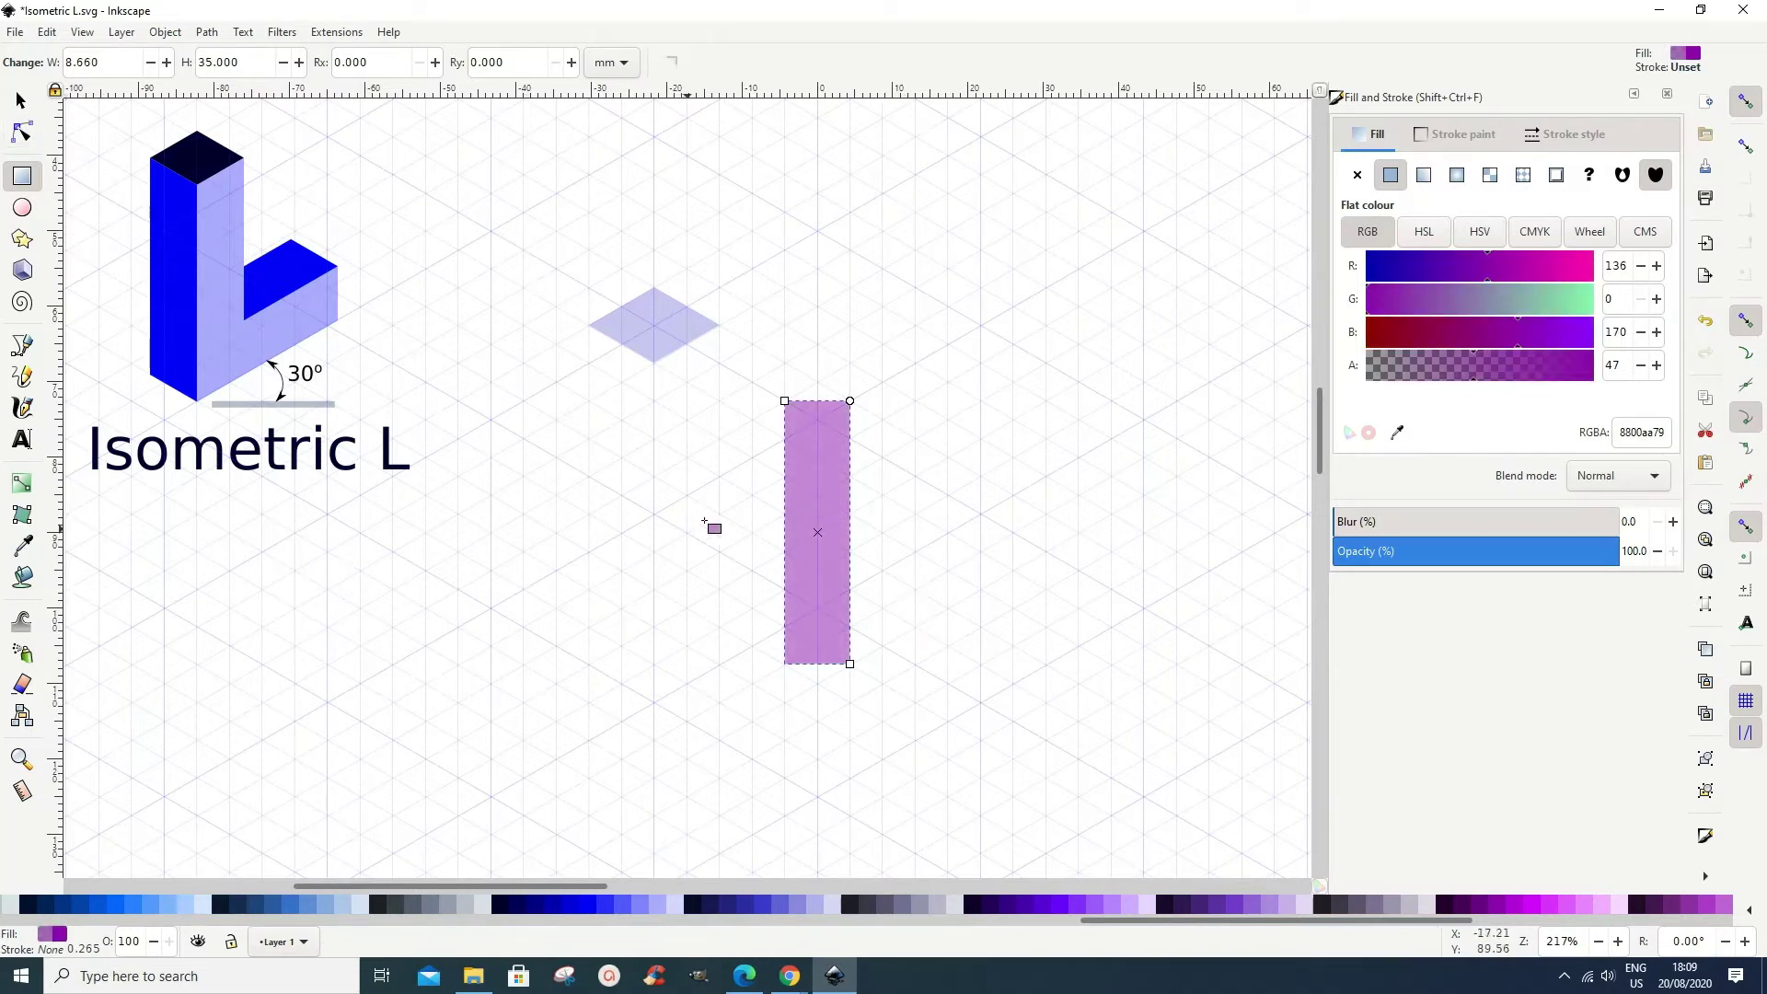
Move the purple rectangle under the rhombus's left half at X -30.311, Y 67.5 mm, and convert it to a path for node editing.
{"action": "left_click", "coordinate": [20, 100]}
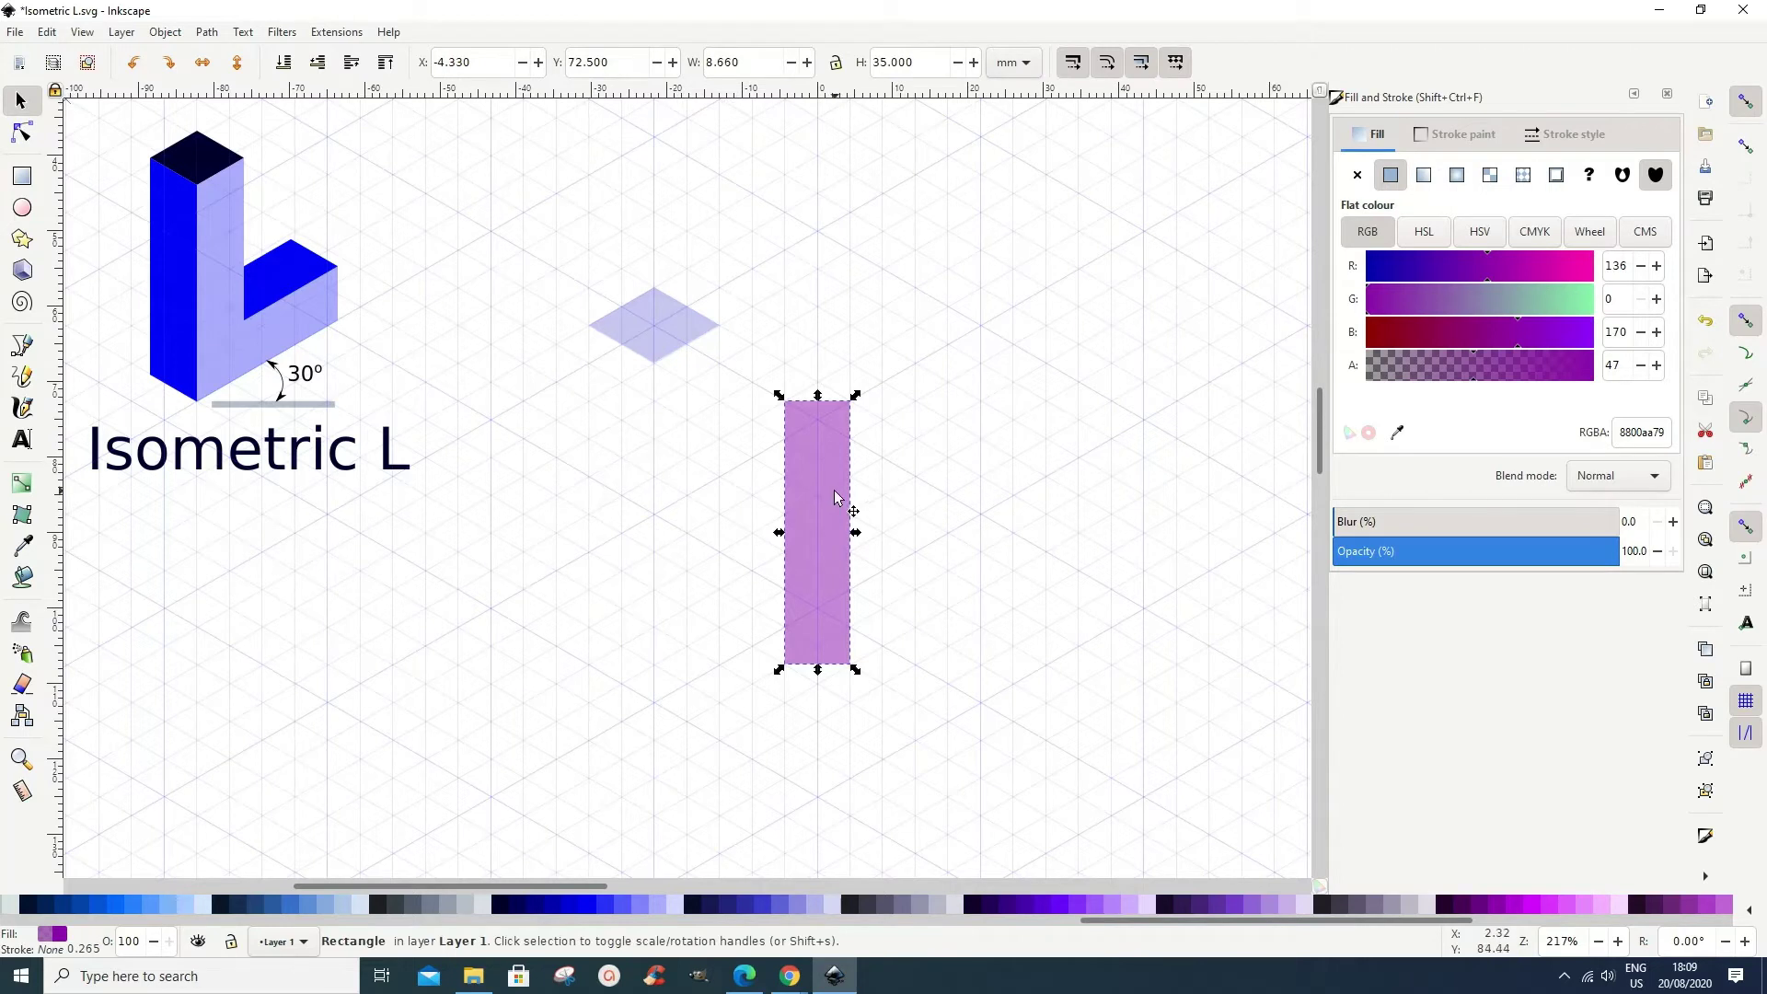
{"action": "left_click_drag", "start_coordinate": [836, 492], "coordinate": [620, 449]}
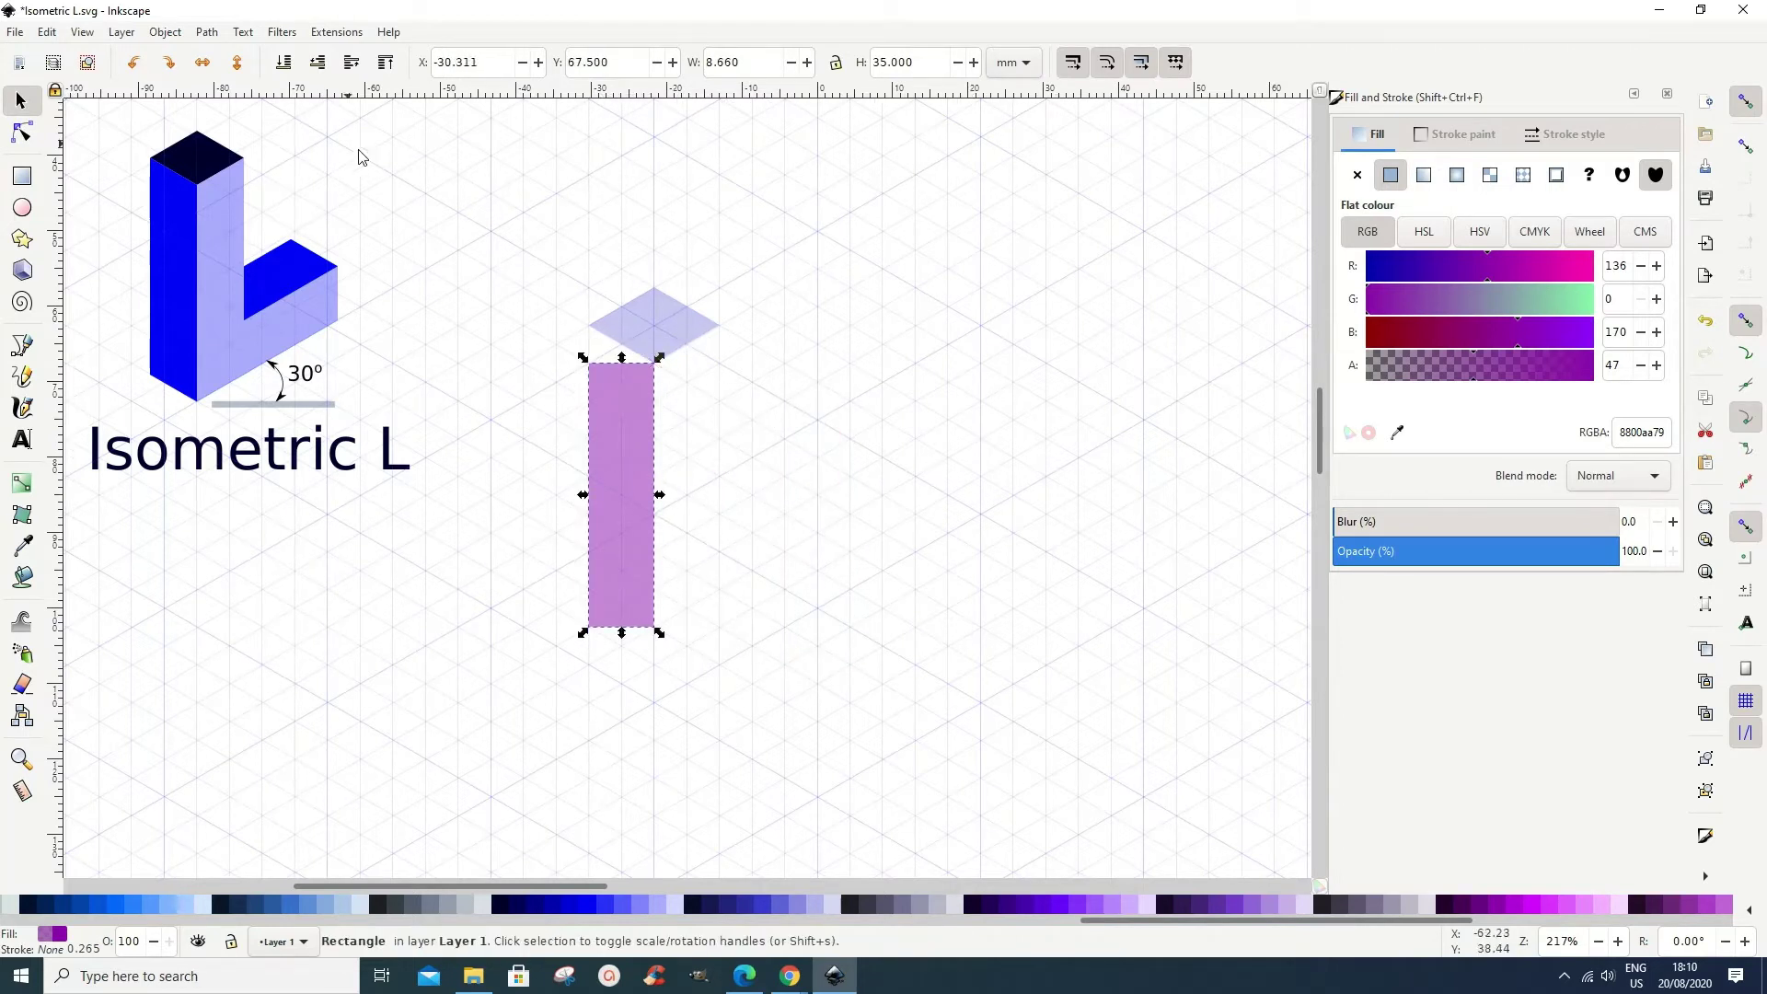
{"action": "left_click", "coordinate": [207, 33]}
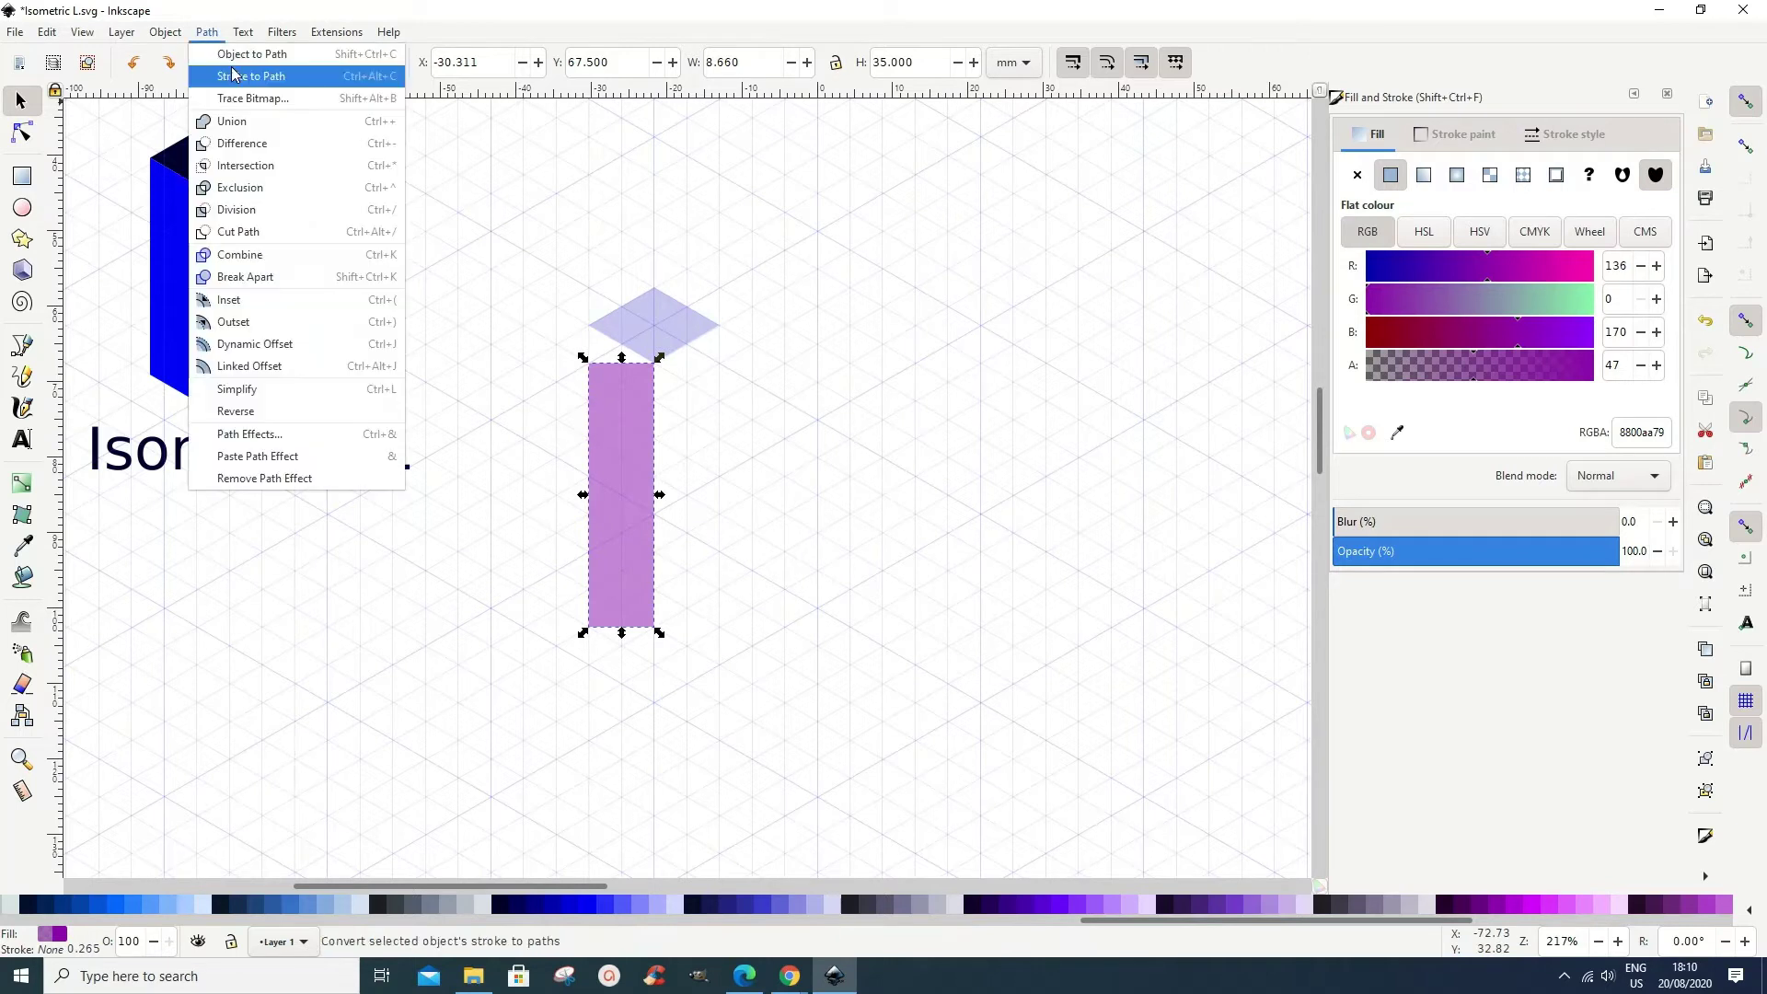
{"action": "left_click", "coordinate": [242, 58]}
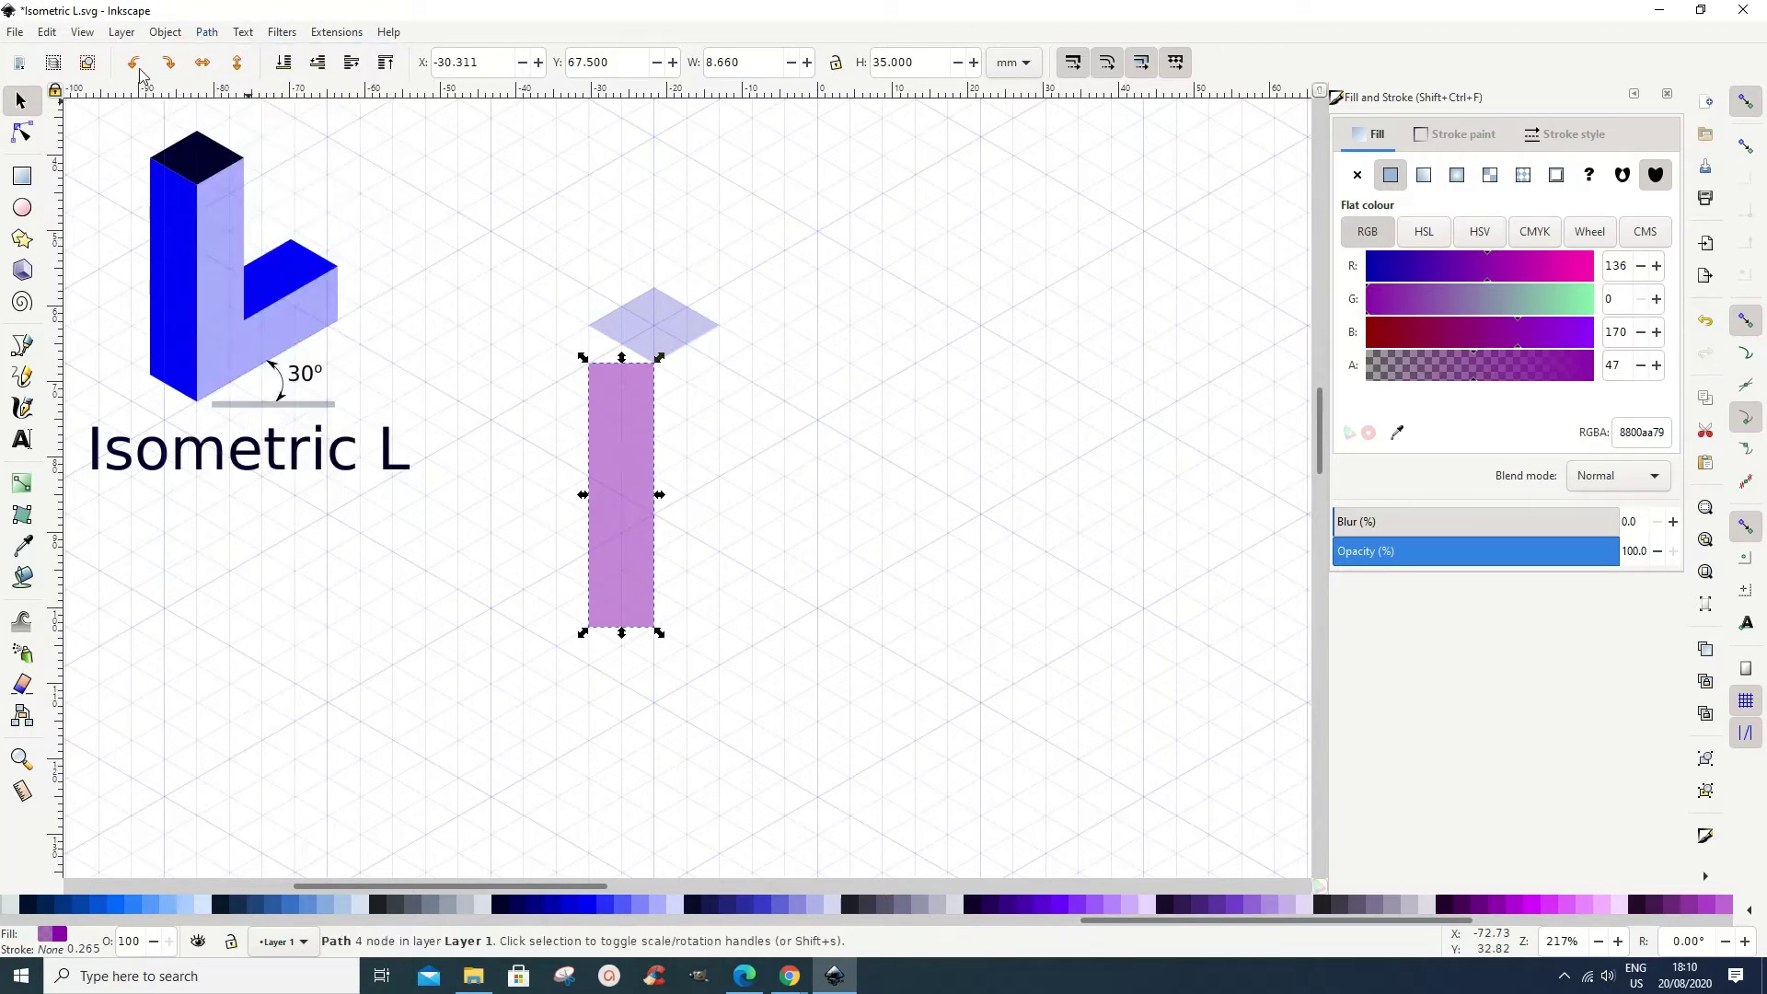
{"action": "left_click", "coordinate": [25, 138]}
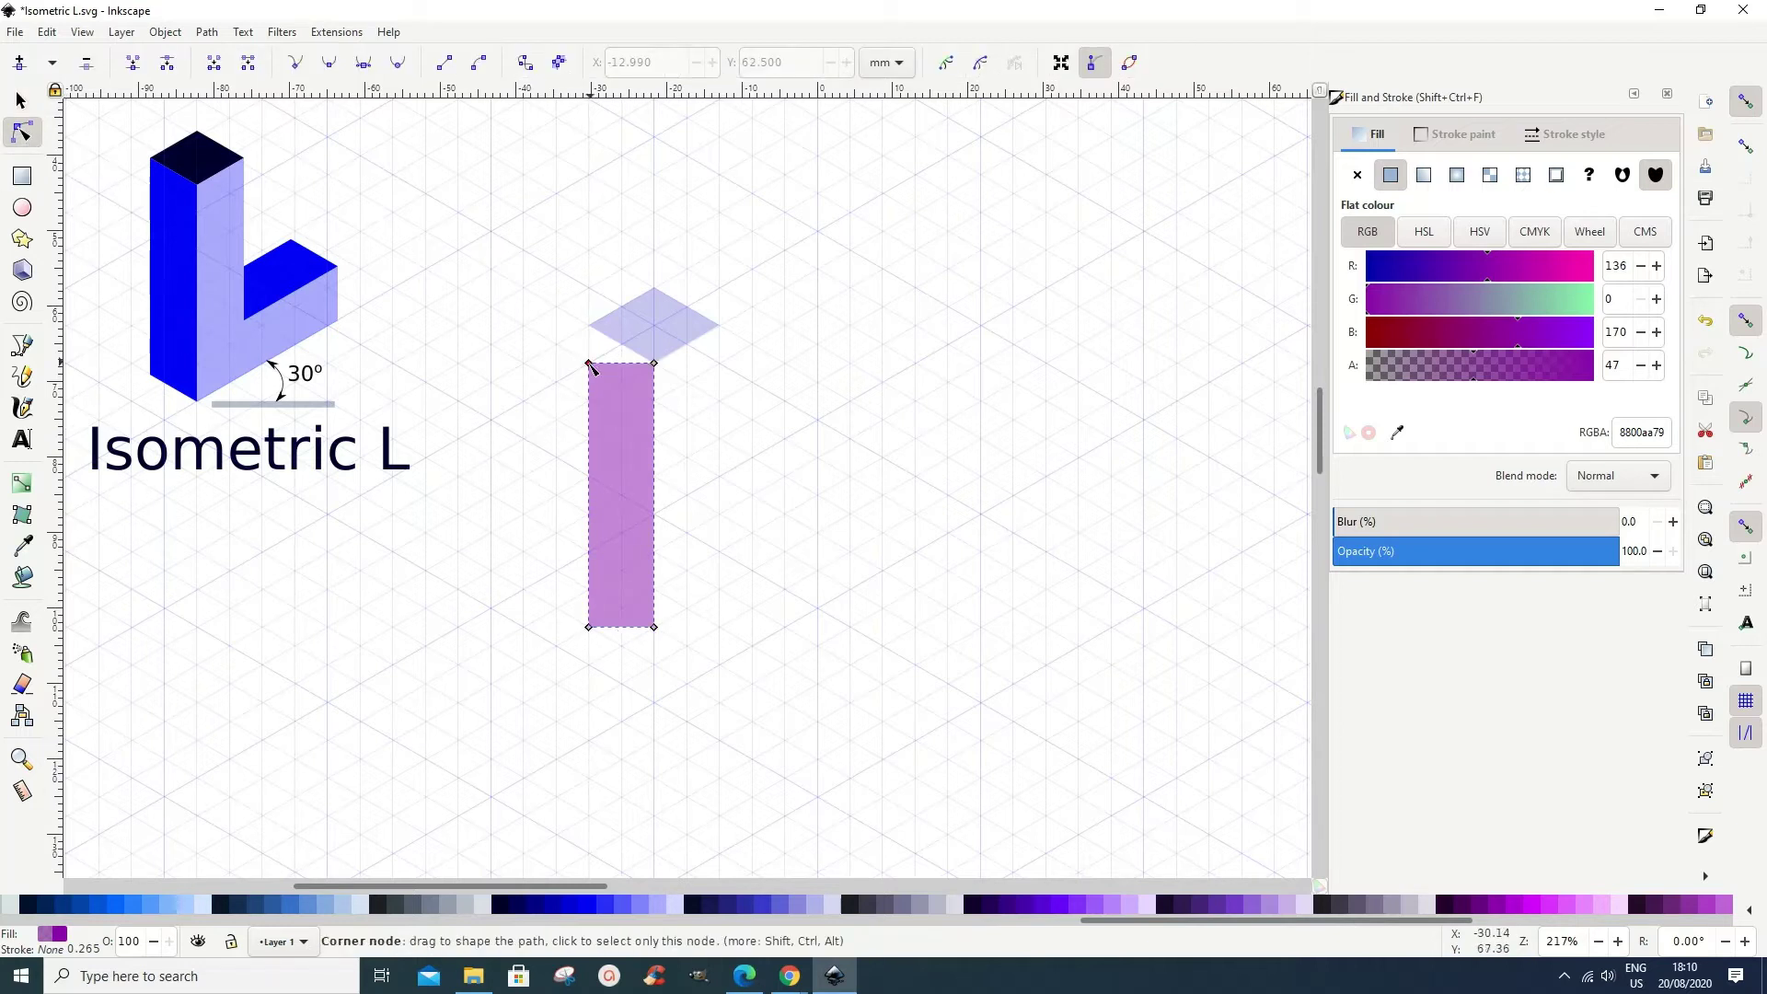
Shape the purple path into the left isometric face by snapping its upper-left node to Y 62.5 and lower-right node to Y 107.5 mm.
{"action": "left_click_drag", "start_coordinate": [591, 367], "coordinate": [590, 331]}
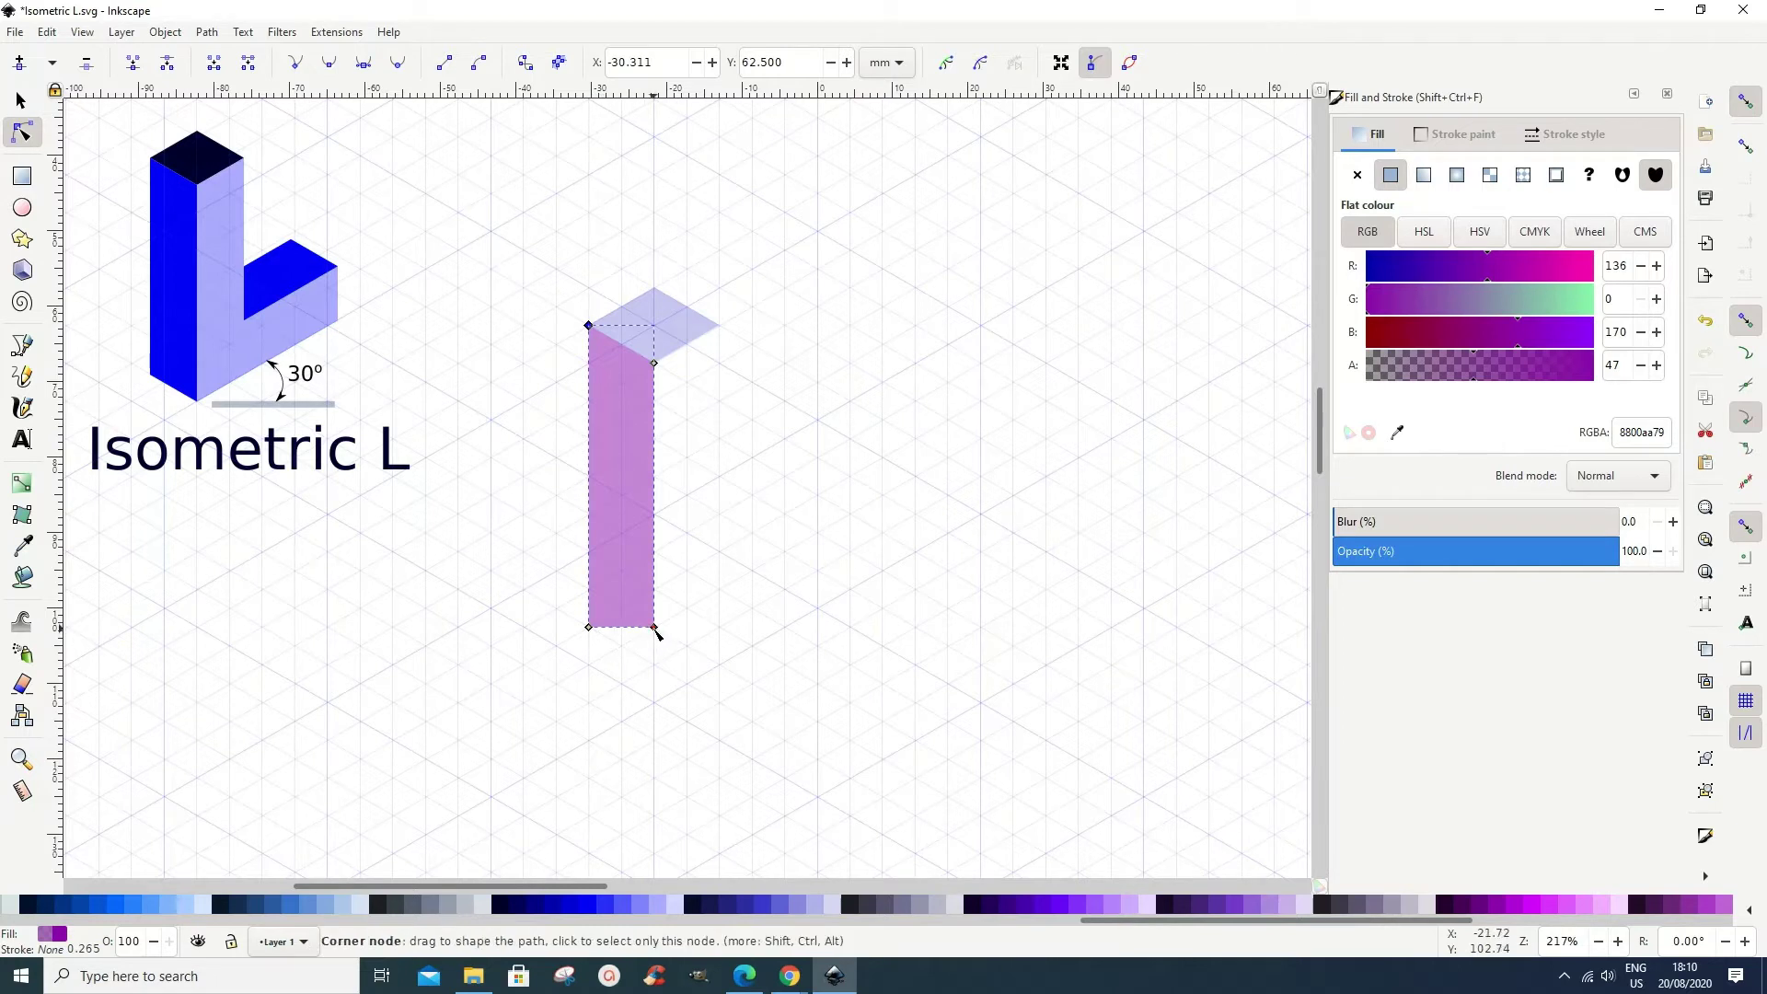
{"action": "left_click_drag", "start_coordinate": [654, 628], "coordinate": [654, 589]}
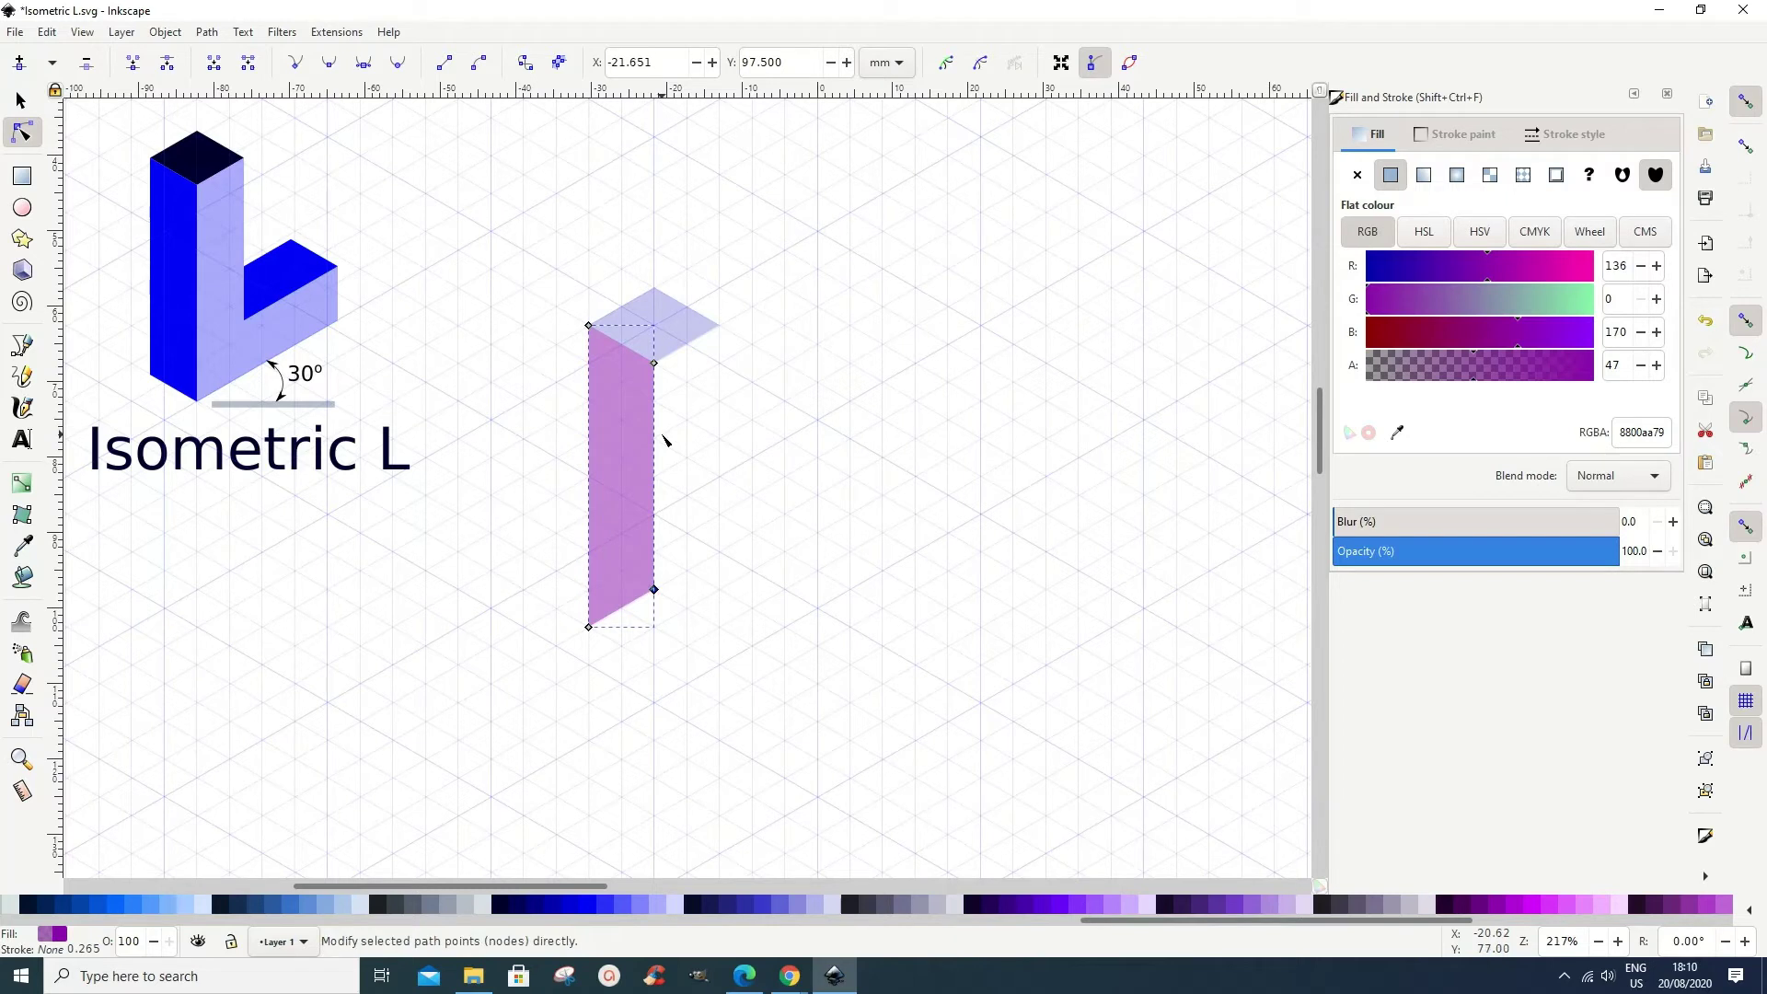
{"action": "left_click_drag", "start_coordinate": [654, 589], "coordinate": [654, 664]}
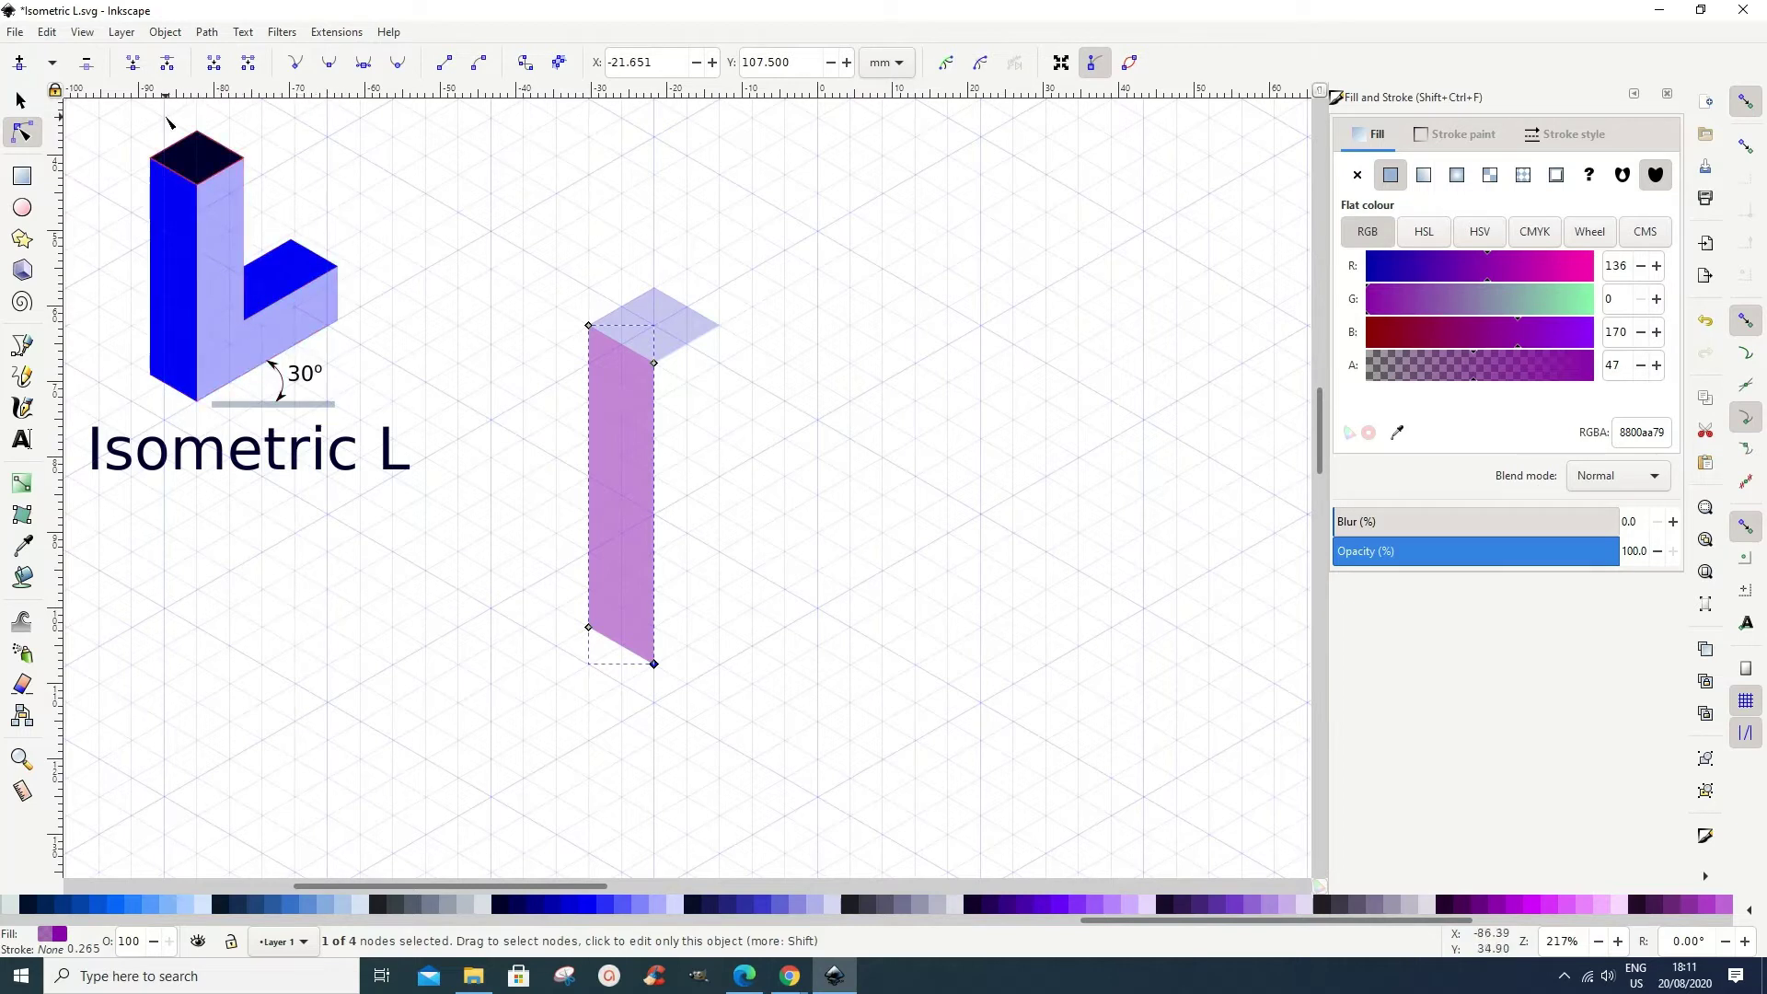
Draw a six-cornered polygon about 26 by 25 mm to the right of the purple face and fill it with dark navy #0B1728.
{"action": "left_click", "coordinate": [23, 239]}
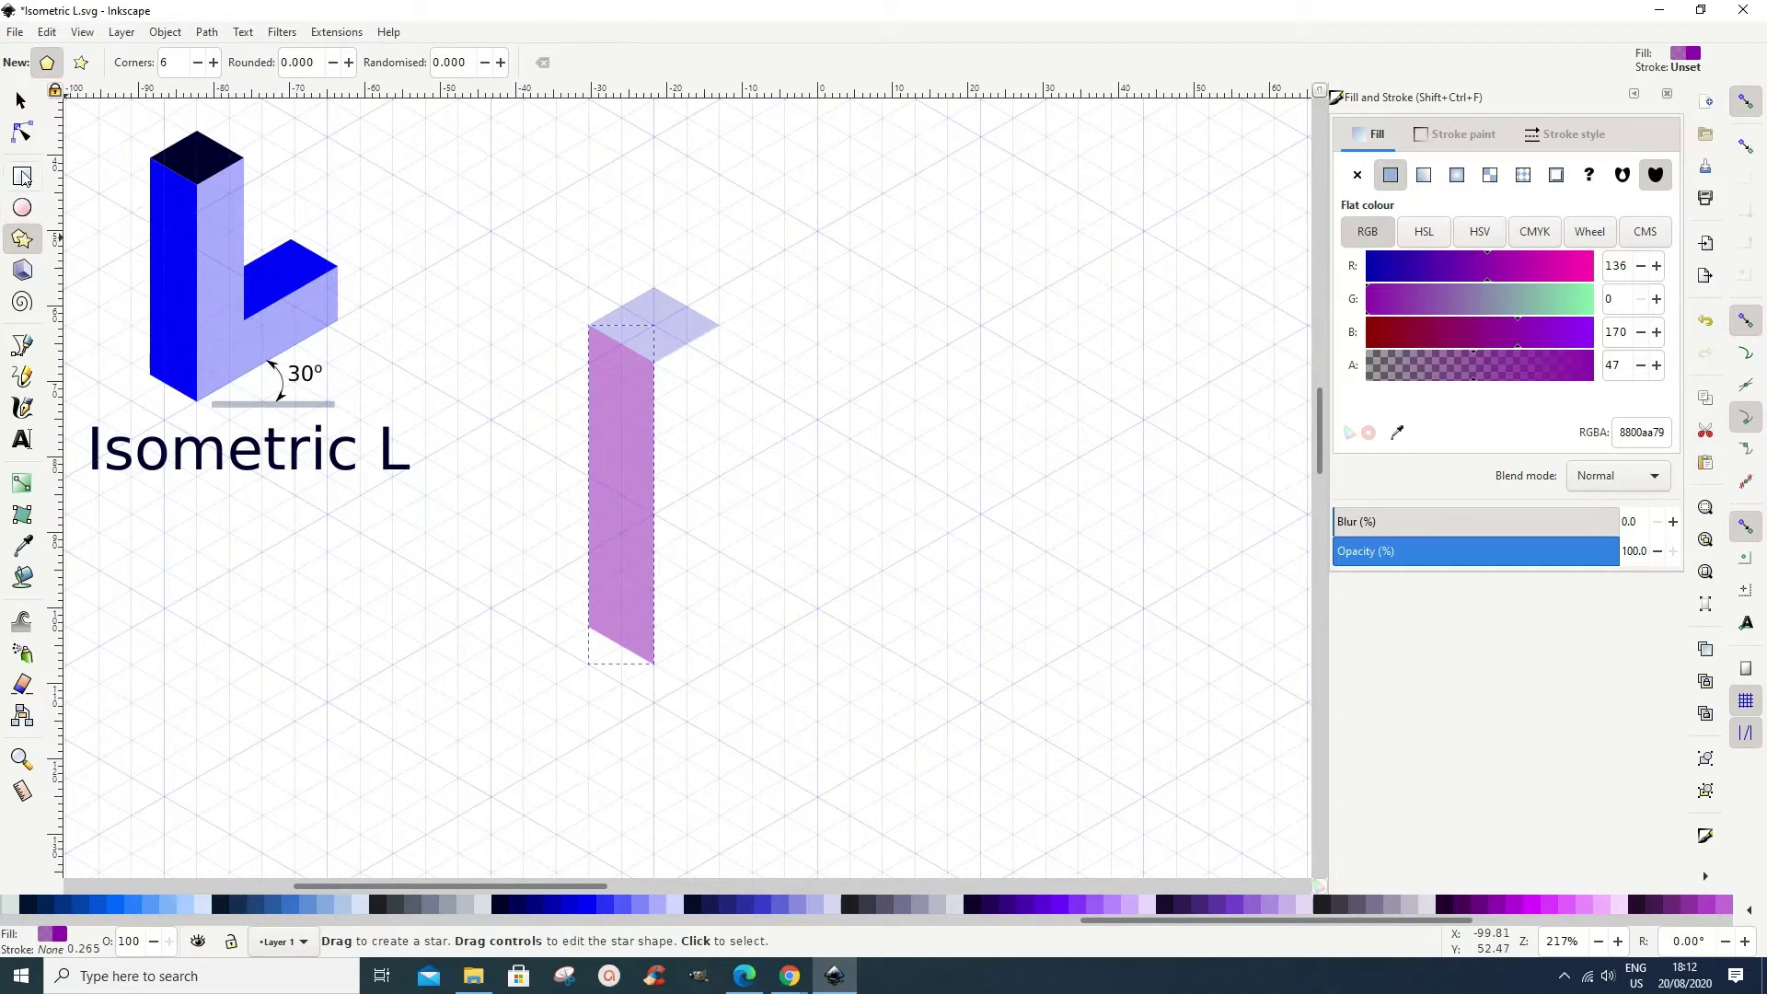
{"action": "left_click_drag", "start_coordinate": [850, 363], "coordinate": [883, 458]}
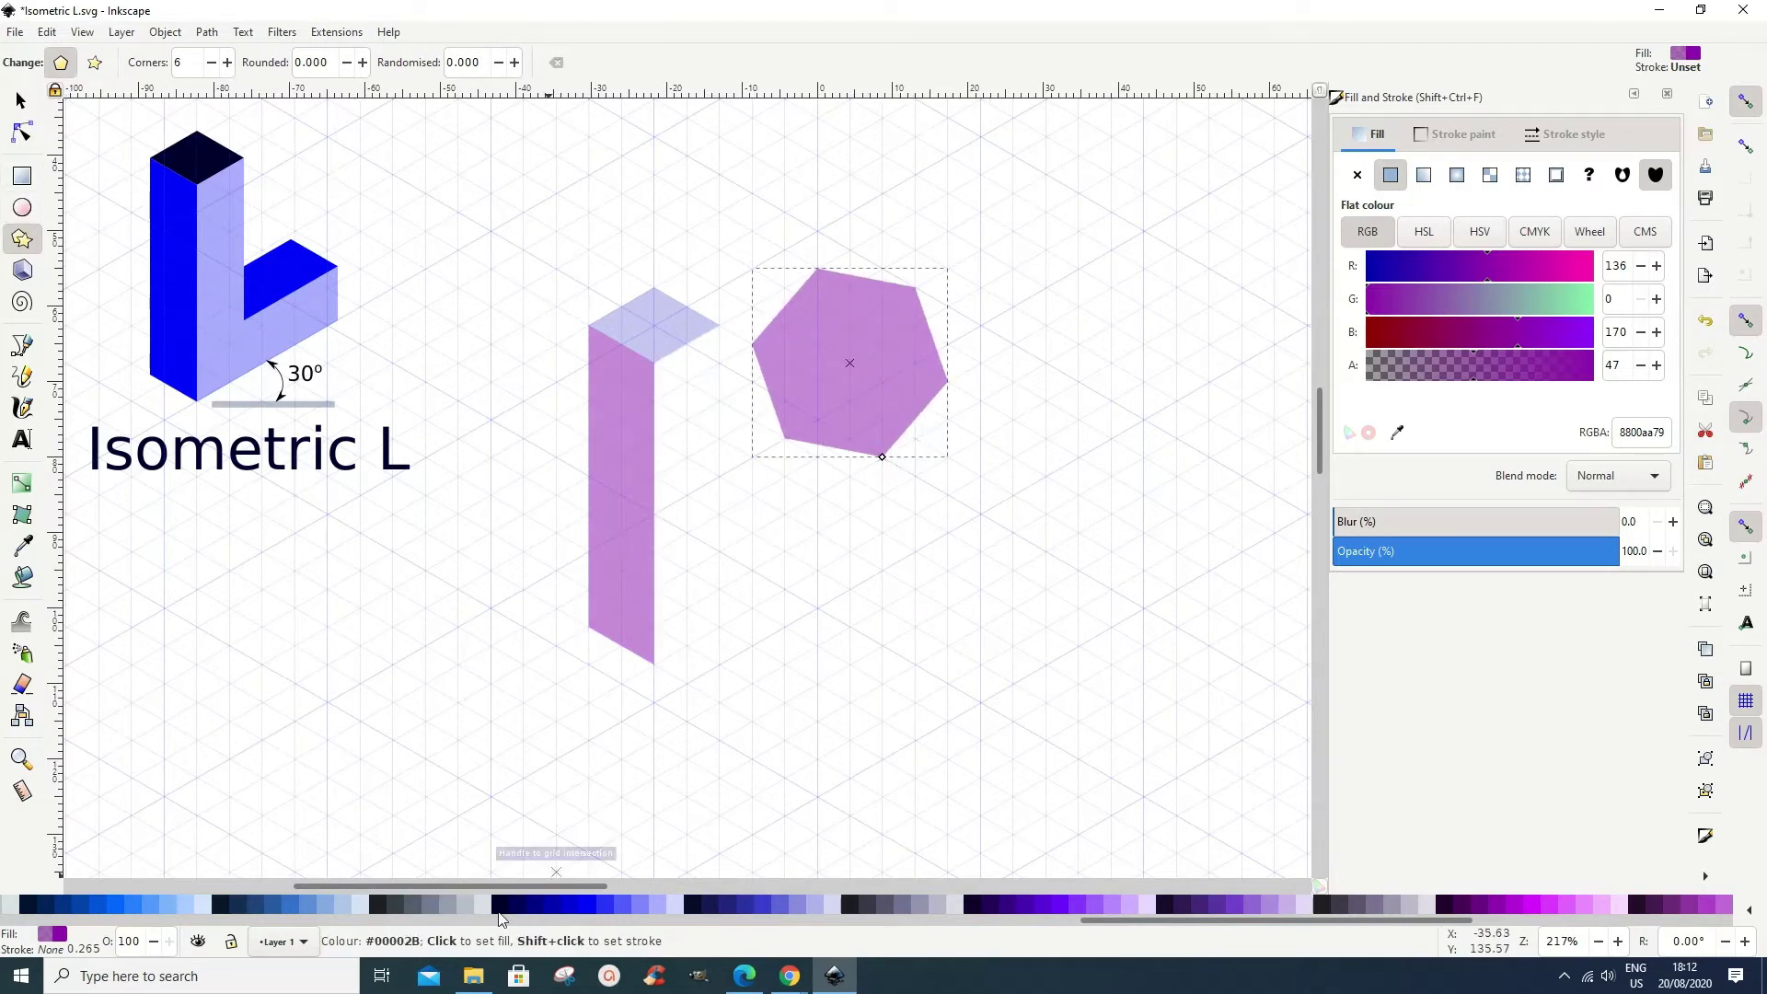
{"action": "left_click", "coordinate": [228, 911]}
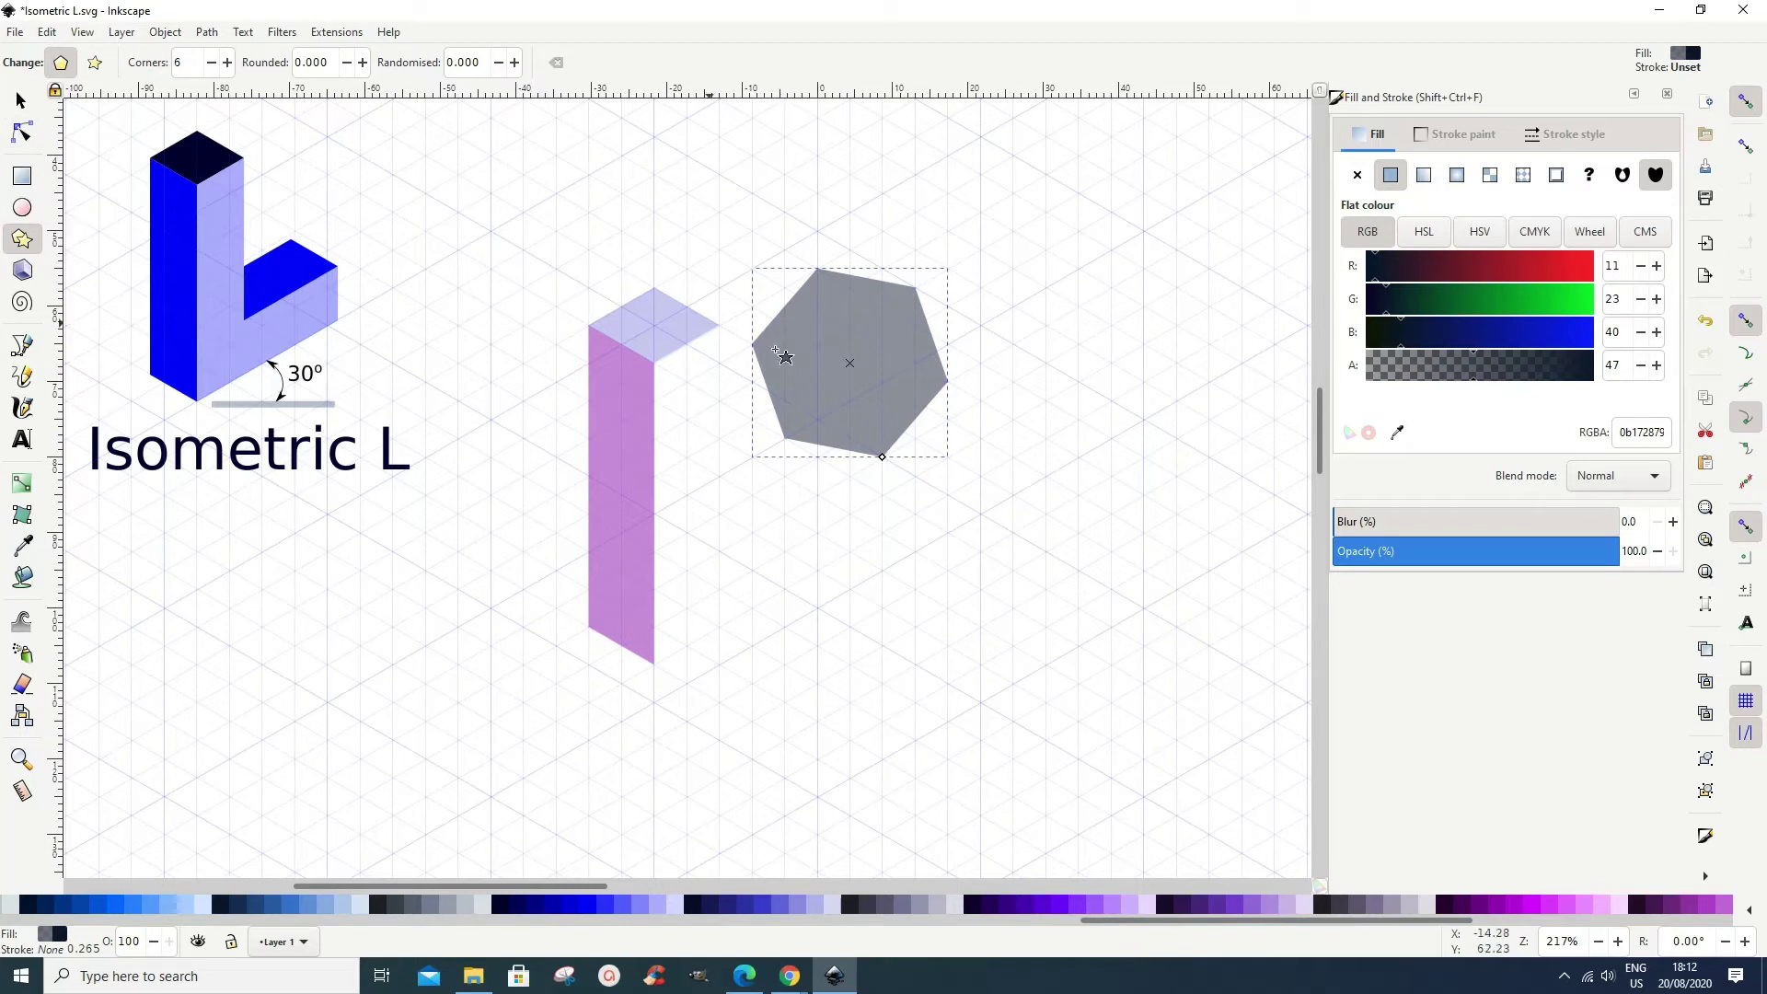
Convert the hexagon to a path and move it beside the purple face at X -17.321, Y 70 mm.
{"action": "left_click", "coordinate": [21, 99]}
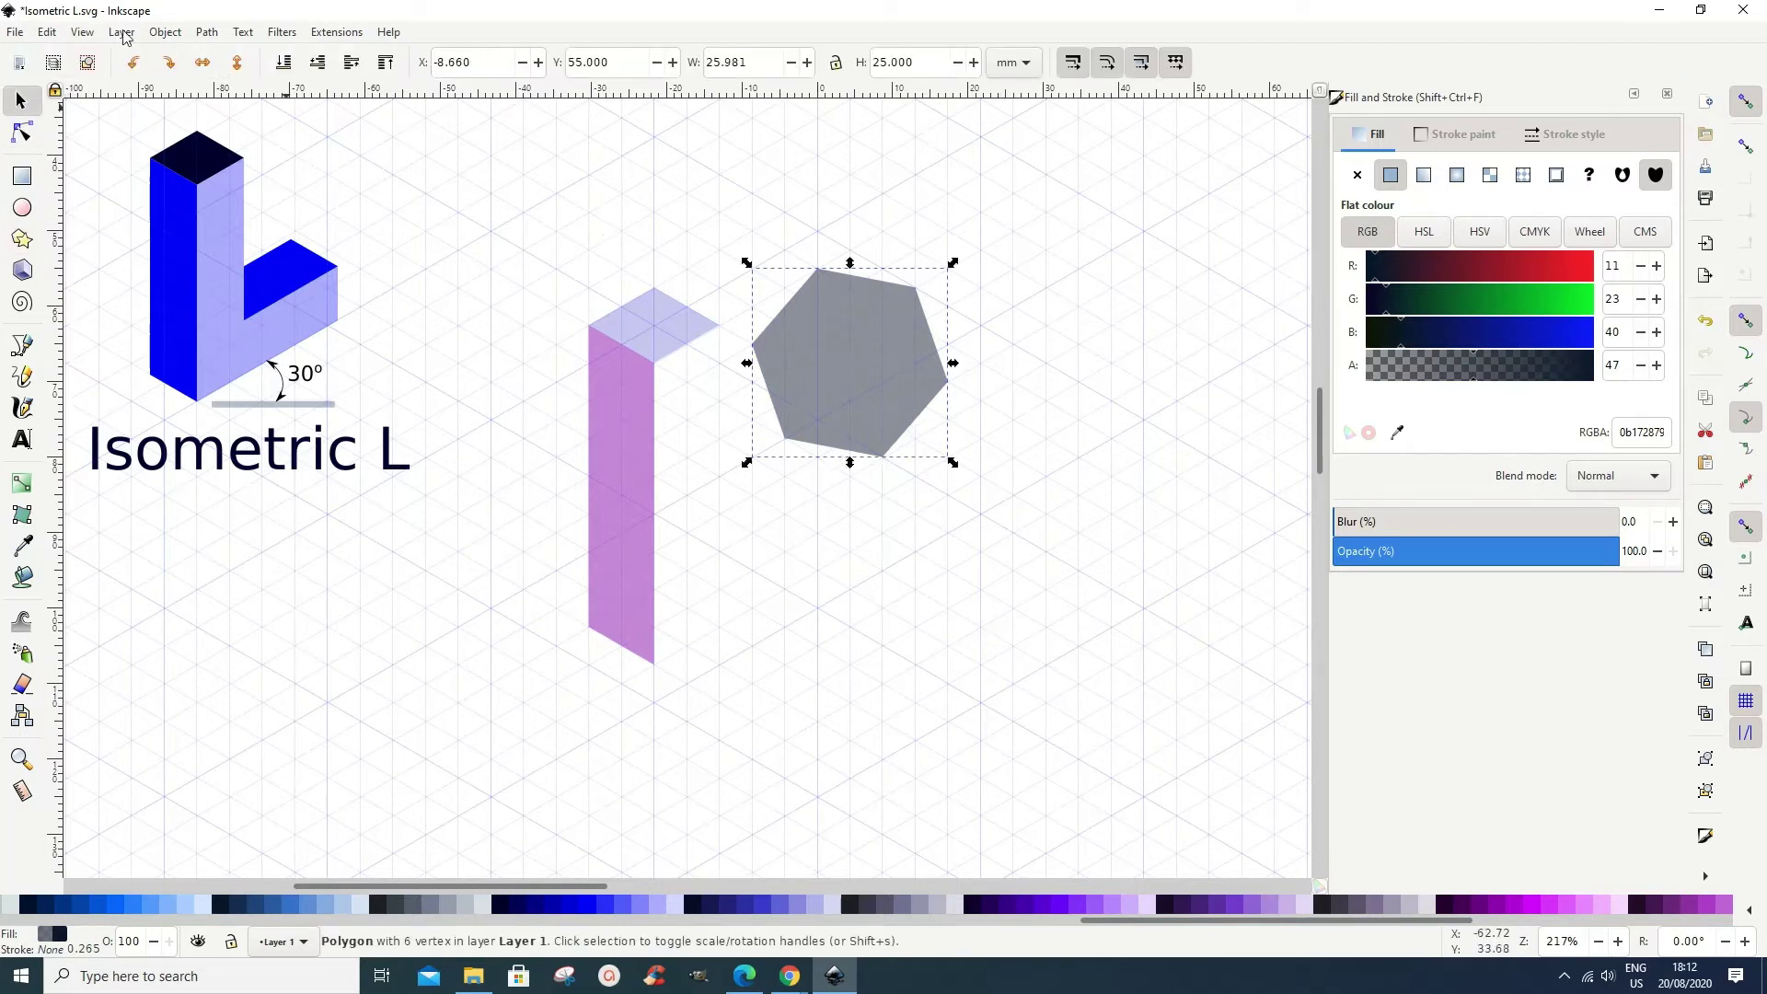
{"action": "left_click", "coordinate": [210, 33]}
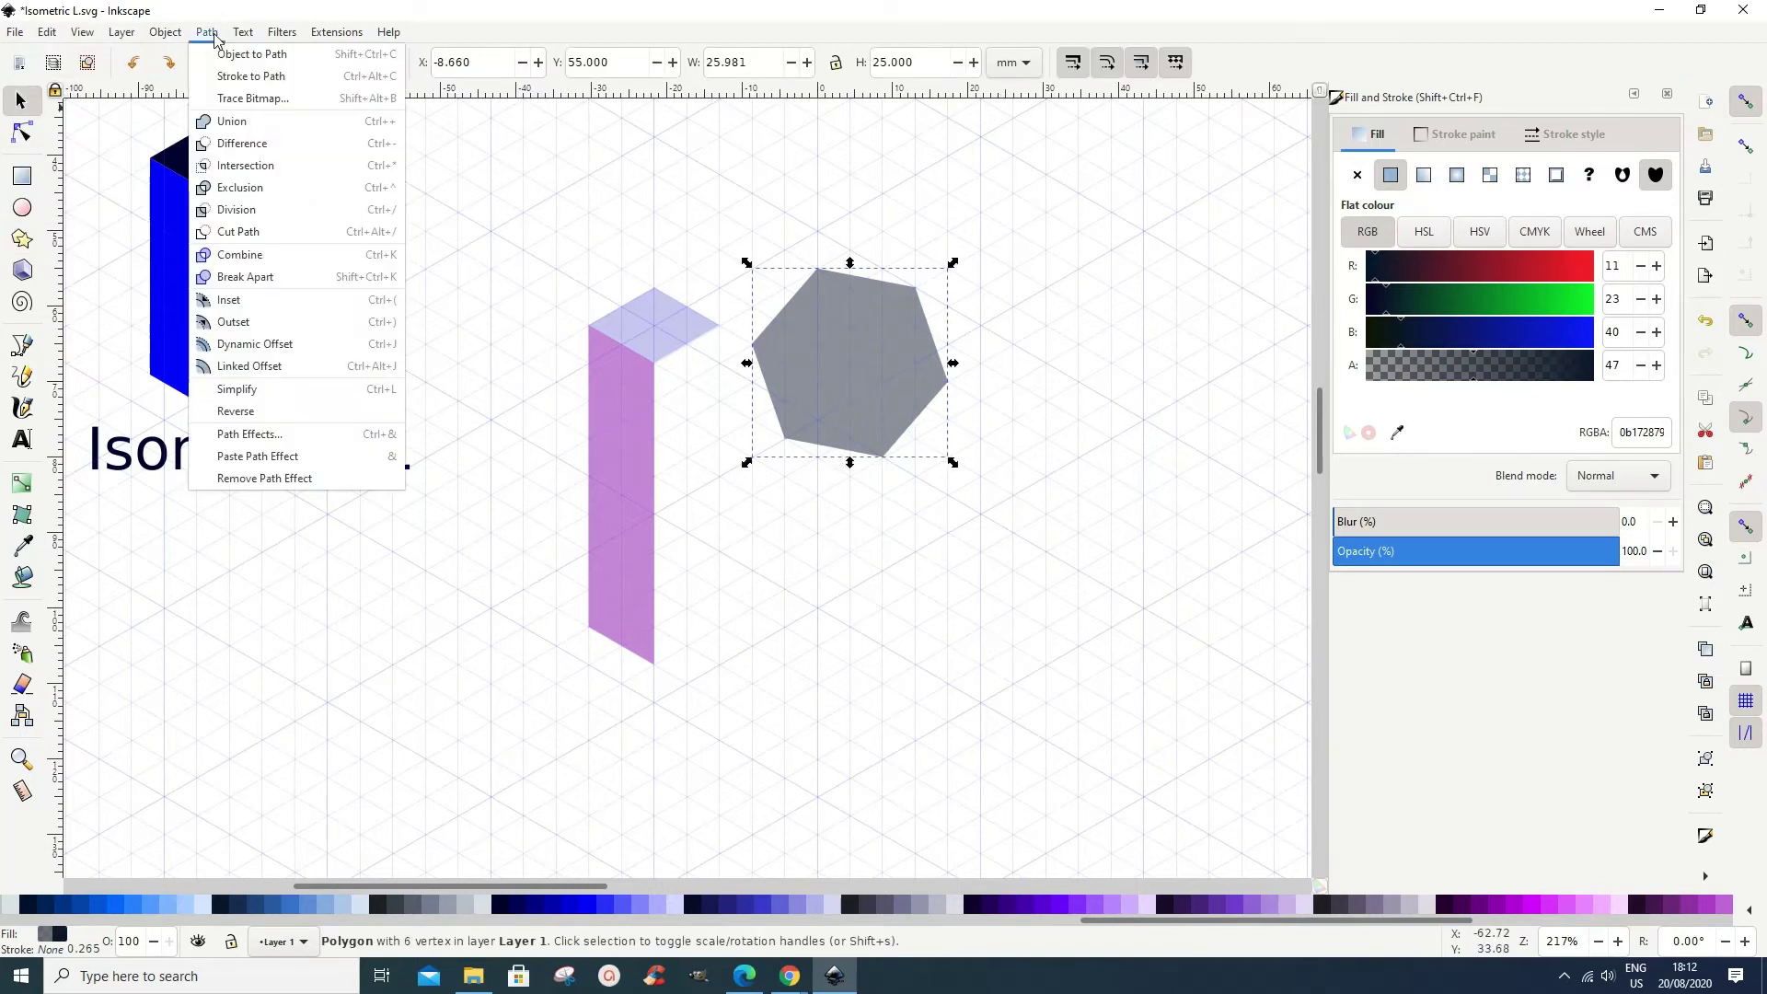
{"action": "left_click", "coordinate": [228, 57]}
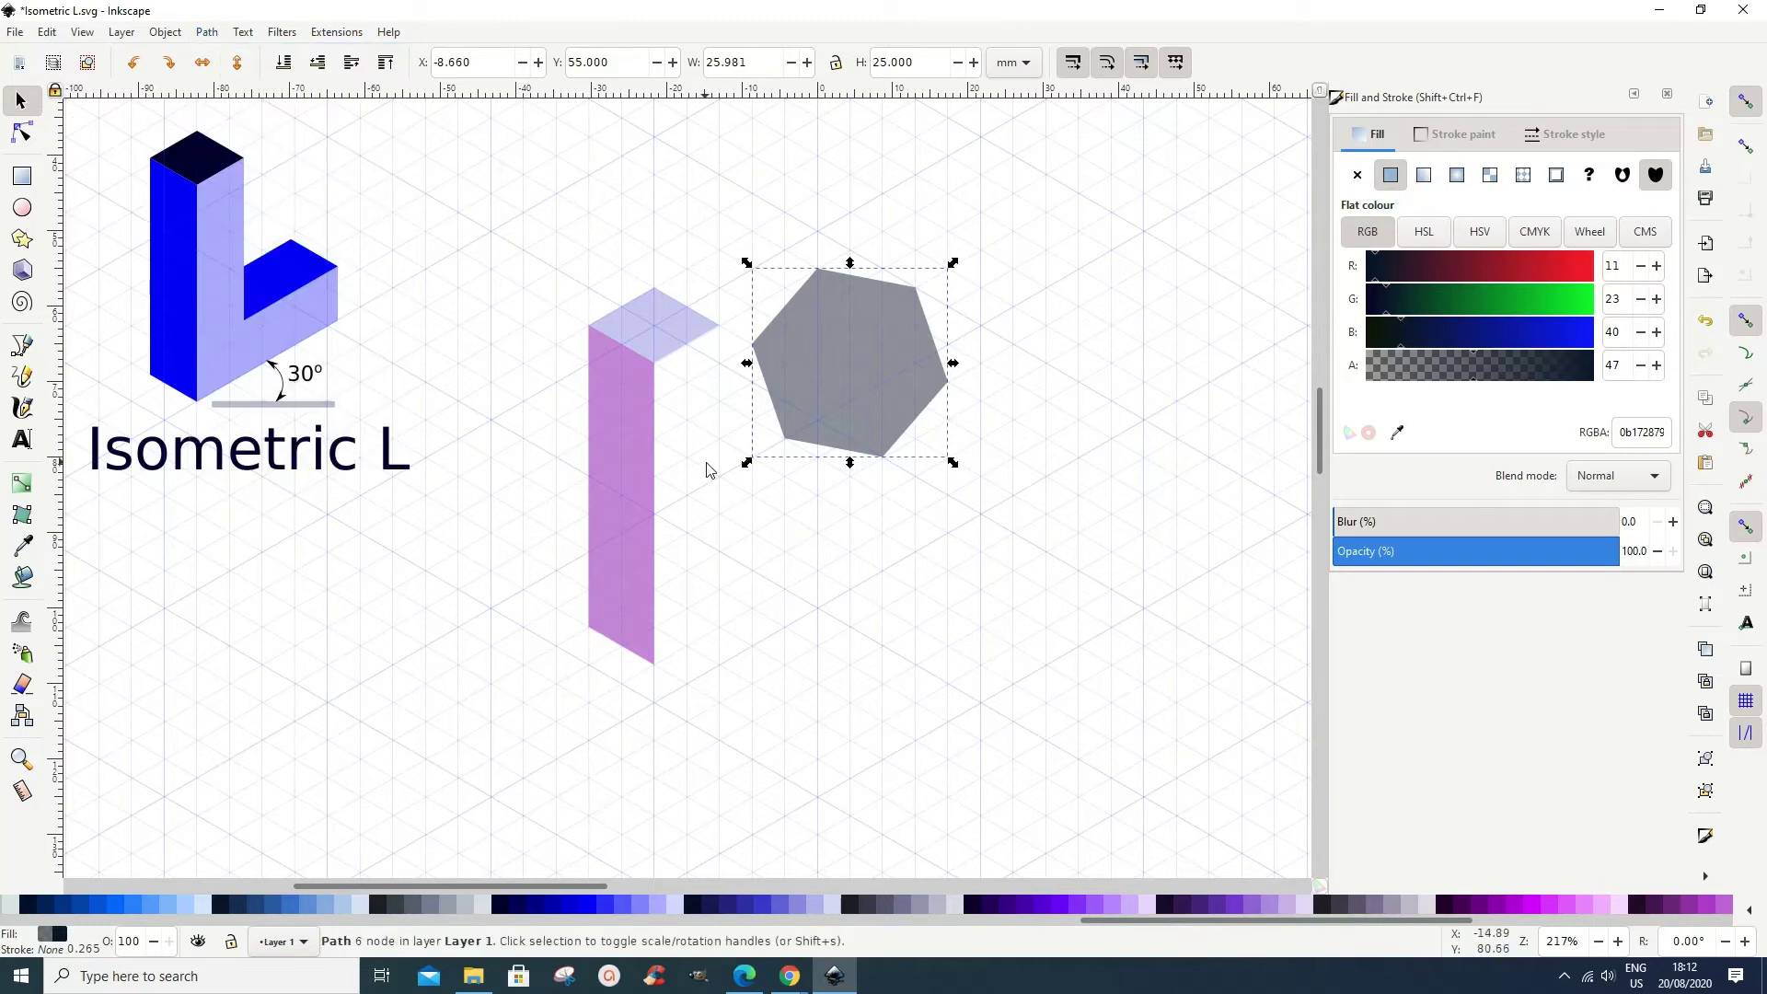
{"action": "left_click_drag", "start_coordinate": [844, 443], "coordinate": [774, 540]}
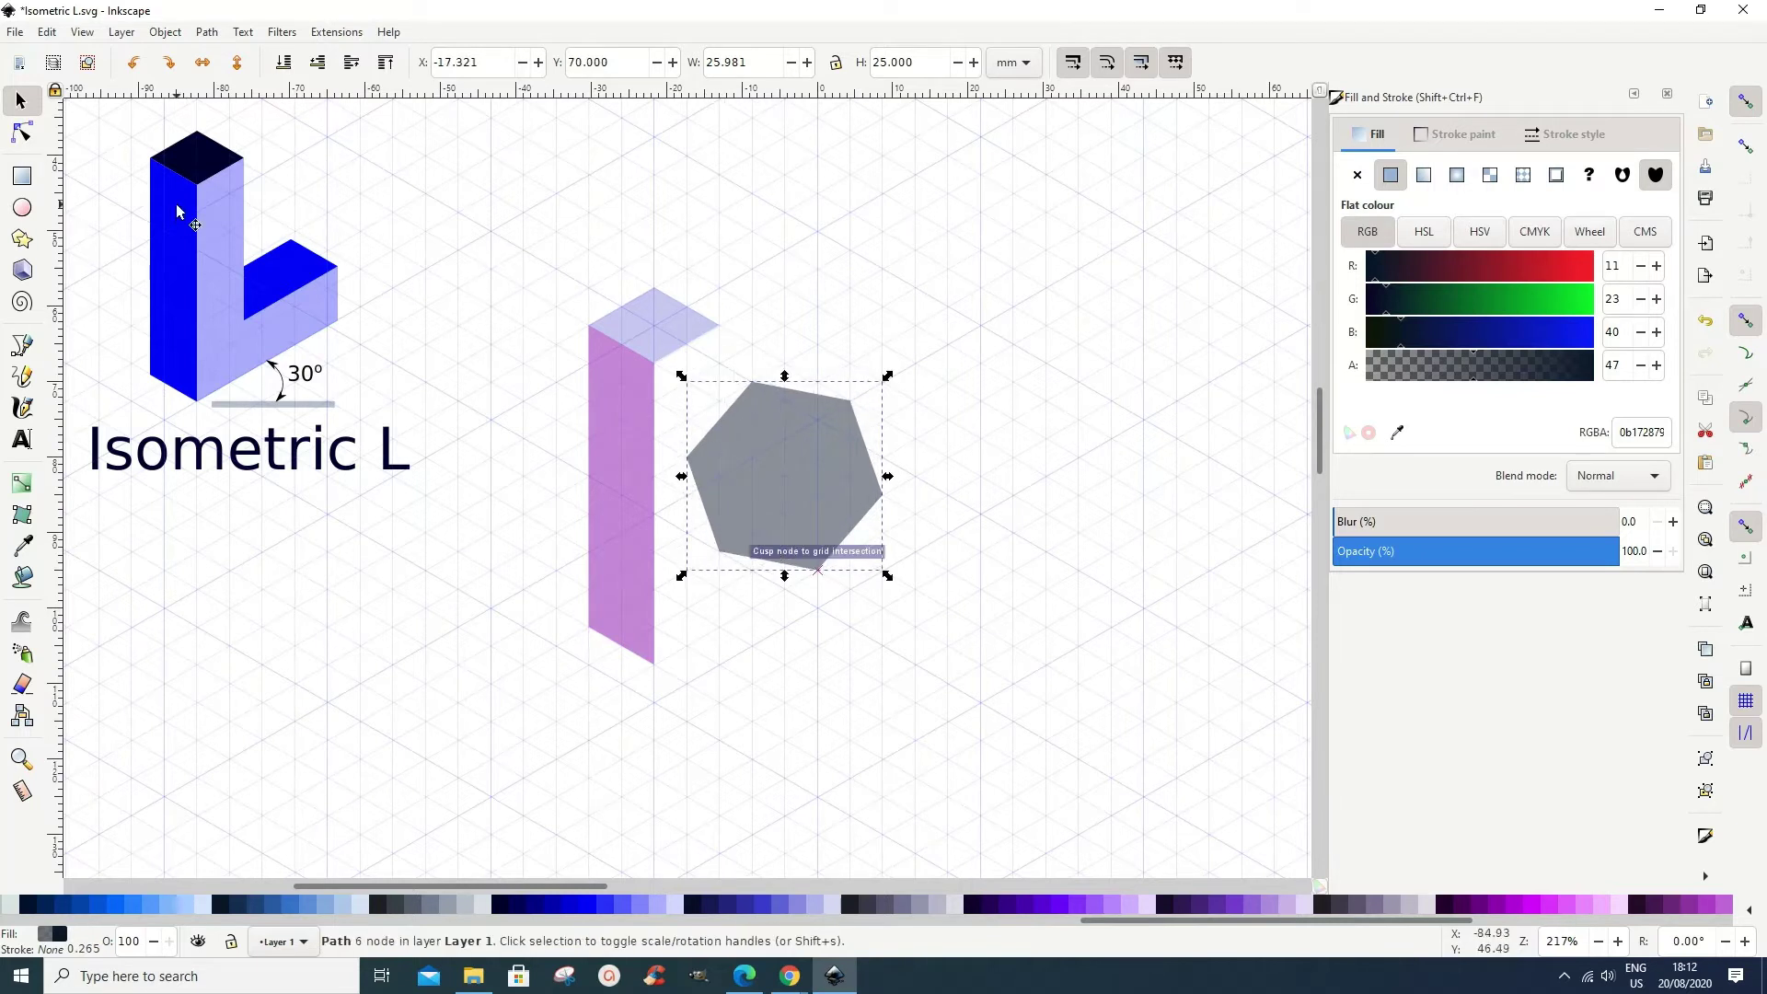
Snap three of the hexagon's nodes to the rhombus's right and lower corners and the purple face's lowest corner.
{"action": "left_click", "coordinate": [31, 135]}
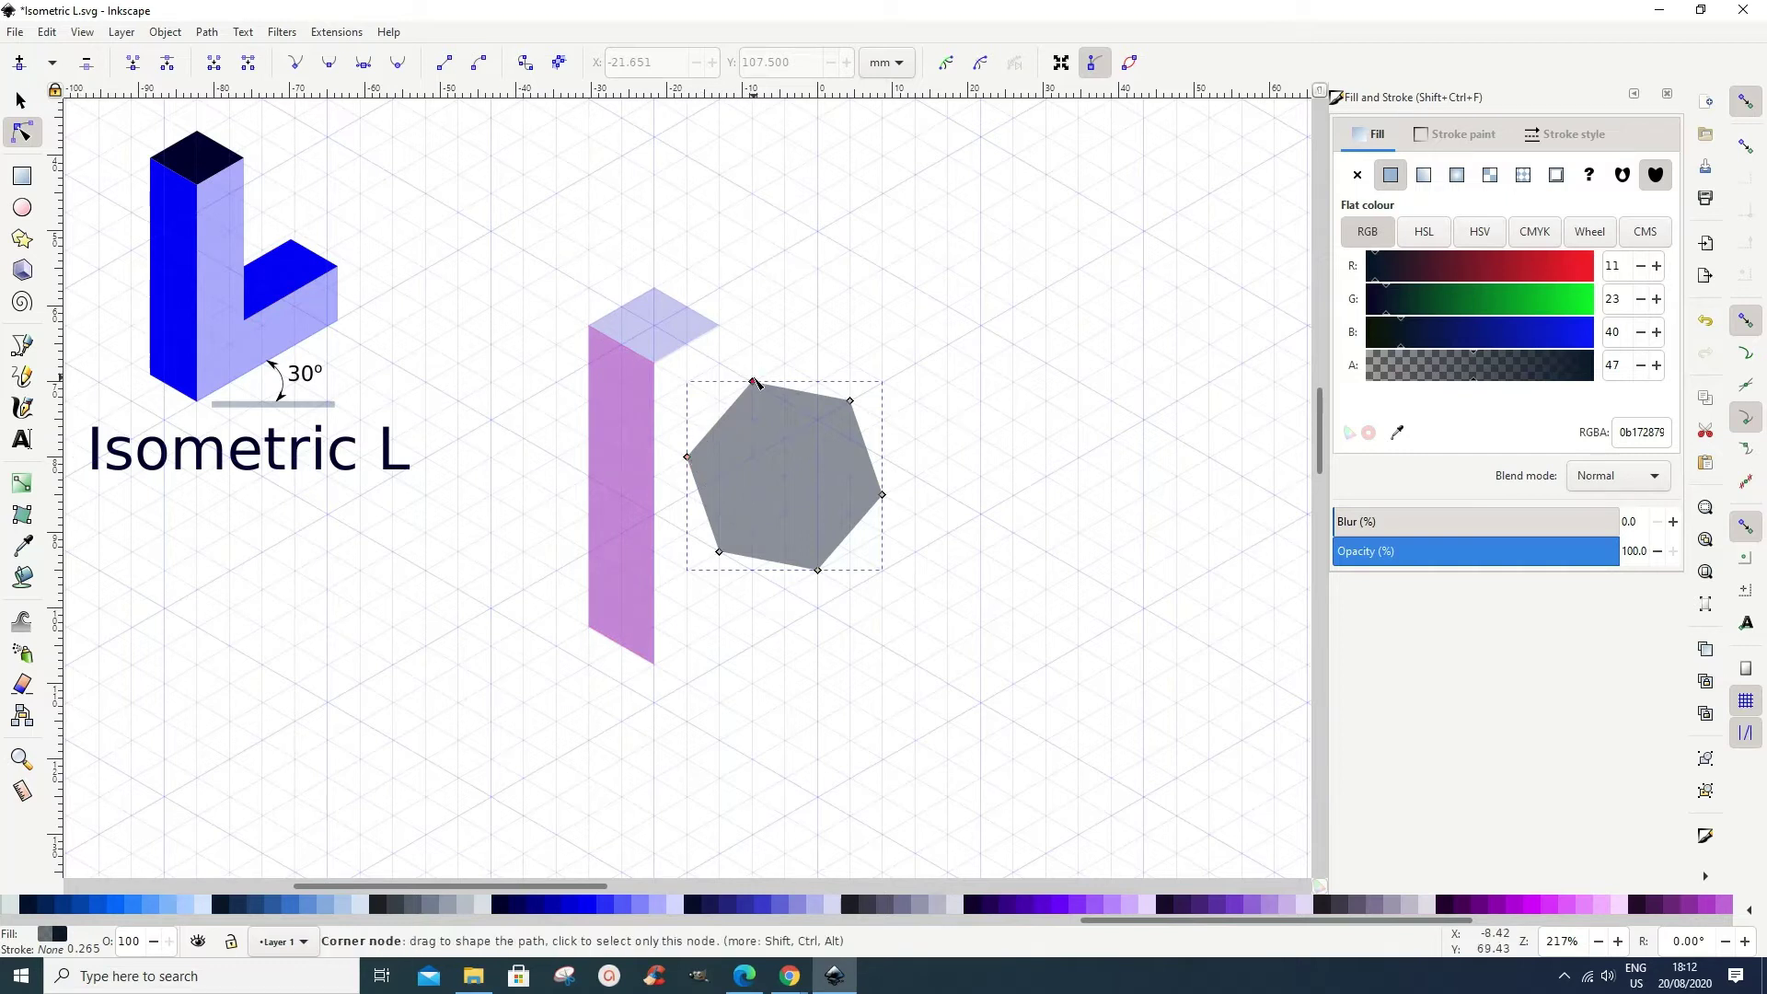
{"action": "left_click_drag", "start_coordinate": [753, 381], "coordinate": [720, 325]}
{"action": "left_click_drag", "start_coordinate": [688, 457], "coordinate": [655, 362]}
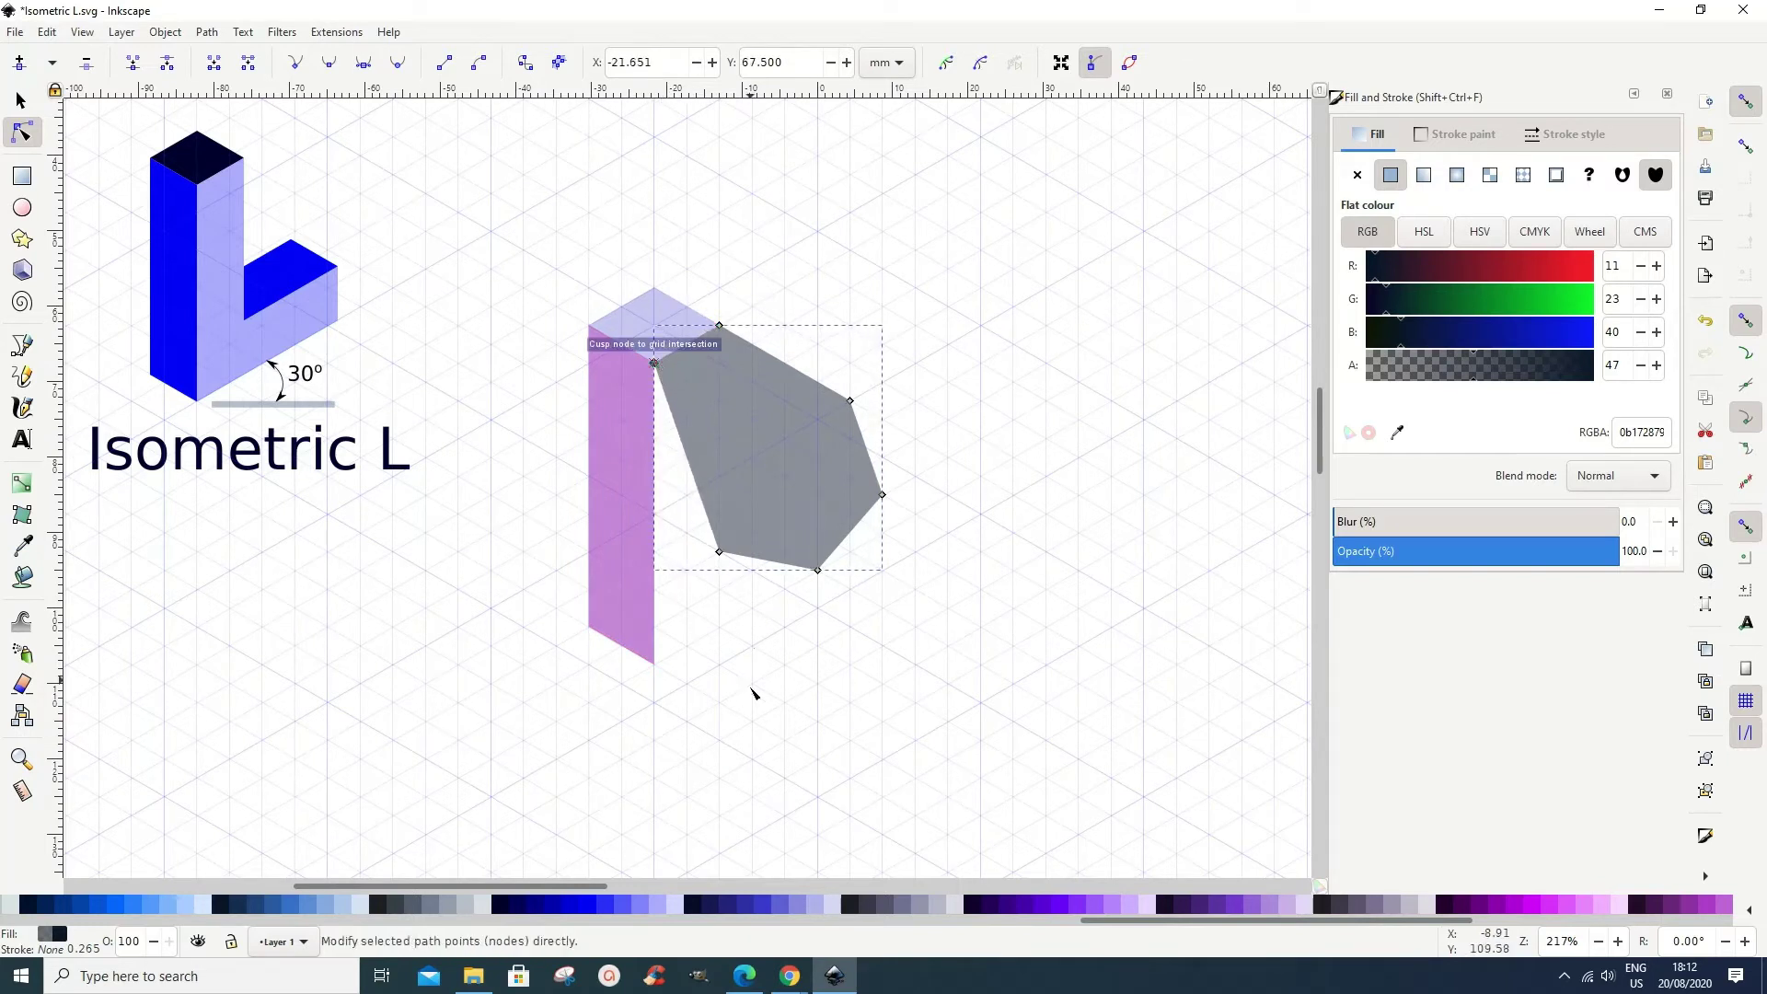
{"action": "left_click_drag", "start_coordinate": [721, 553], "coordinate": [659, 667]}
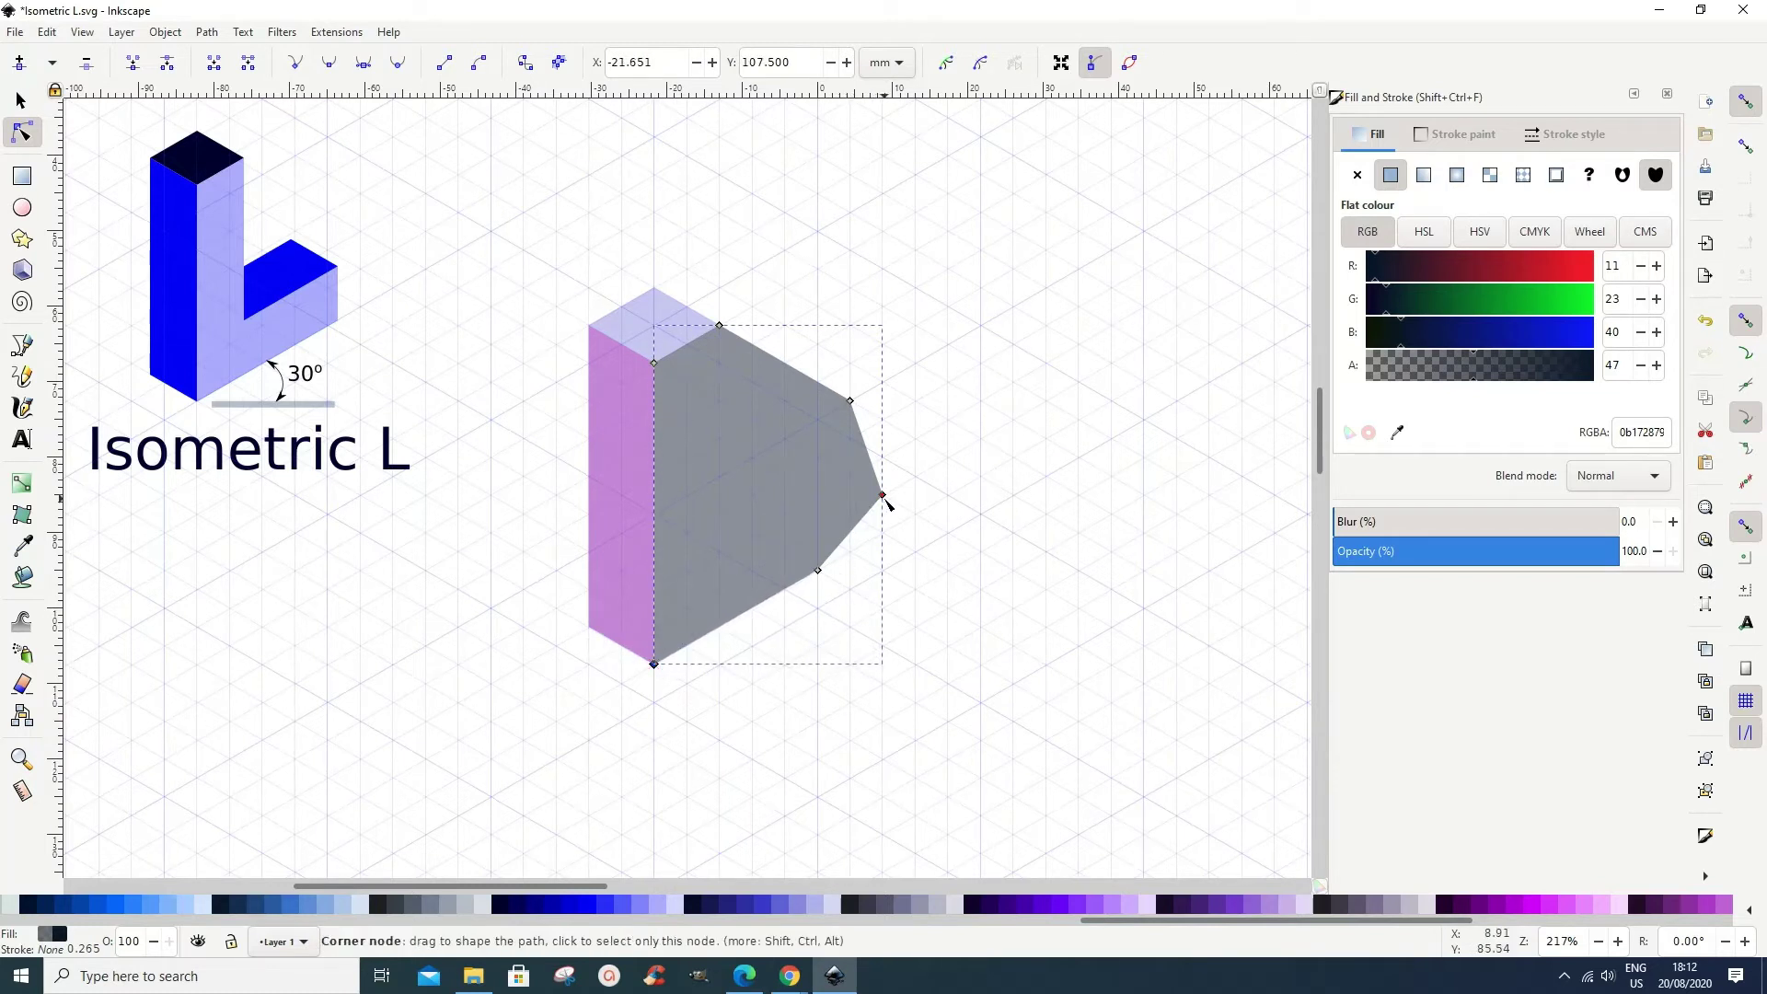
Form the L's foot by snapping the remaining nodes to its outer end at X 4.330, Y 82.5 and 92.5, and inner corner at X -12.990, Y 92.5.
{"action": "left_click_drag", "start_coordinate": [882, 495], "coordinate": [848, 468]}
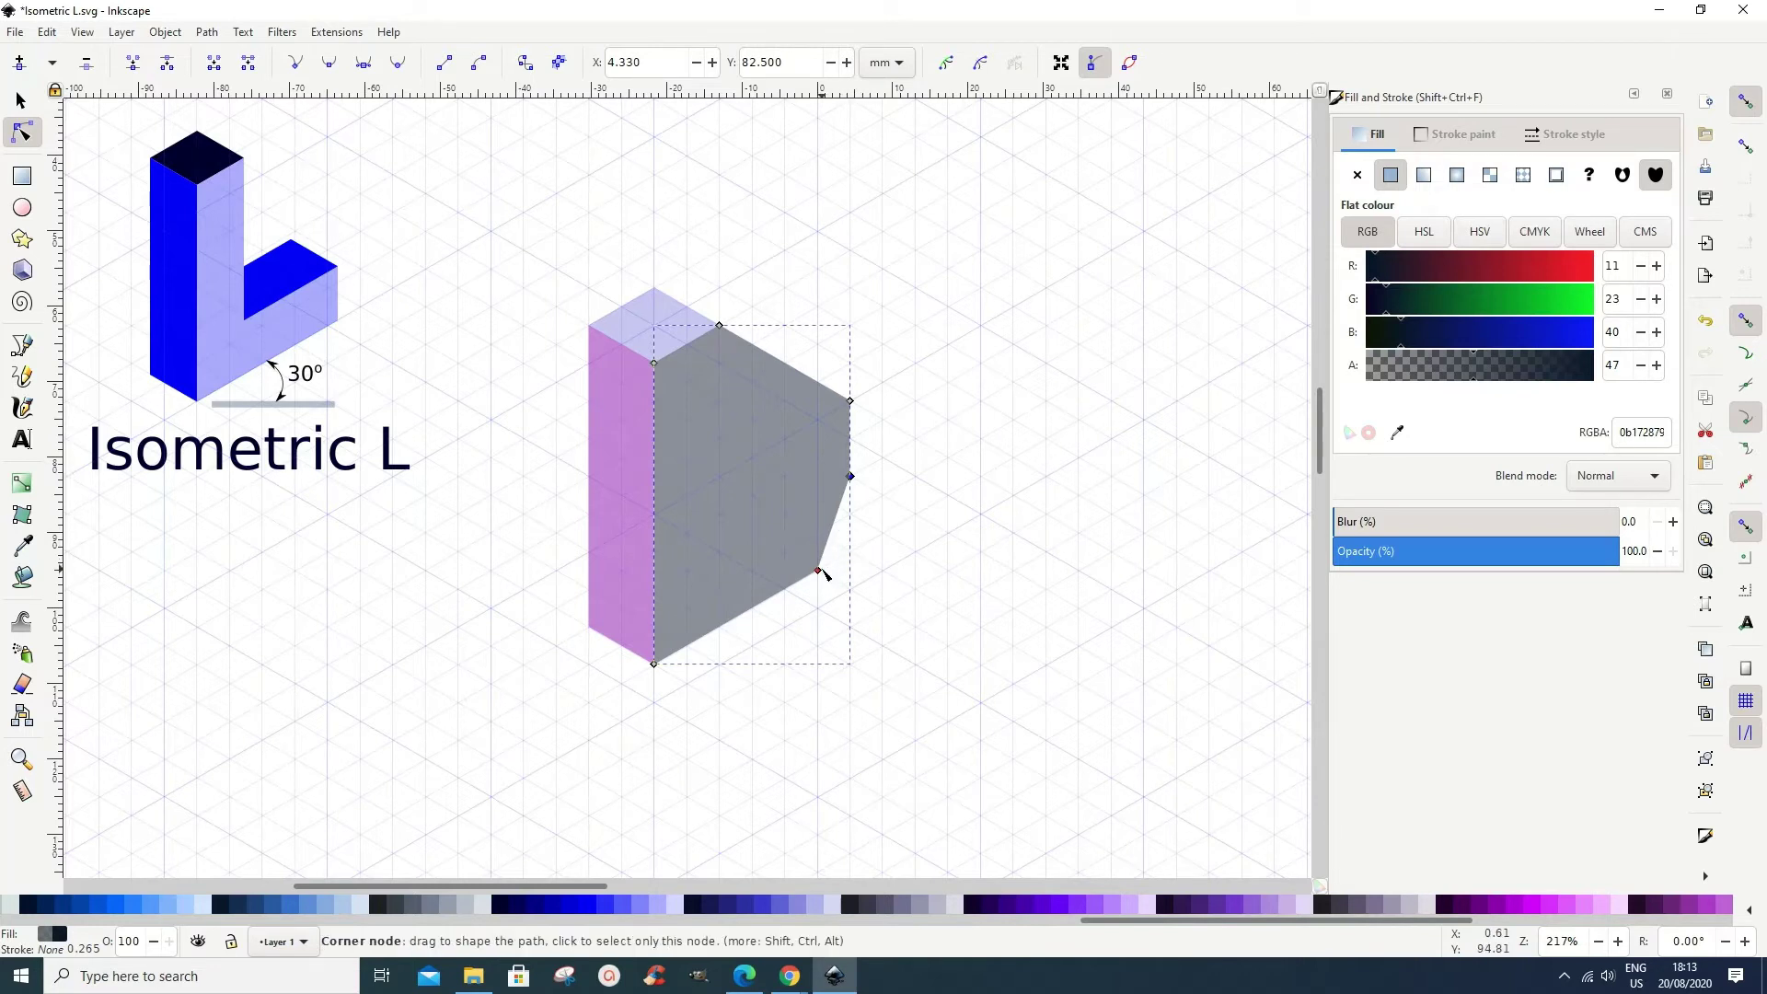
{"action": "left_click_drag", "start_coordinate": [818, 572], "coordinate": [882, 534]}
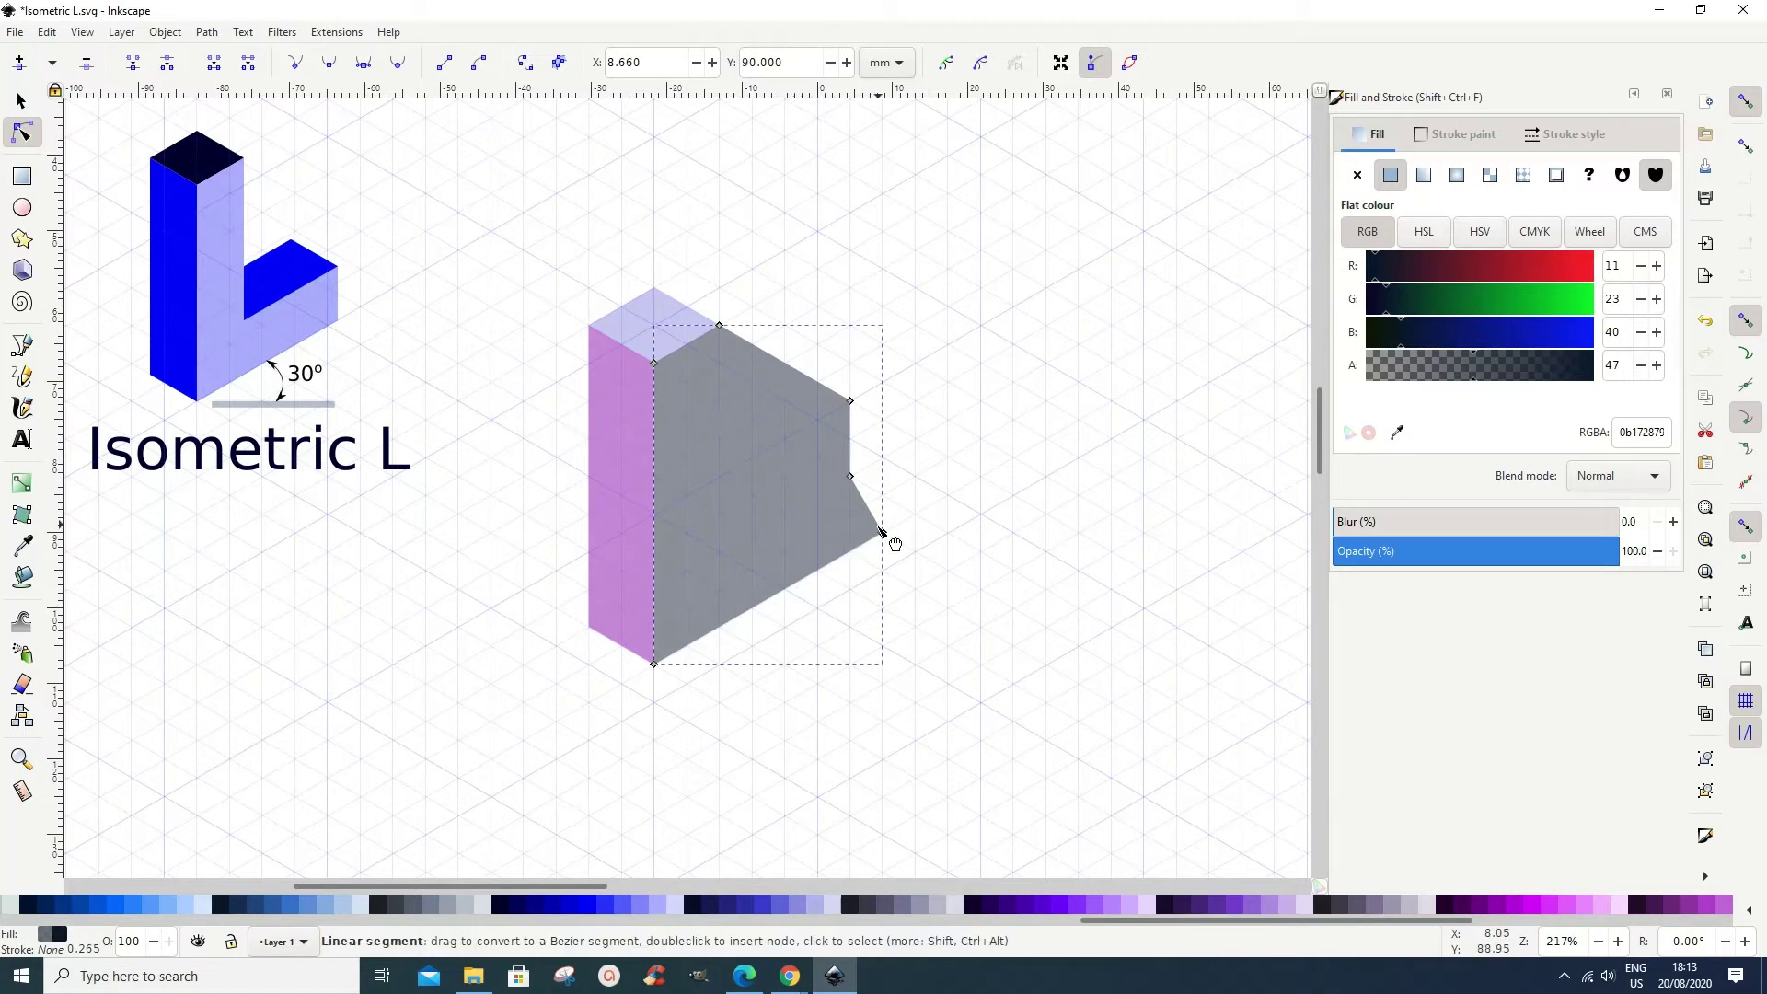
{"action": "left_click_drag", "start_coordinate": [882, 533], "coordinate": [850, 552]}
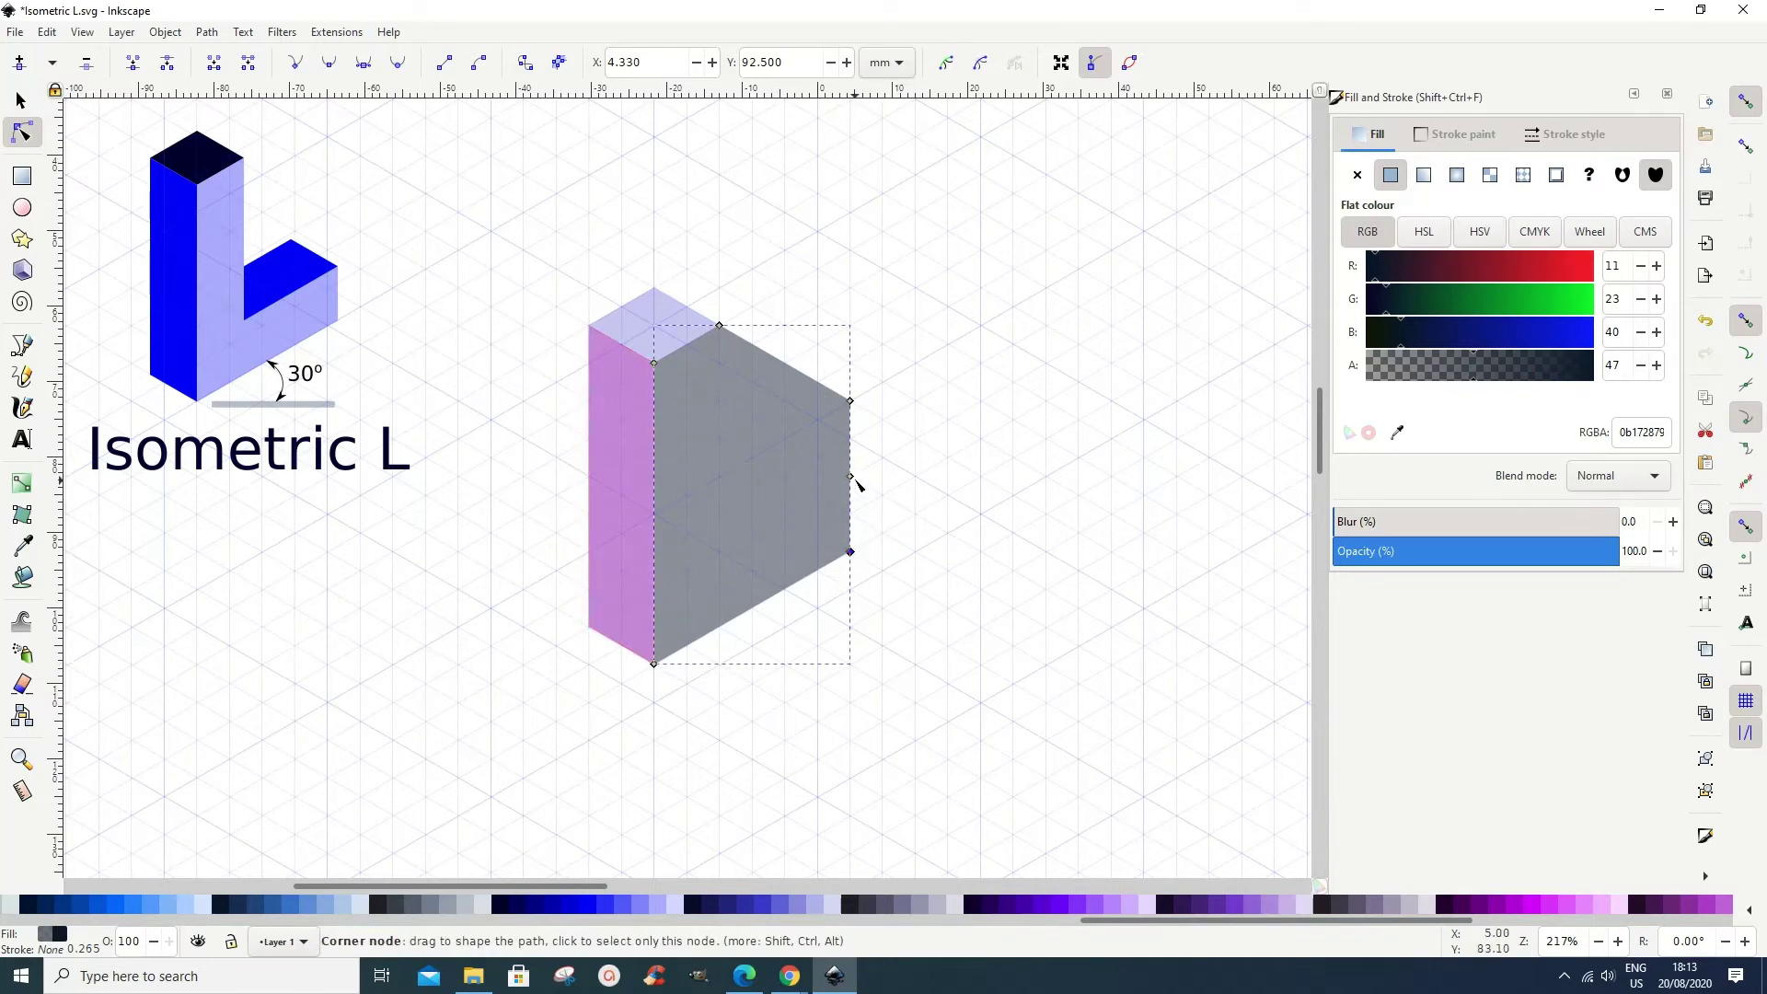
{"action": "left_click_drag", "start_coordinate": [851, 401], "coordinate": [720, 552]}
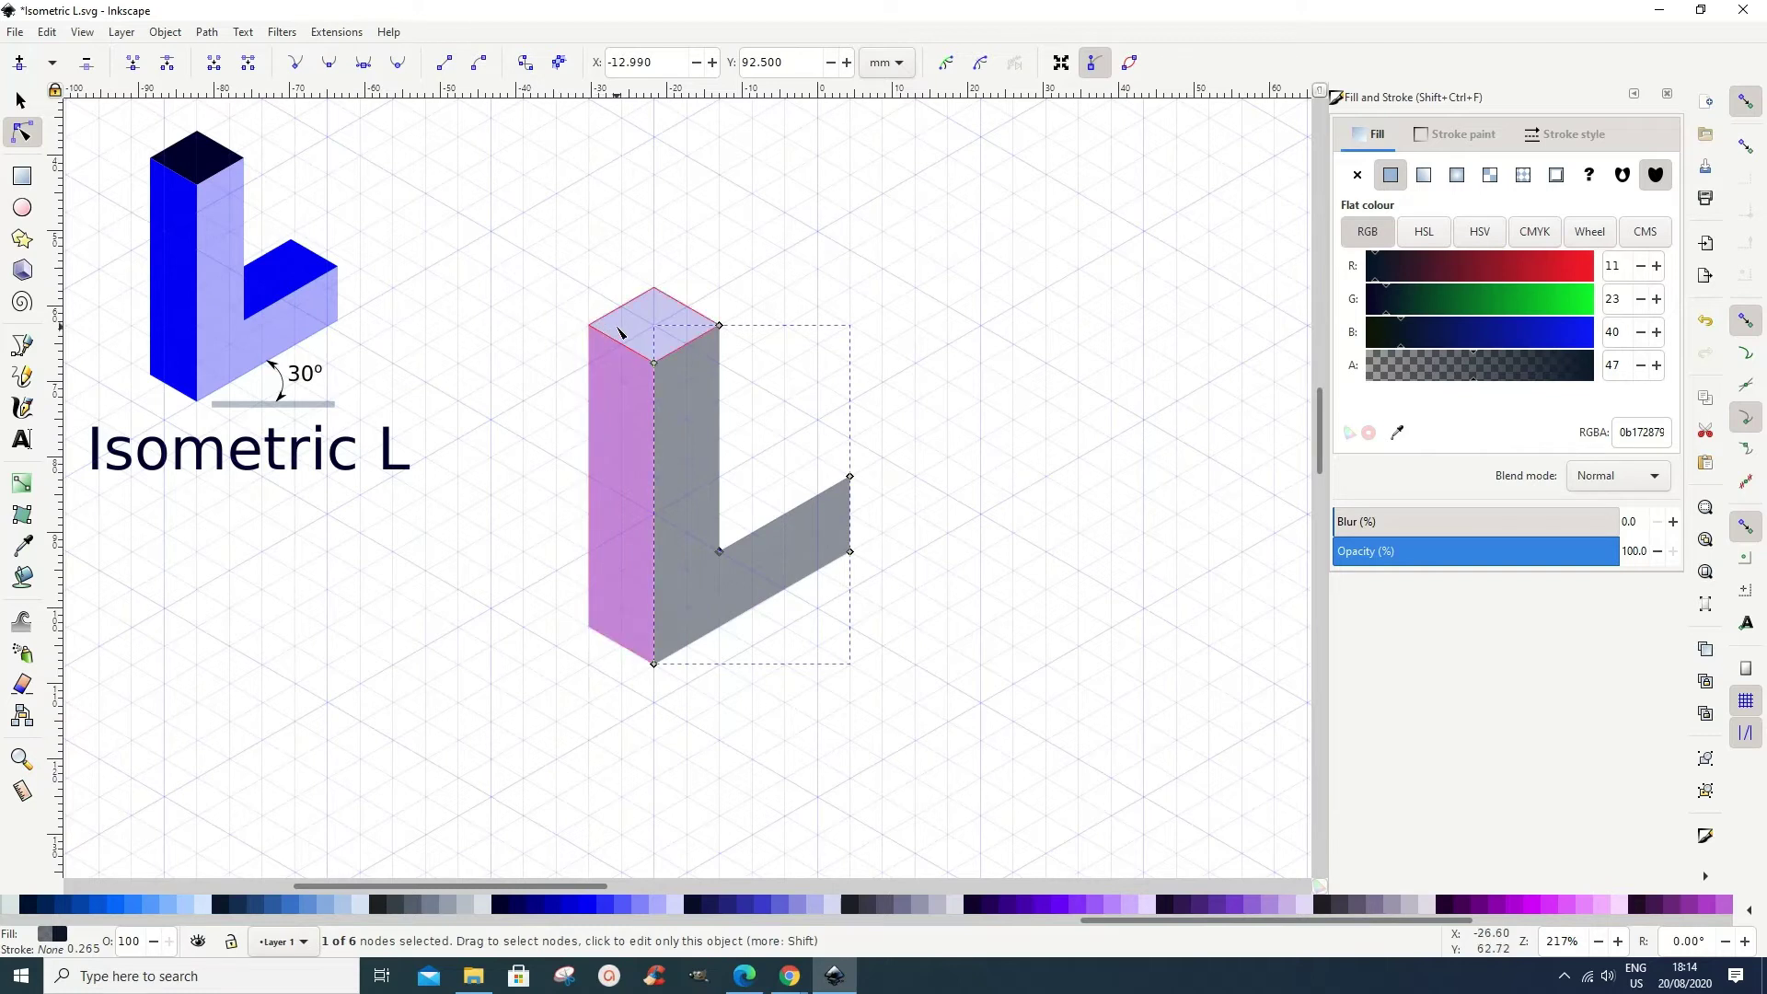
Duplicate the top rhombus and move the copy onto the L's foot at X -12.990, Y 77.5 mm.
{"action": "left_click", "coordinate": [20, 99]}
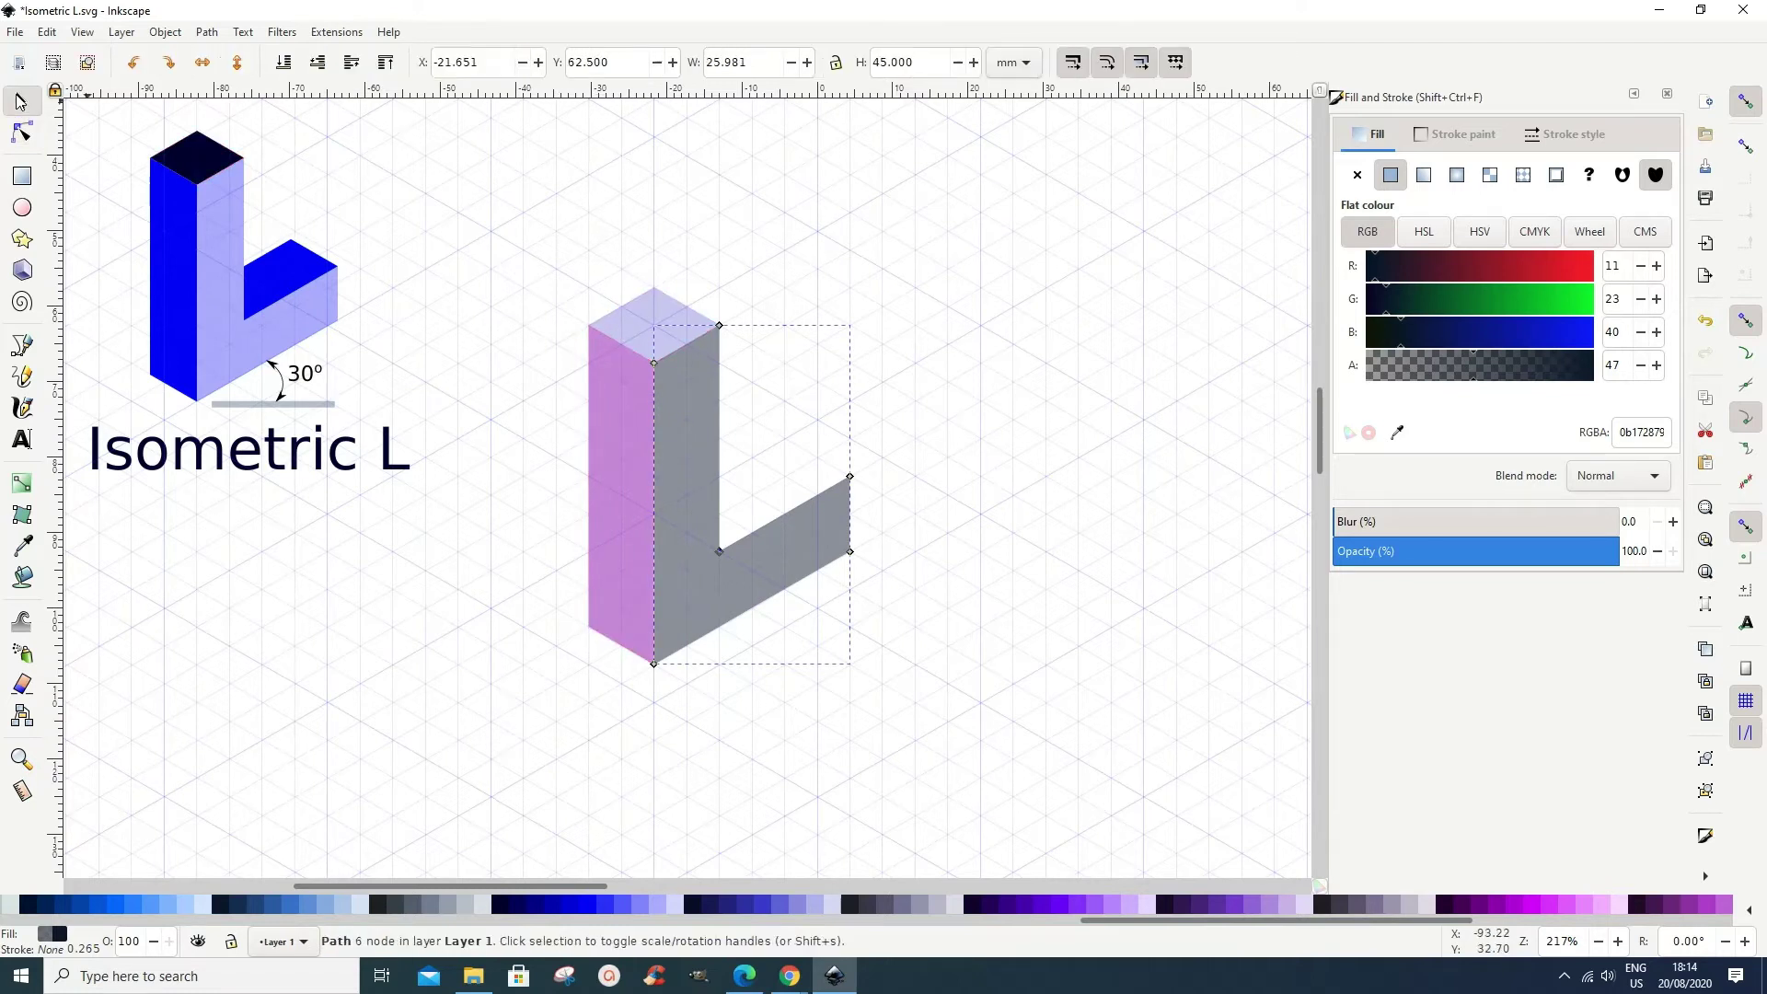
{"action": "left_click", "coordinate": [629, 339]}
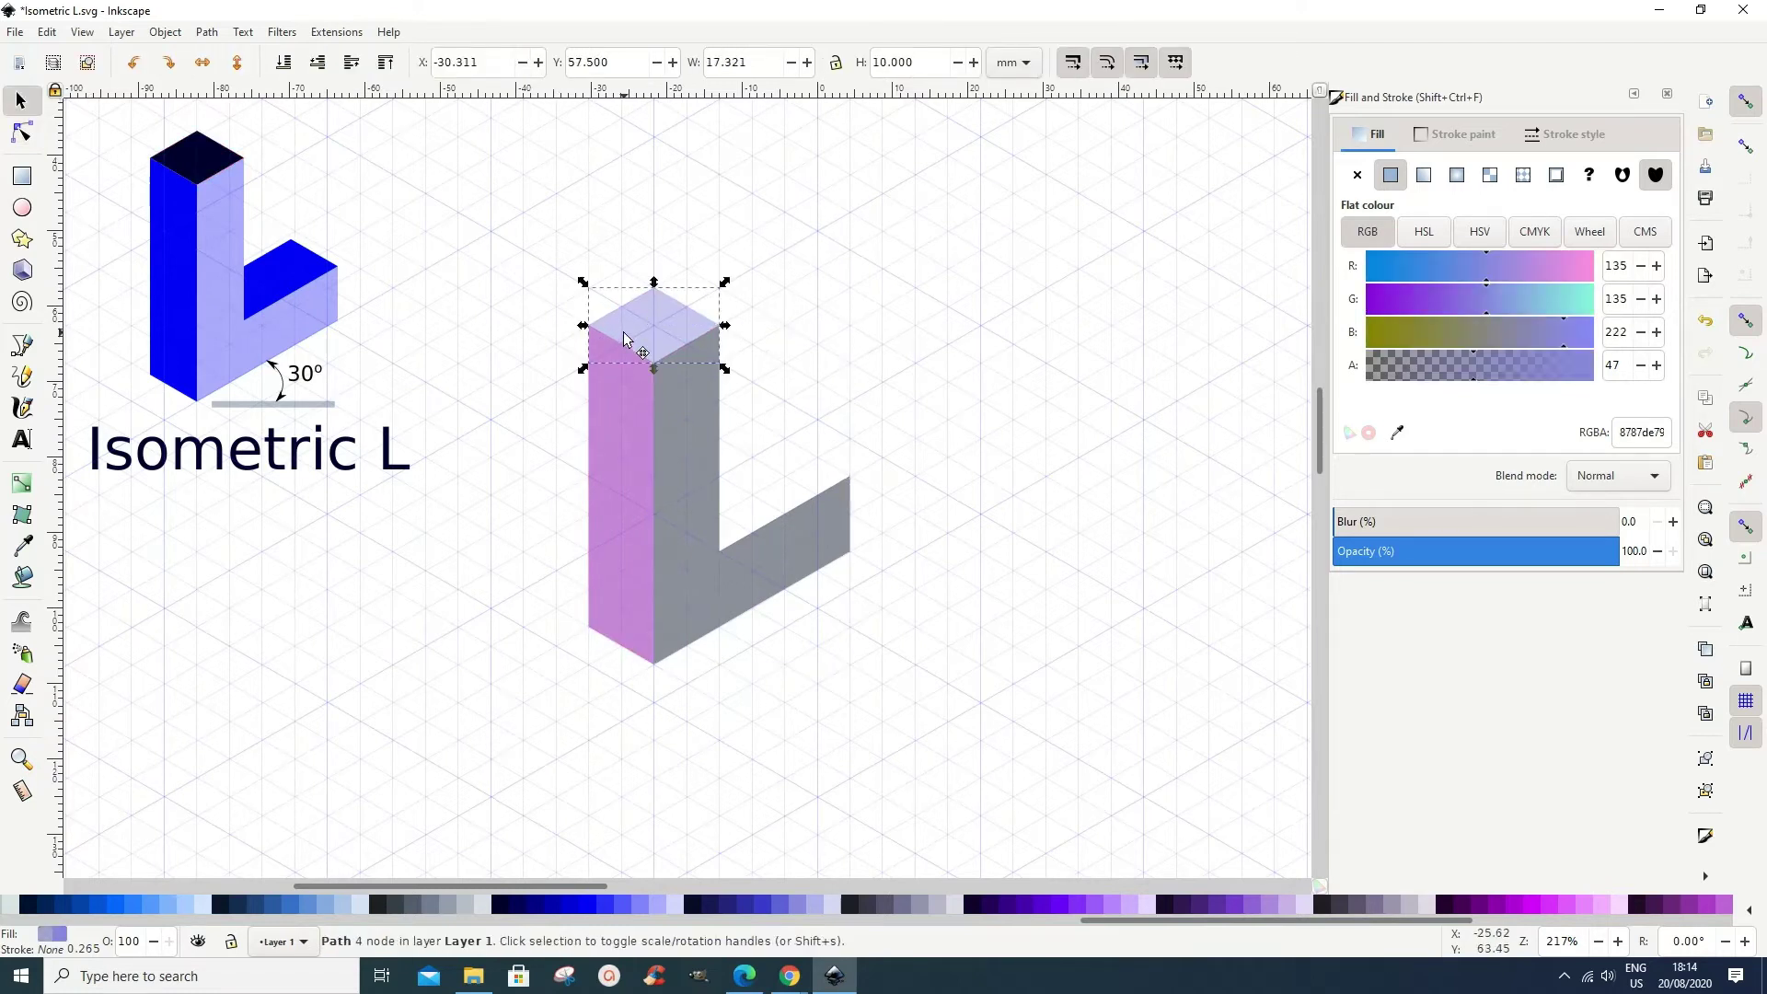
{"action": "right_click", "coordinate": [681, 332]}
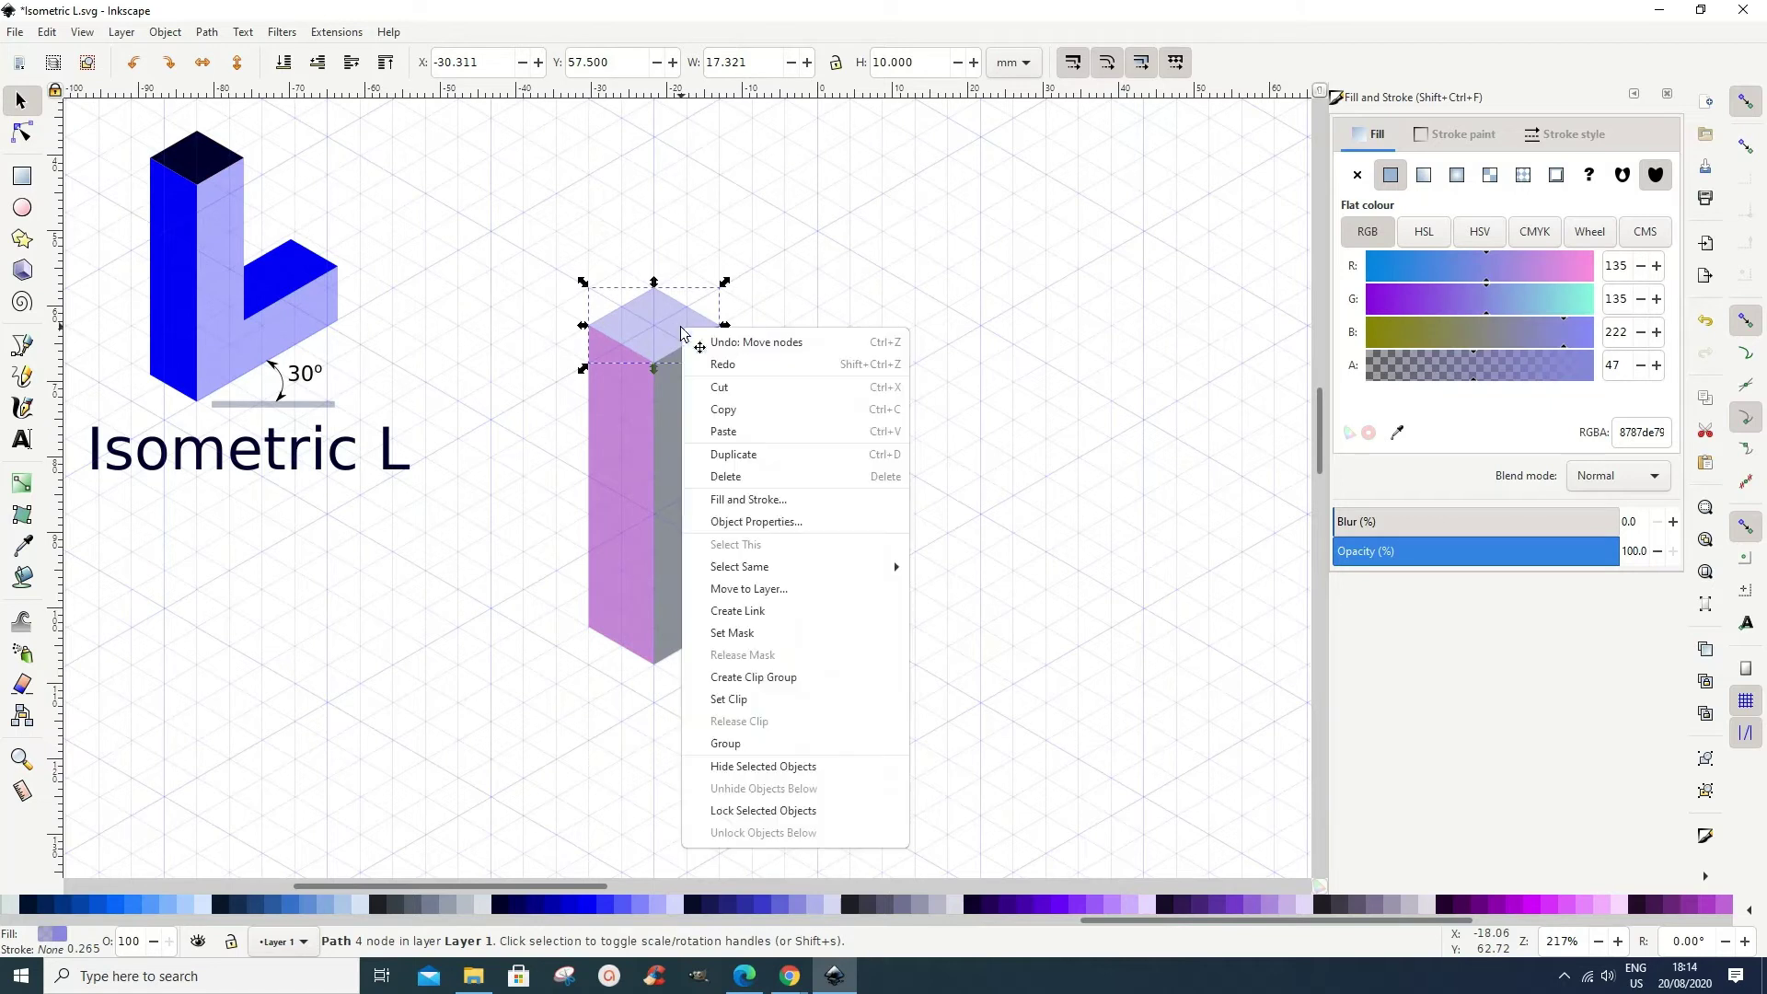
{"action": "left_click", "coordinate": [714, 455]}
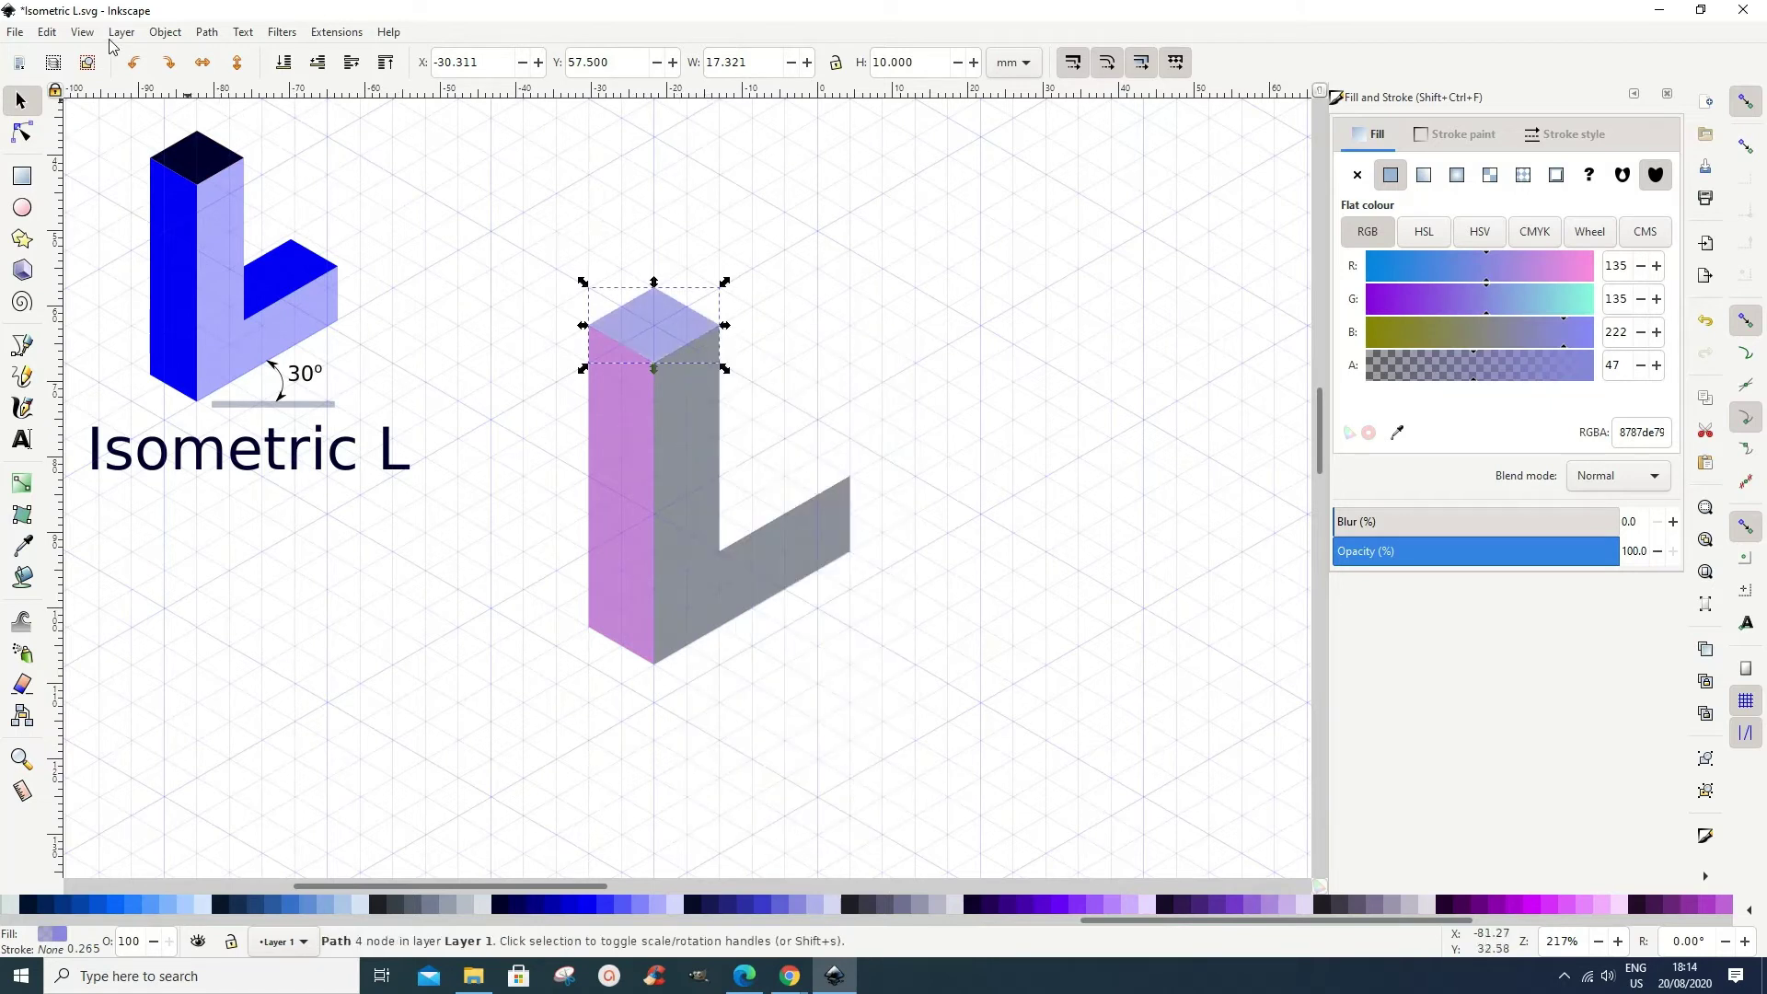
{"action": "left_click", "coordinate": [47, 32]}
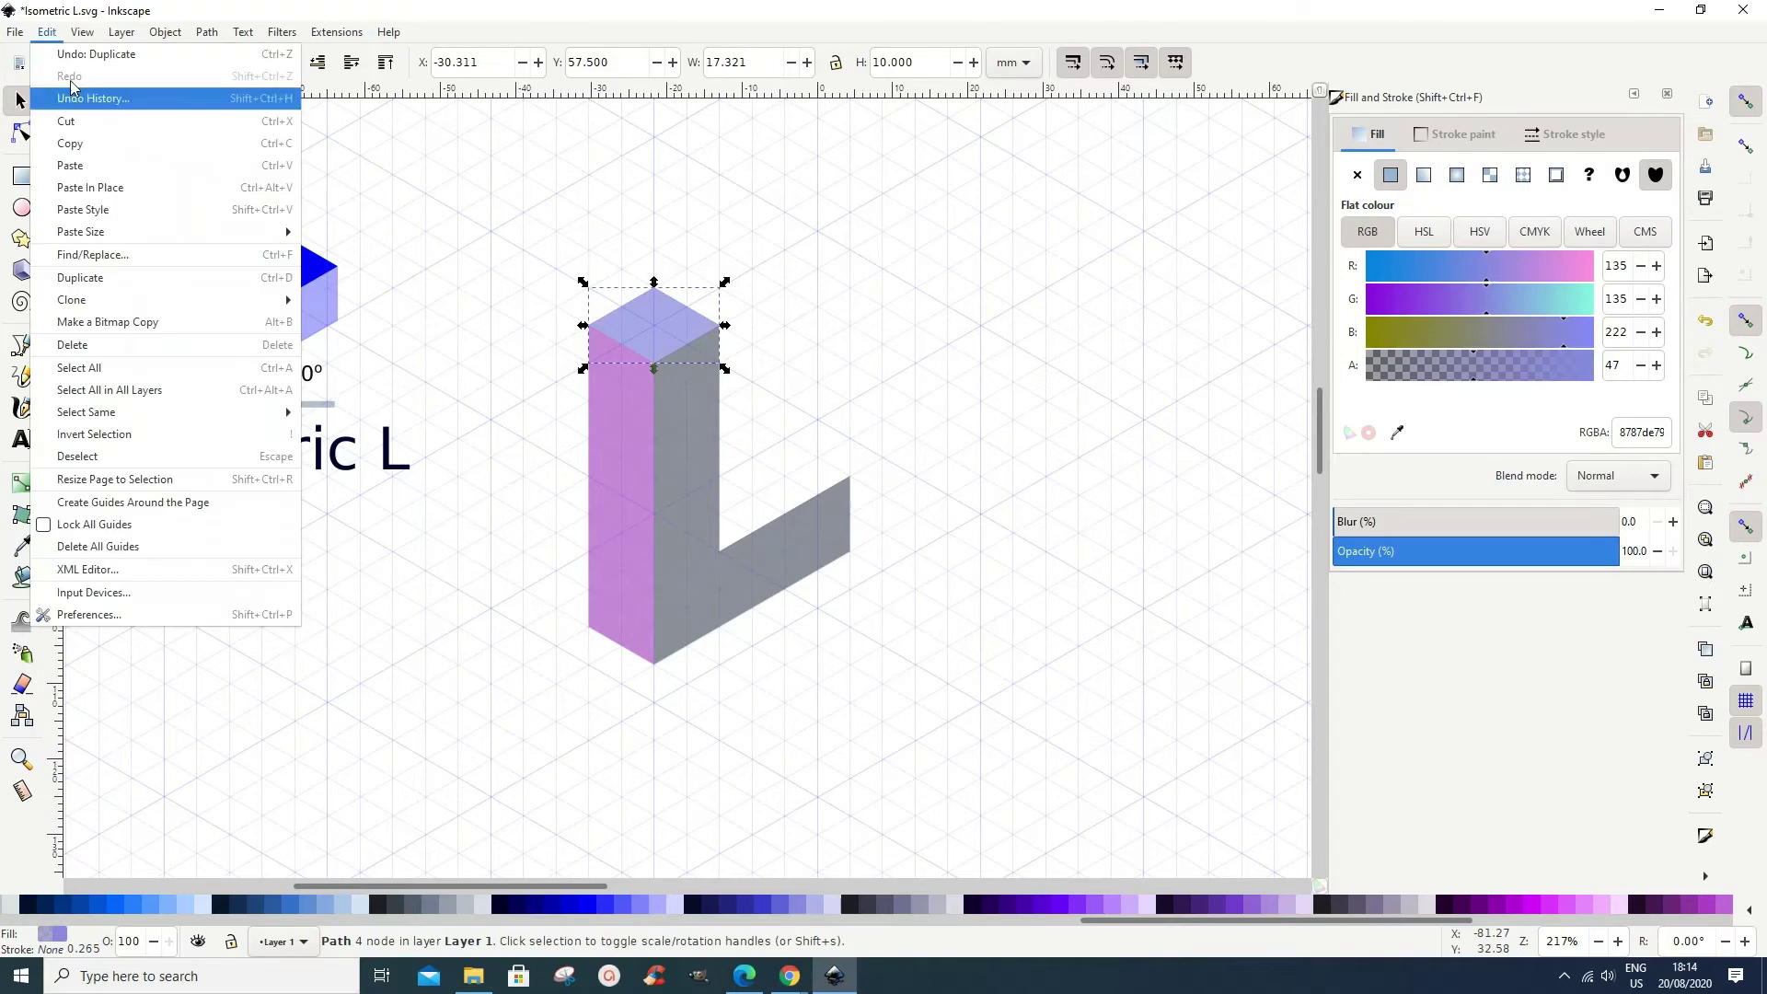
{"action": "left_click", "coordinate": [101, 291]}
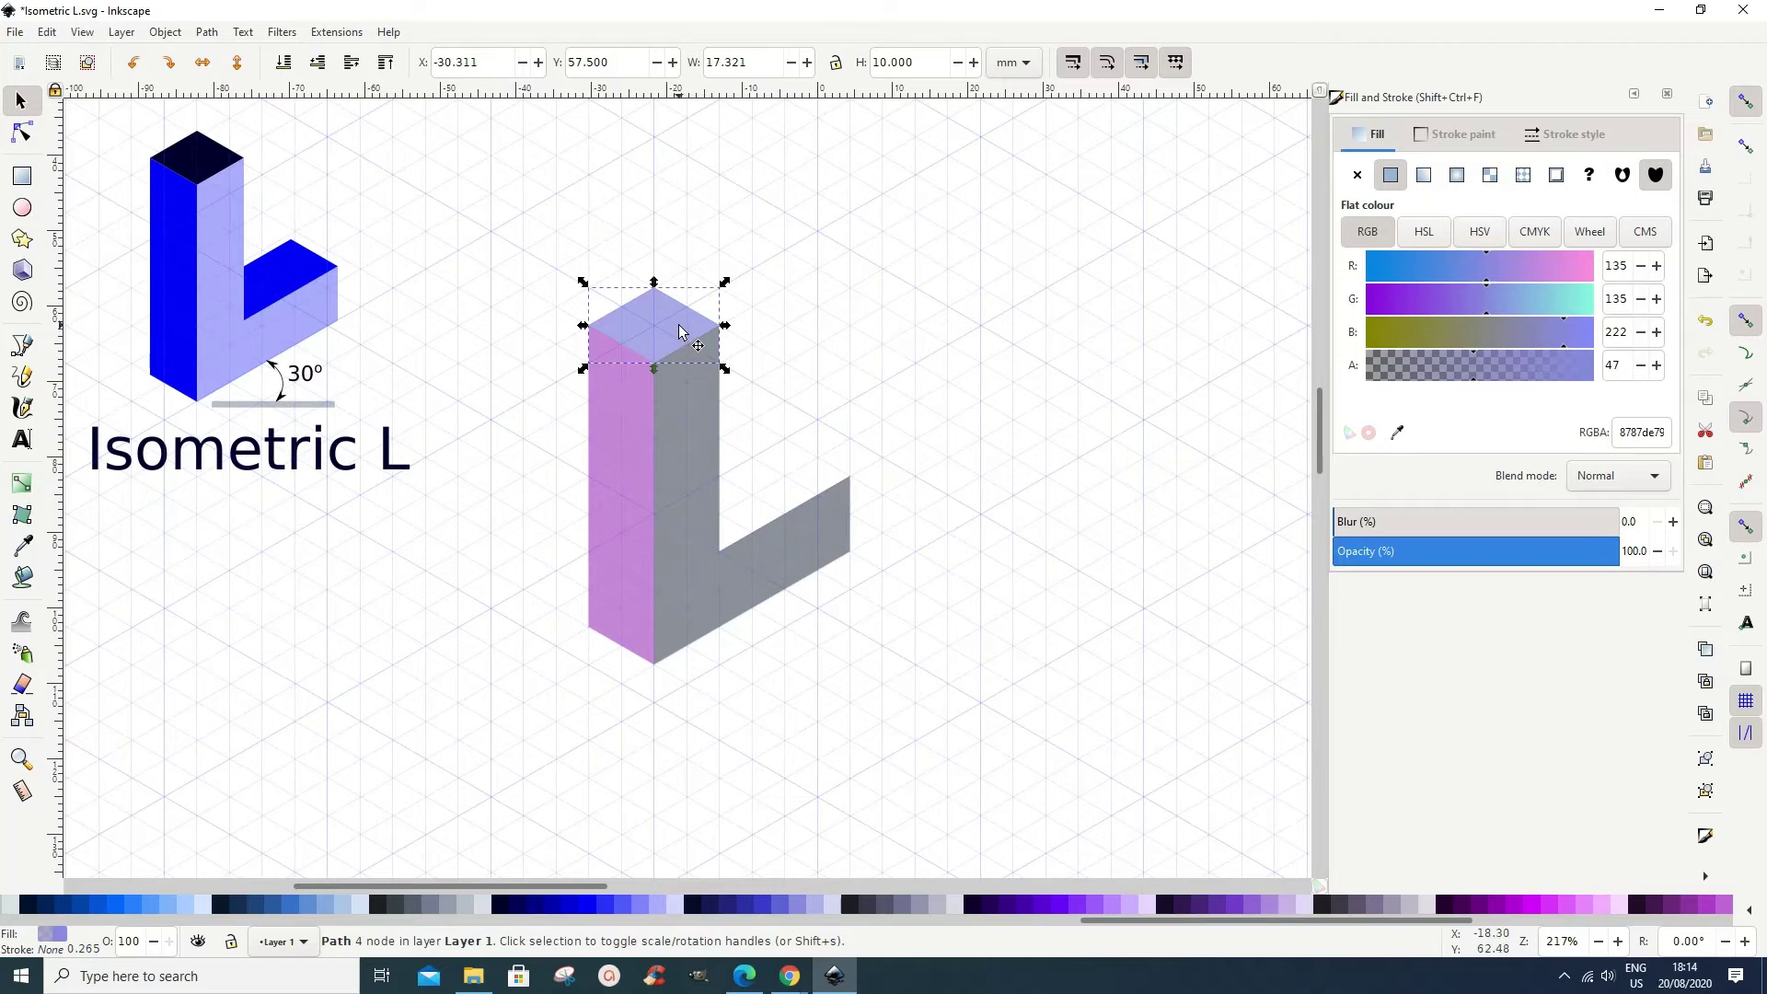
{"action": "left_click_drag", "start_coordinate": [688, 336], "coordinate": [814, 484]}
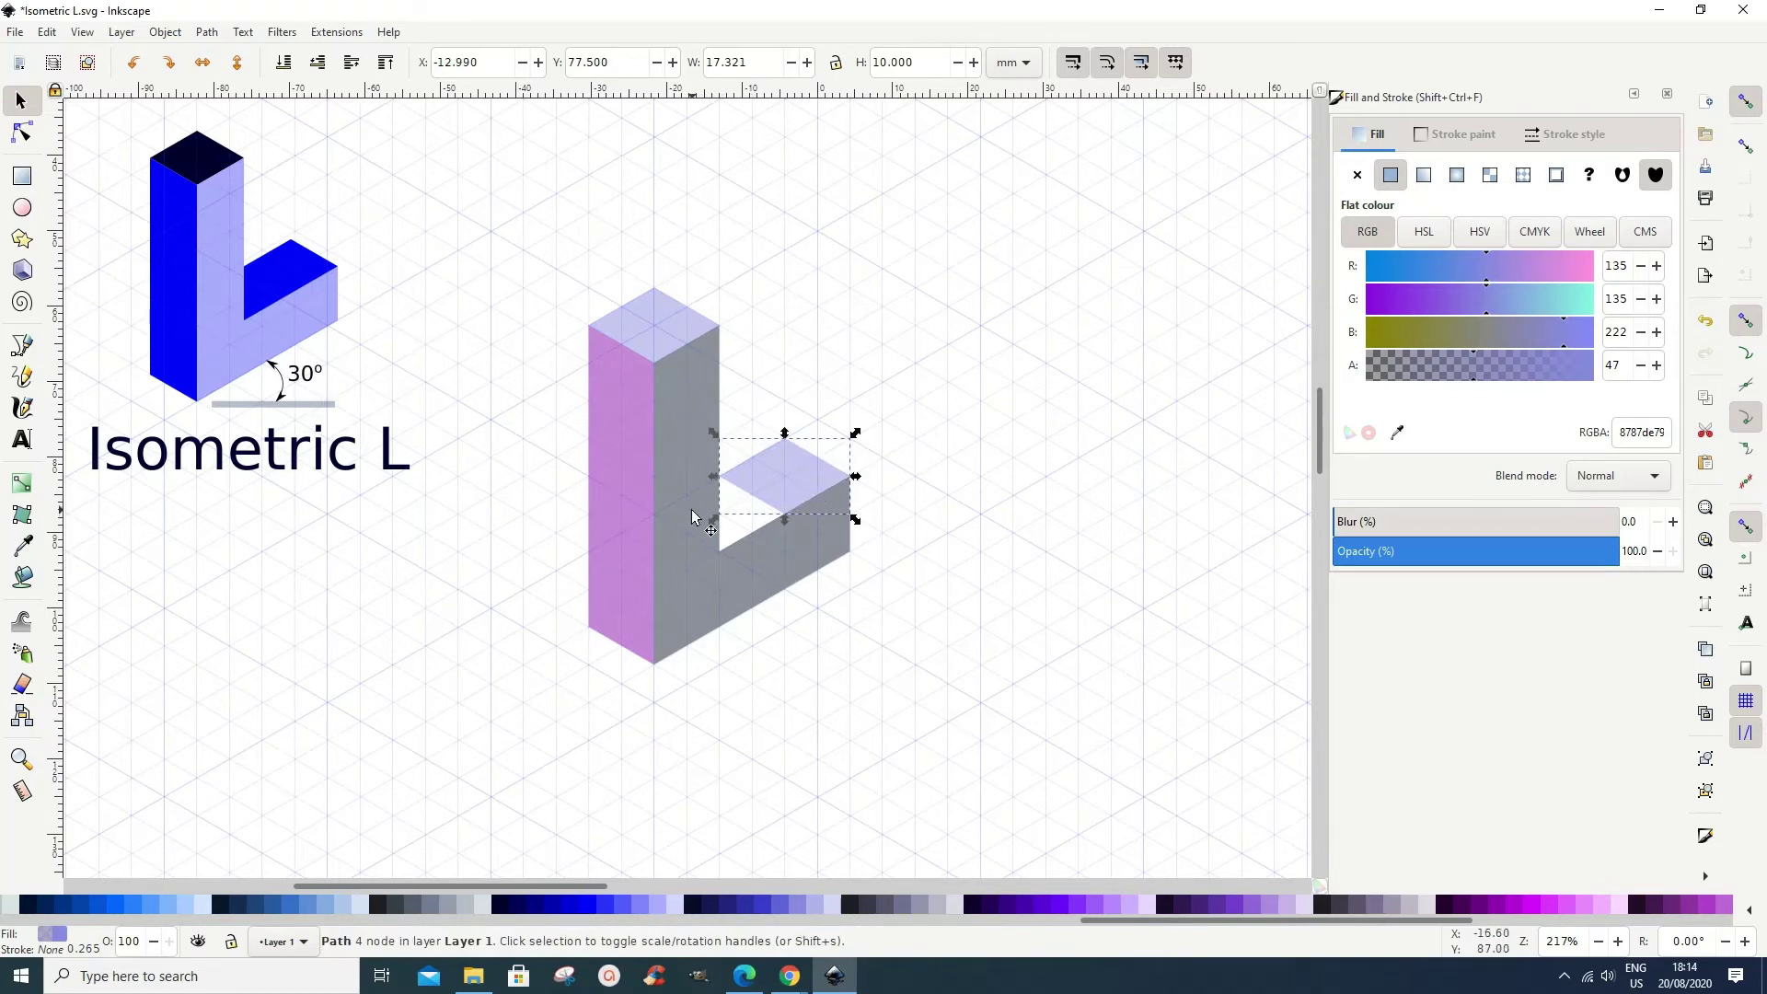
Snap the copied rhombus's lowest node to the L's inner corner at X -12.990, Y 92.5 mm to close the foot's top face.
{"action": "left_click", "coordinate": [22, 133]}
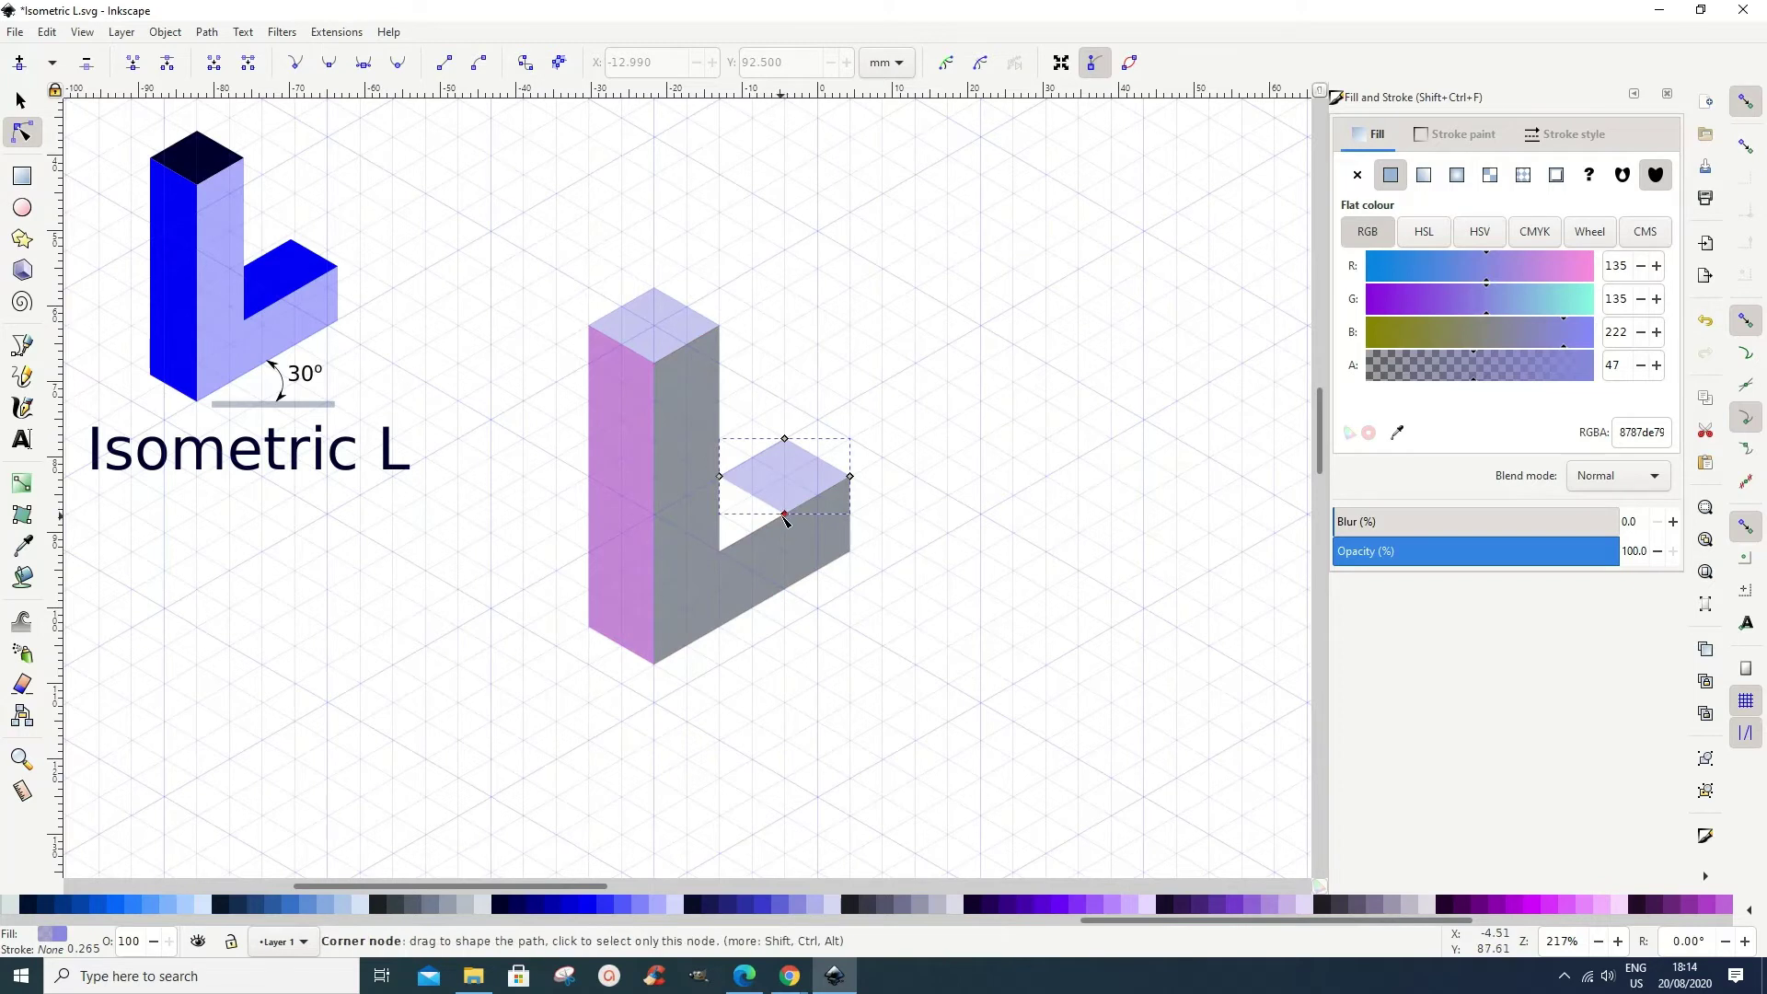
{"action": "left_click_drag", "start_coordinate": [786, 517], "coordinate": [721, 555]}
{"action": "left_click", "coordinate": [924, 661]}
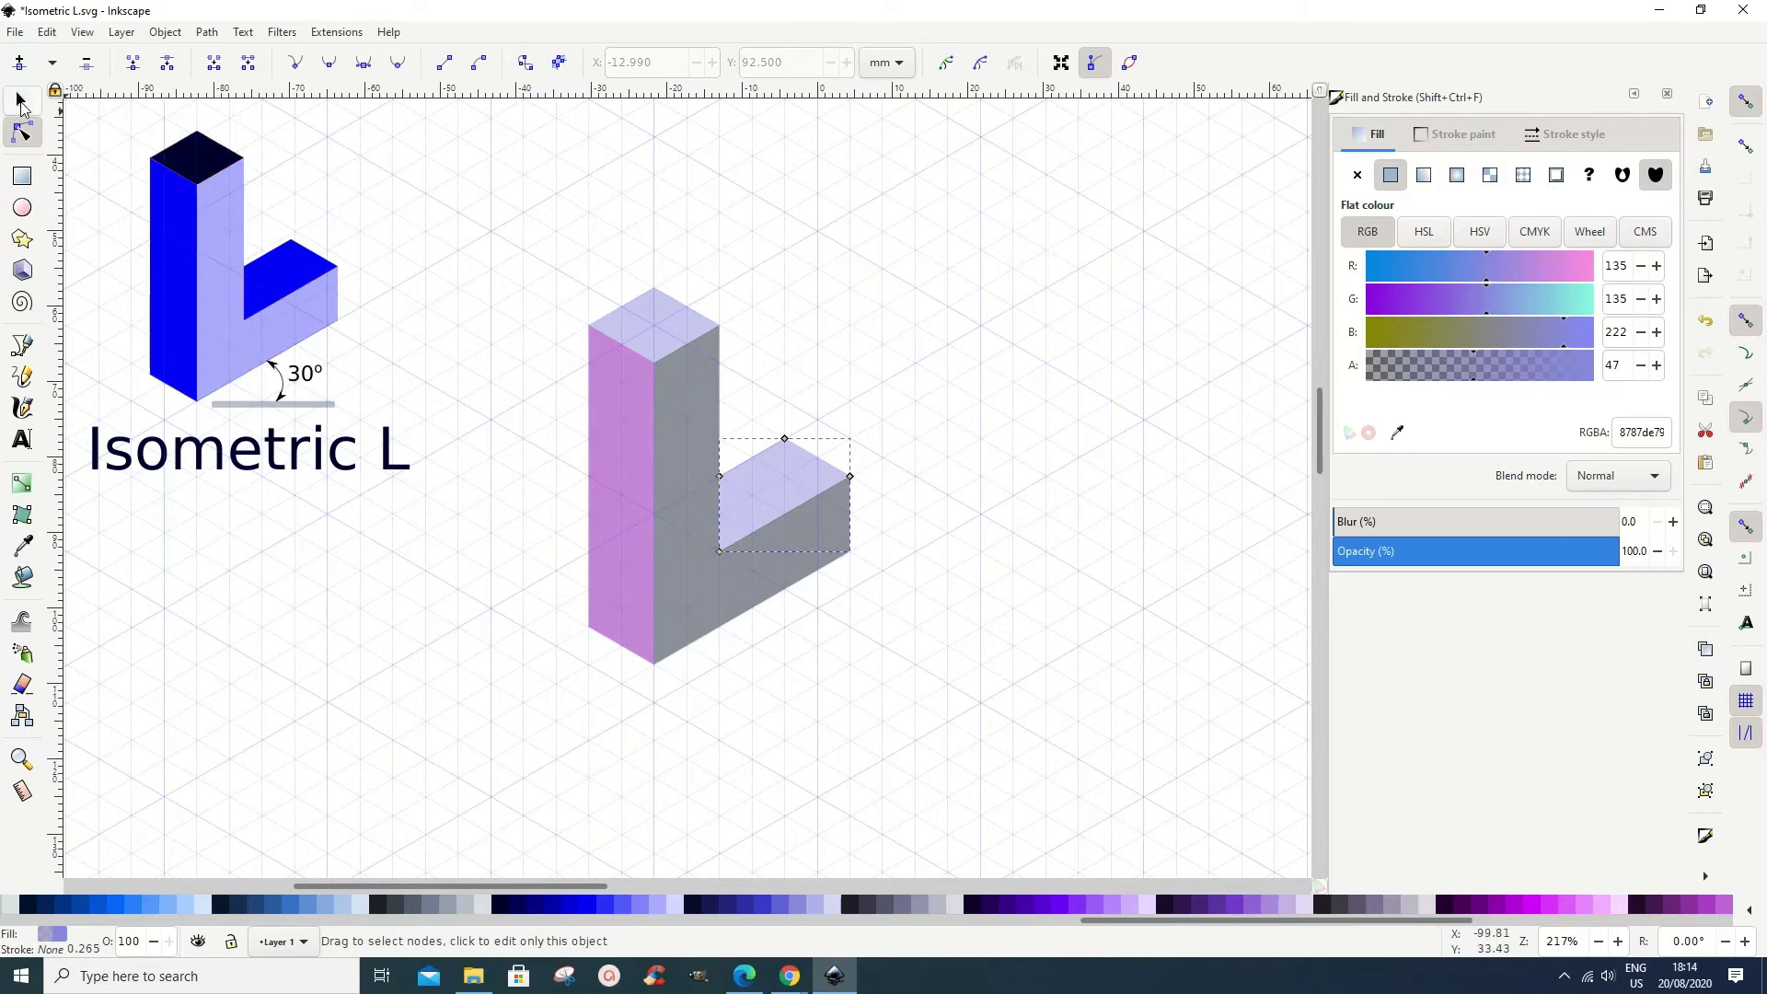
Set the fill alpha to 100 for the top rhombus, the purple side, the dark L face and the foot's top face, leaving nothing selected.
{"action": "left_click", "coordinate": [21, 101]}
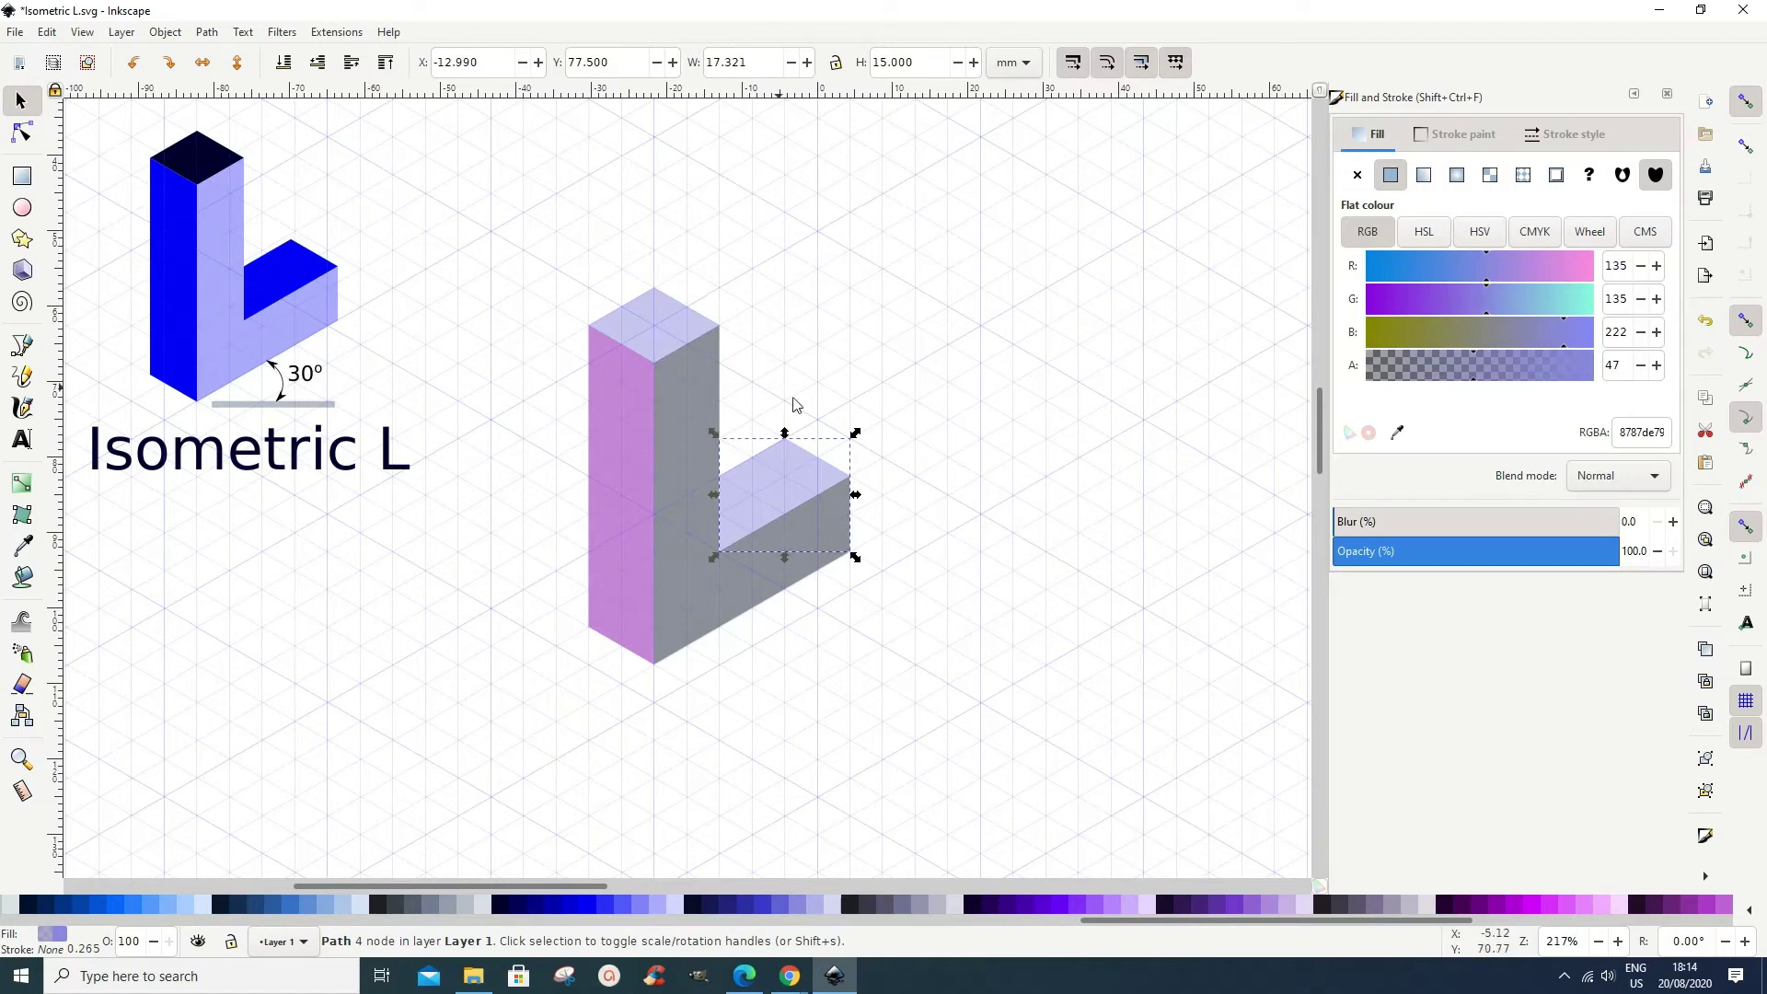
{"action": "left_click", "coordinate": [669, 331]}
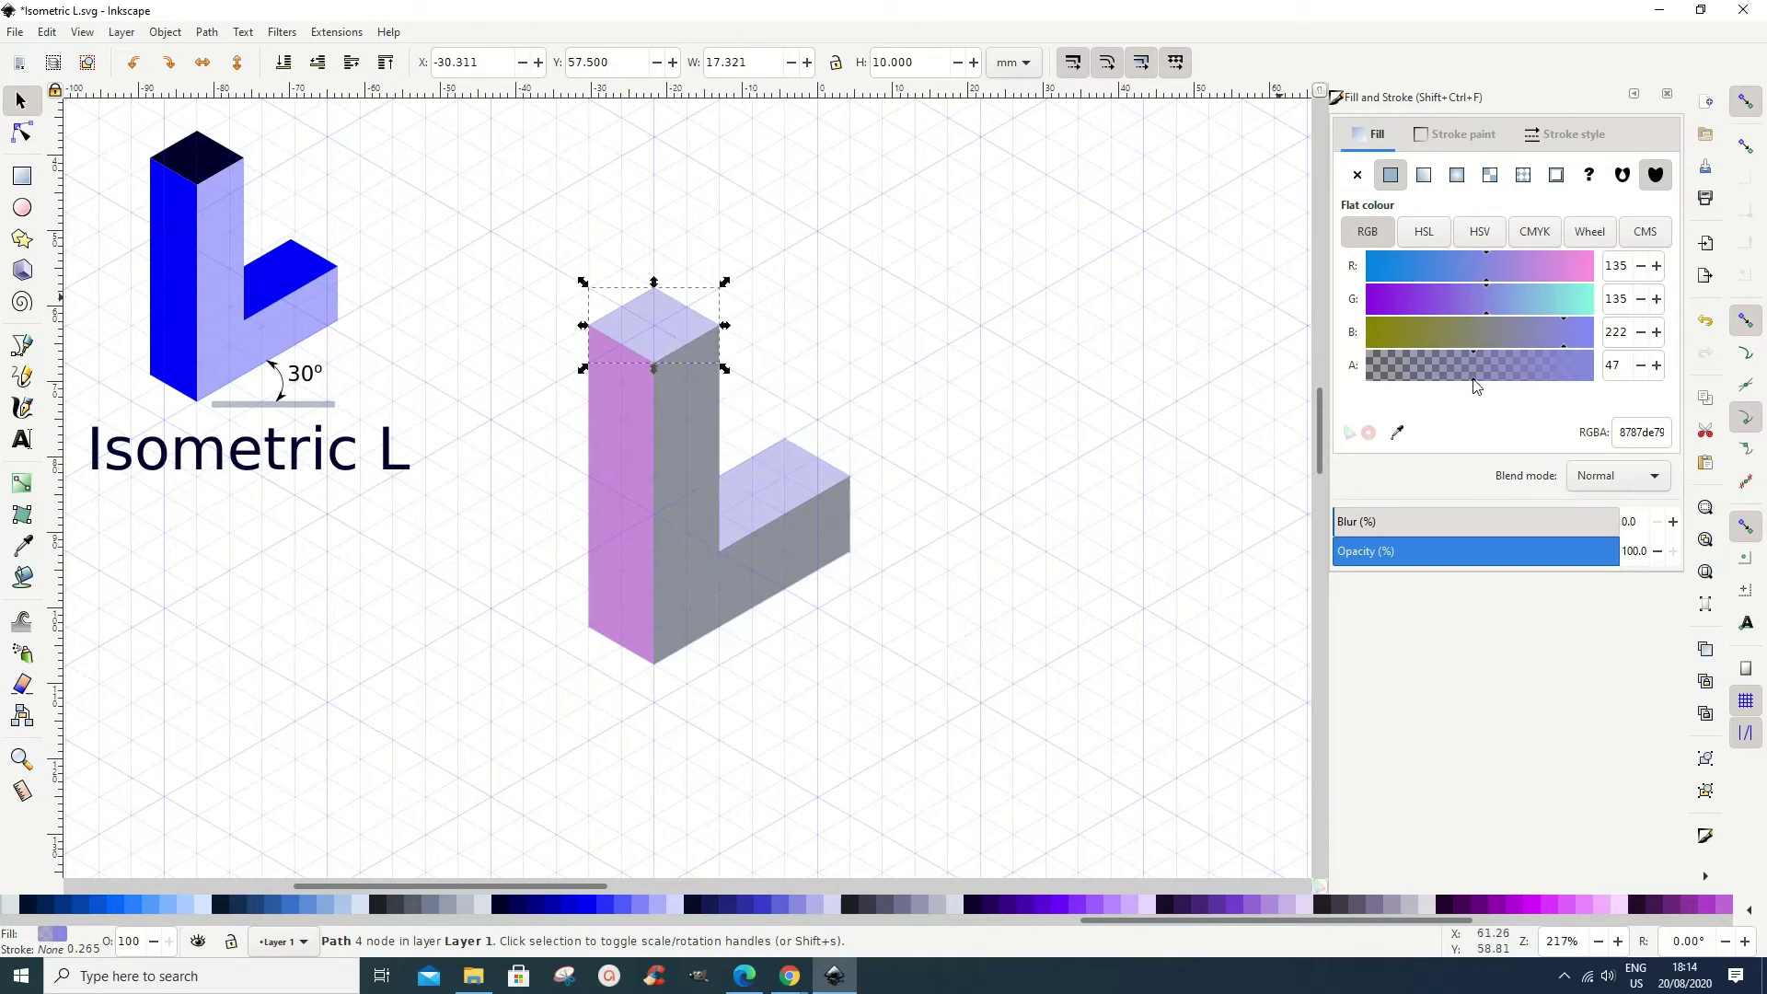
{"action": "left_click_drag", "start_coordinate": [1479, 380], "coordinate": [1602, 381]}
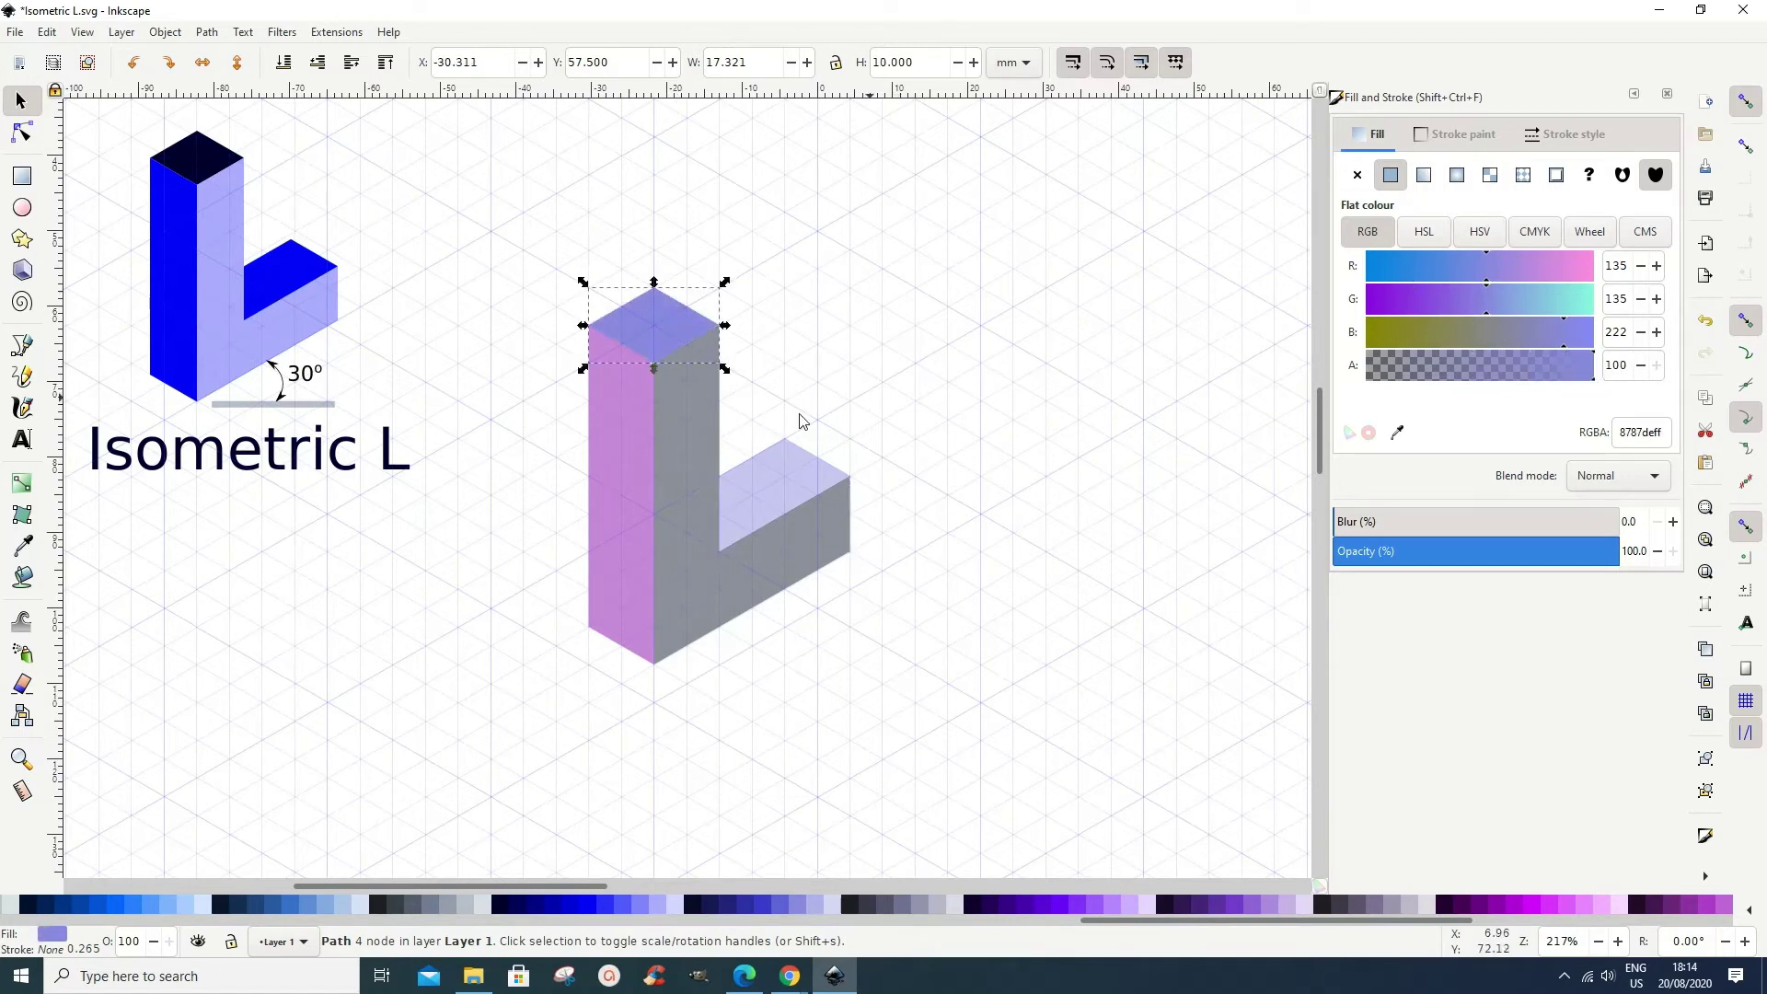
{"action": "left_click", "coordinate": [622, 451]}
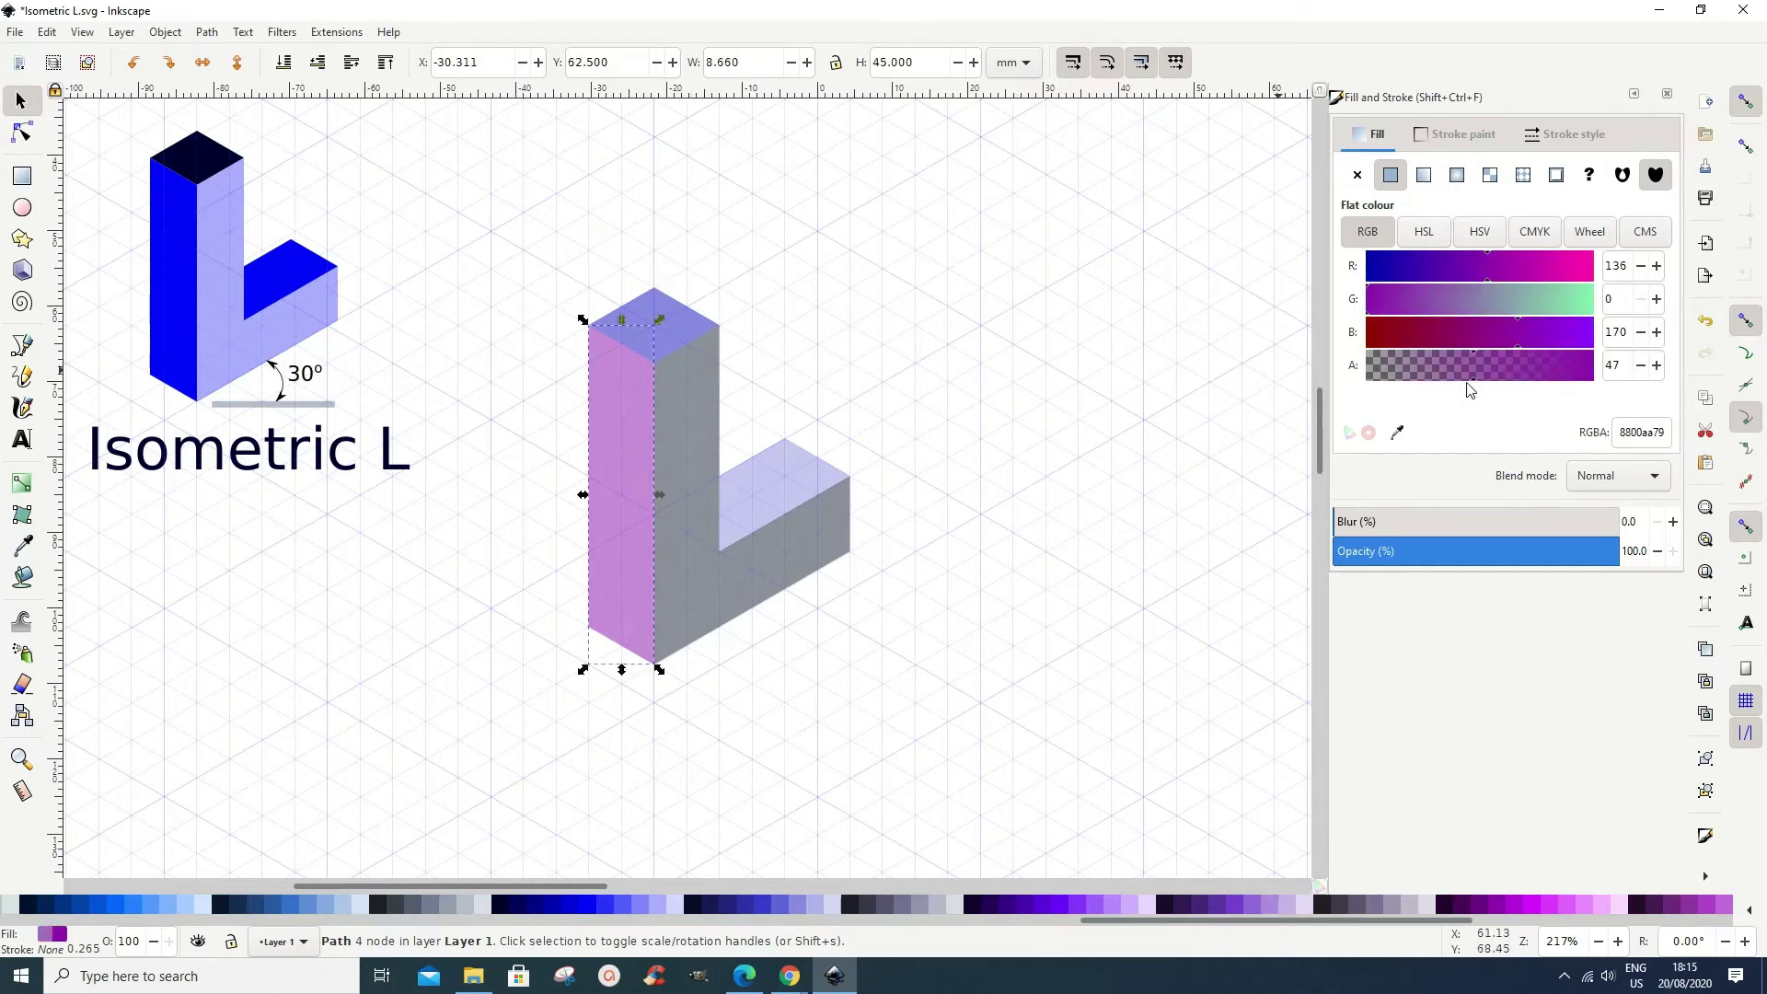
{"action": "left_click_drag", "start_coordinate": [1476, 382], "coordinate": [1600, 383]}
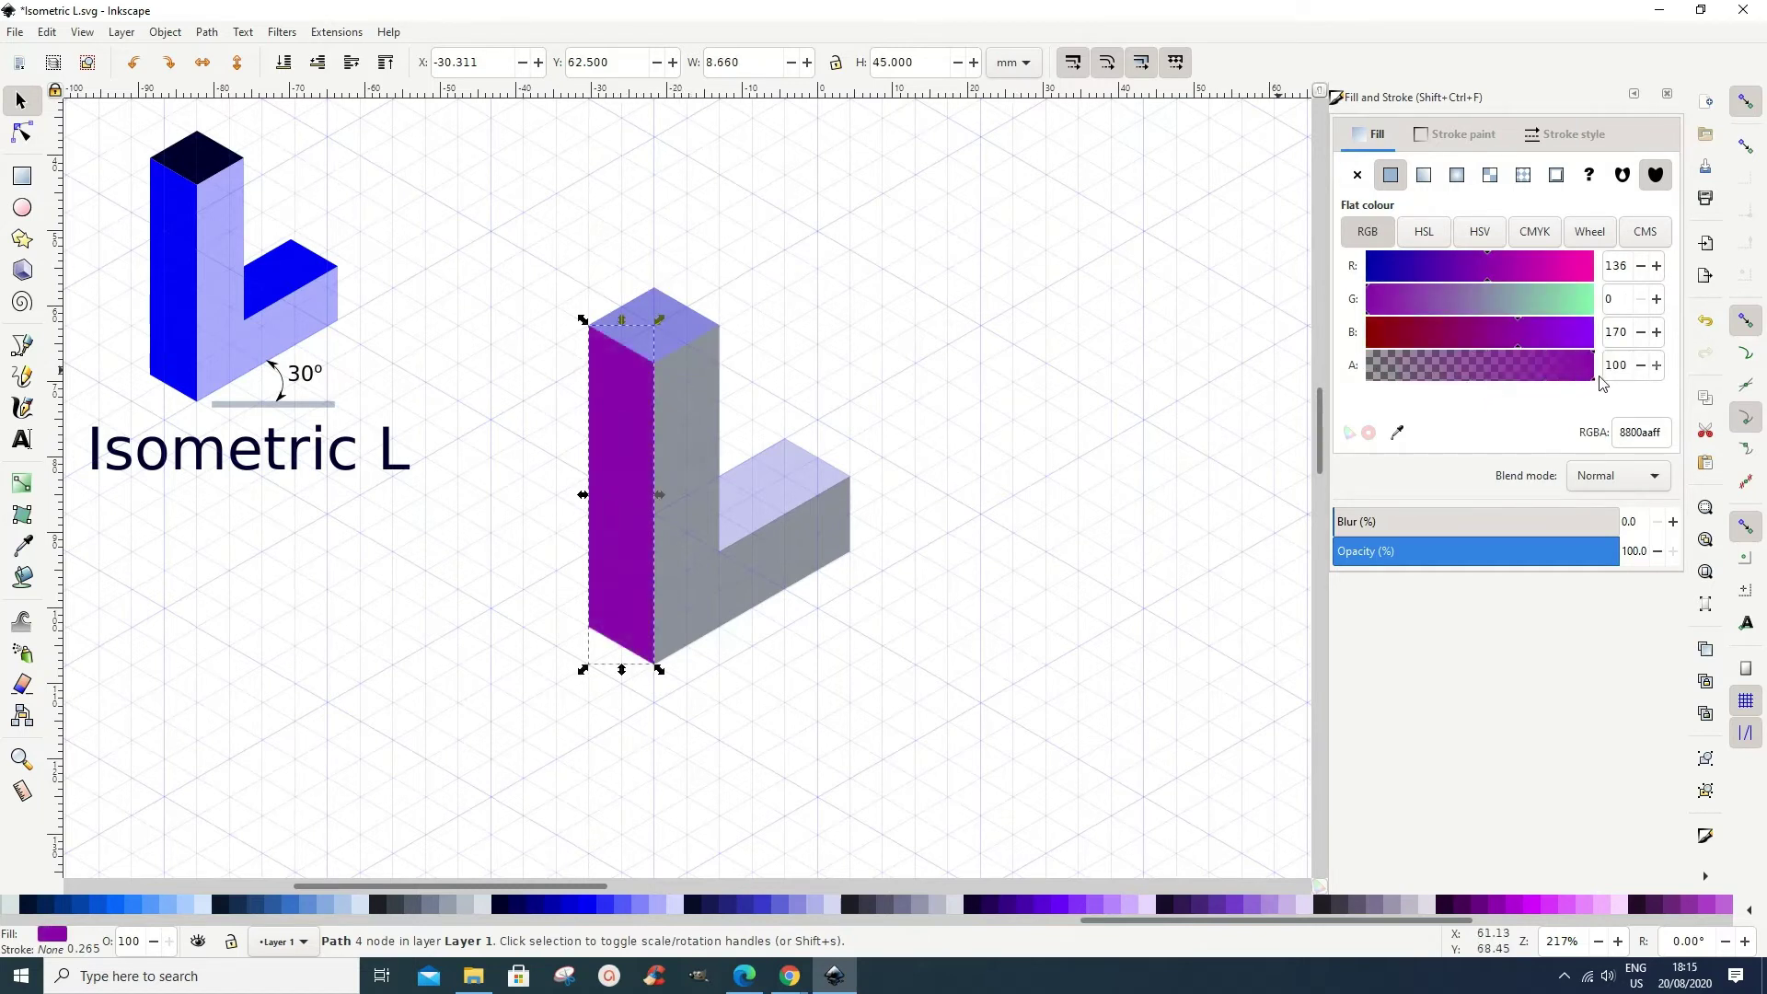
{"action": "left_click", "coordinate": [726, 565]}
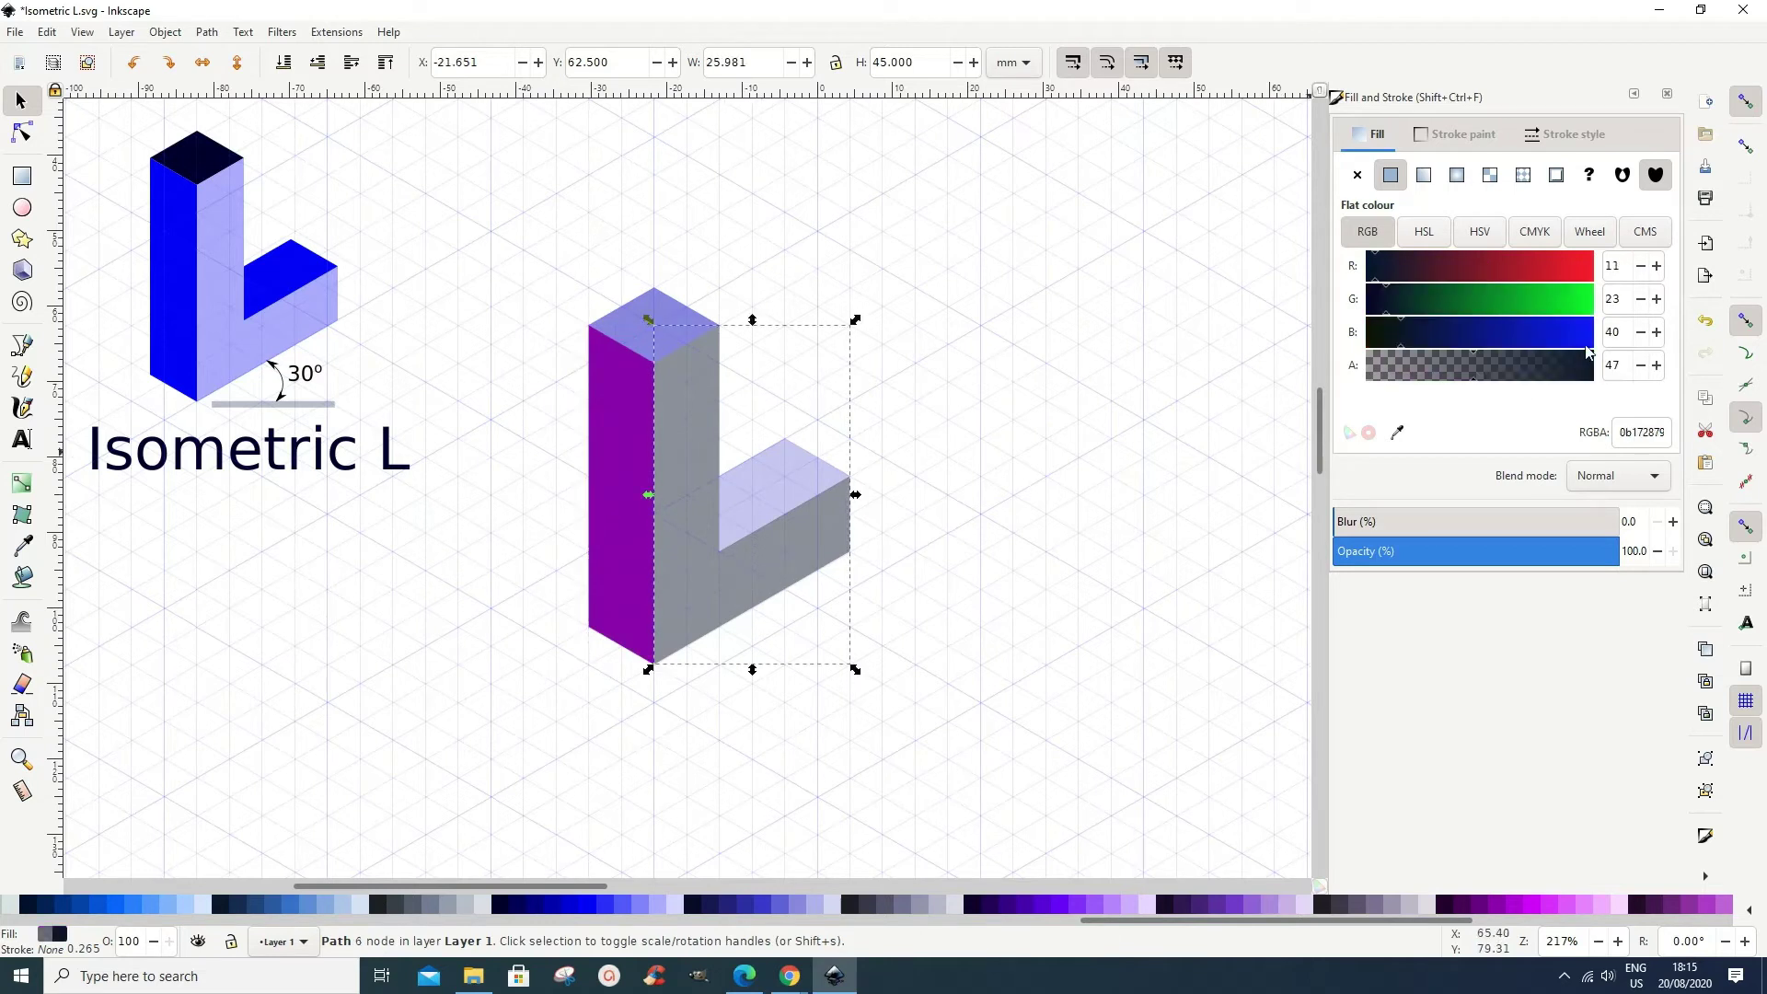
{"action": "left_click_drag", "start_coordinate": [1477, 382], "coordinate": [1613, 379]}
{"action": "left_click", "coordinate": [782, 488]}
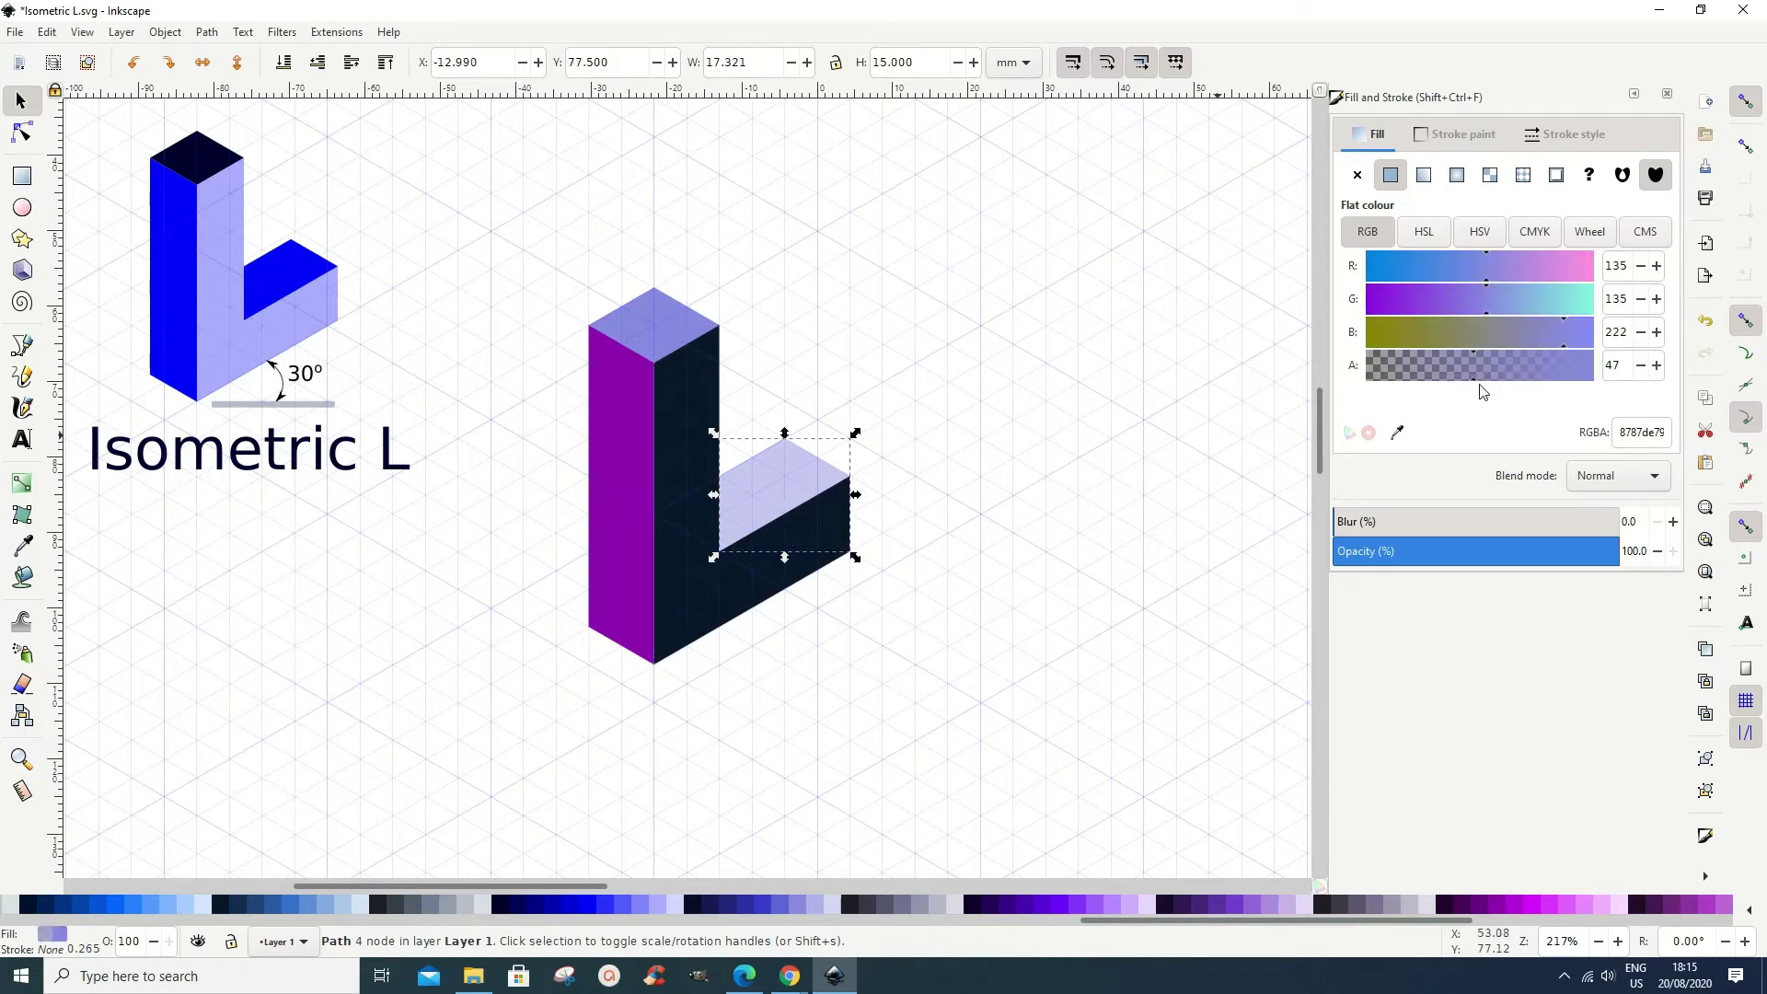
{"action": "left_click_drag", "start_coordinate": [1475, 385], "coordinate": [1610, 377]}
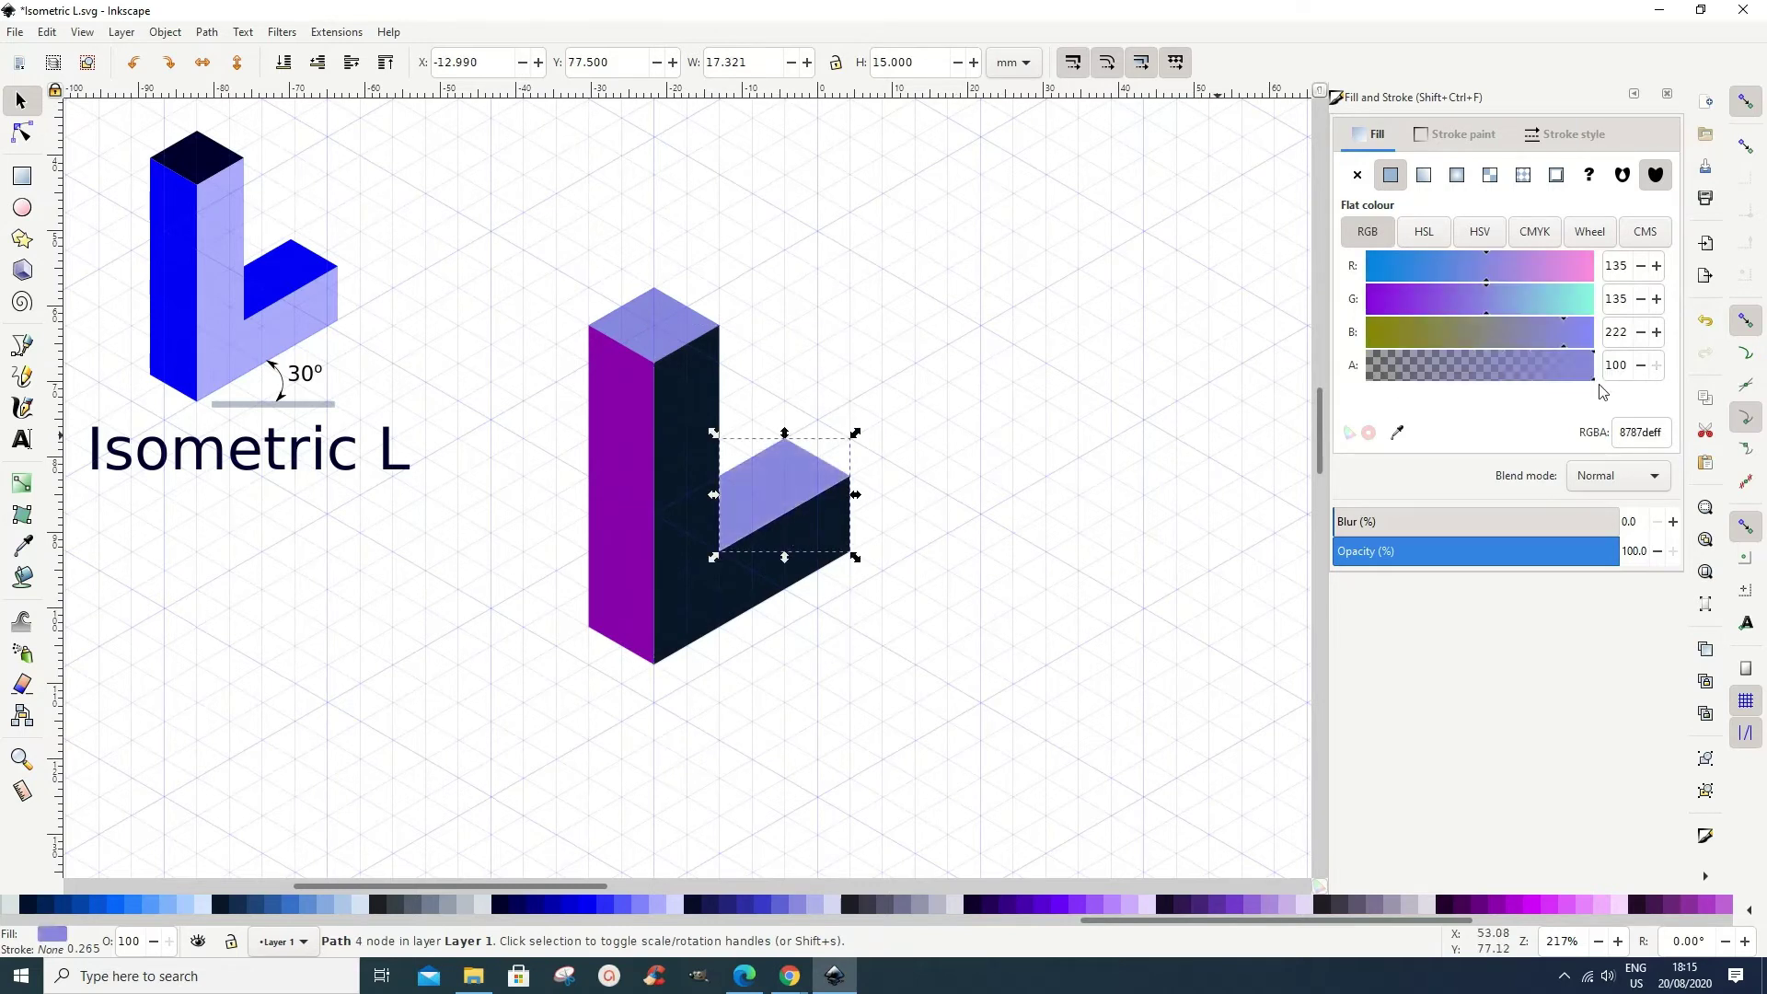
{"action": "left_click", "coordinate": [1103, 637]}
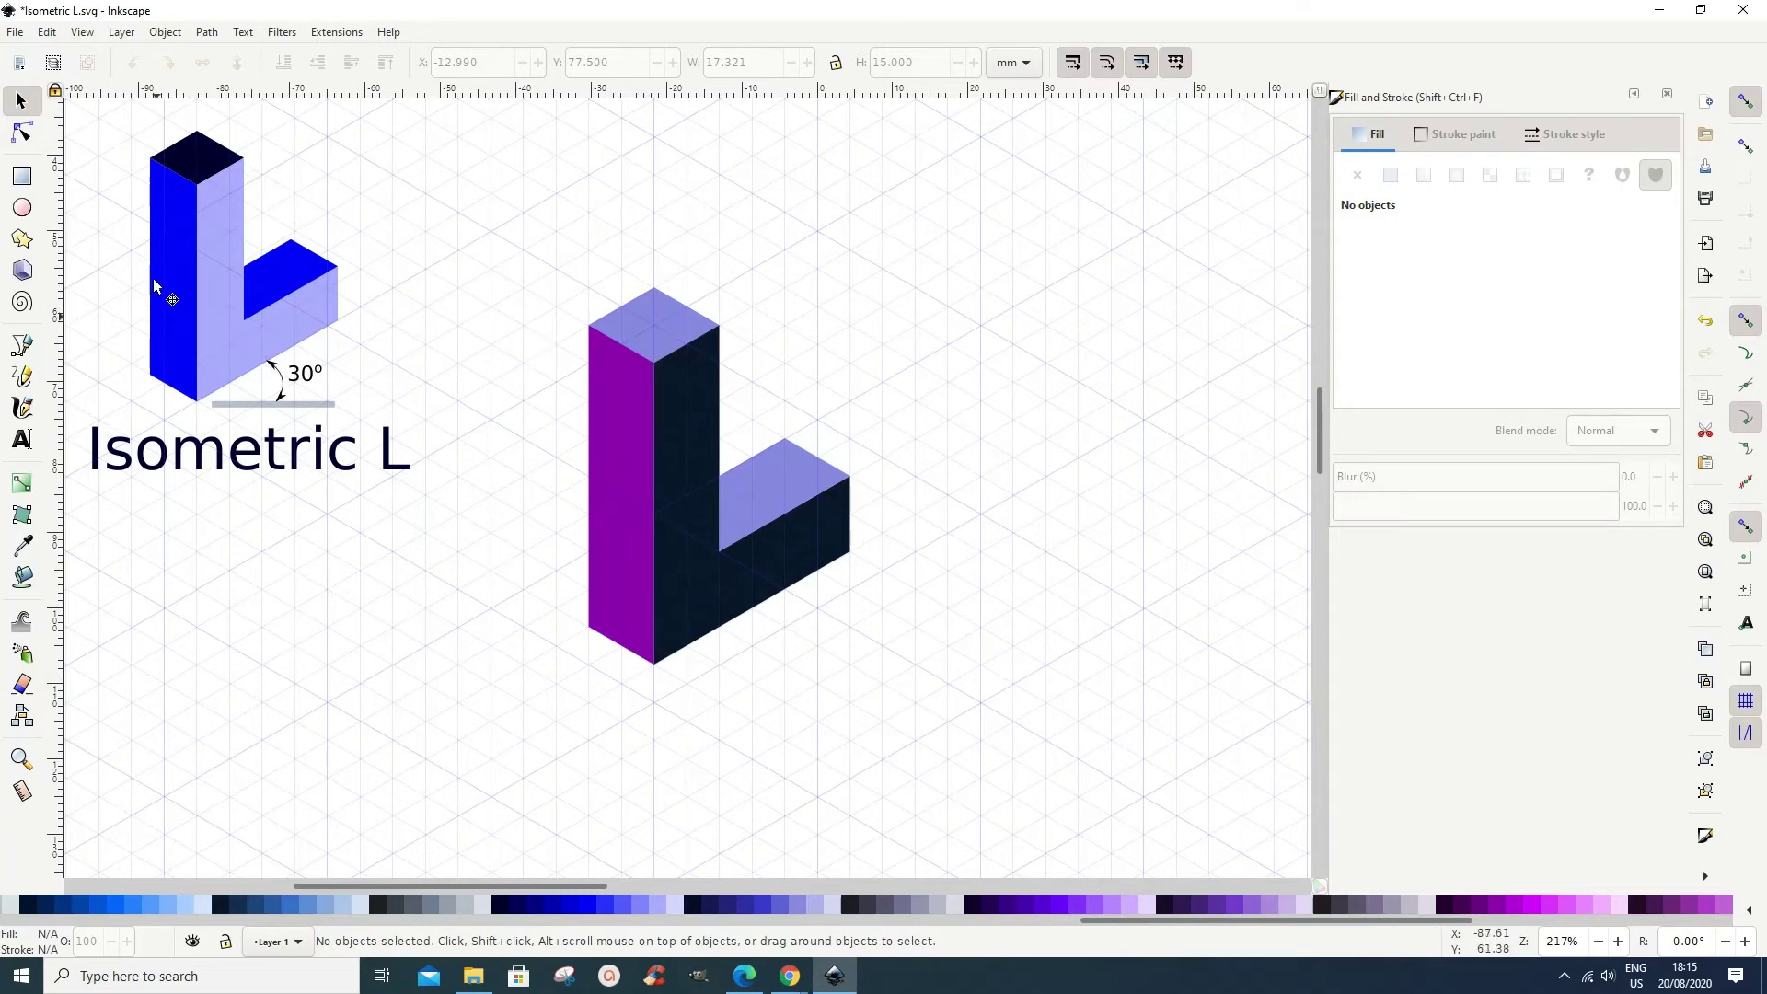
Recolour the L's top rhombus dark maroon 2b0011 and its purple side face crimson d40055.
{"action": "left_click", "coordinate": [658, 340]}
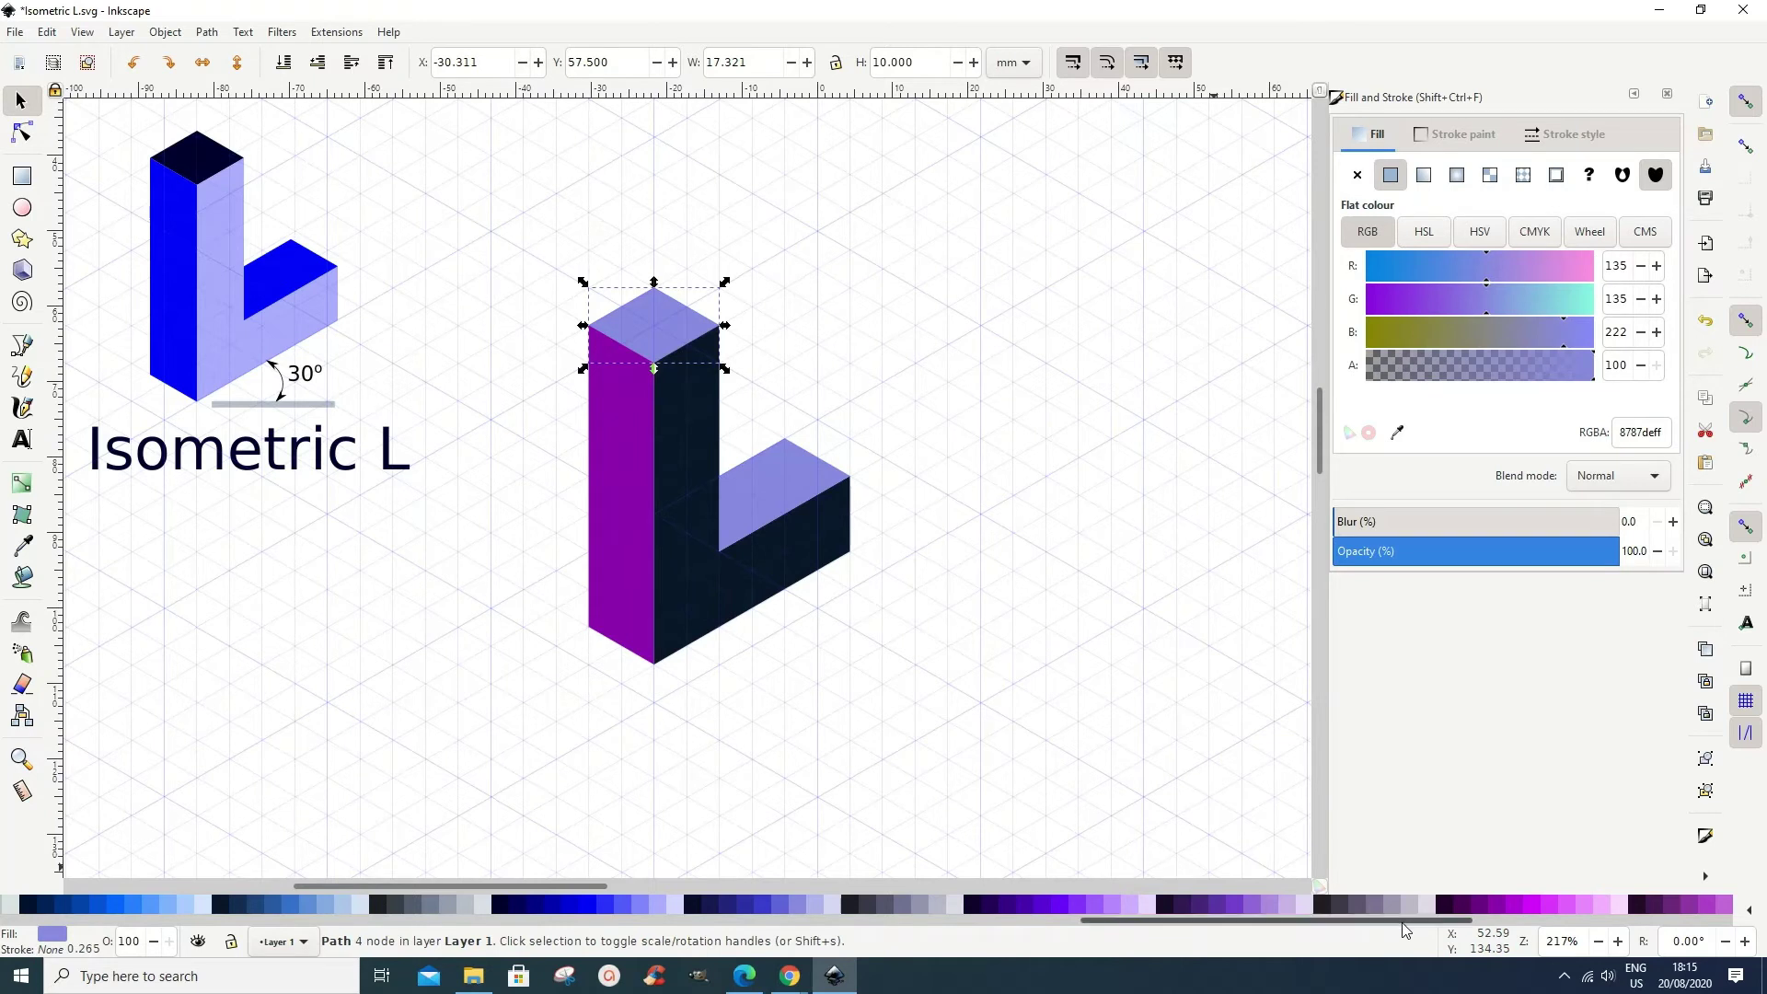
{"action": "left_click_drag", "start_coordinate": [1403, 924], "coordinate": [1668, 946]}
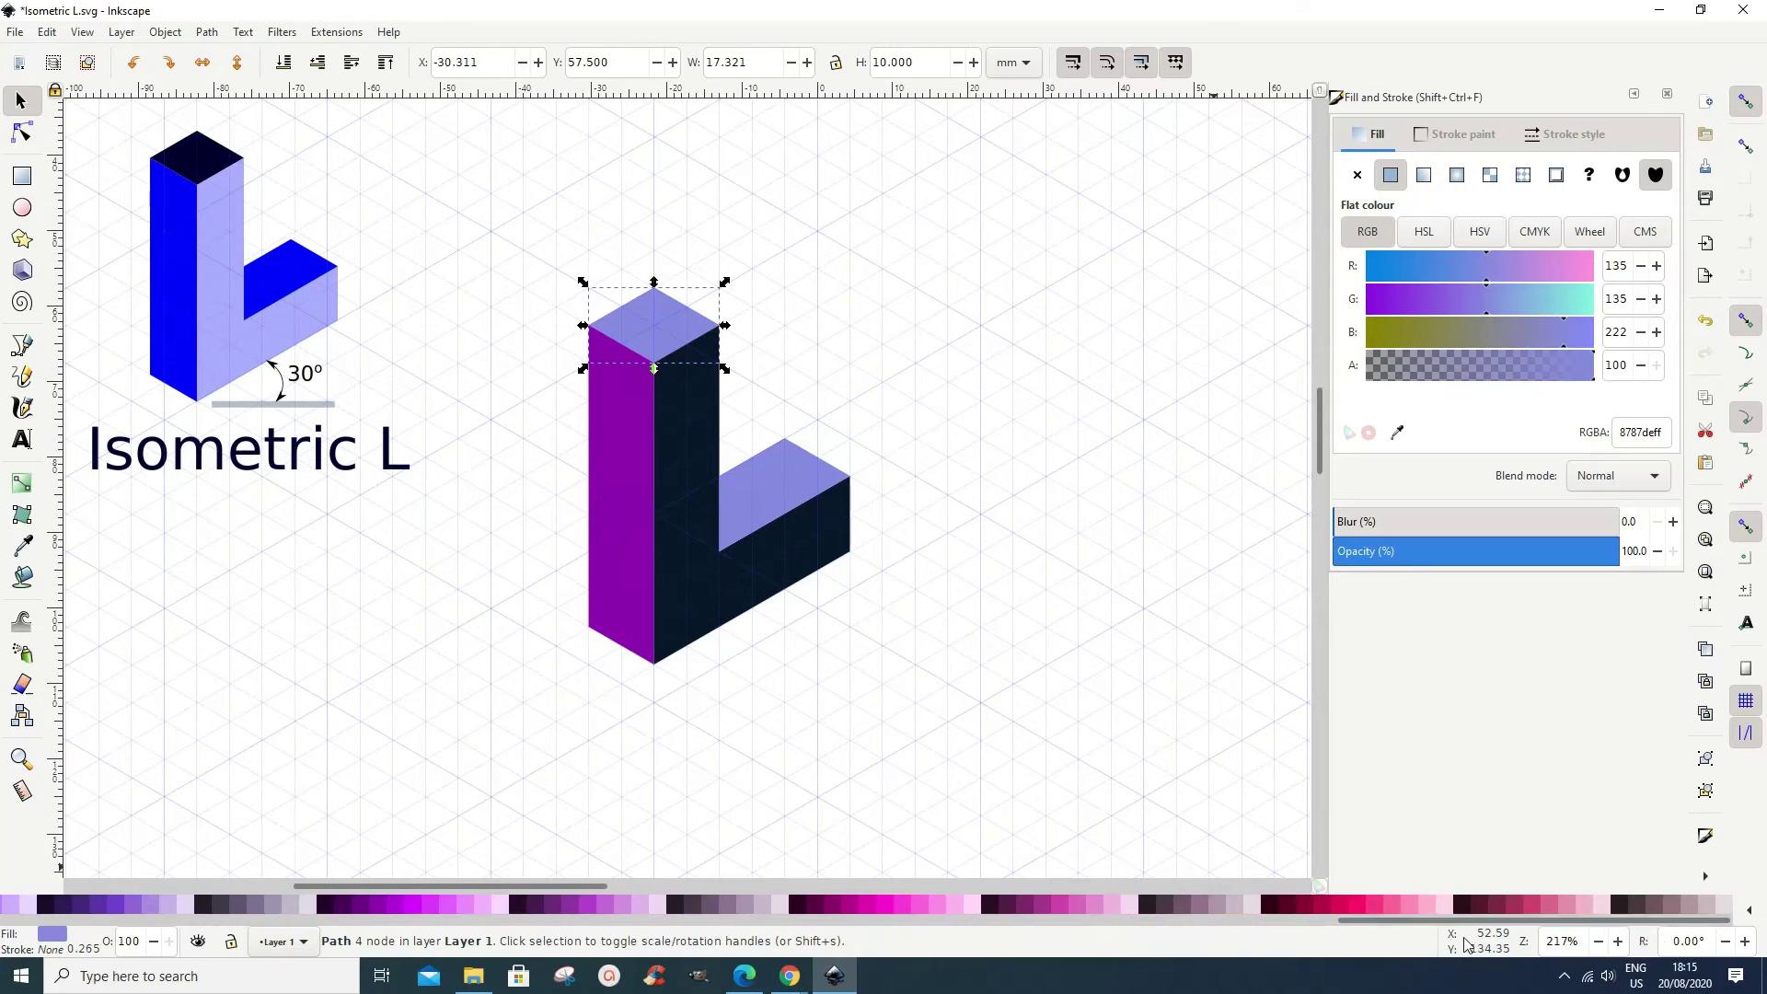
{"action": "left_click", "coordinate": [1271, 912]}
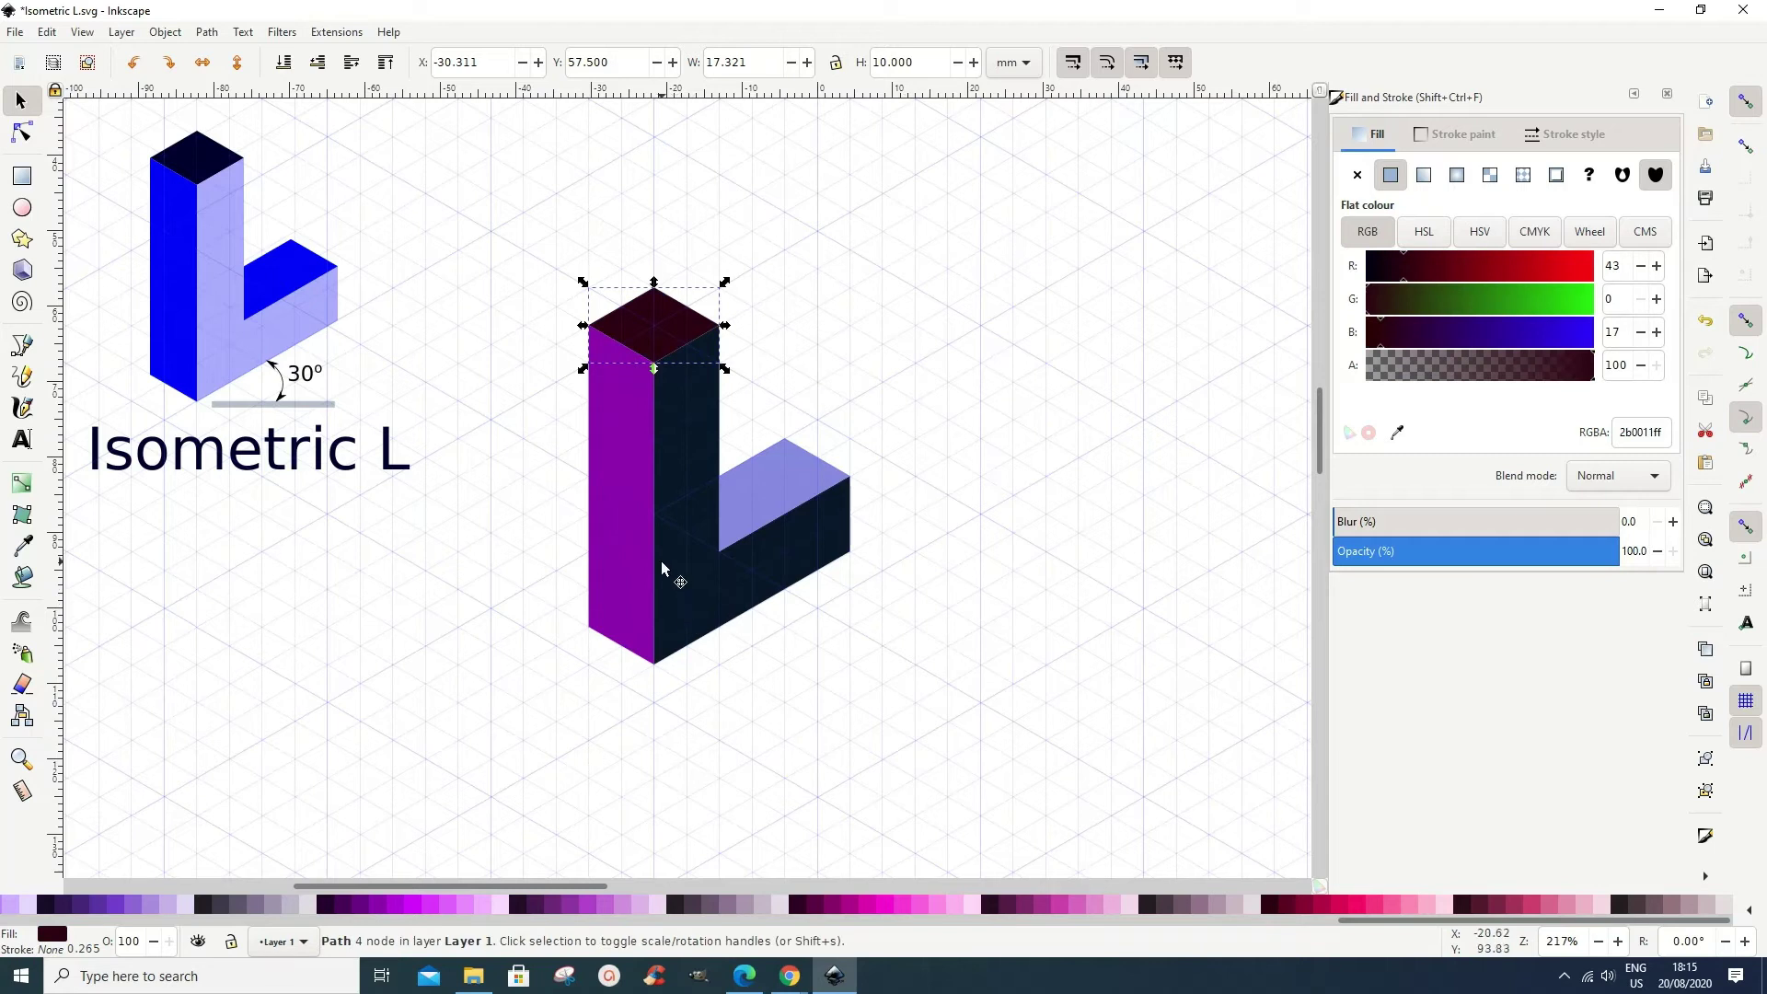
{"action": "left_click", "coordinate": [633, 578]}
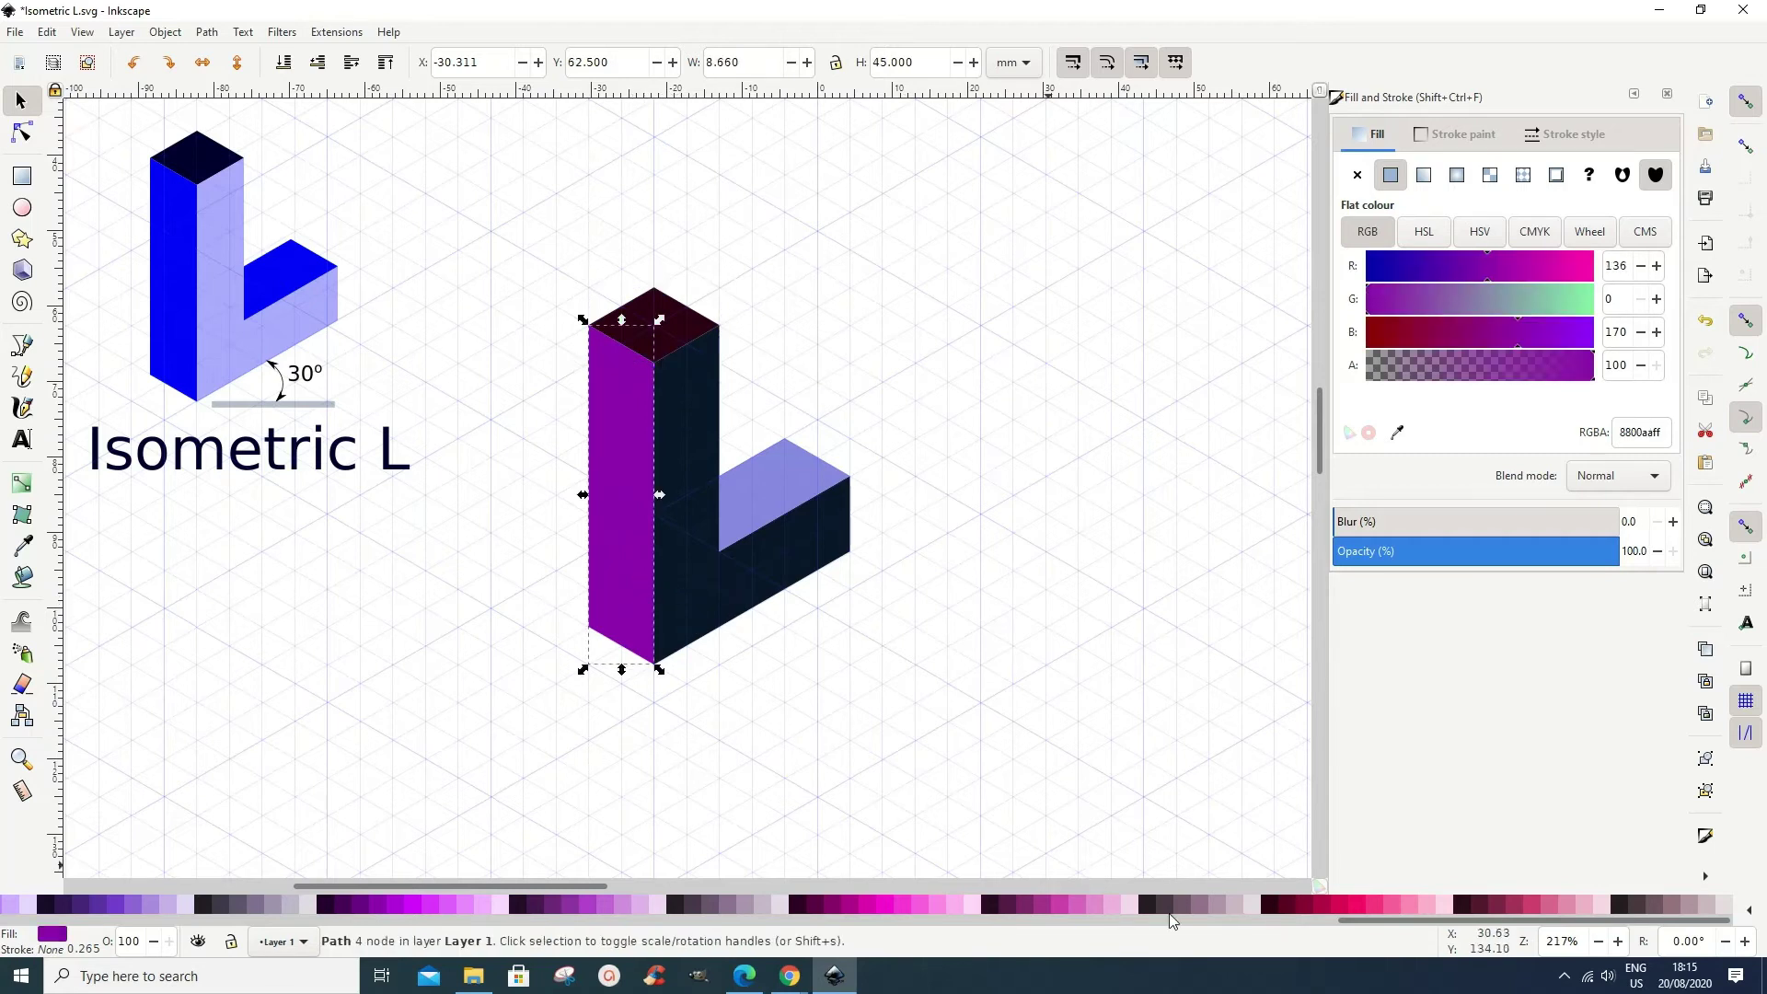
{"action": "left_click", "coordinate": [1342, 909]}
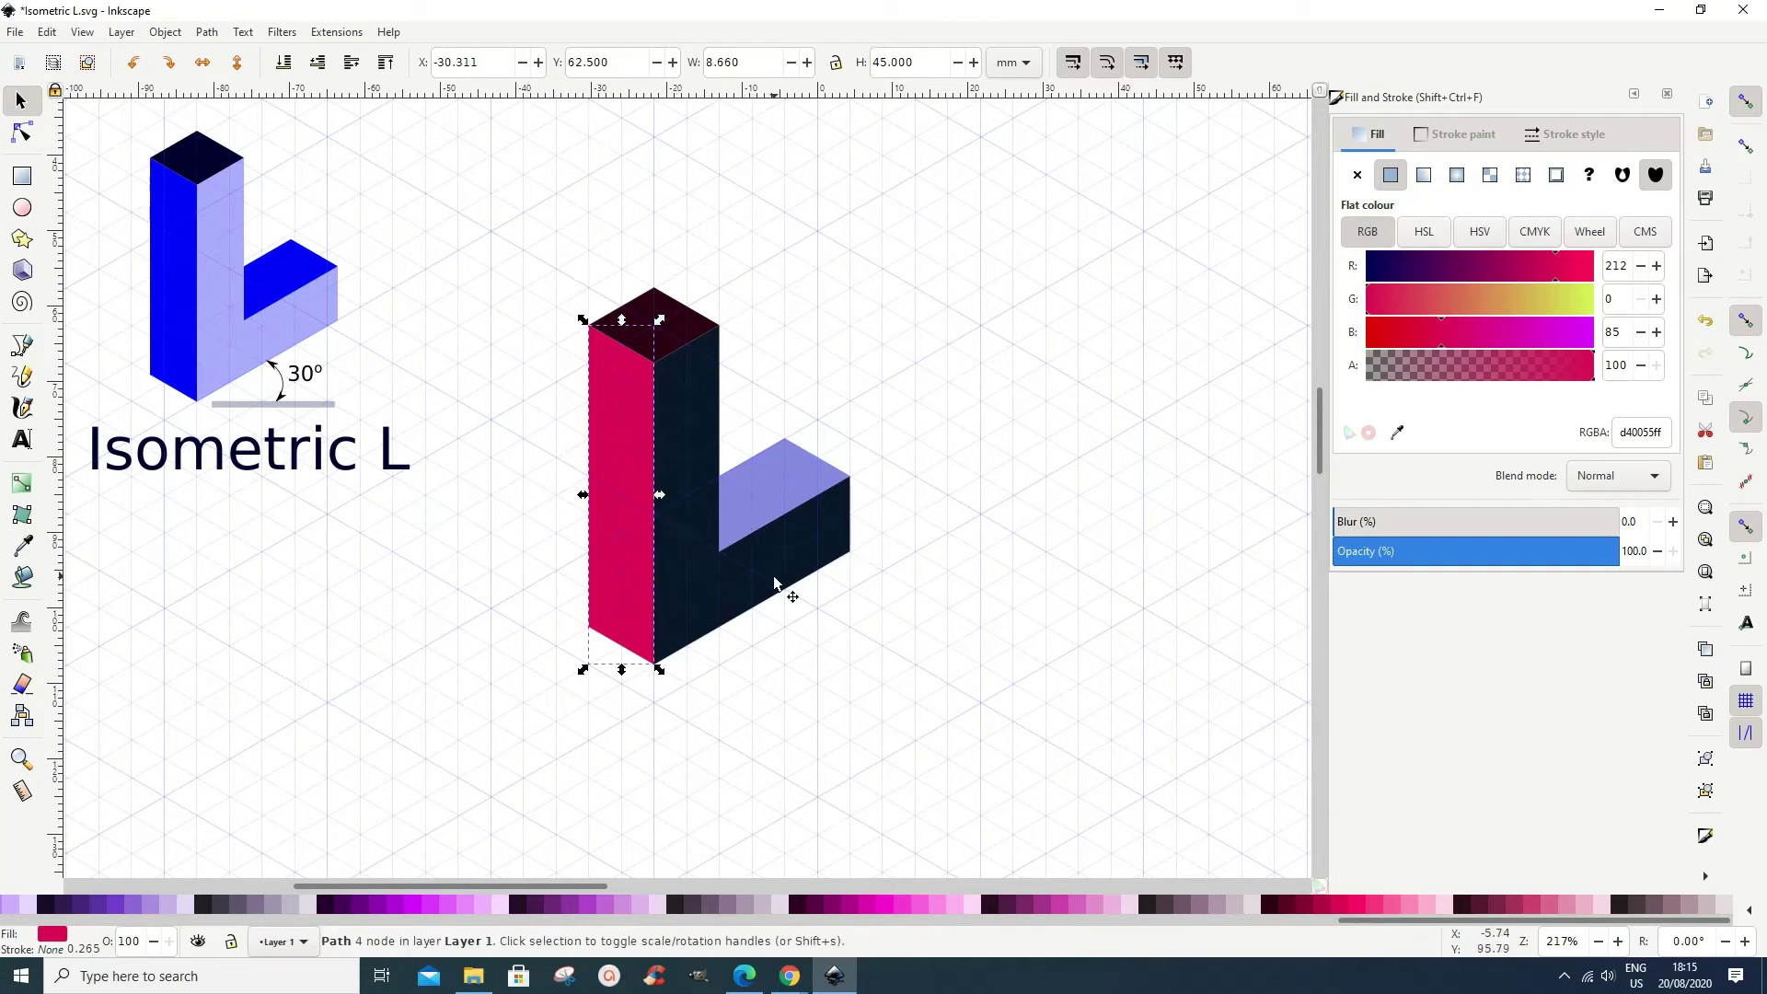
Fill the foot's top face with crimson d40055 and the dark L-shaped face with light pink ffaacc, leaving nothing selected.
{"action": "left_click", "coordinate": [781, 514]}
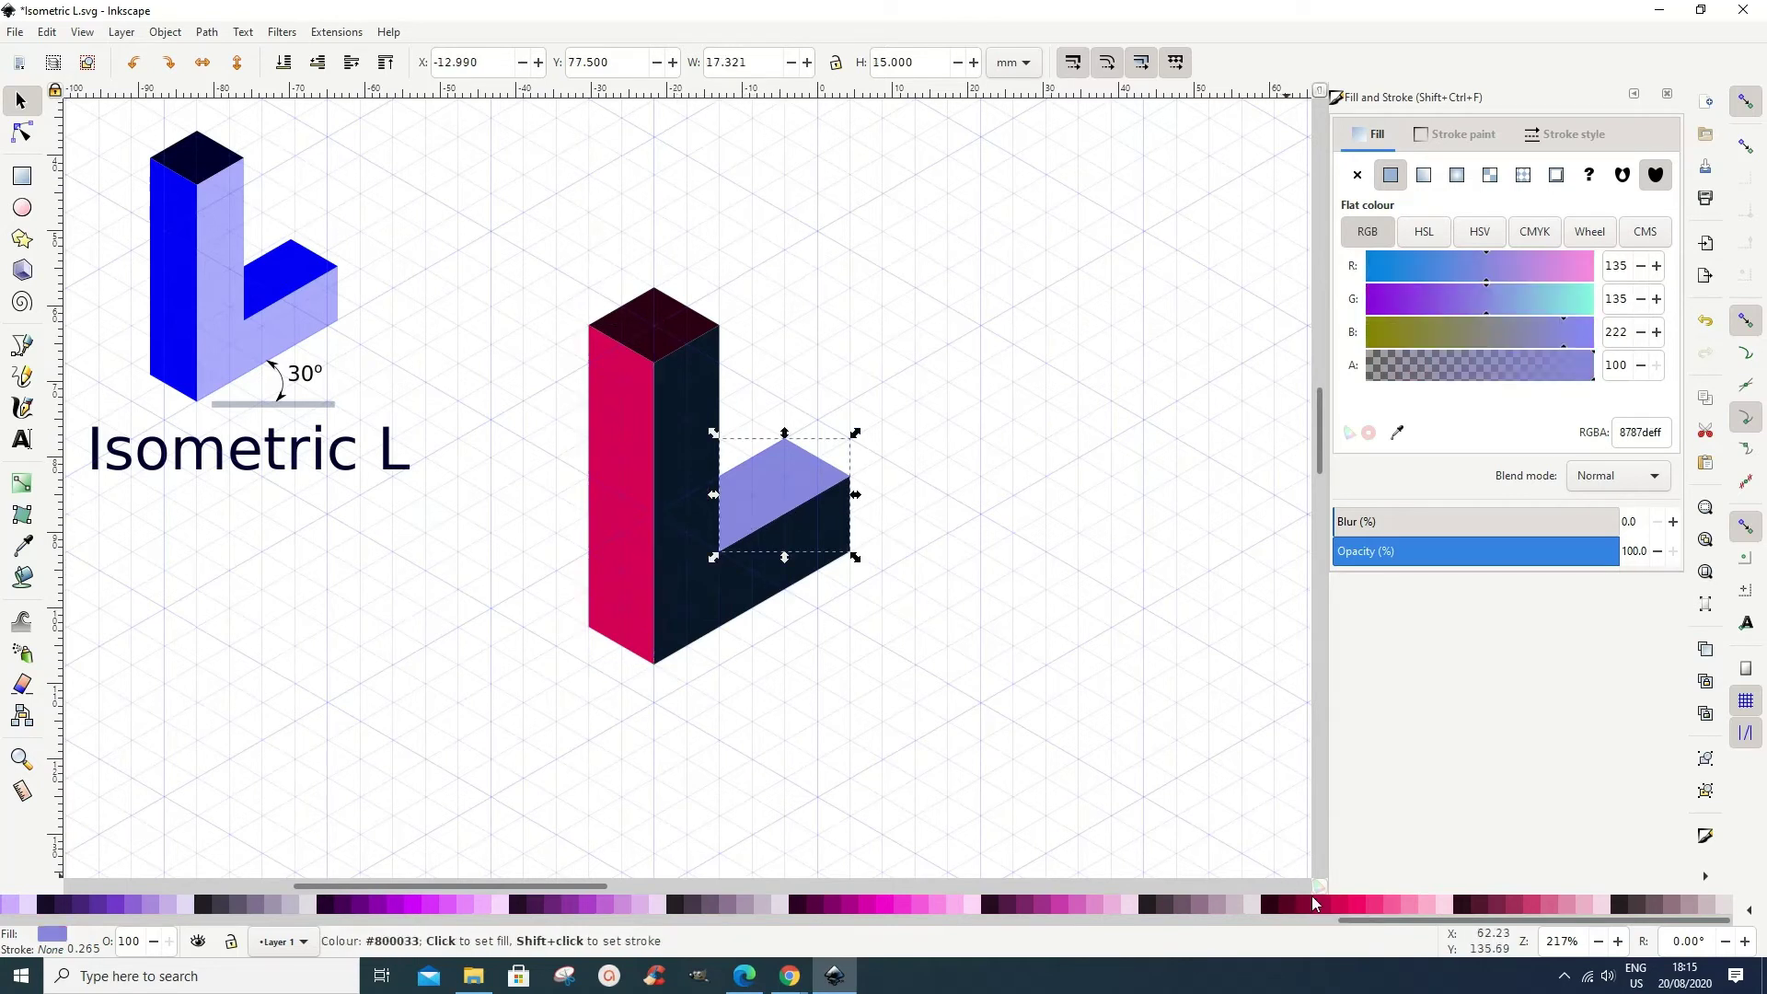
{"action": "left_click", "coordinate": [1335, 906]}
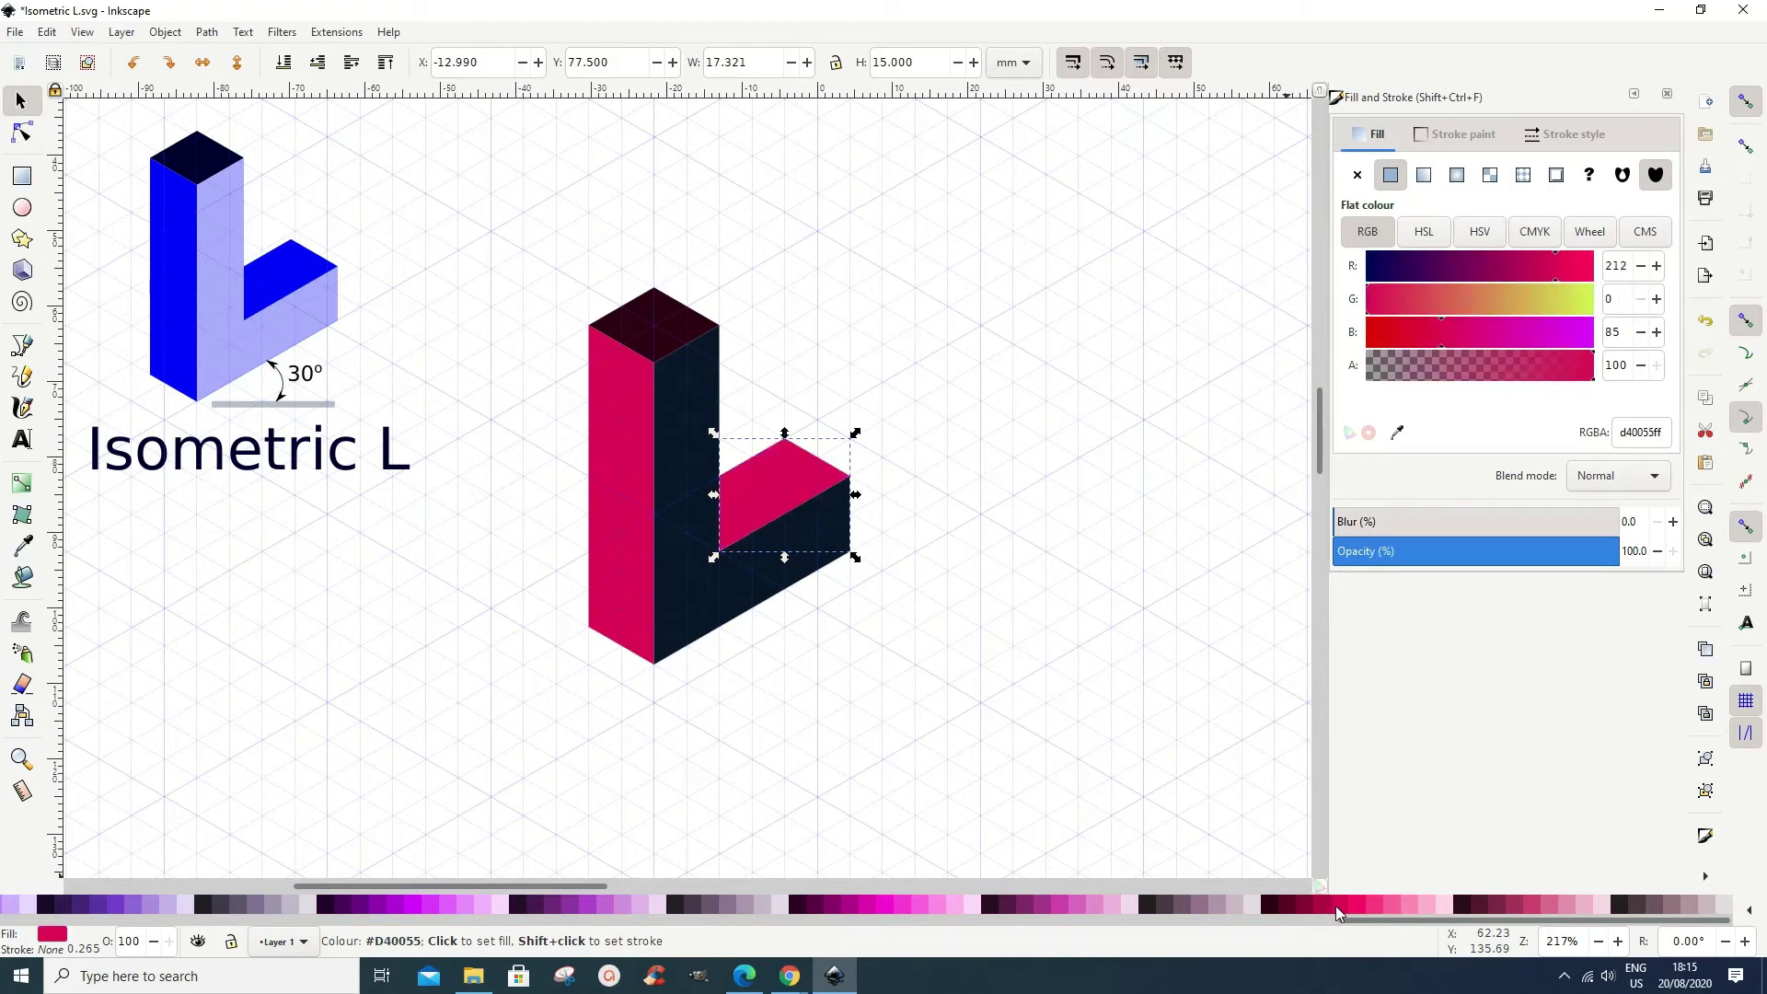
{"action": "left_click", "coordinate": [745, 603]}
{"action": "left_click", "coordinate": [1423, 907]}
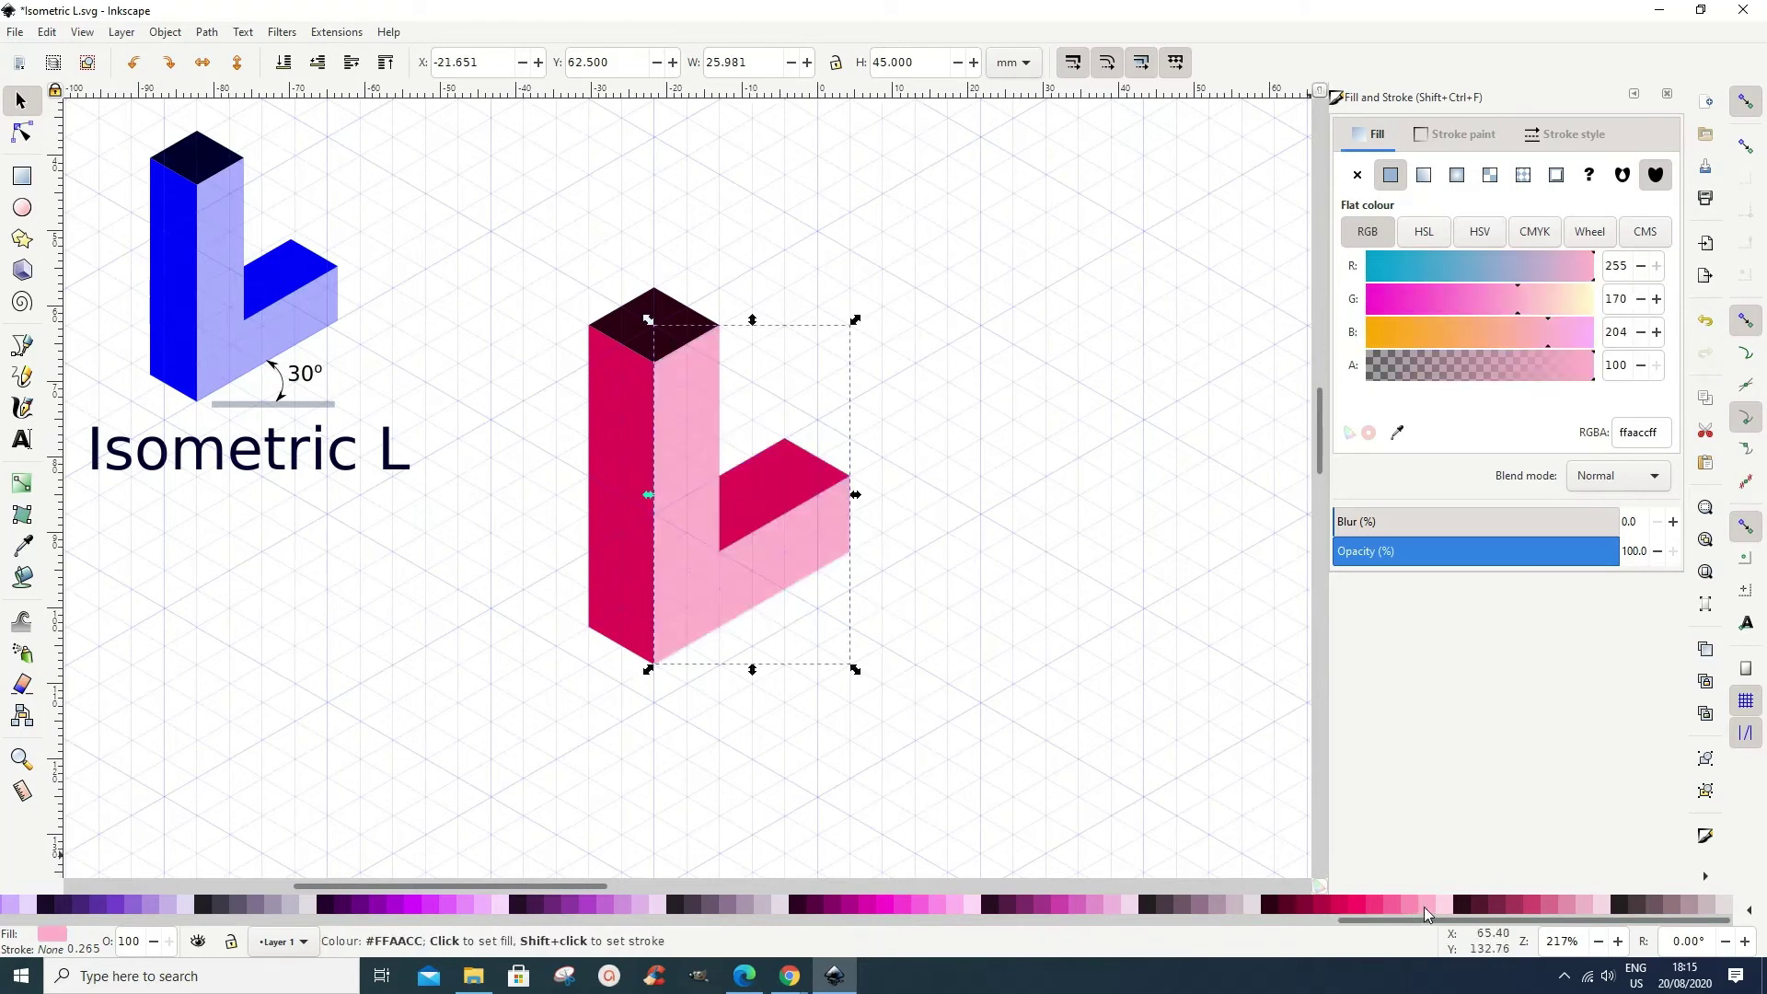
{"action": "left_click", "coordinate": [1144, 782]}
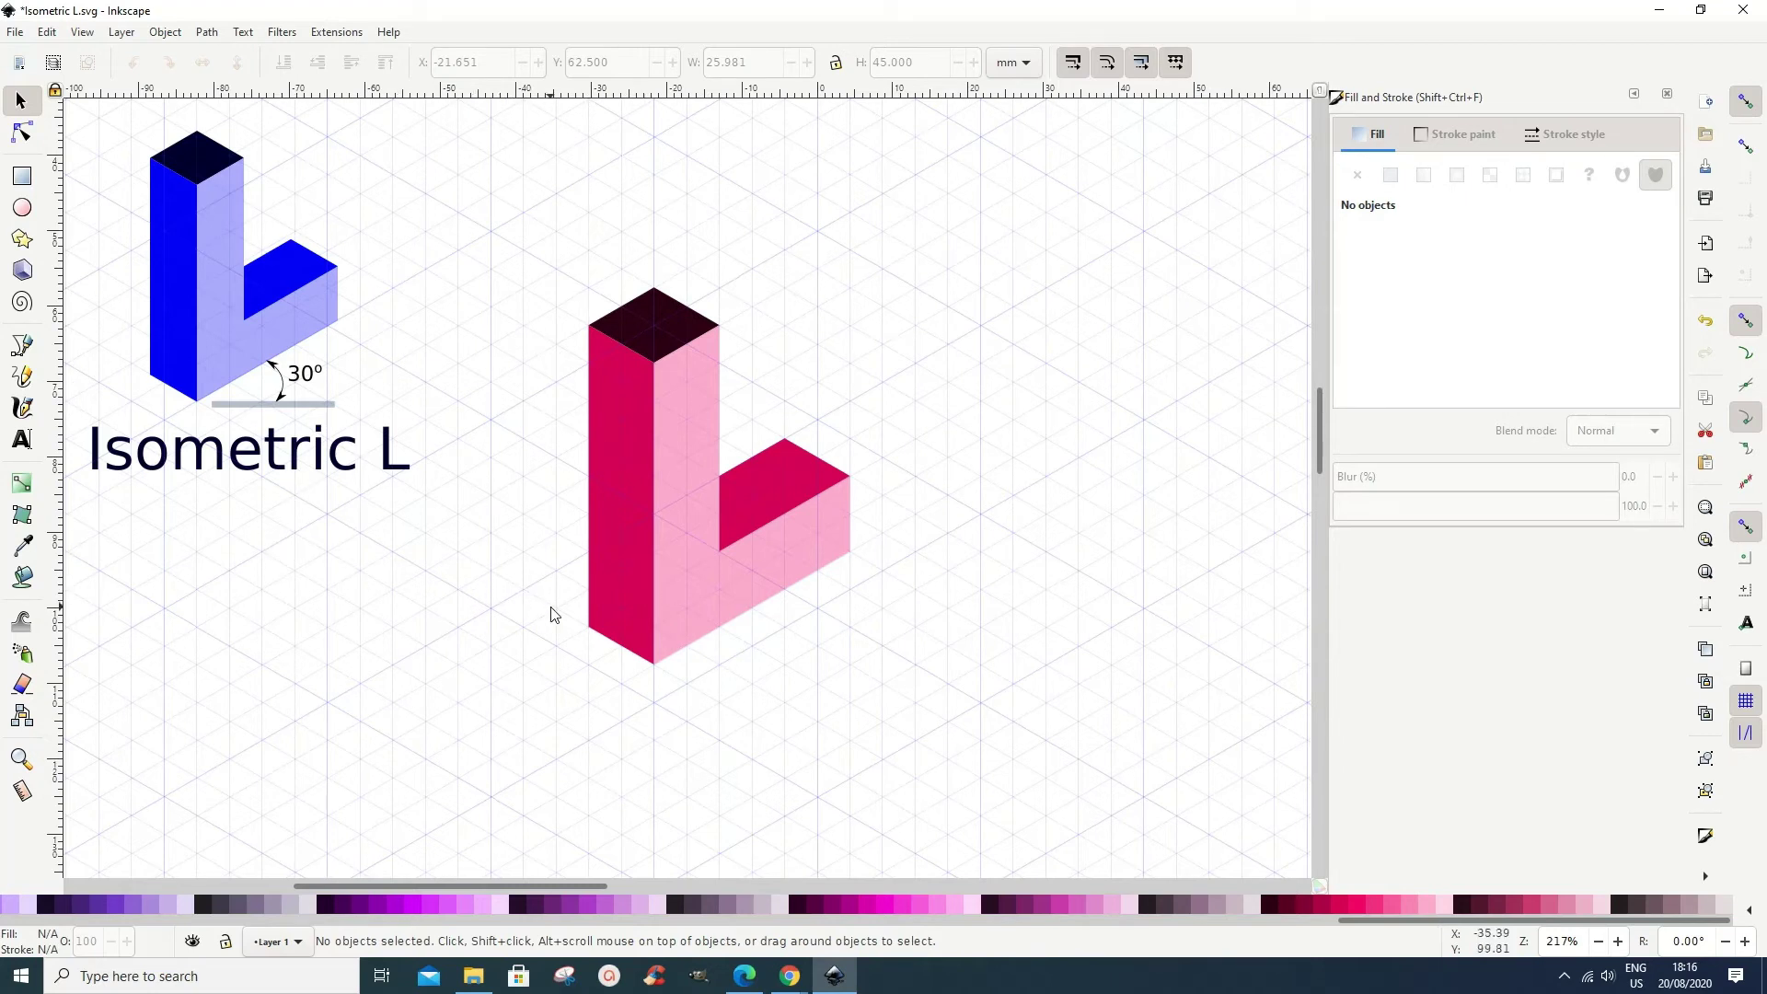
Draw a thin horizontal bar about 23.8 mm wide and 1 mm high below the L's foot and fill it with c8b7c4.
{"action": "scroll", "coordinate": [898, 679], "scroll_direction": "down", "scroll_amount": 2}
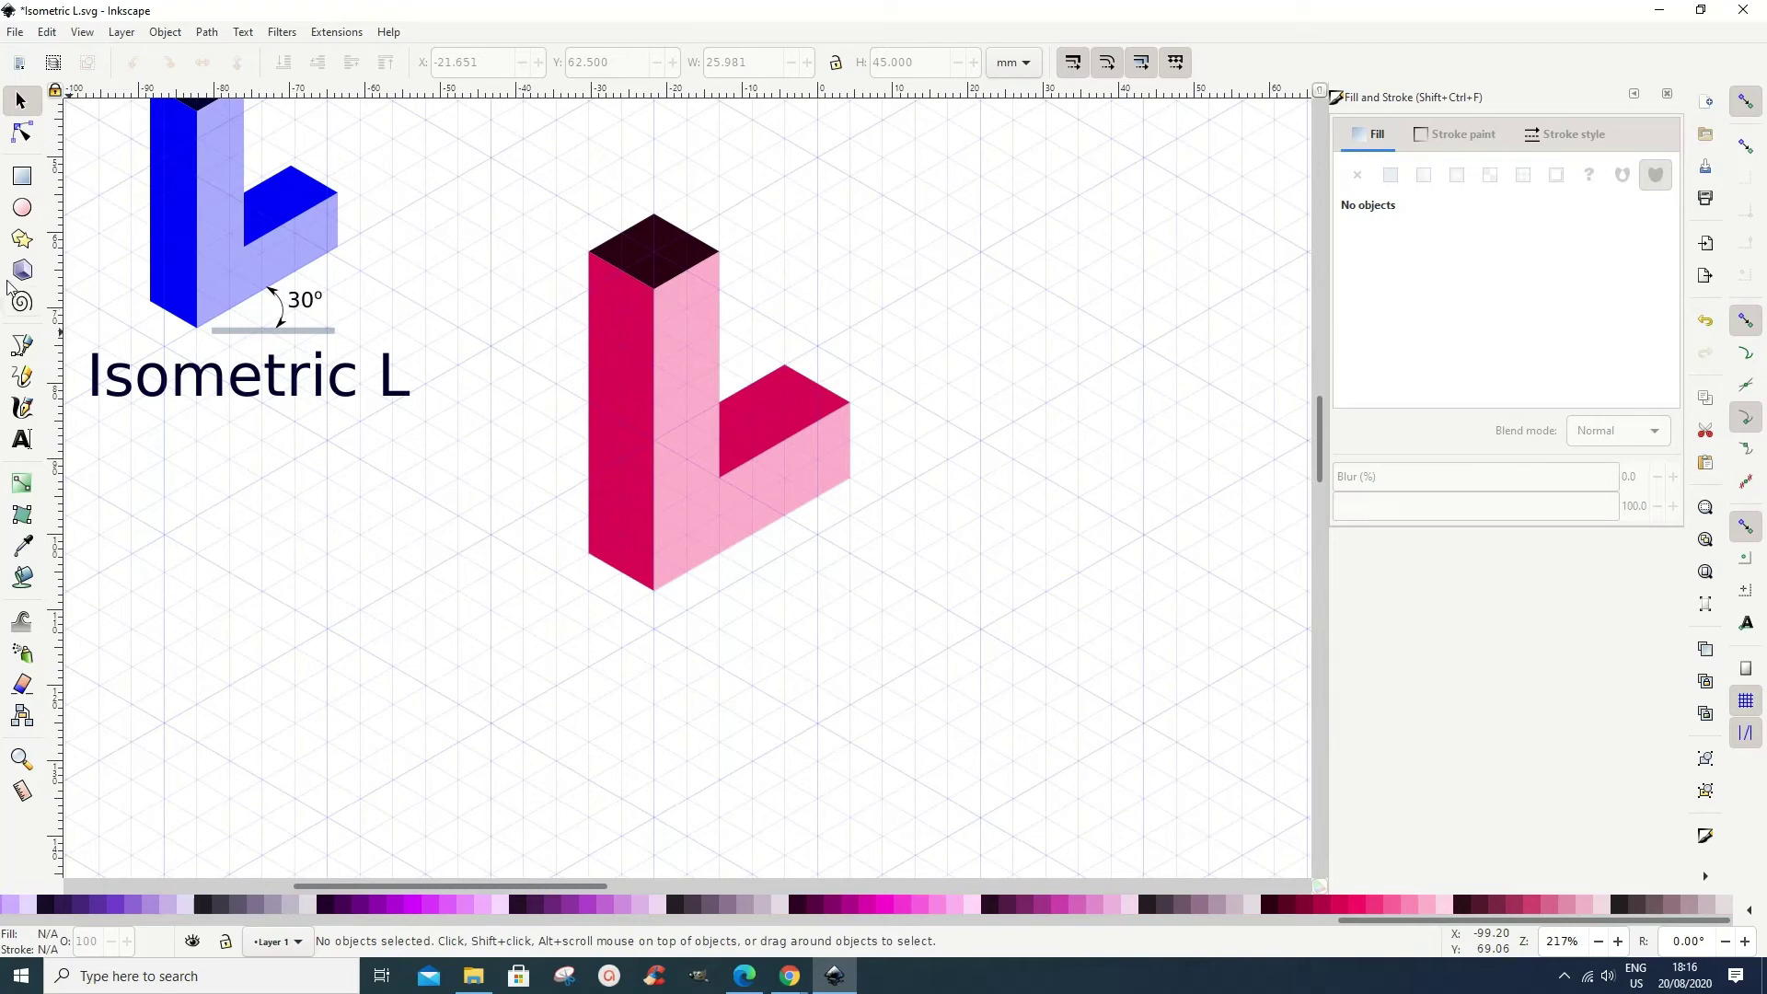
{"action": "left_click", "coordinate": [22, 176]}
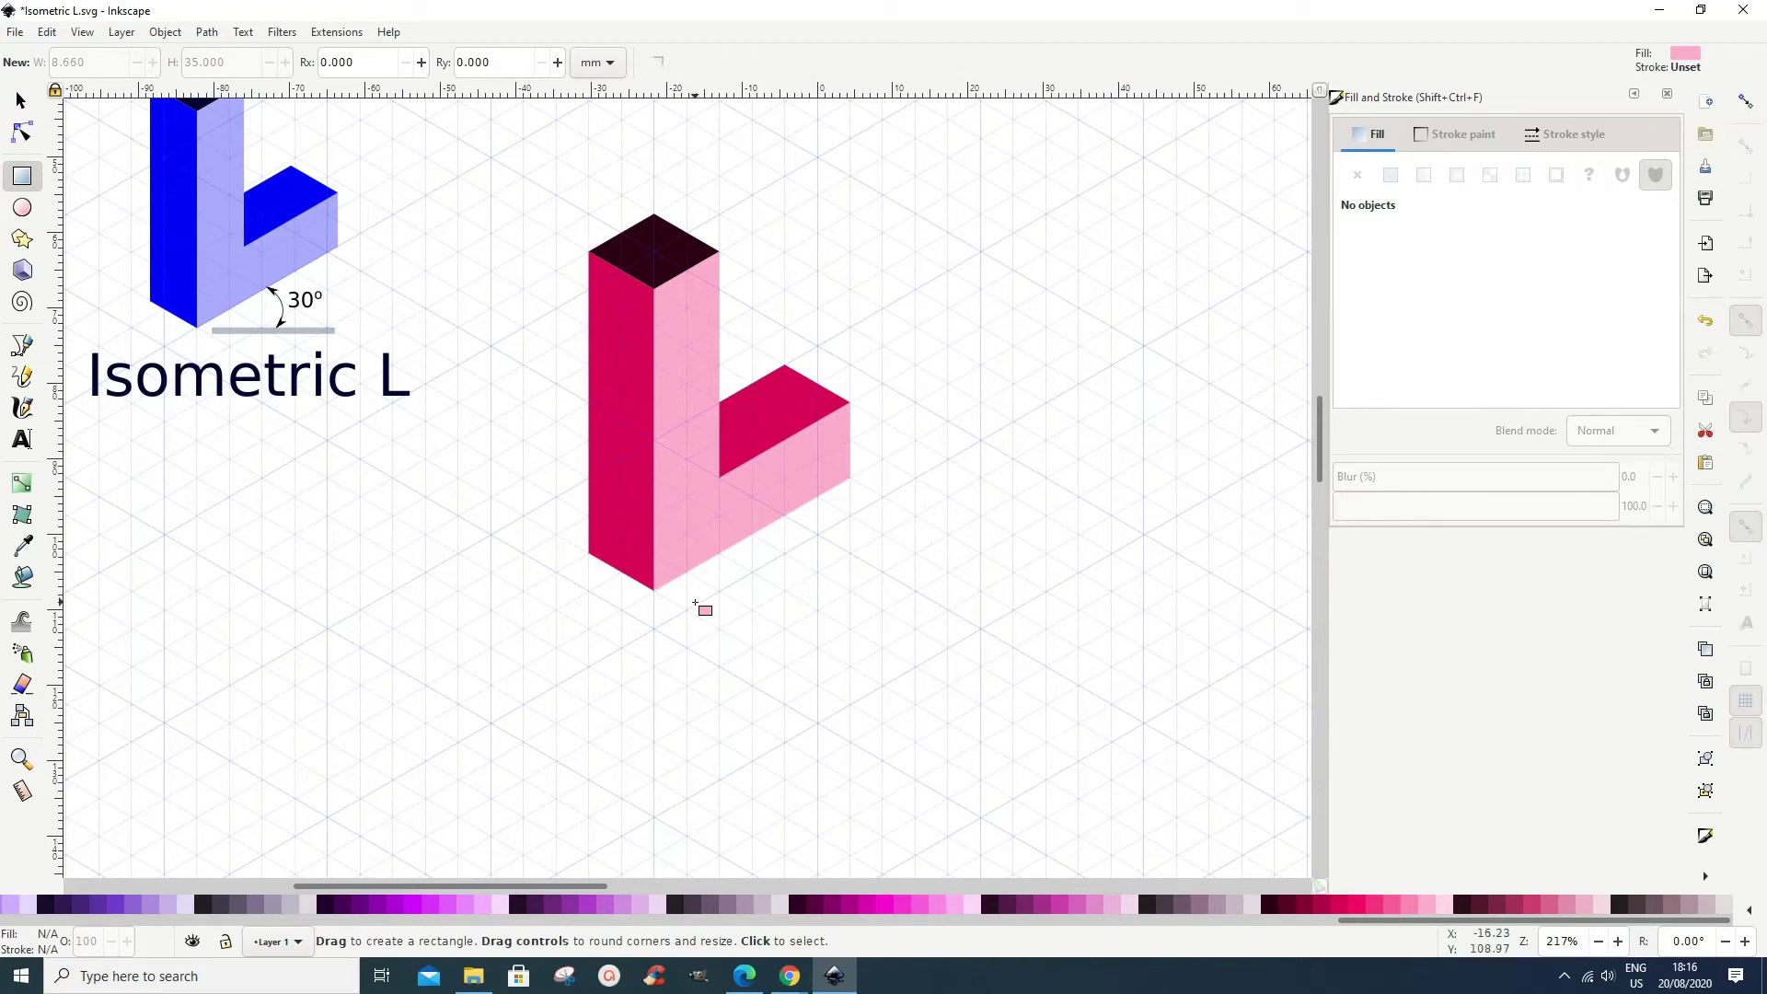
{"action": "left_click_drag", "start_coordinate": [683, 600], "coordinate": [857, 607]}
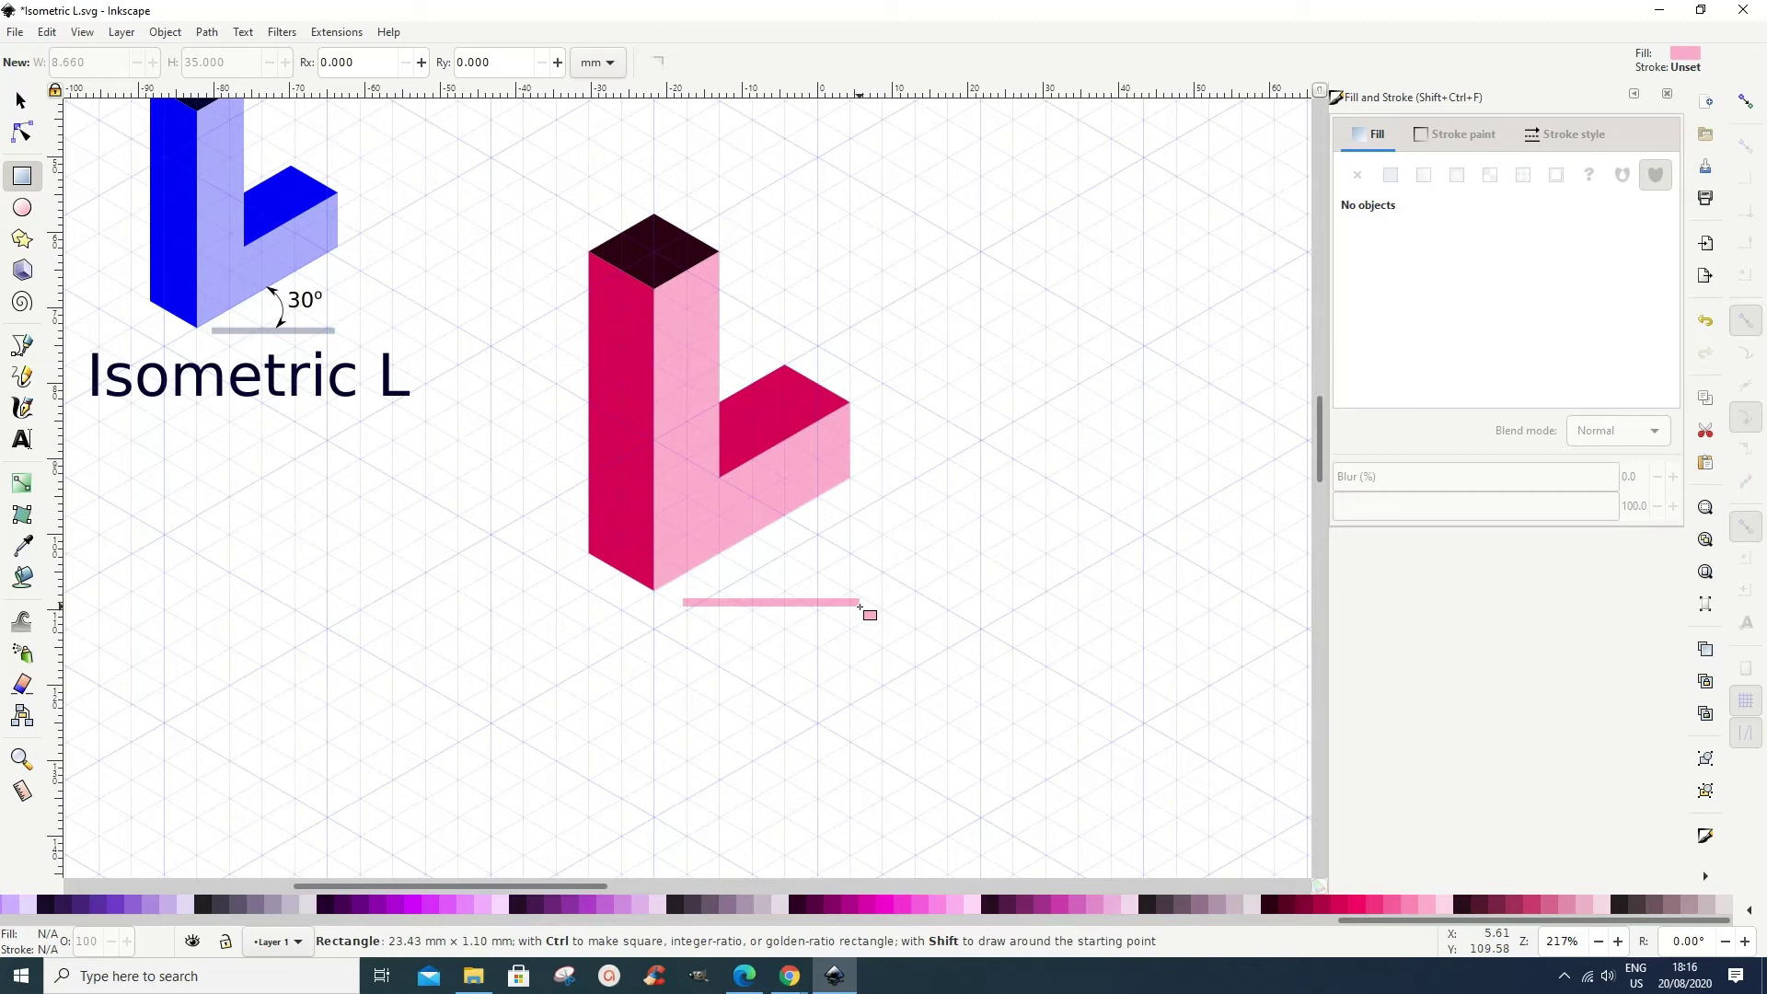
{"action": "left_click_drag", "start_coordinate": [862, 605], "coordinate": [863, 605]}
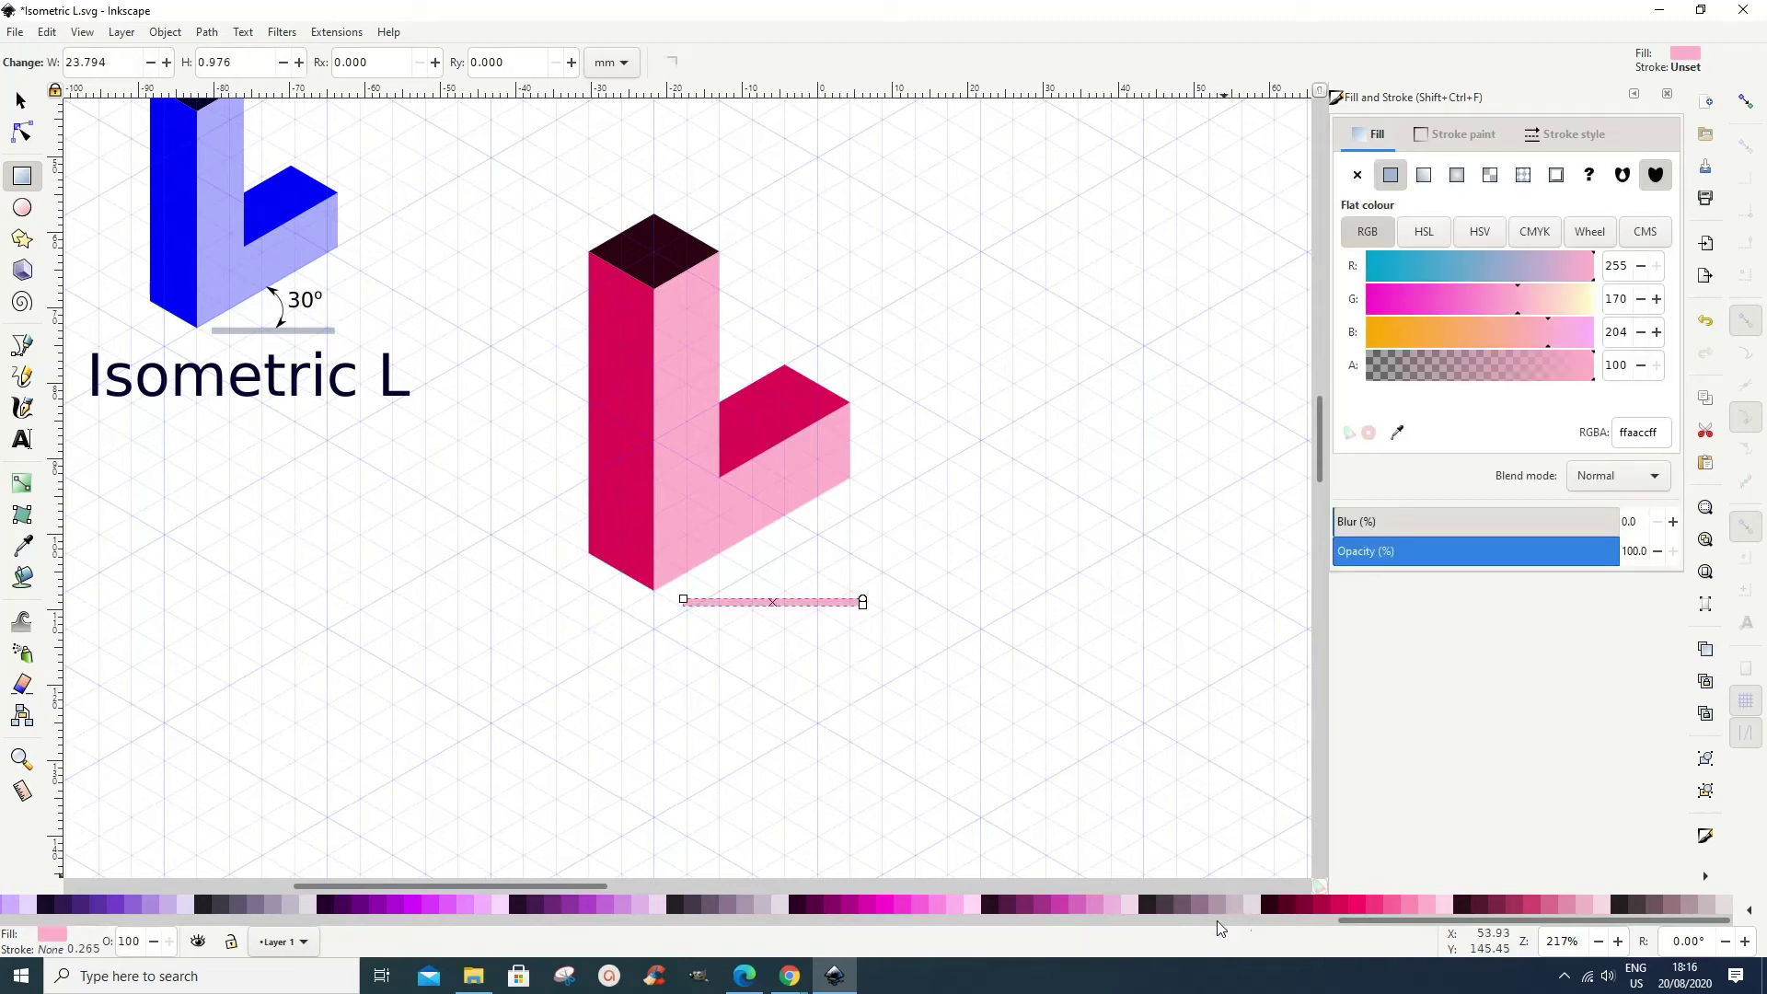
{"action": "left_click", "coordinate": [1166, 905]}
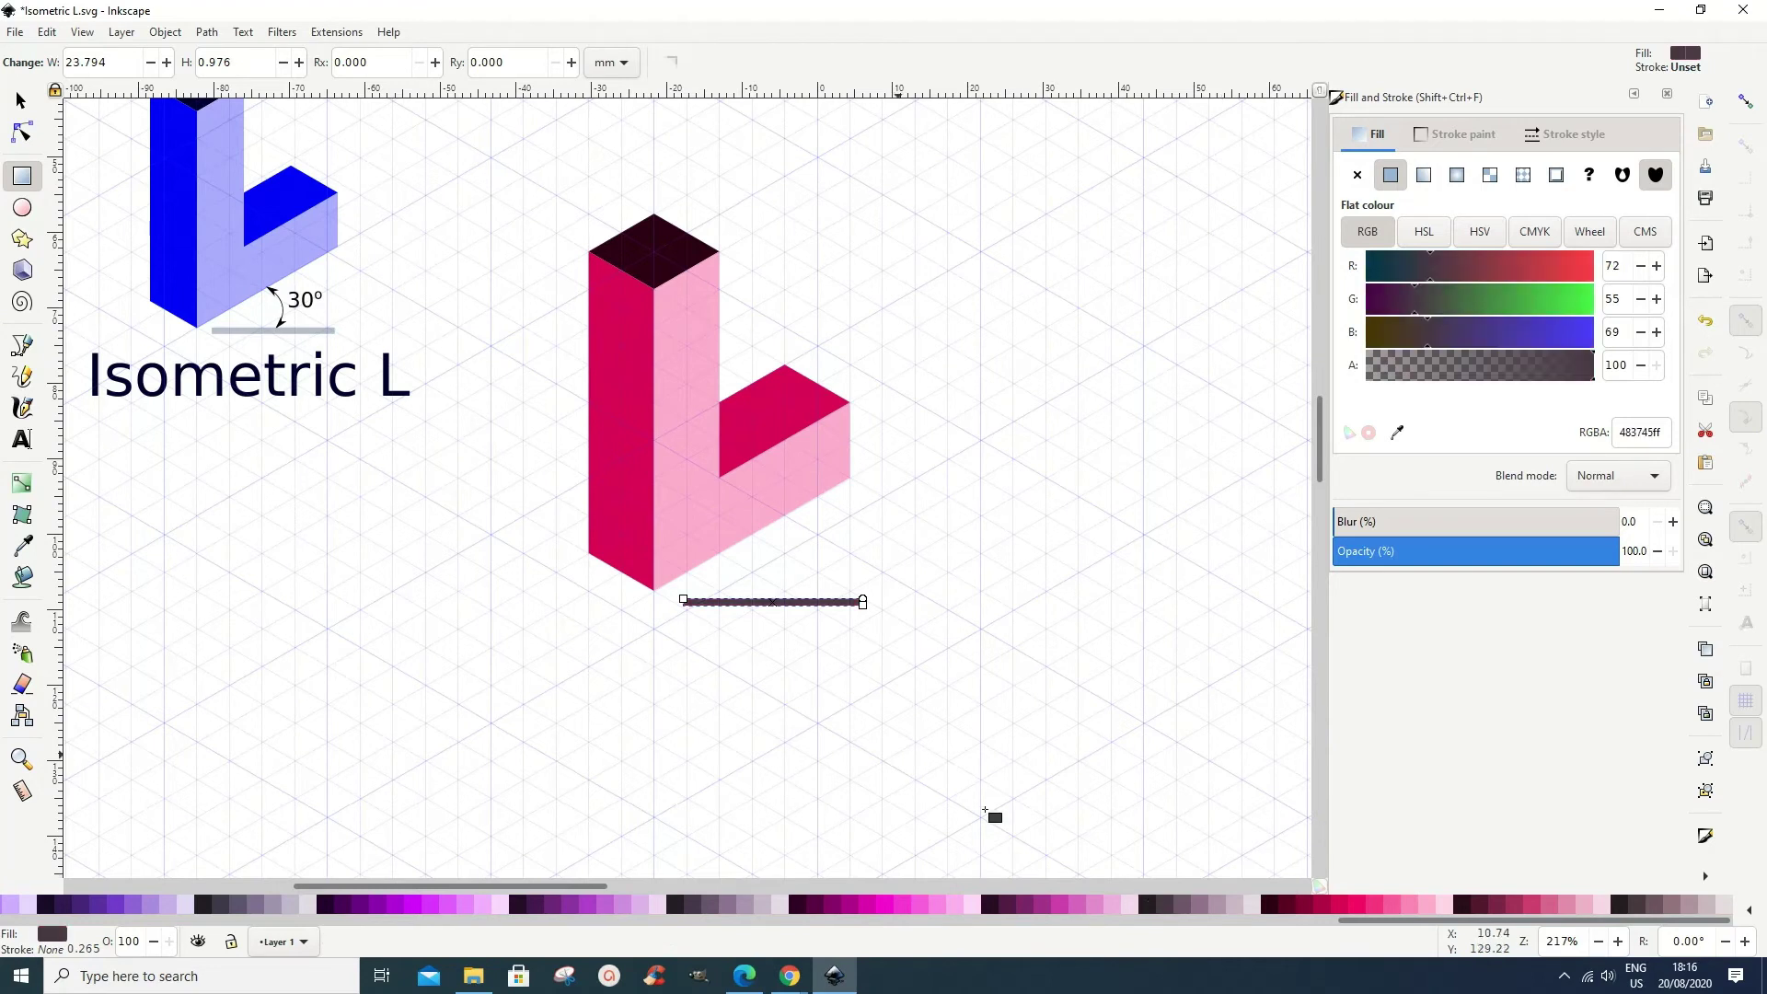
{"action": "left_click", "coordinate": [1220, 907]}
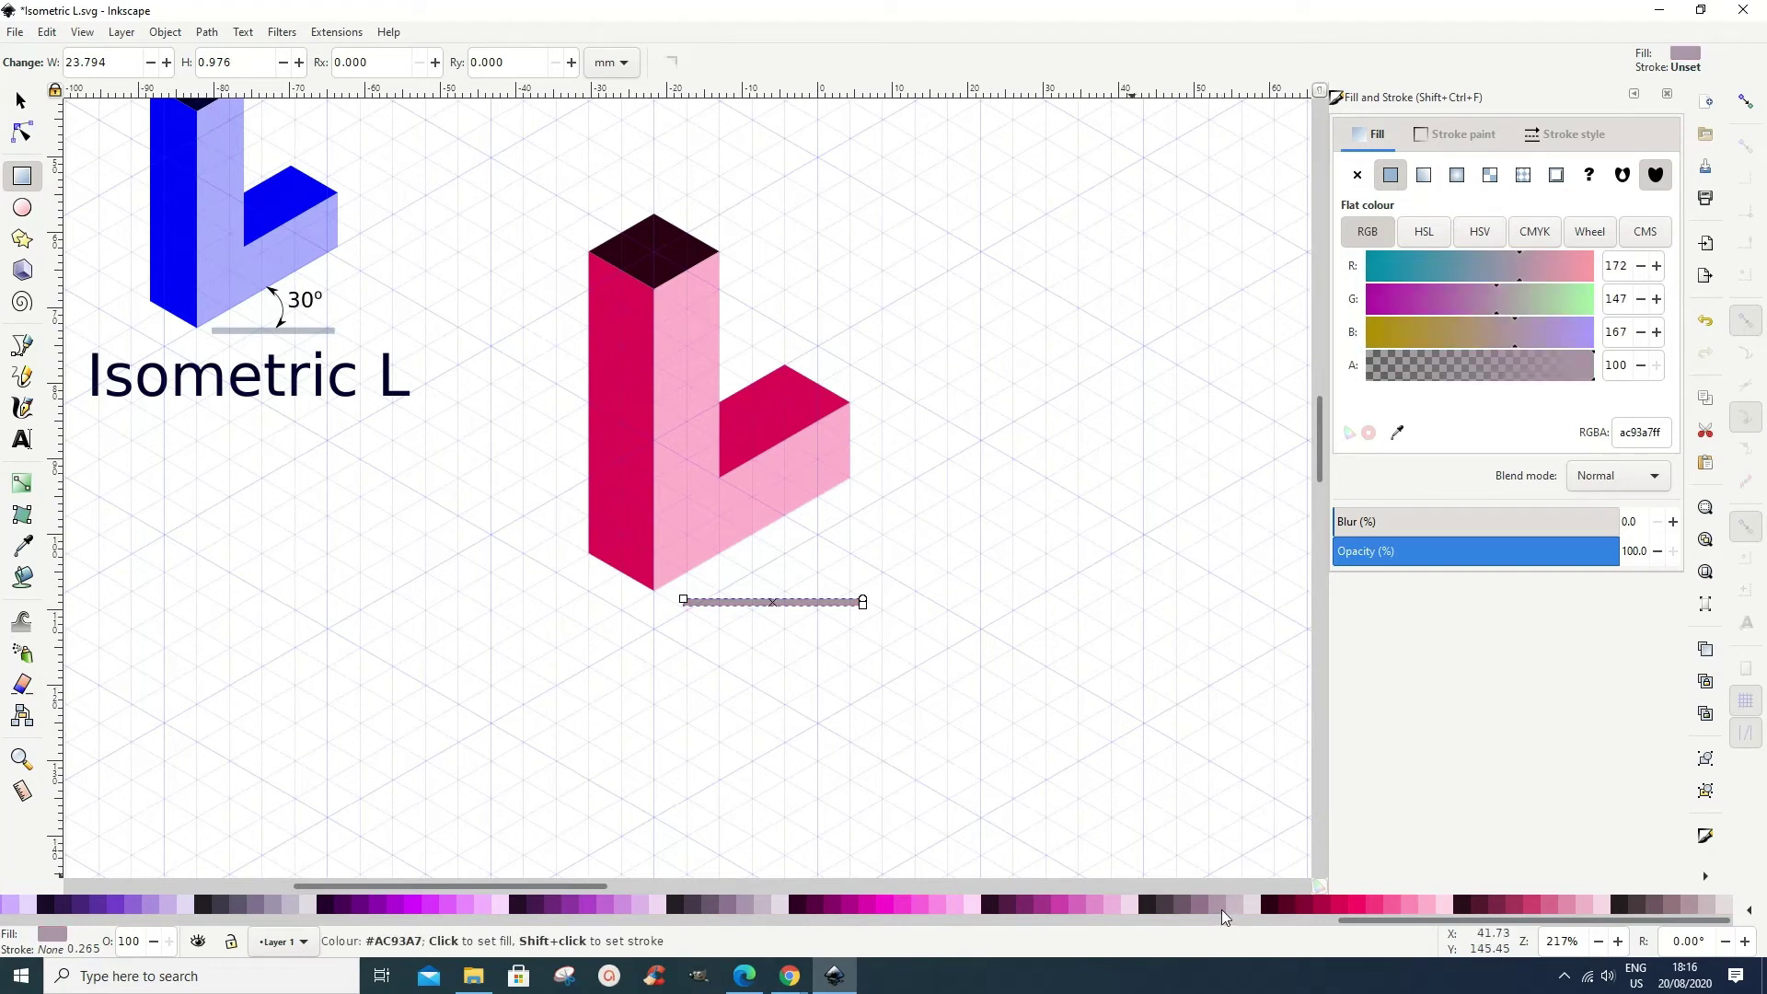
{"action": "left_click", "coordinate": [1238, 908]}
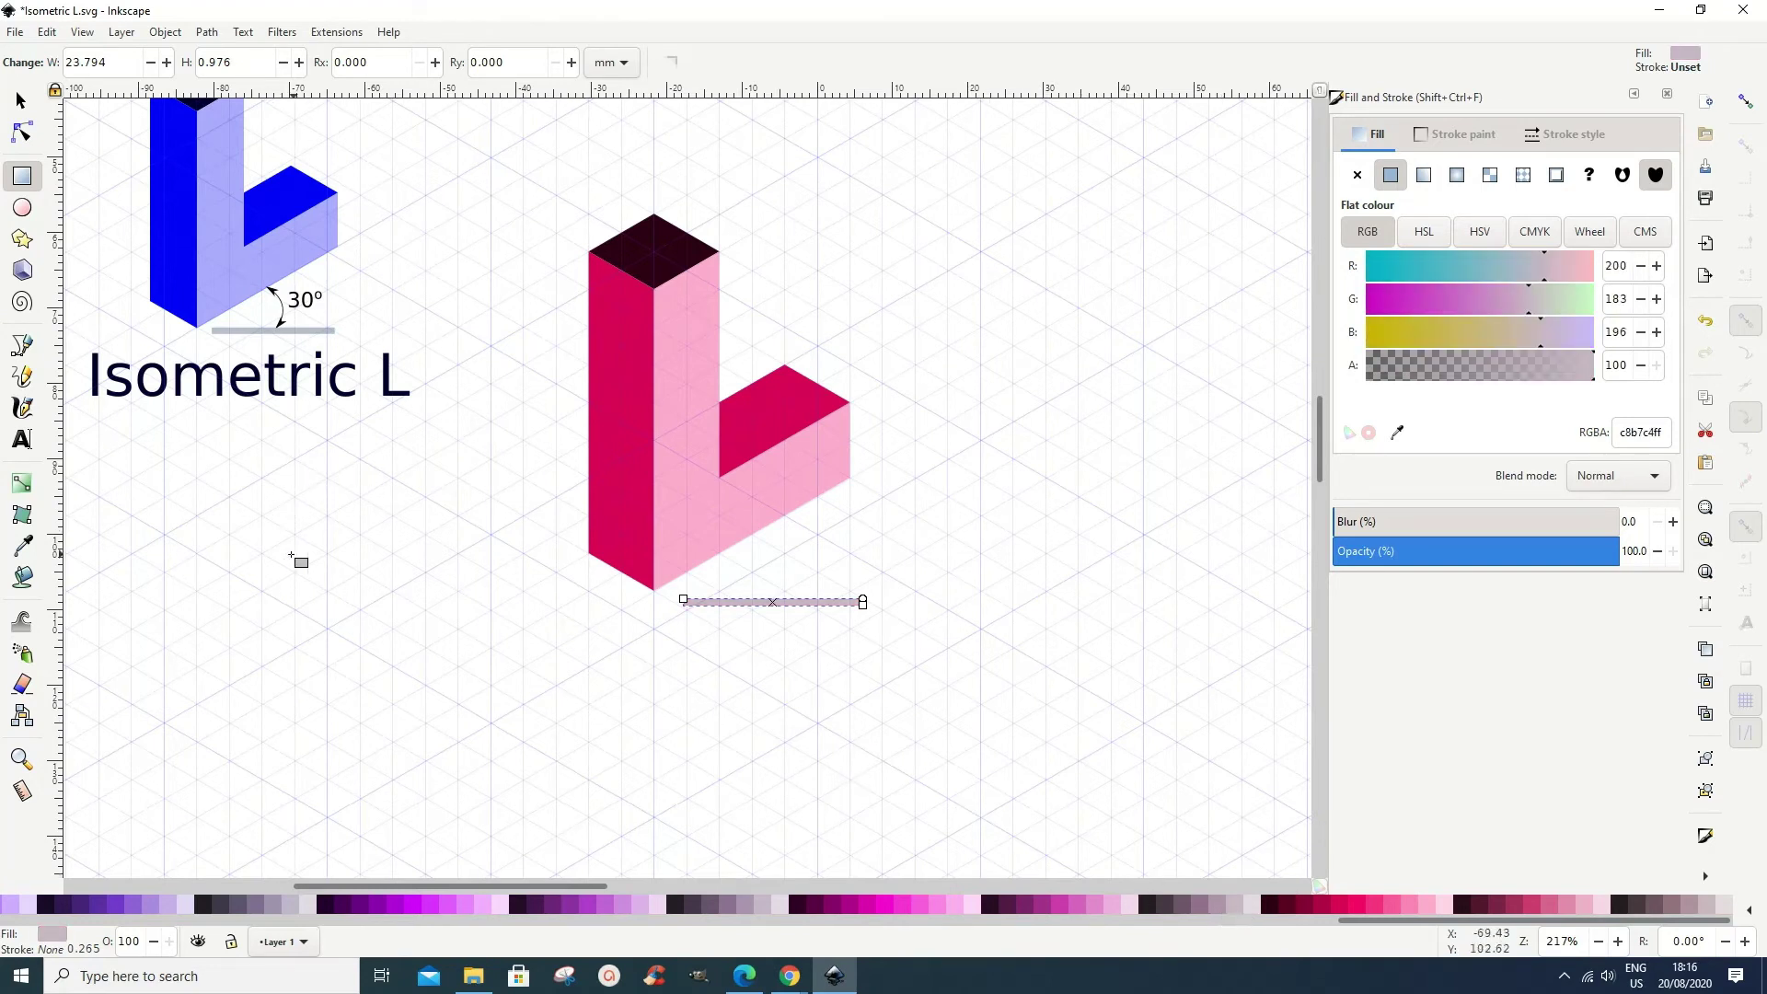
Move the thin bar closer to the L's lowest corner, to about X -19.5, Y 107.6 mm, and deselect it.
{"action": "left_click", "coordinate": [20, 99]}
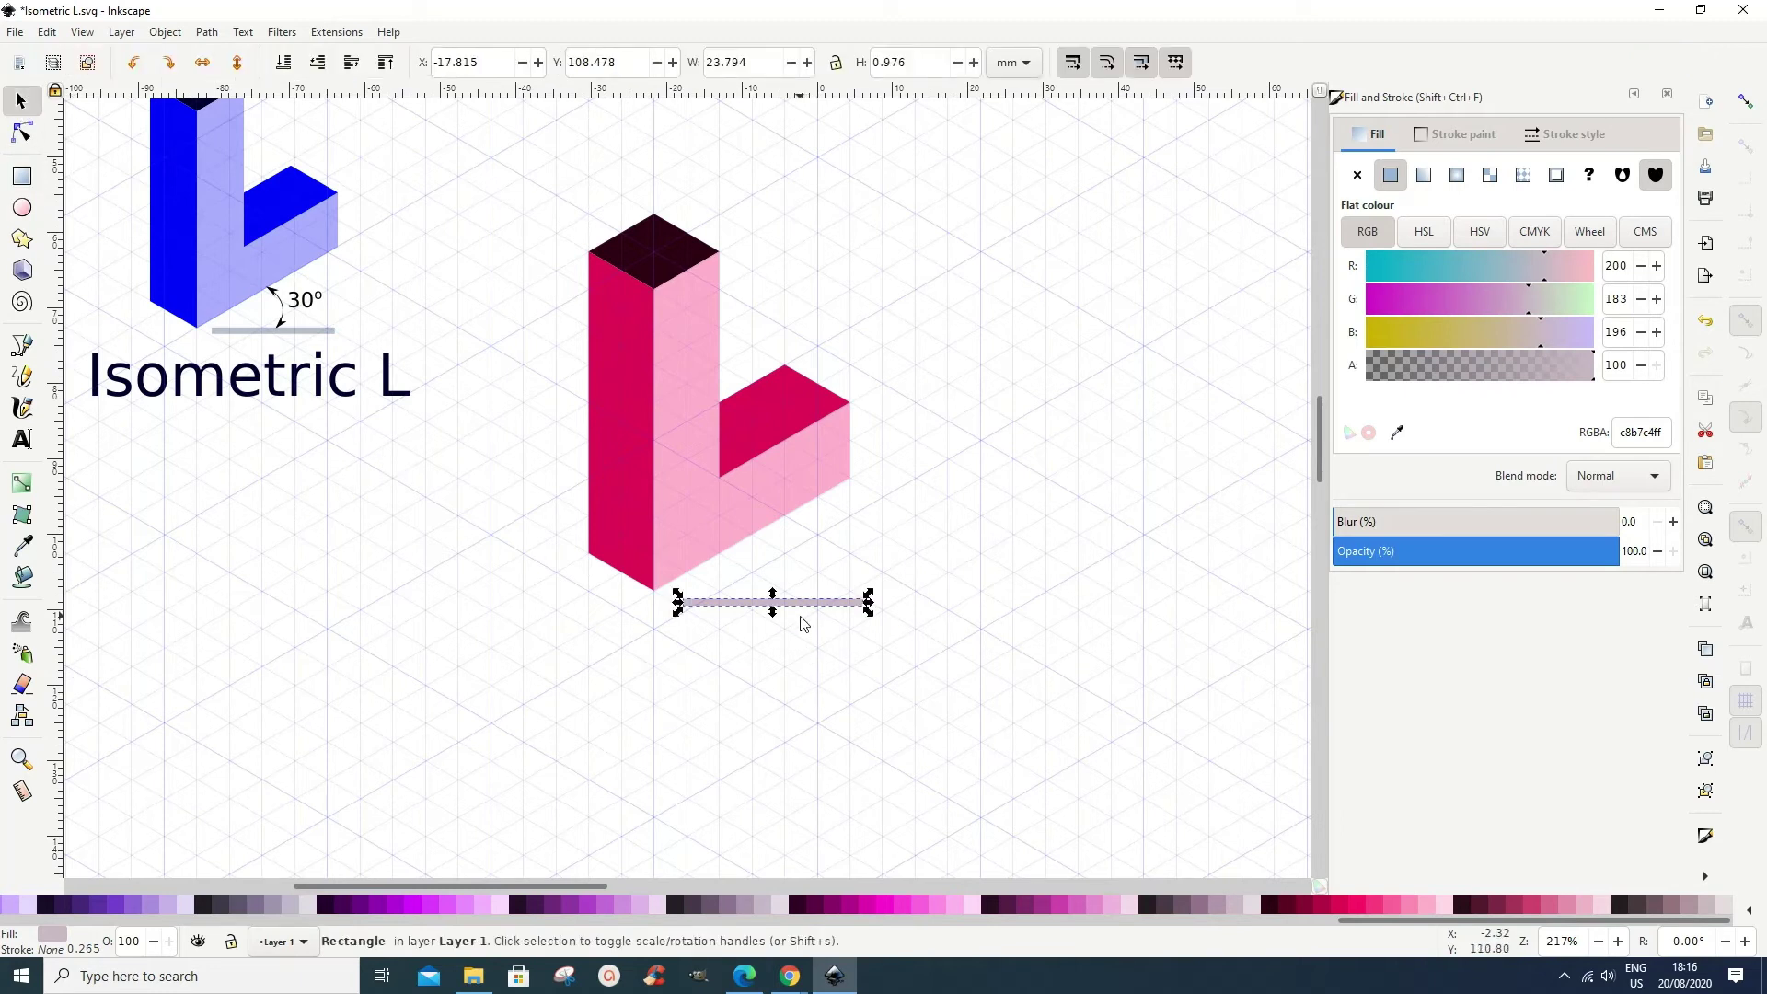
{"action": "left_click_drag", "start_coordinate": [800, 605], "coordinate": [787, 598]}
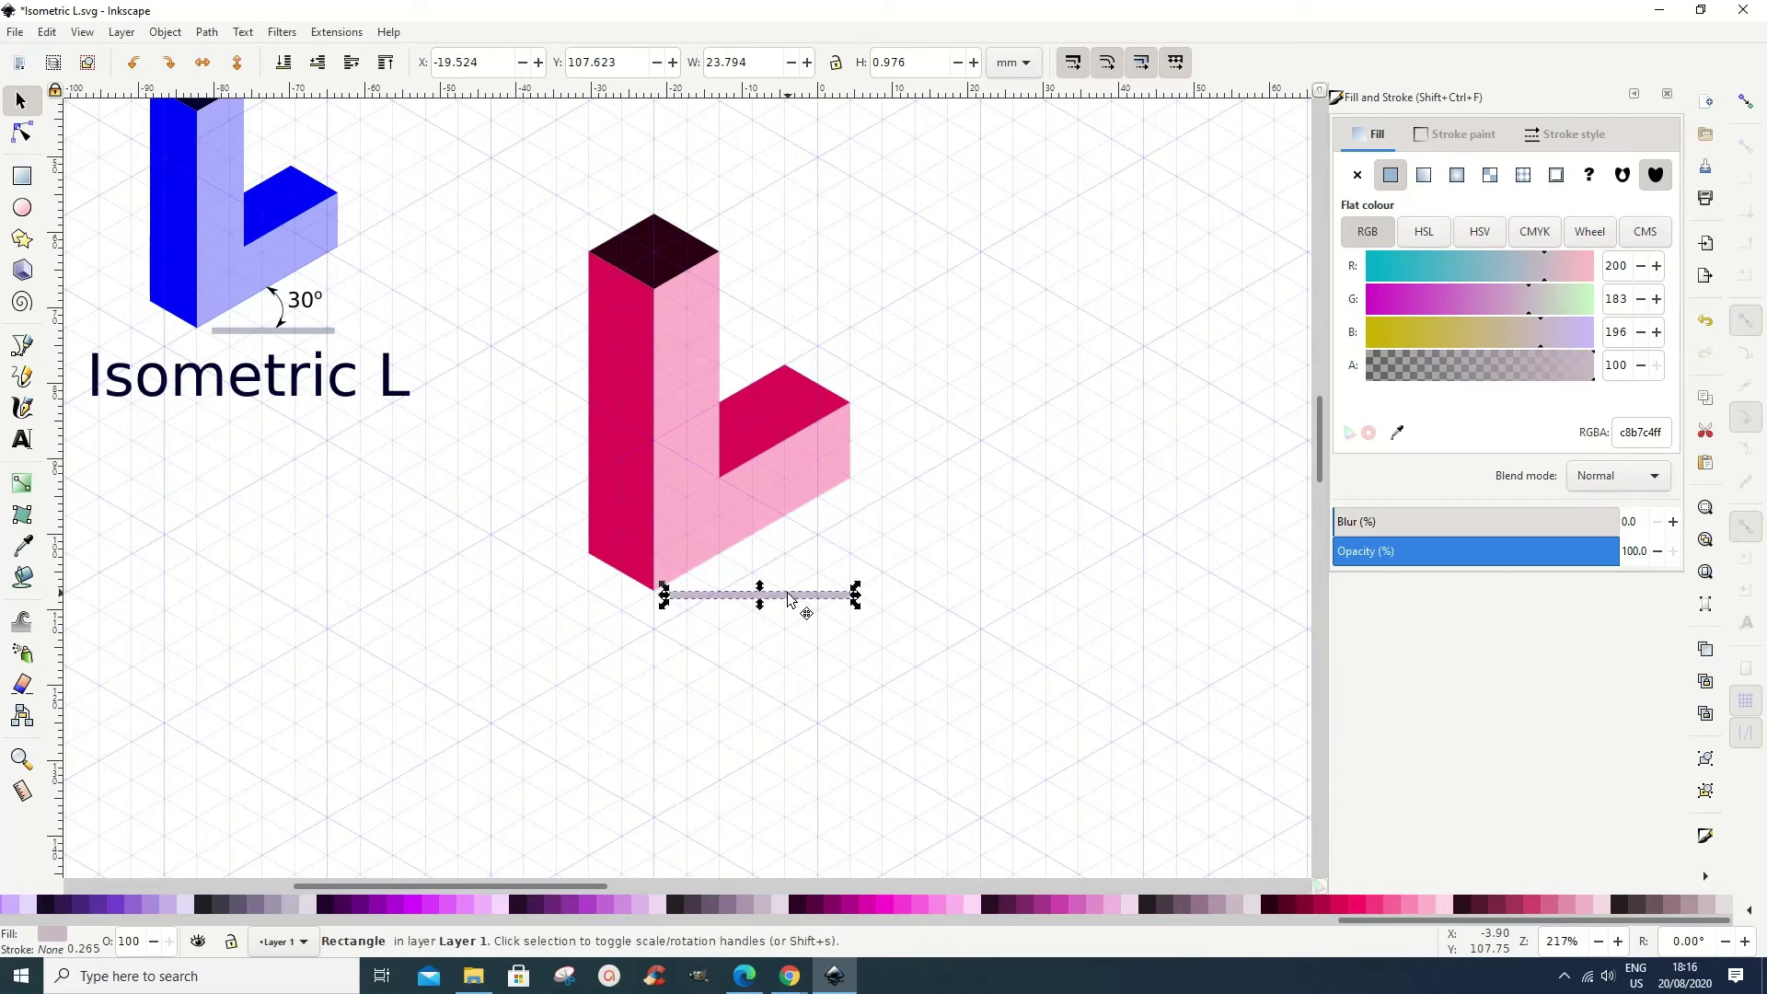
{"action": "left_click", "coordinate": [773, 675]}
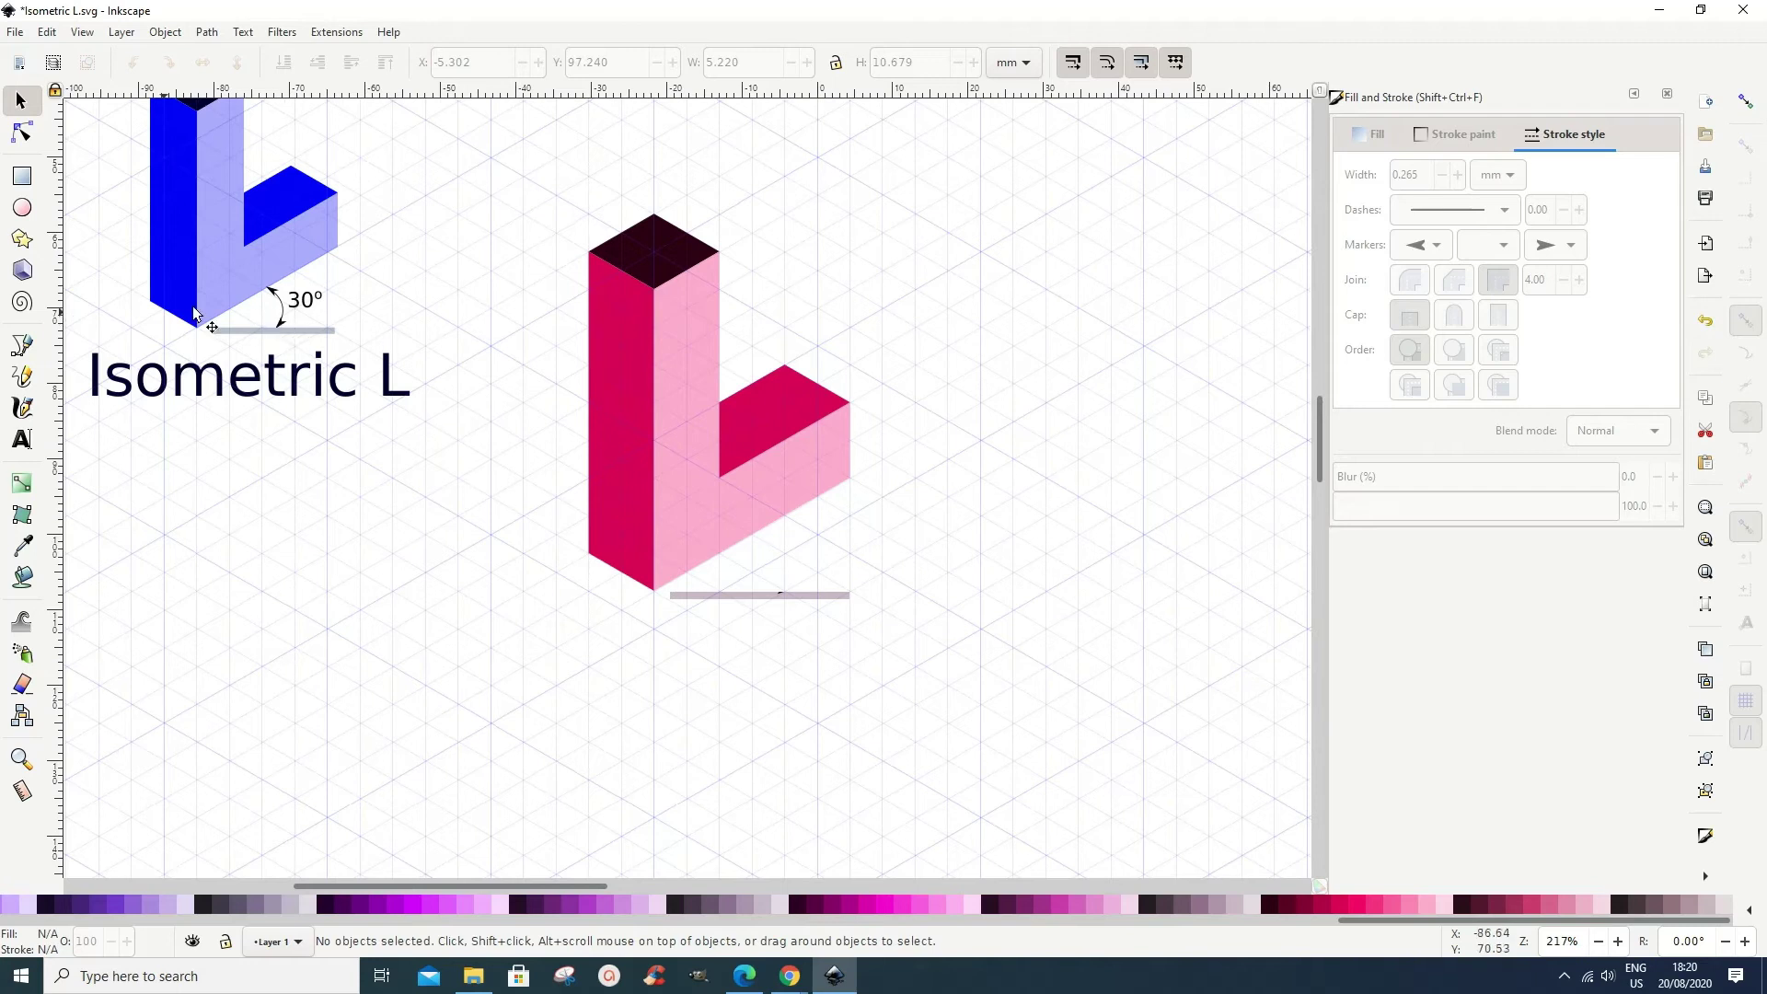
Draw an outward-bulging arc about 3.3 mm wide and 10.1 mm high from the foot's lower edge down to the bar.
{"action": "left_click", "coordinate": [23, 346]}
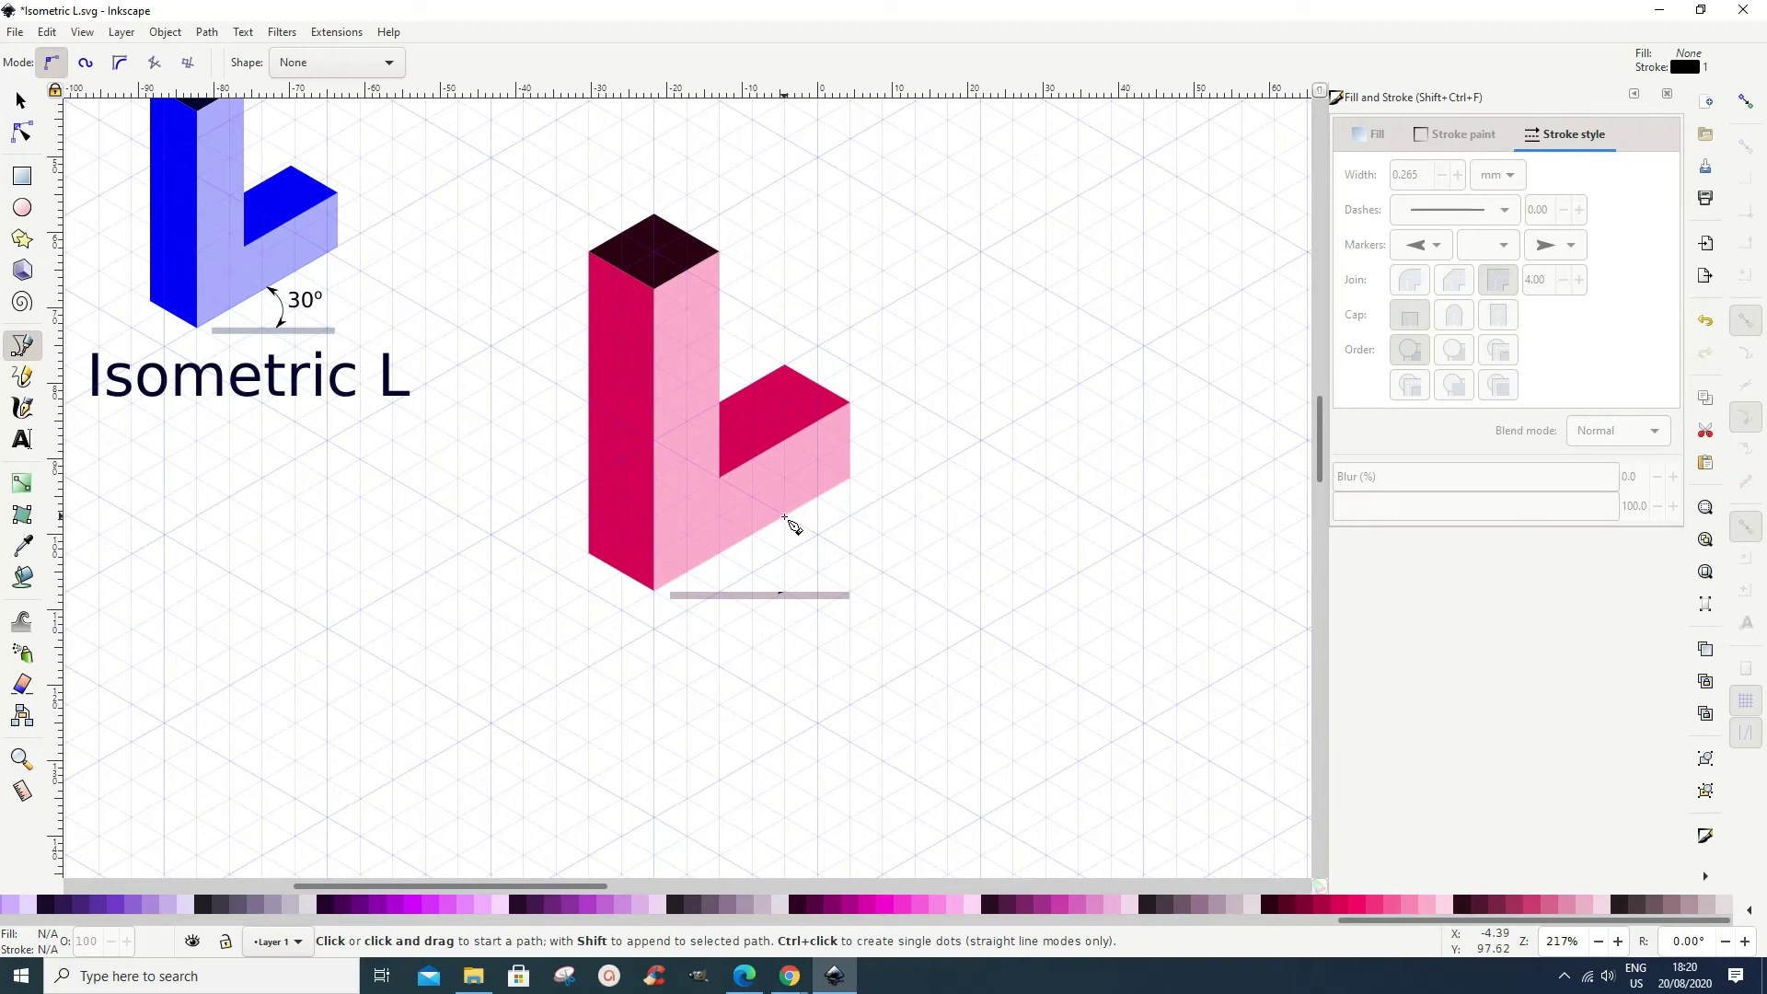
{"action": "left_click", "coordinate": [785, 518]}
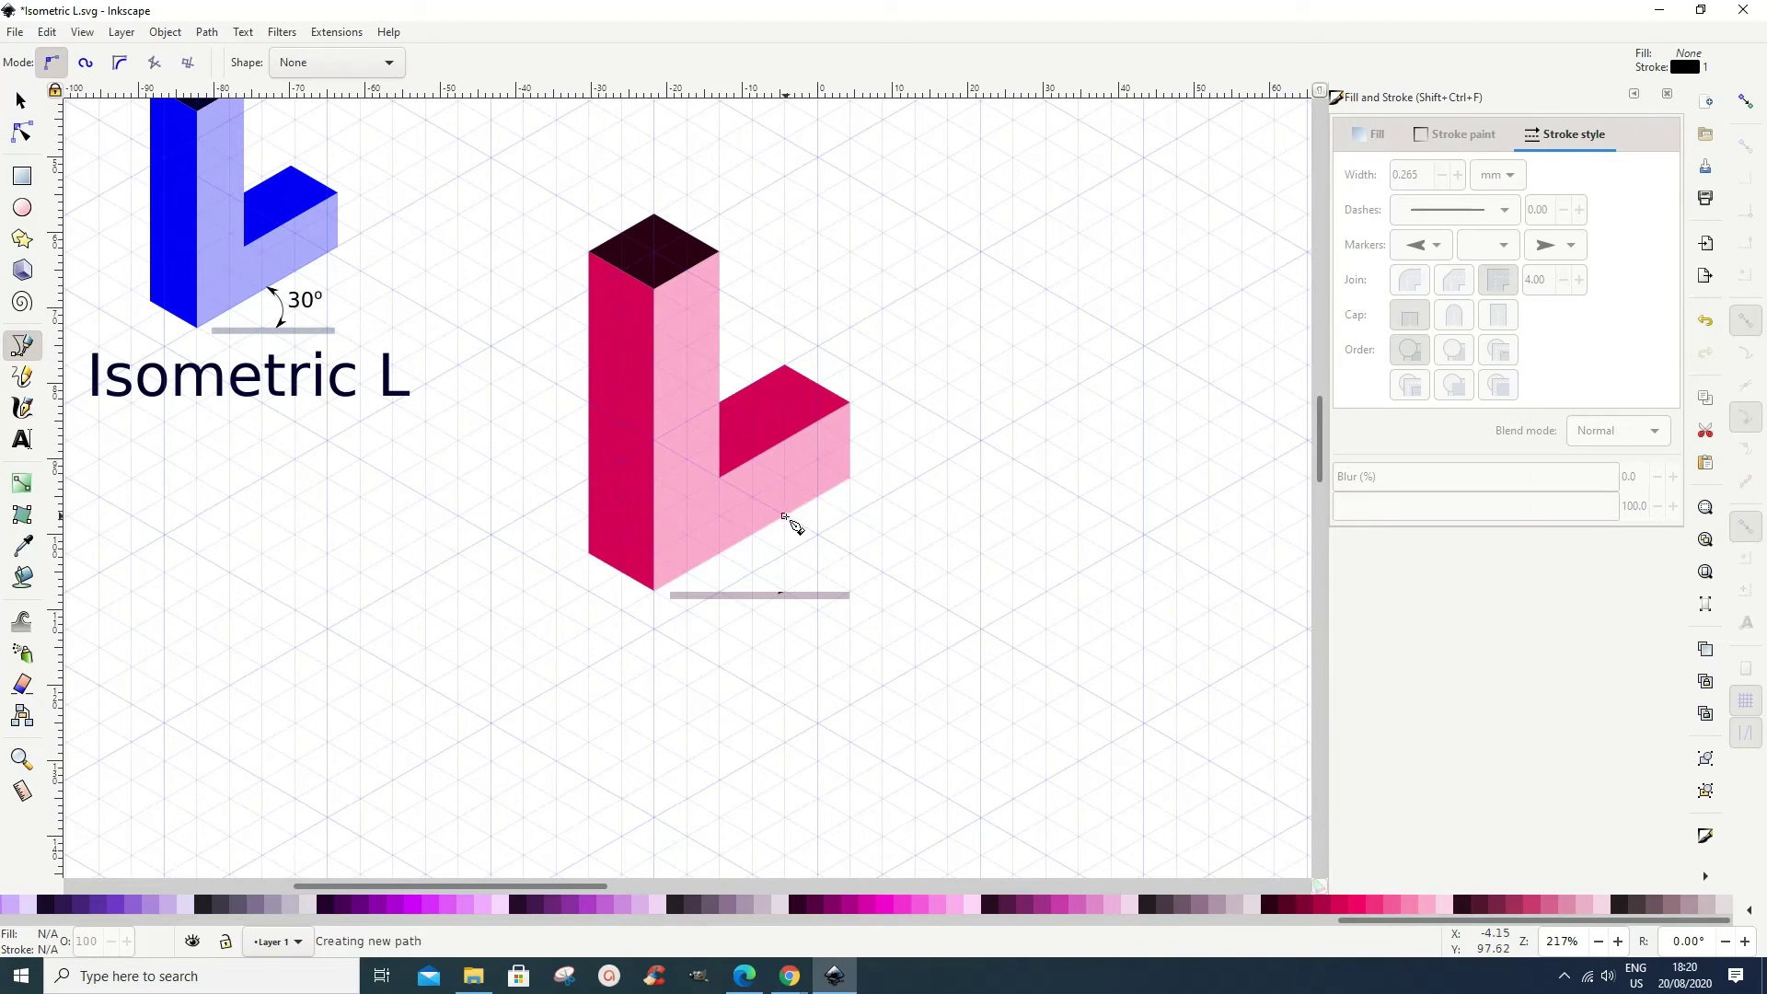
{"action": "left_click_drag", "start_coordinate": [786, 519], "coordinate": [837, 551]}
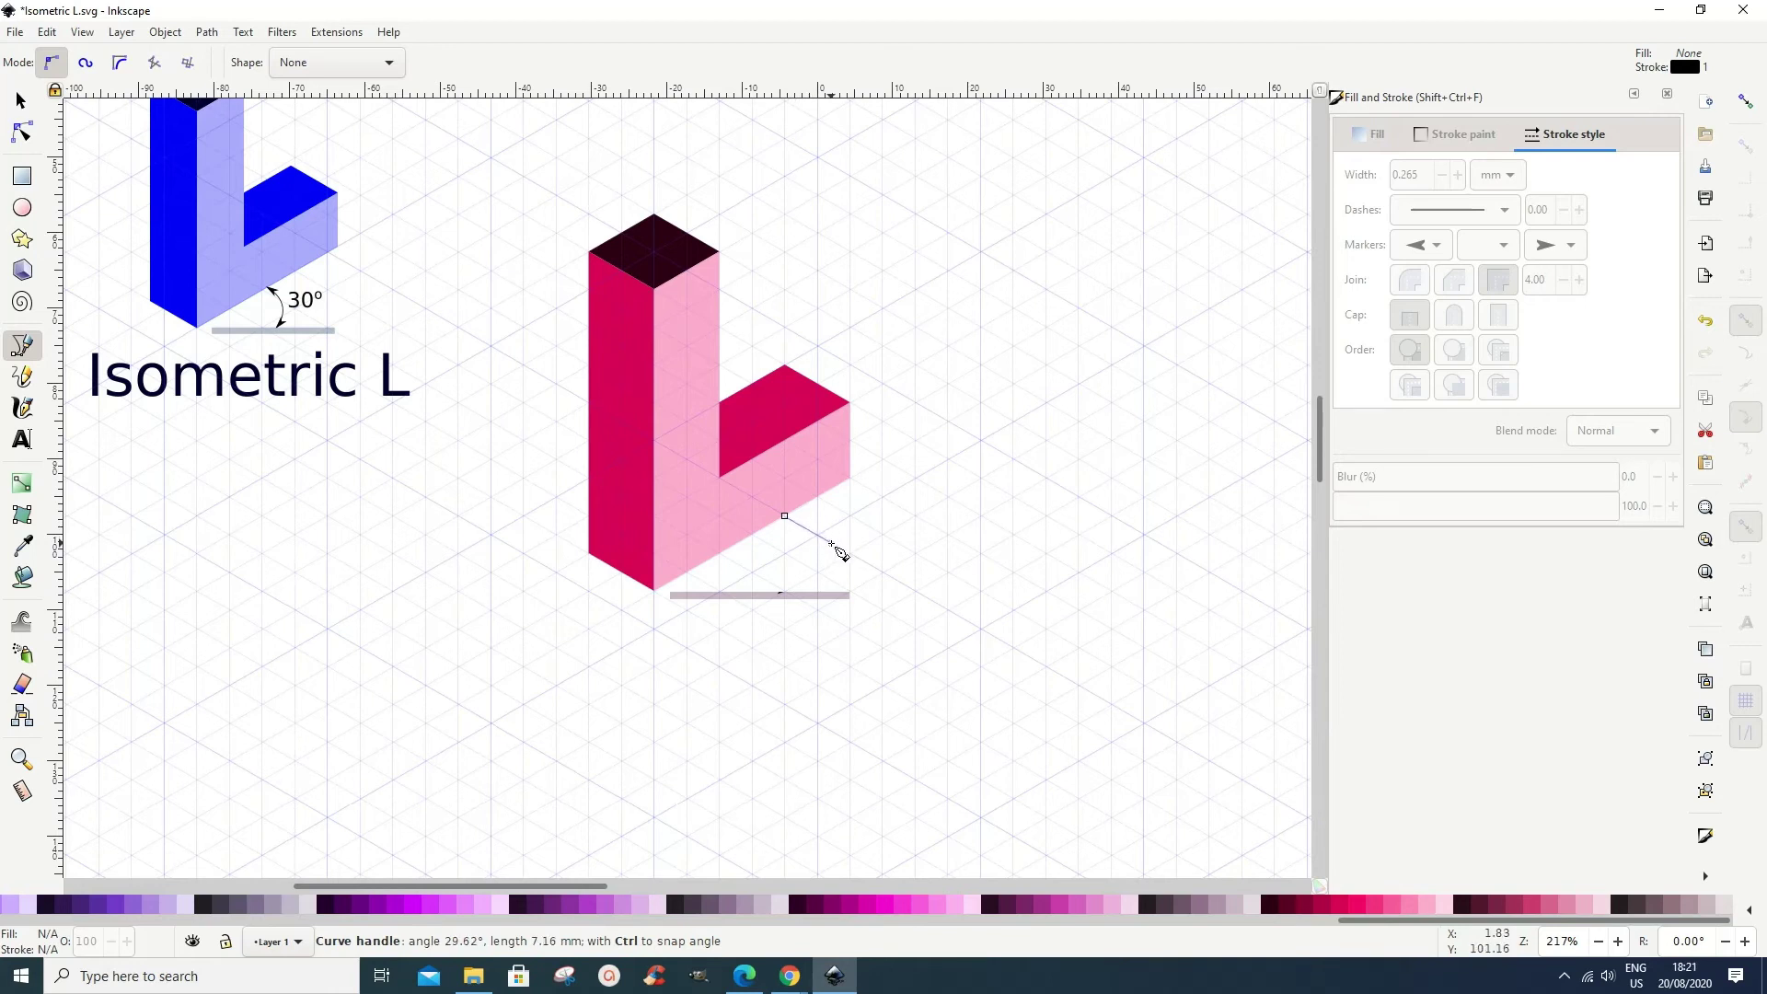
{"action": "left_click_drag", "start_coordinate": [837, 550], "coordinate": [842, 555]}
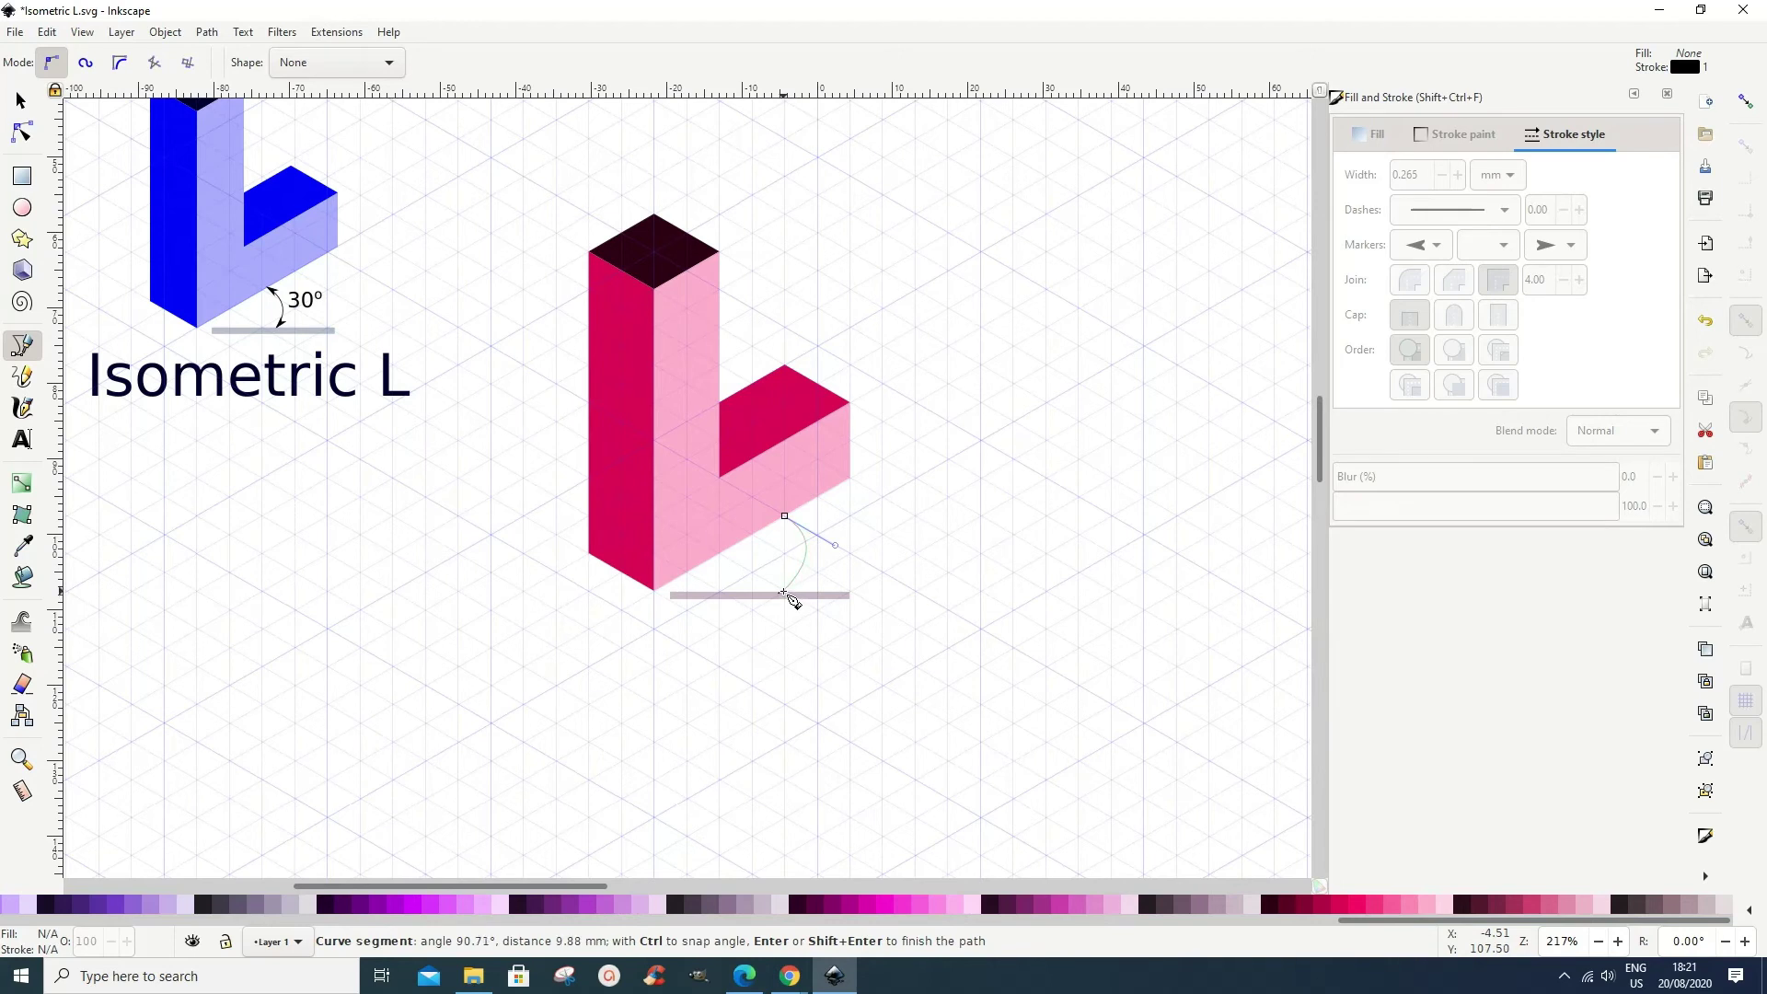
{"action": "double_click", "coordinate": [784, 593]}
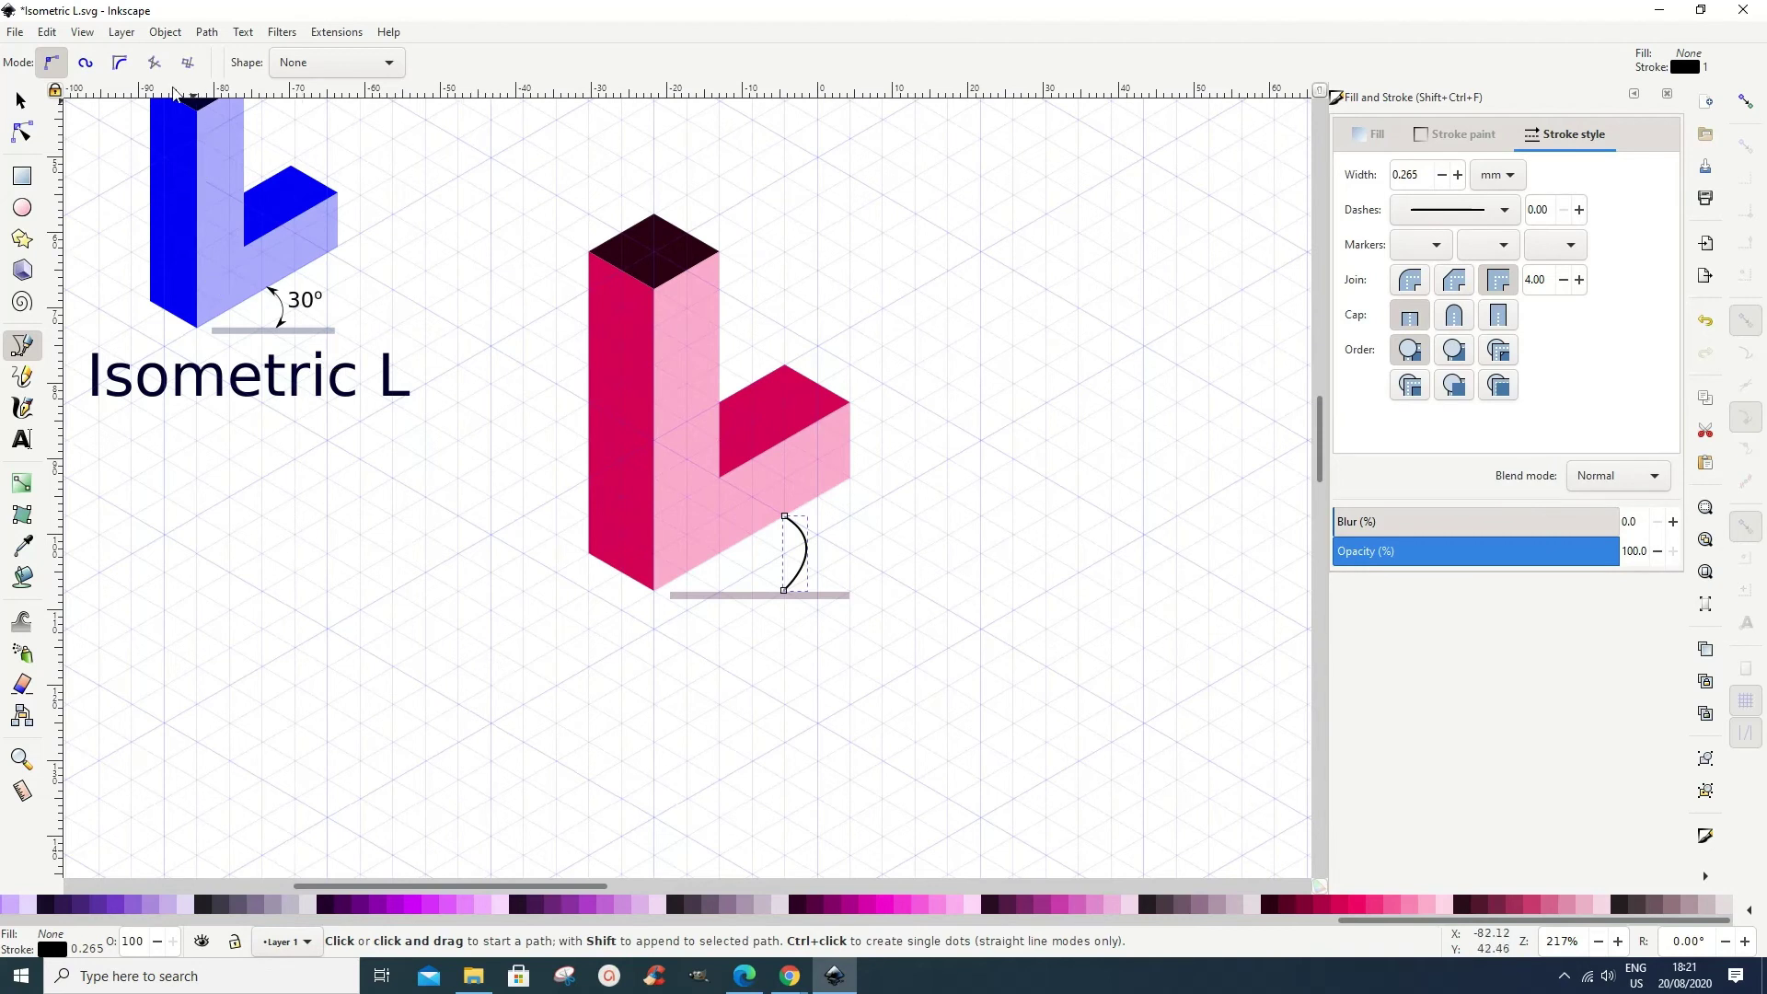
Give the arc a solid left-pointing arrowhead as start marker and a solid right-pointing arrowhead as end marker, then deselect it.
{"action": "left_click", "coordinate": [20, 99]}
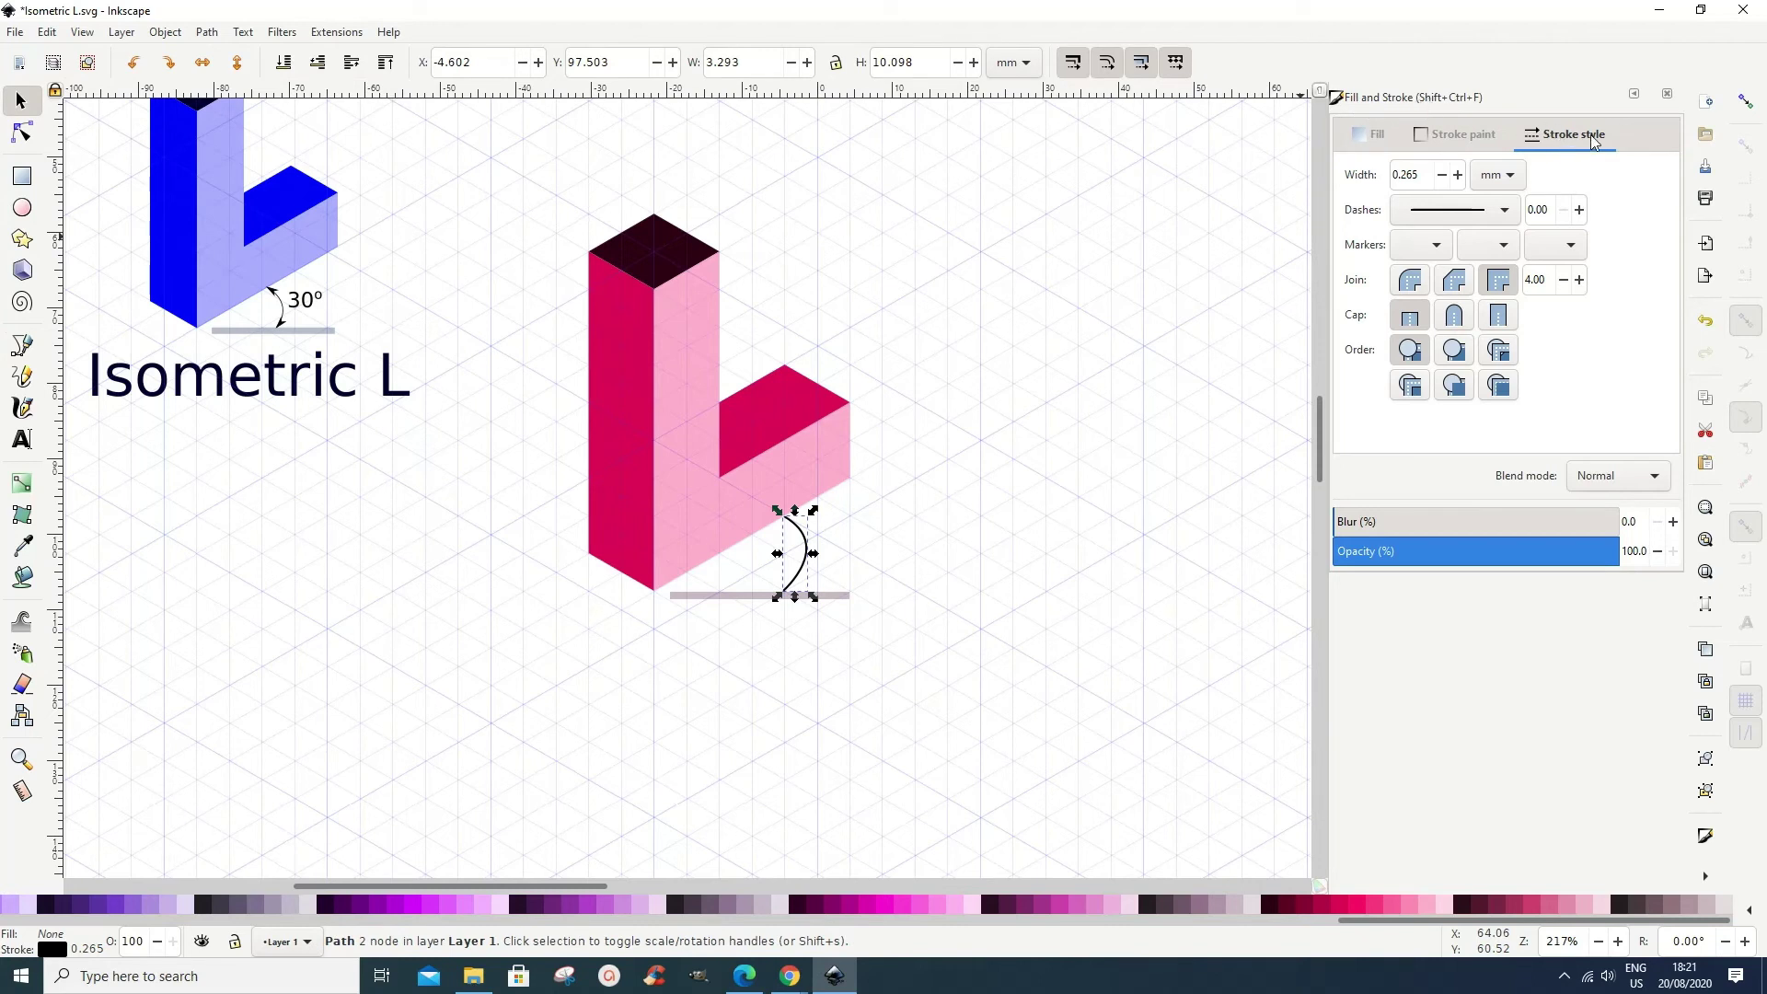
{"action": "left_click", "coordinate": [1436, 246]}
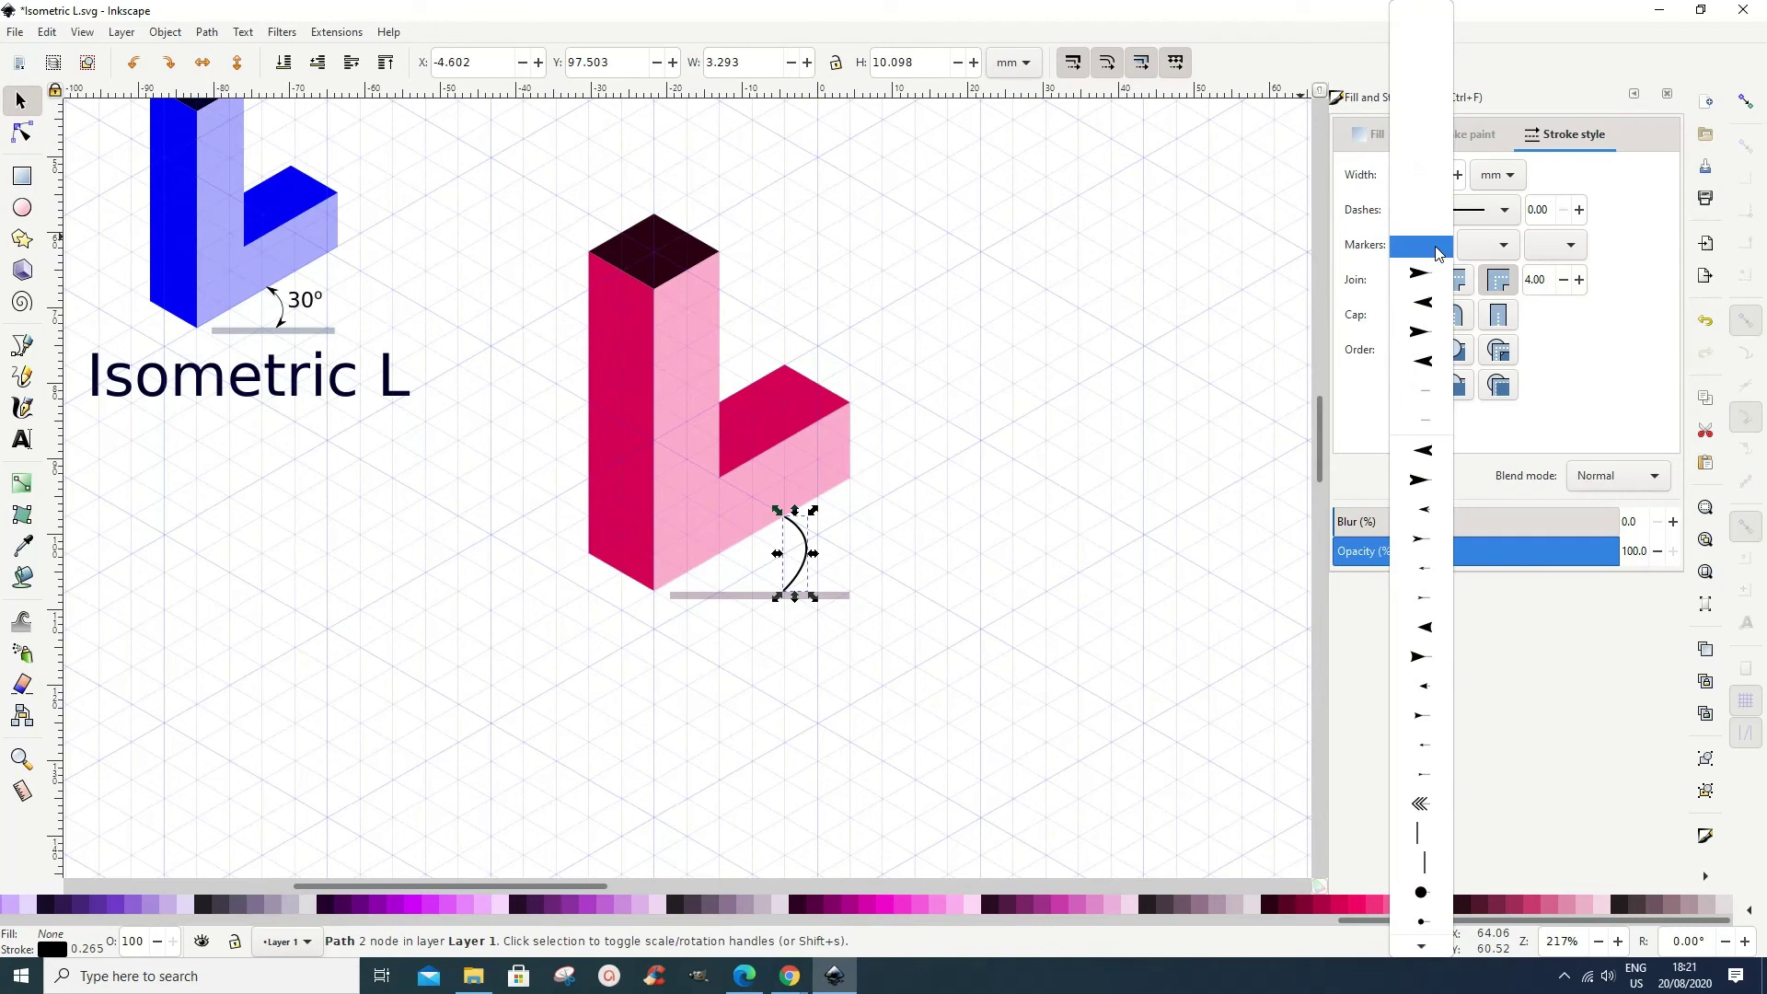
{"action": "left_click", "coordinate": [1424, 629]}
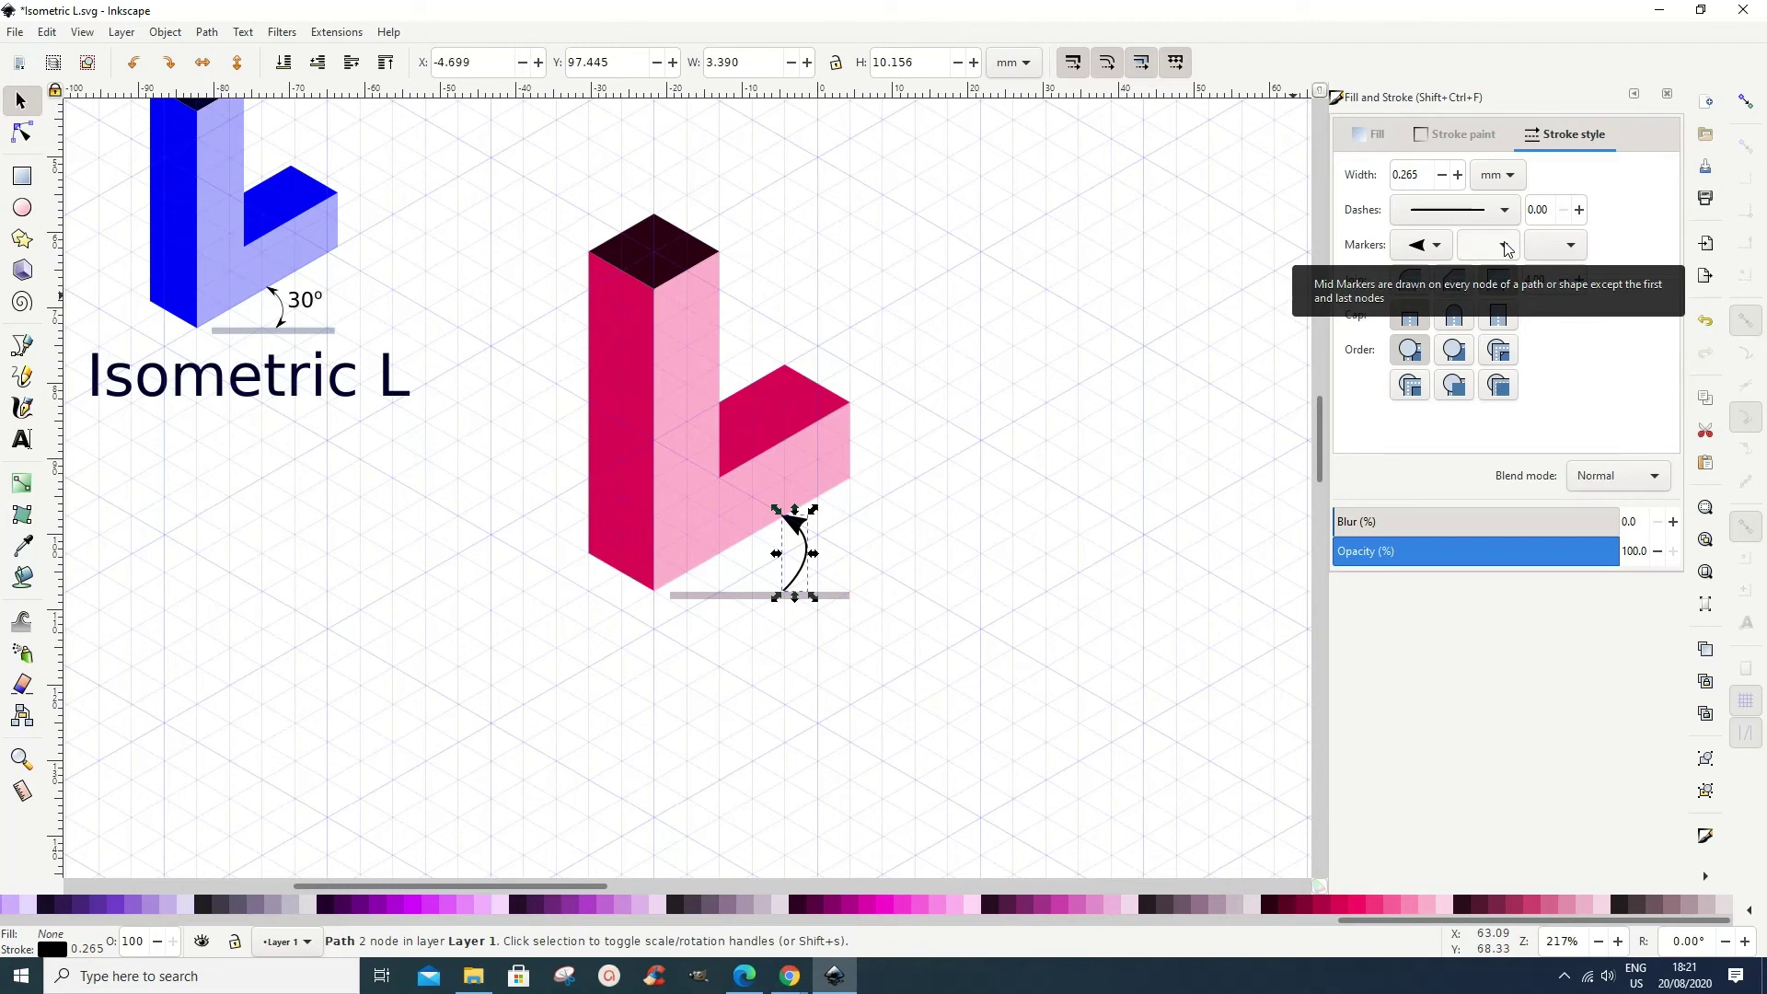
{"action": "left_click", "coordinate": [1573, 249]}
{"action": "left_click", "coordinate": [1573, 249]}
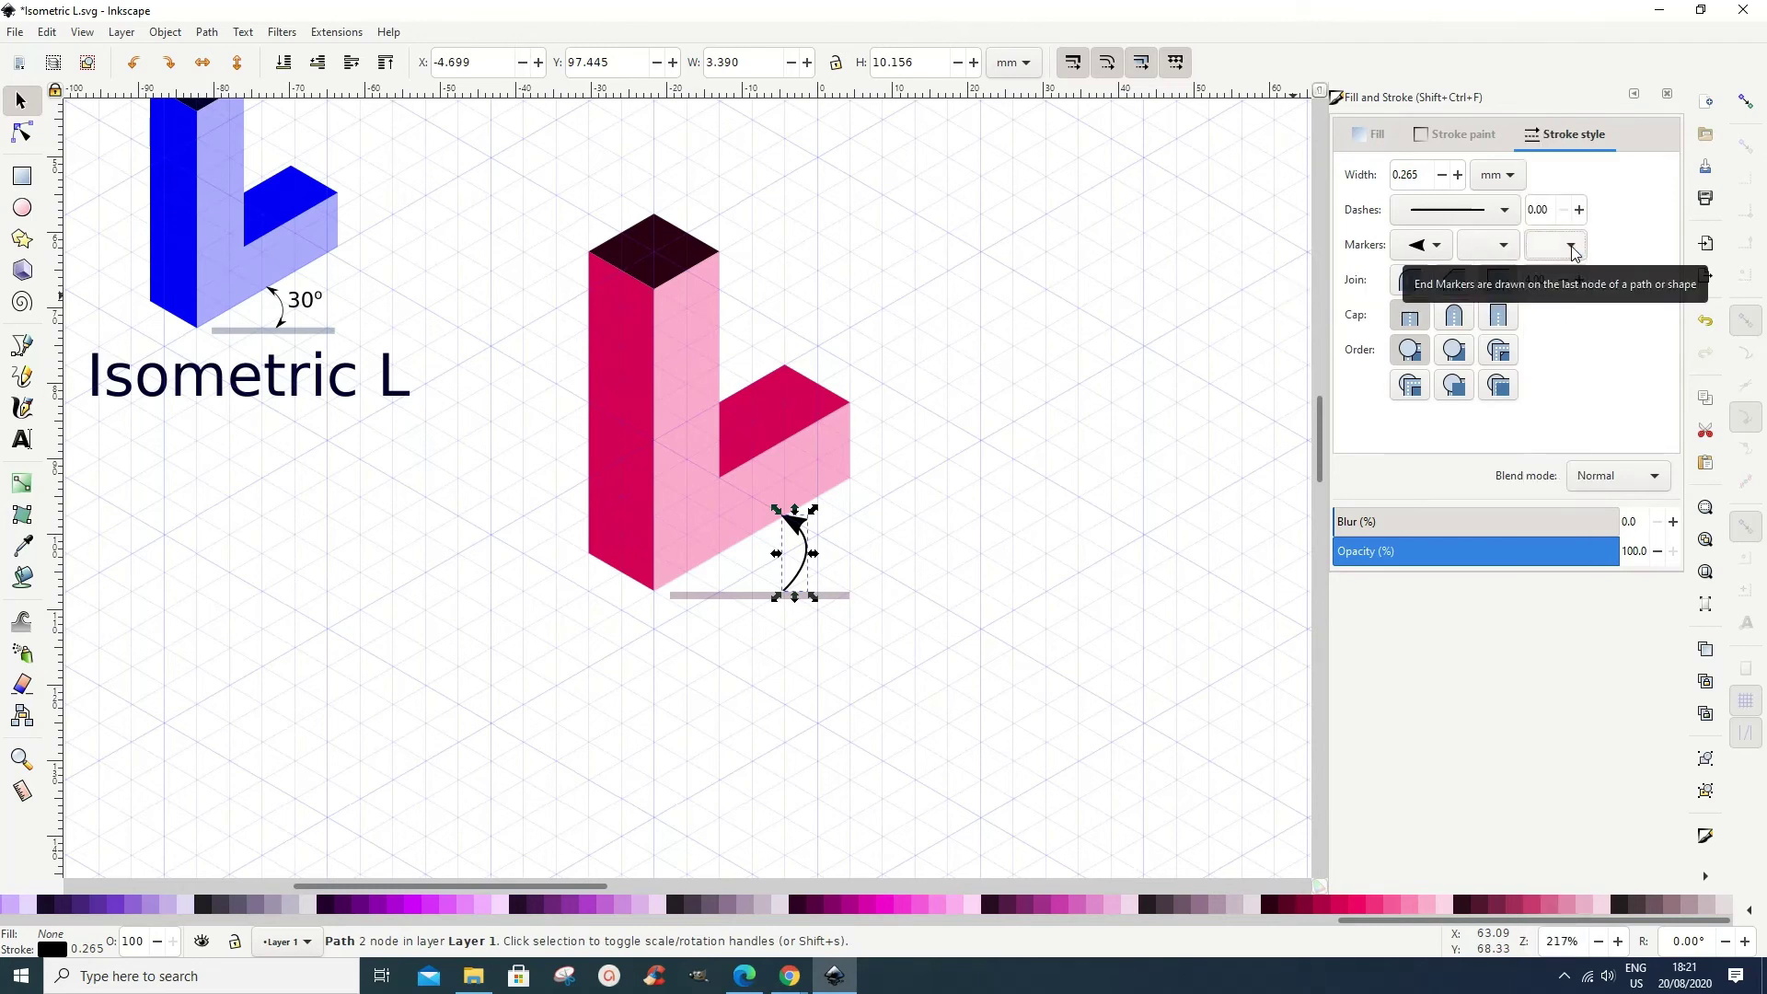
{"action": "left_click", "coordinate": [1573, 249]}
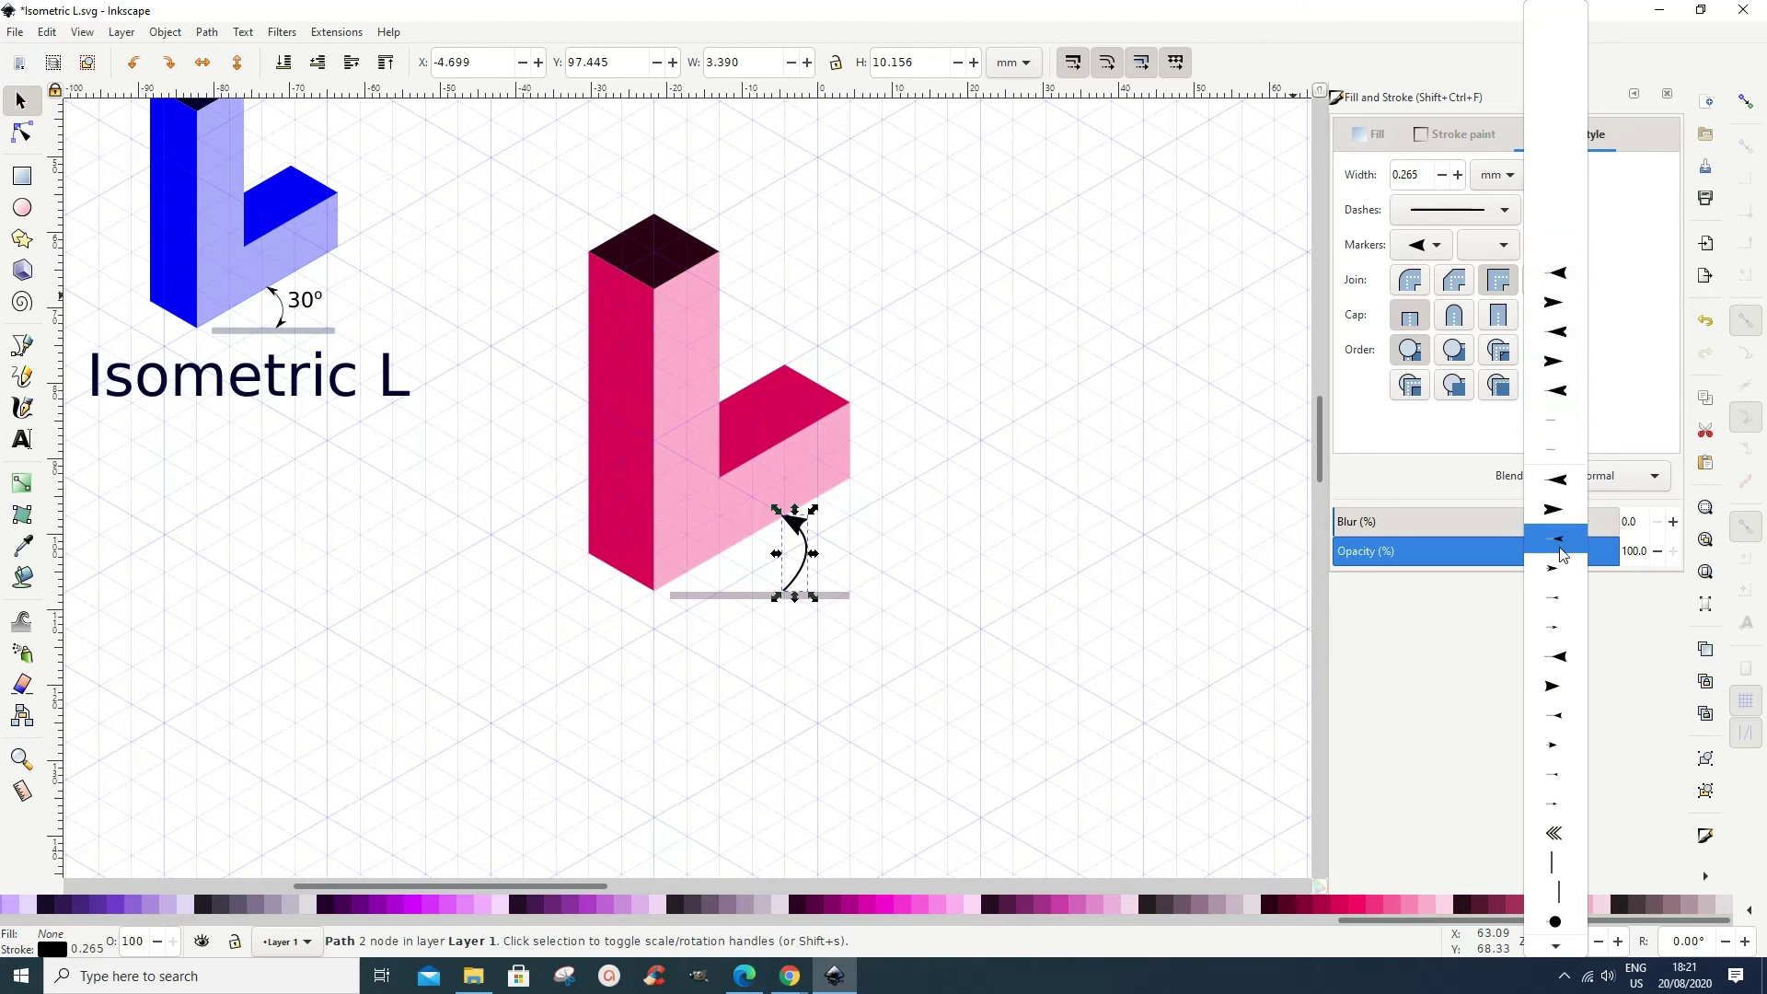
{"action": "left_click", "coordinate": [1567, 698]}
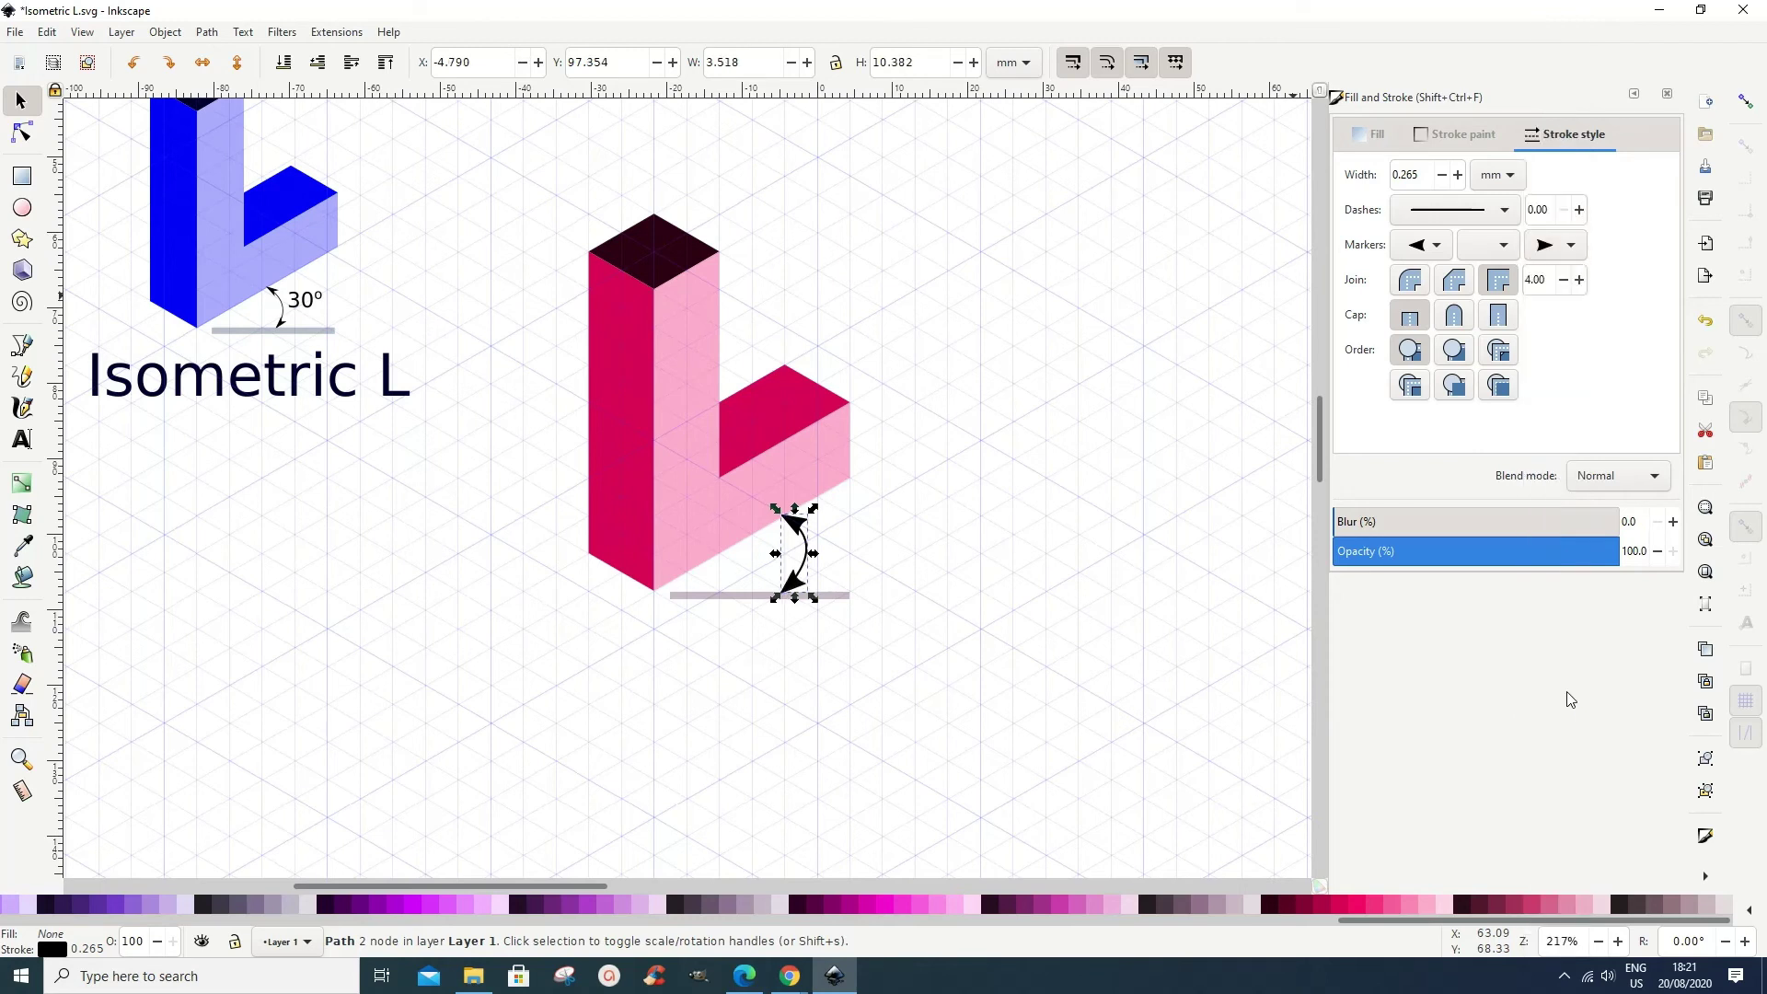
{"action": "left_click", "coordinate": [632, 690]}
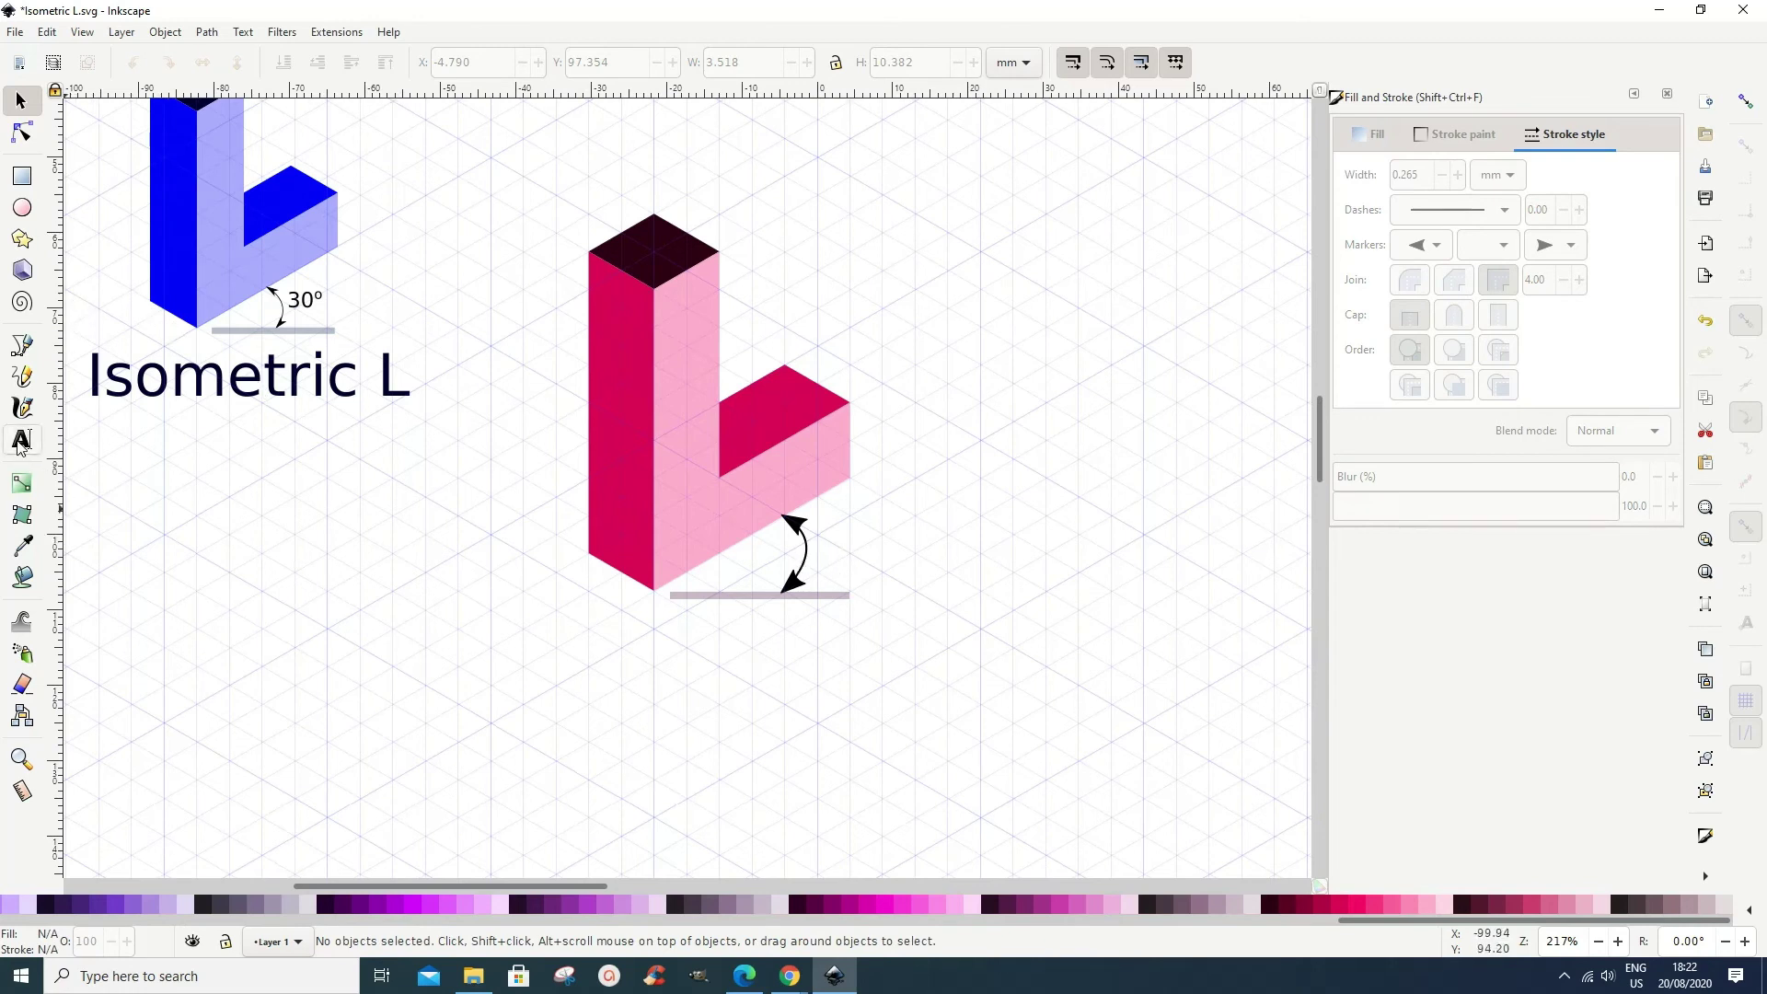
Add the text "30o" beside the double-headed arc as the angle label.
{"action": "left_click", "coordinate": [20, 442]}
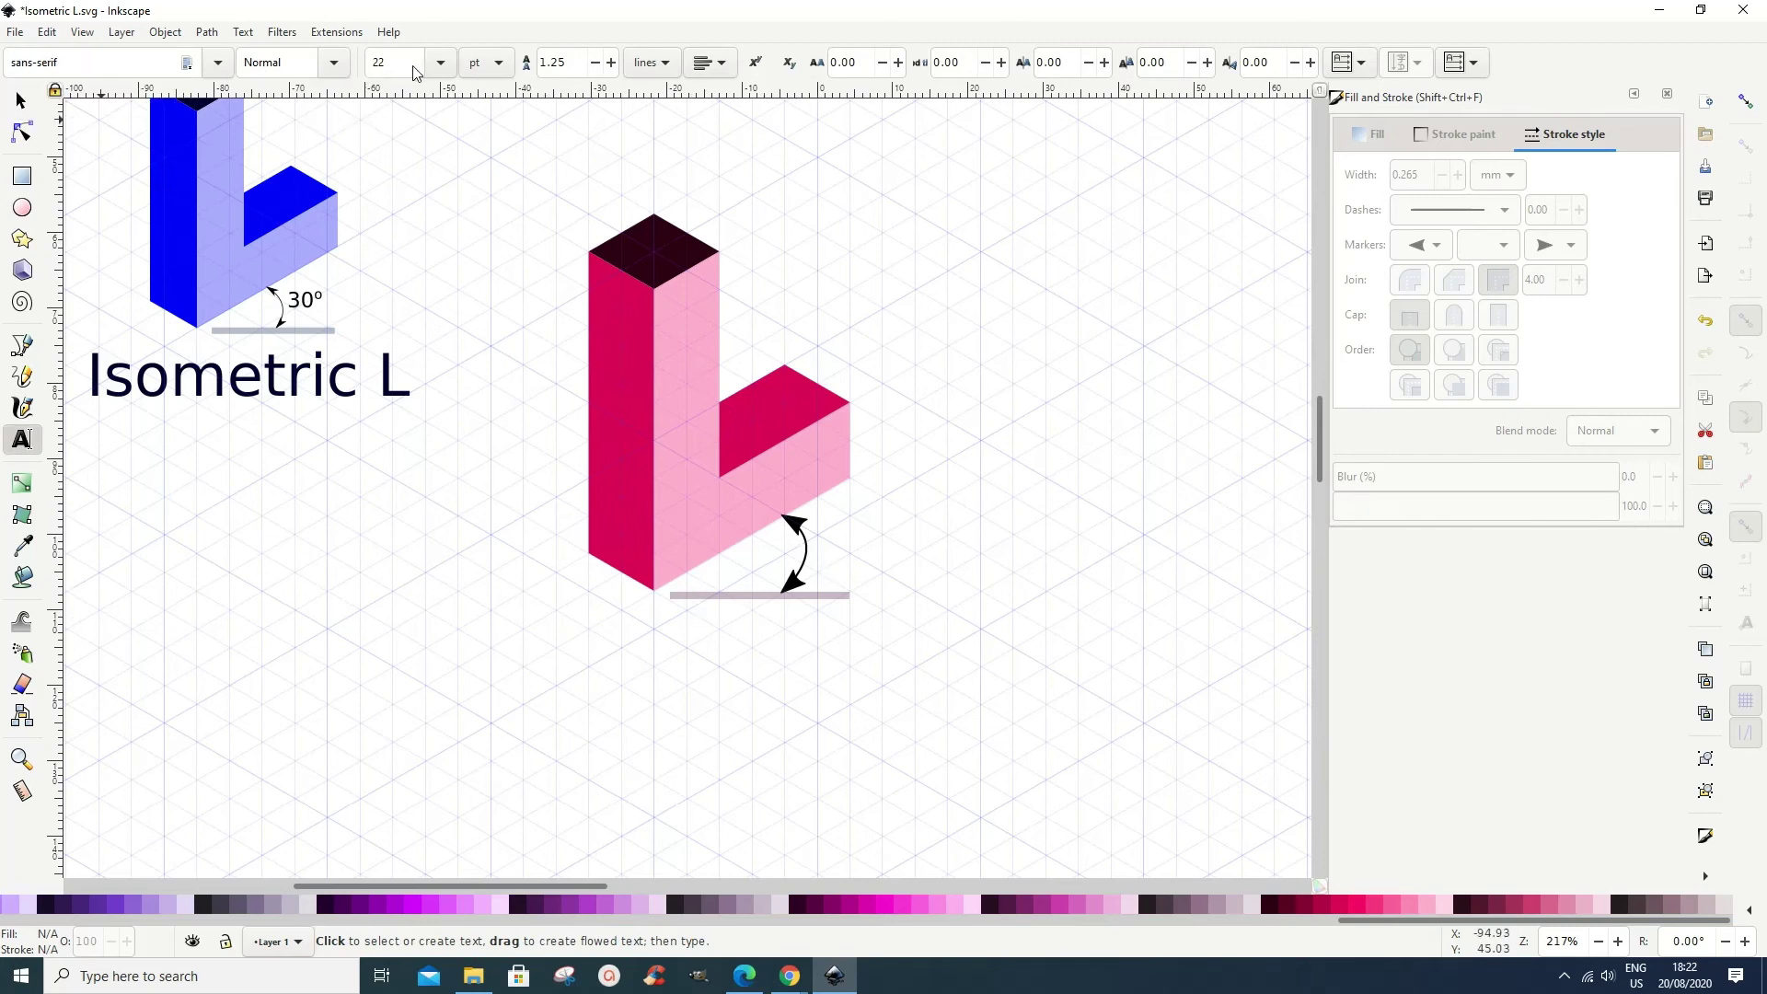
{"action": "left_click", "coordinate": [831, 561]}
{"action": "left_click", "coordinate": [833, 570]}
{"action": "left_click", "coordinate": [835, 571]}
{"action": "type", "text": "3"}
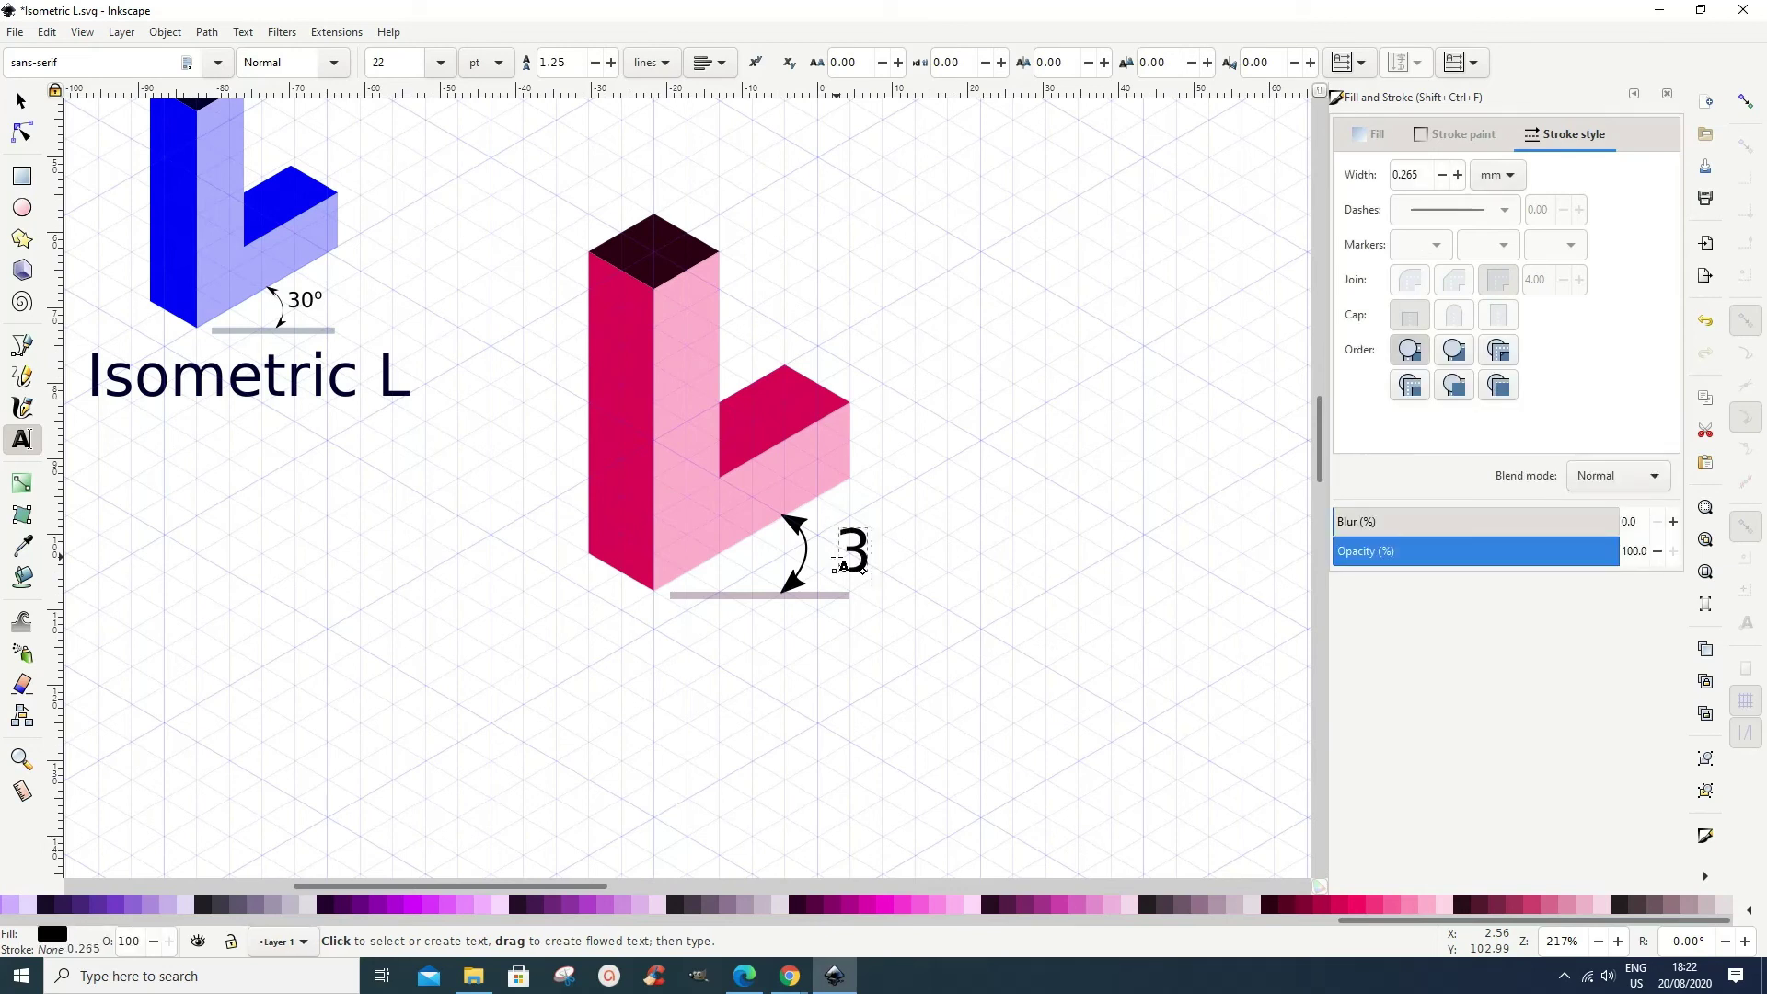
{"action": "type", "text": "0o"}
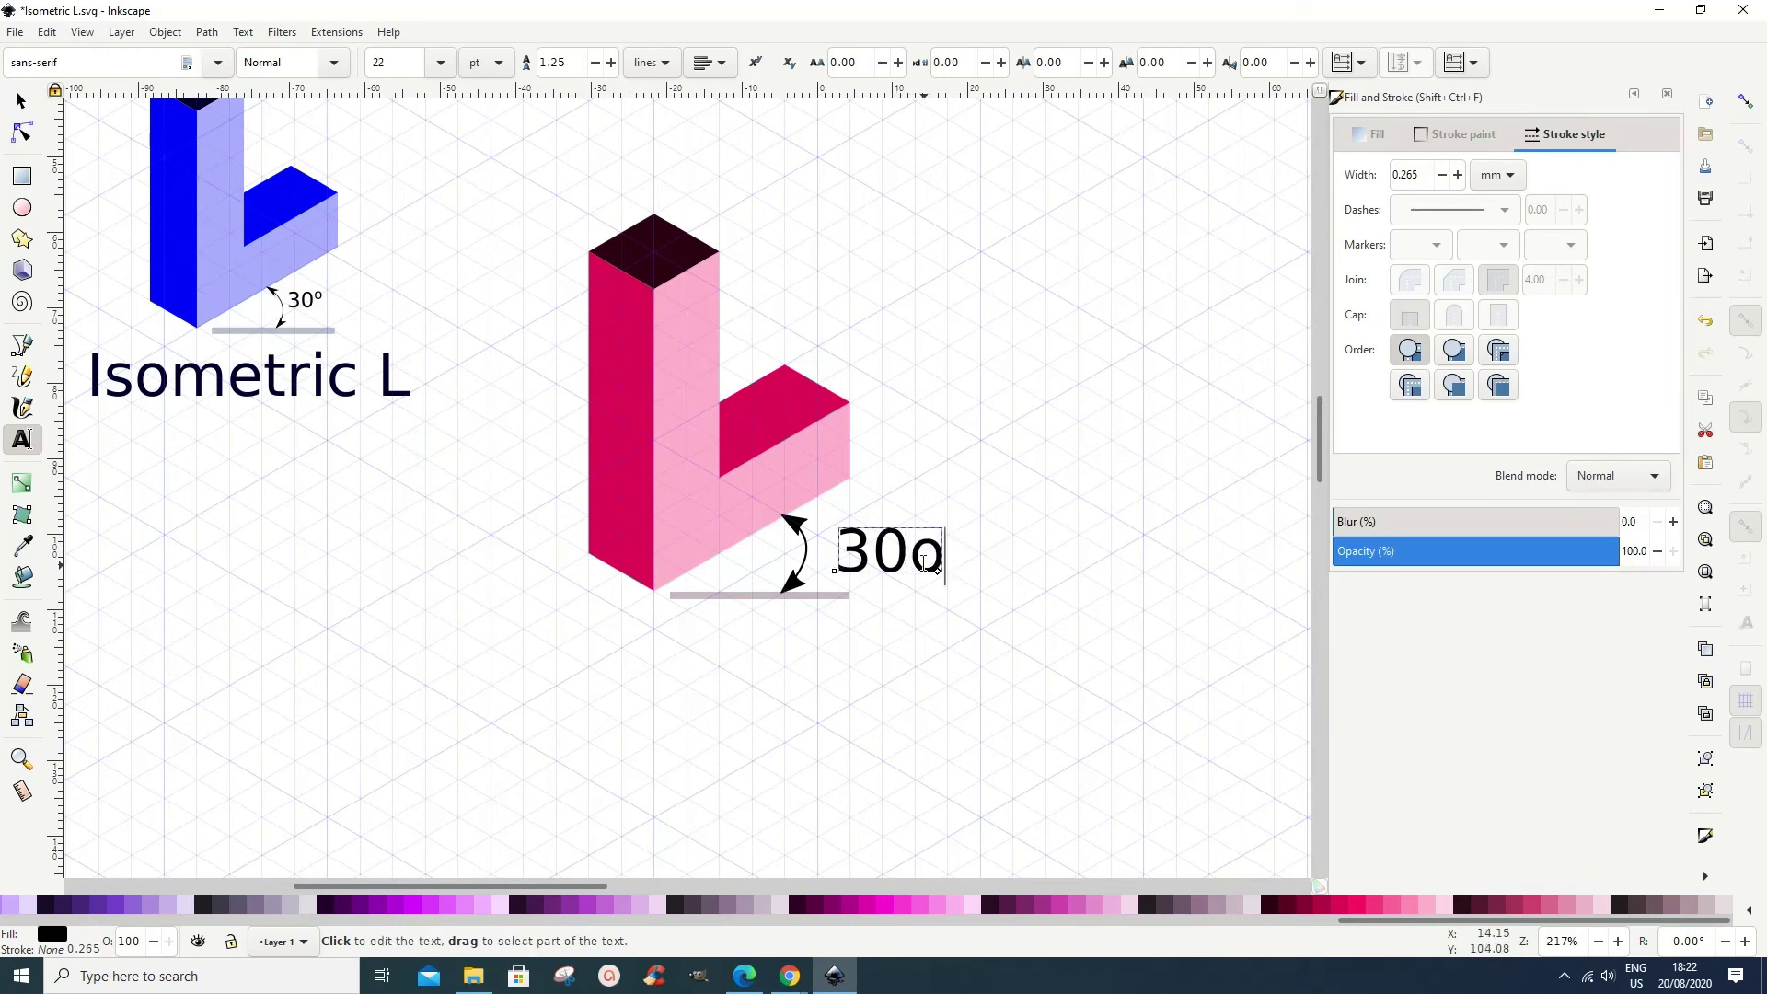
Superscript the "o" in the 30o angle label and move the label closer to the arc, to about X -0.1, Y 99.3 mm.
{"action": "left_click_drag", "start_coordinate": [923, 562], "coordinate": [940, 558]}
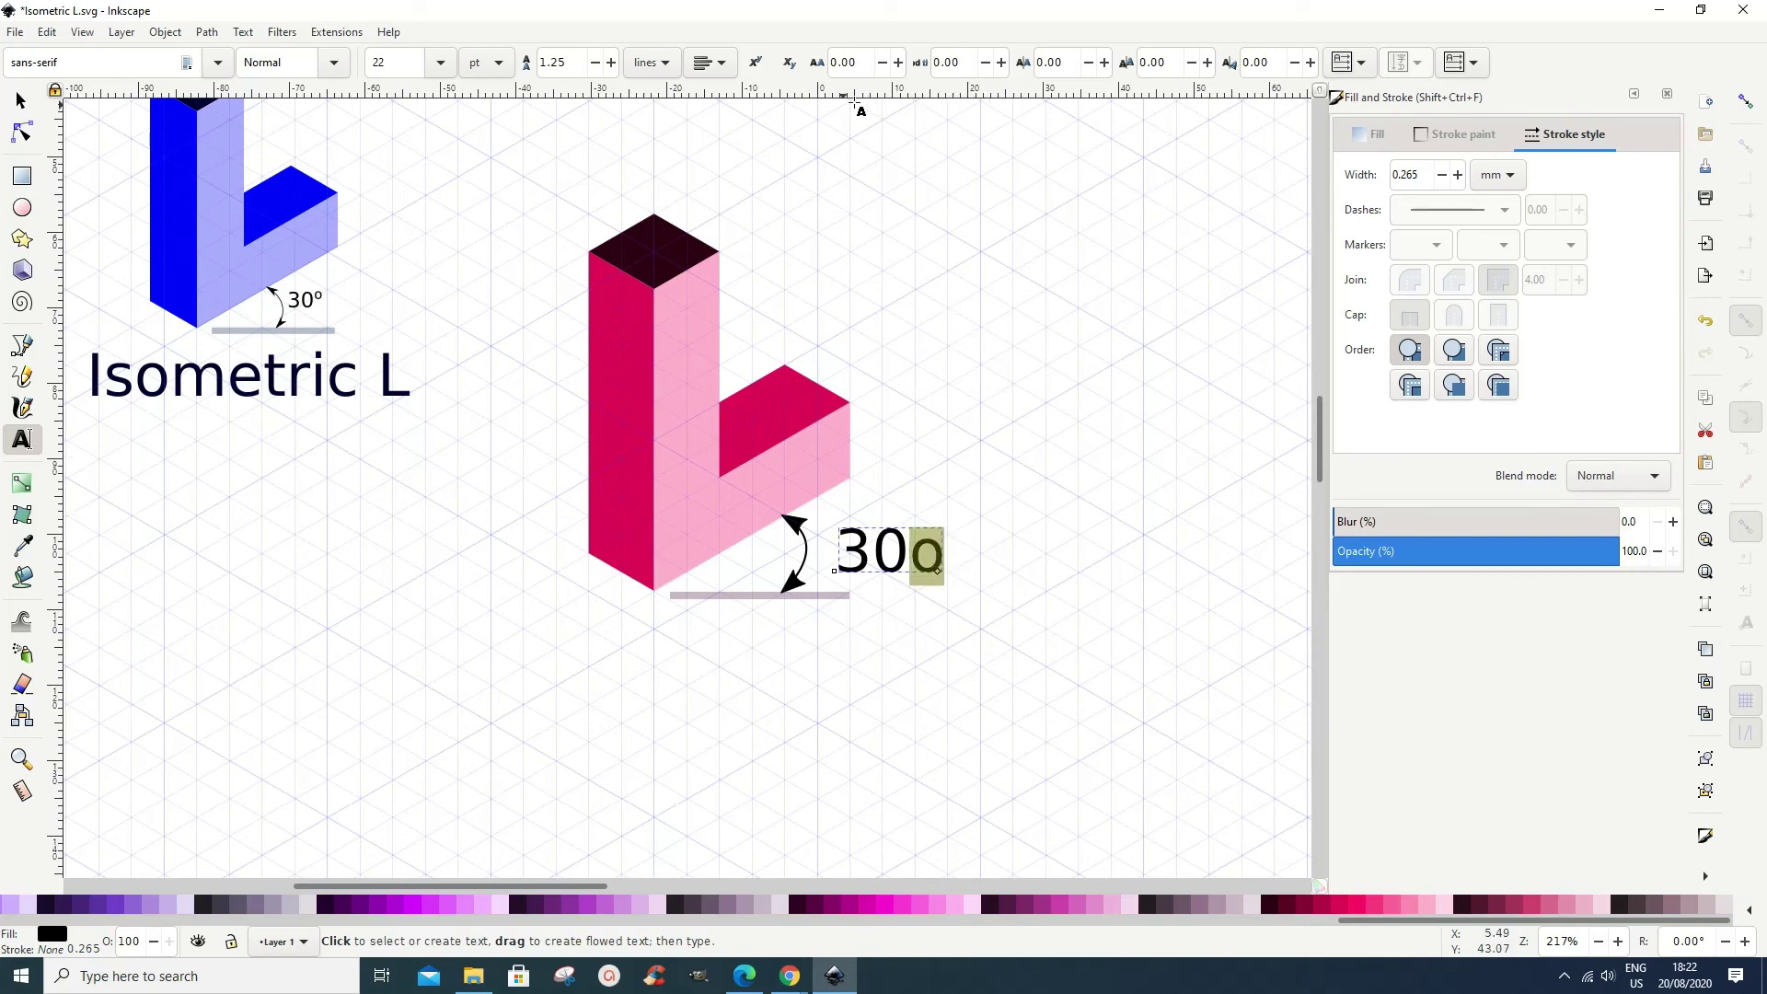
{"action": "left_click", "coordinate": [753, 62]}
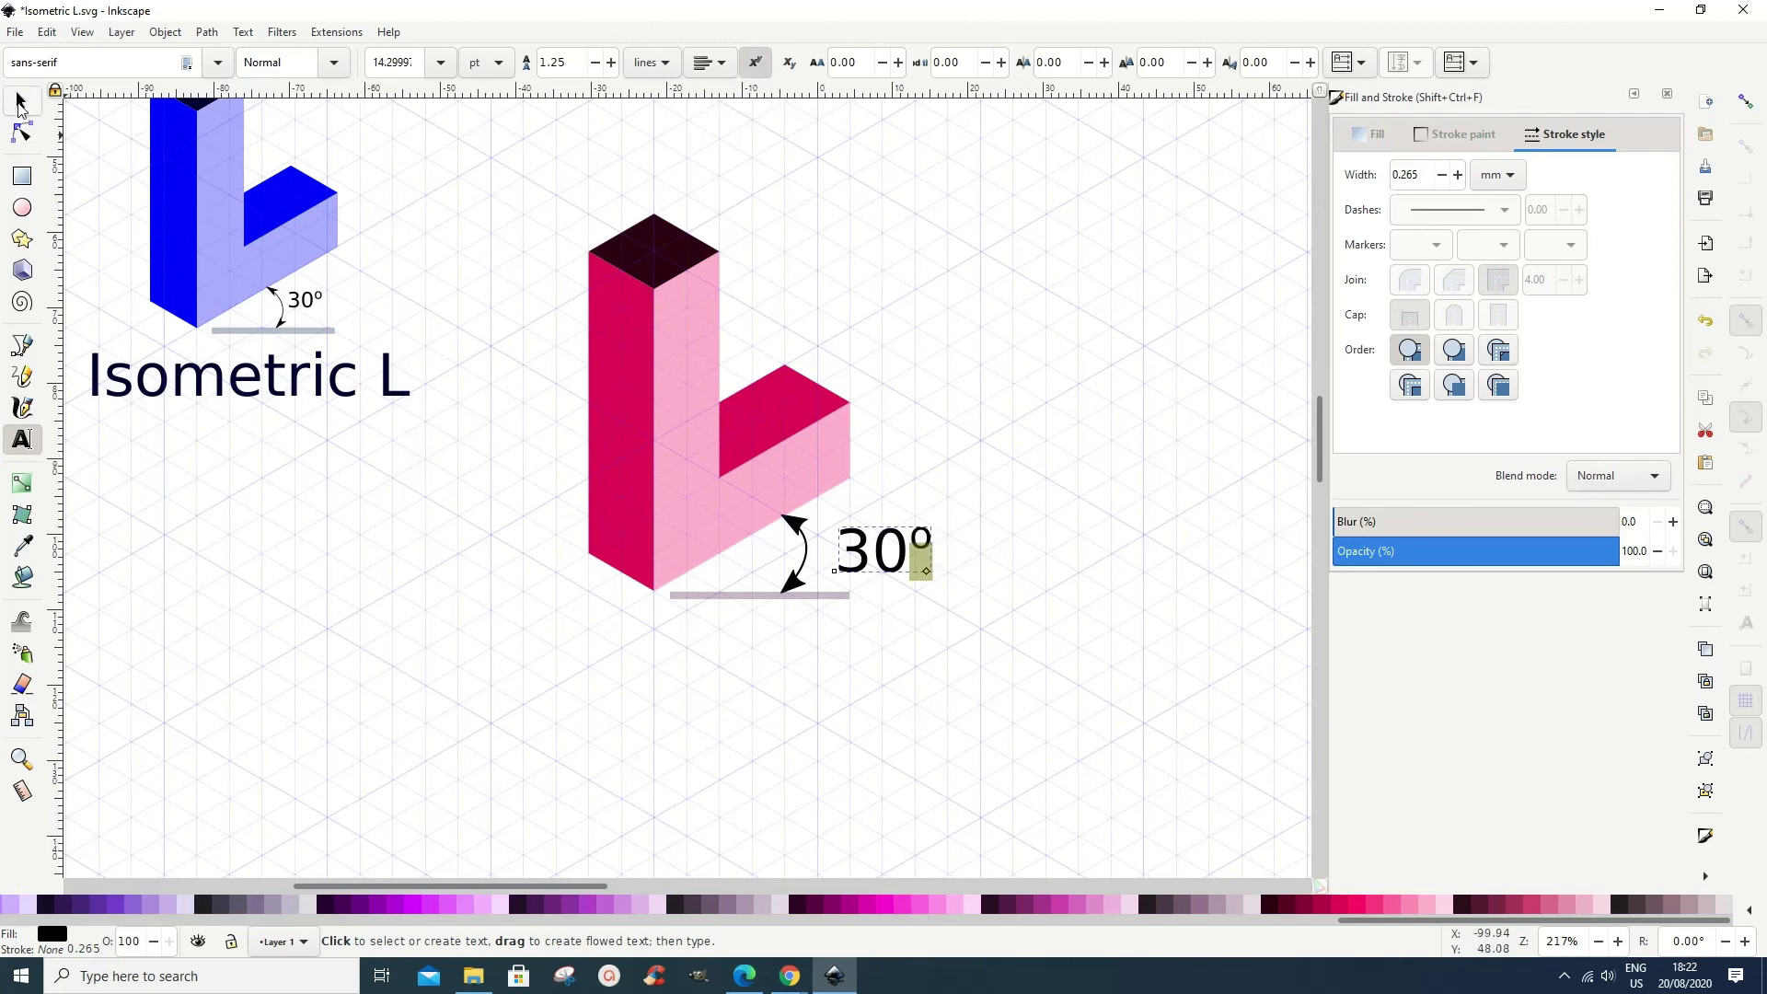
{"action": "left_click", "coordinate": [20, 99]}
{"action": "left_click", "coordinate": [661, 683]}
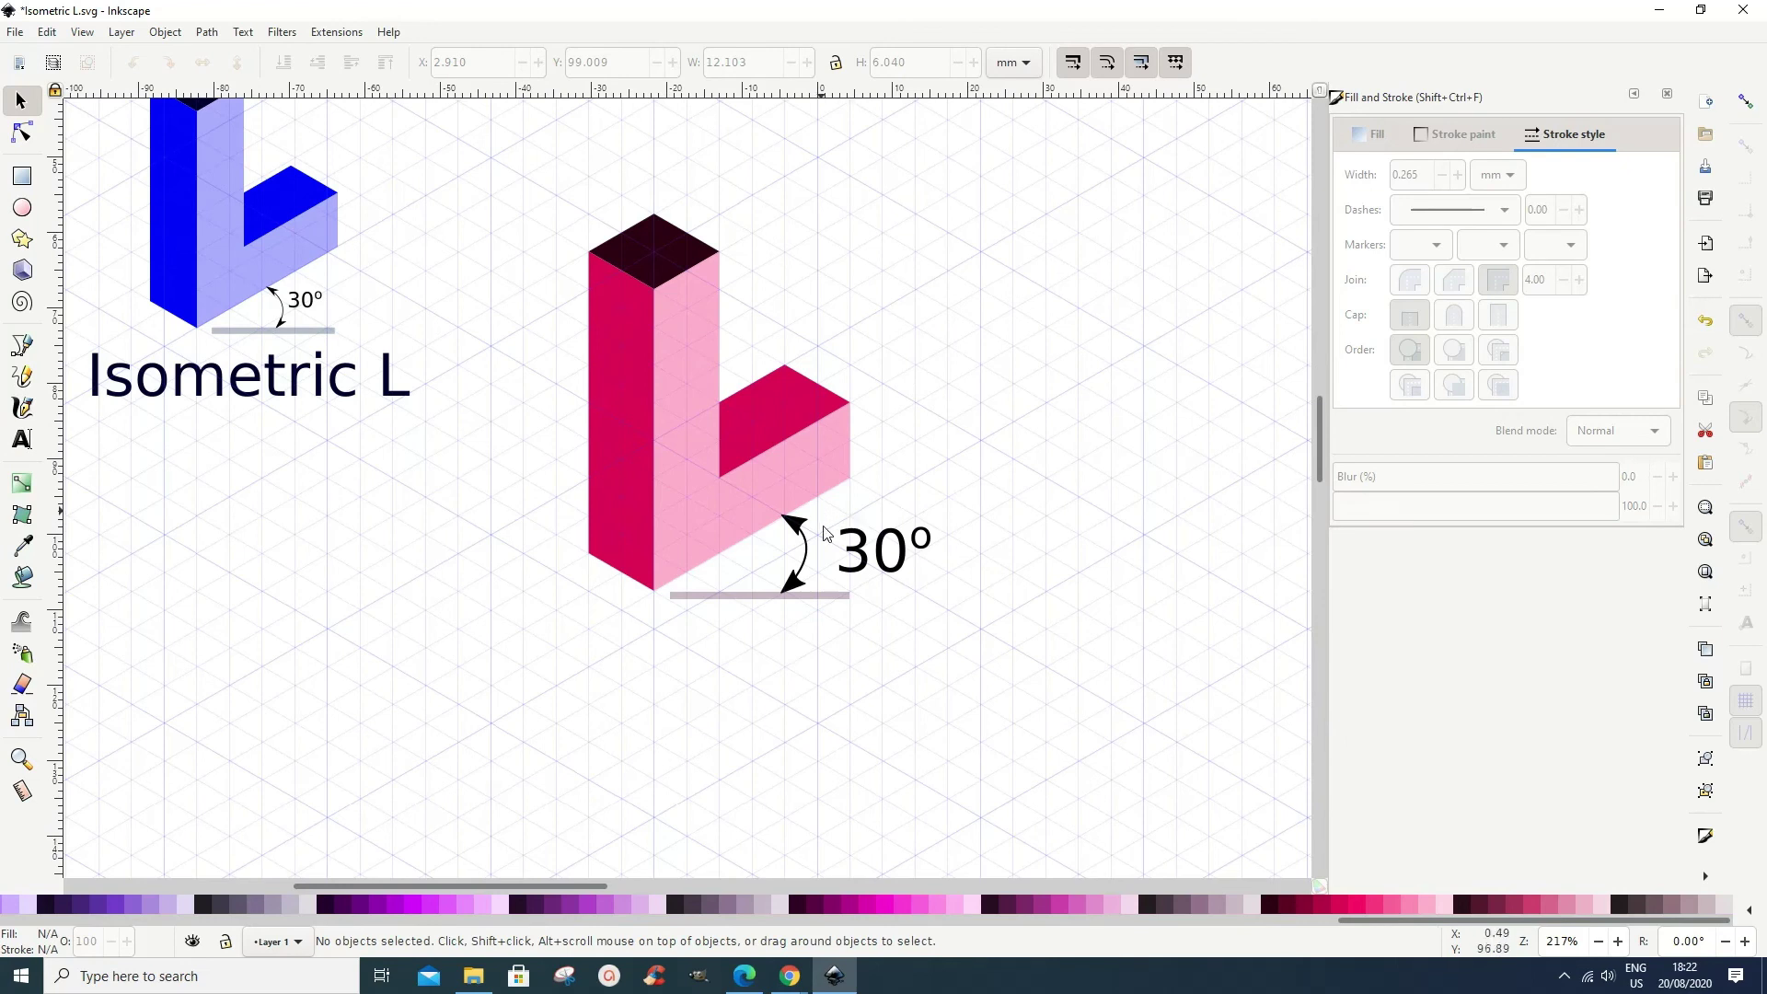
{"action": "mouse_move", "coordinate": [821, 509]}
{"action": "left_mouse_down"}
{"action": "mouse_move", "coordinate": [869, 603]}
{"action": "mouse_move", "coordinate": [959, 605]}
{"action": "mouse_move", "coordinate": [870, 572]}
{"action": "left_mouse_up"}
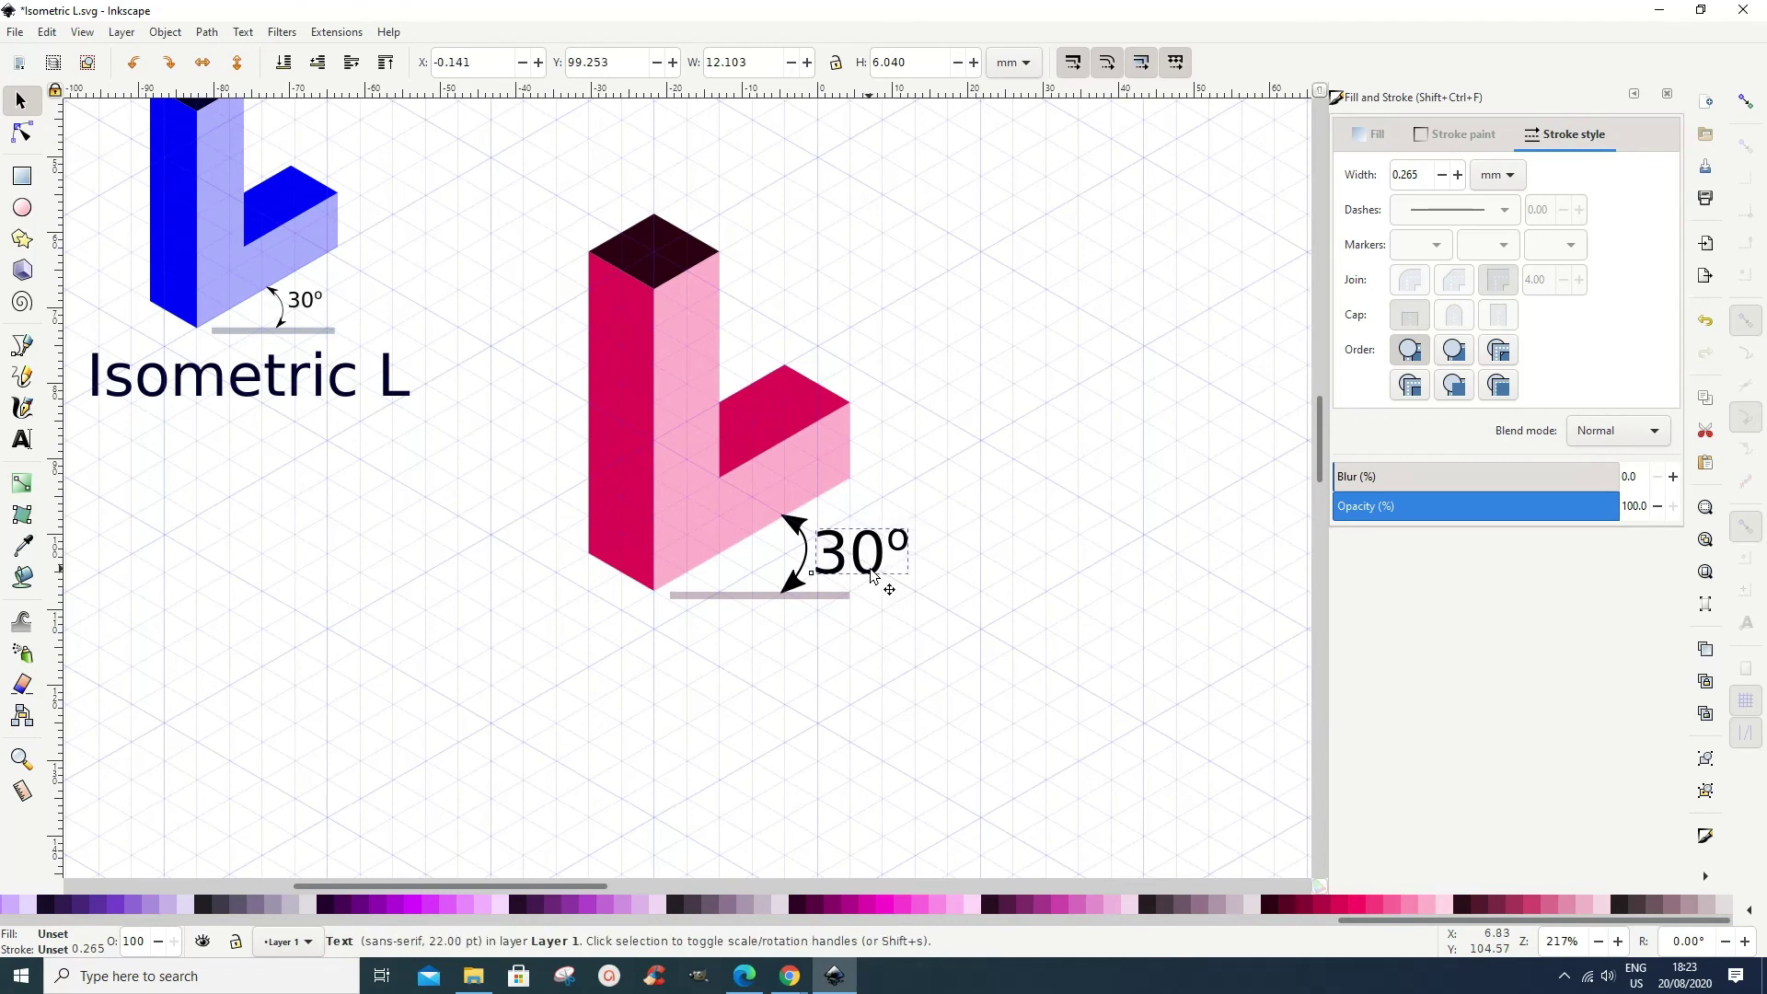
{"action": "left_click", "coordinate": [820, 751]}
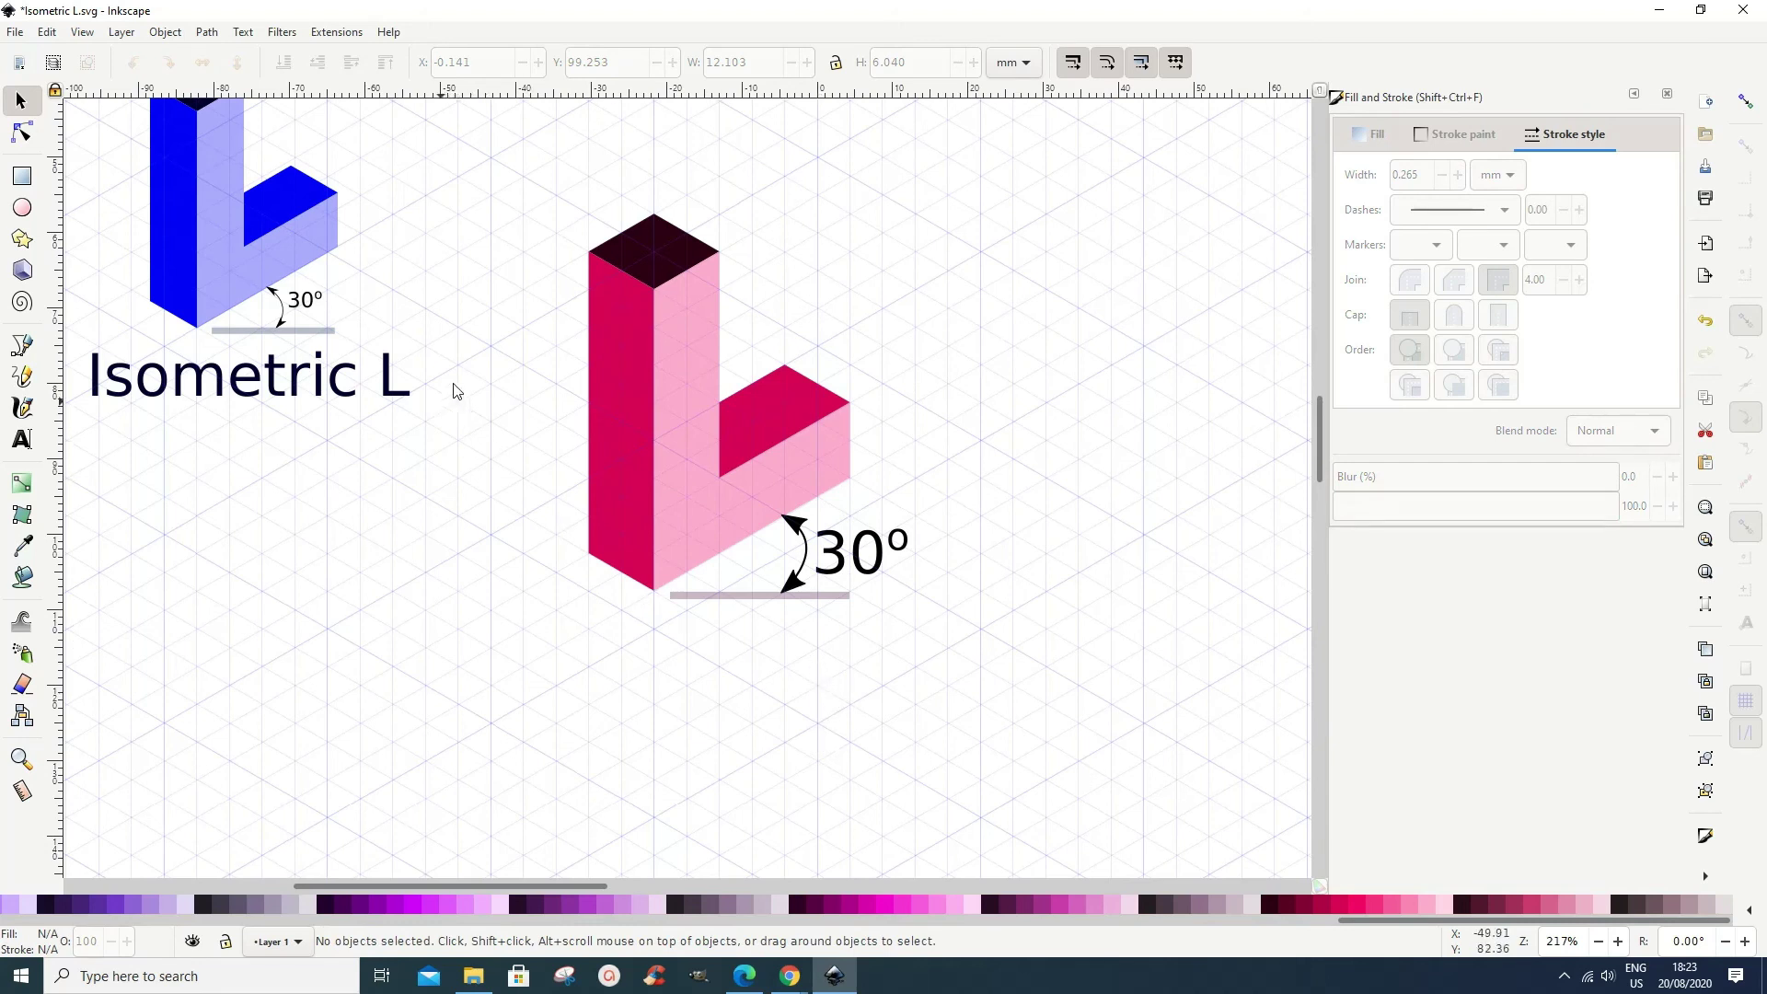
Hide the page grid.
{"action": "left_click", "coordinate": [79, 35]}
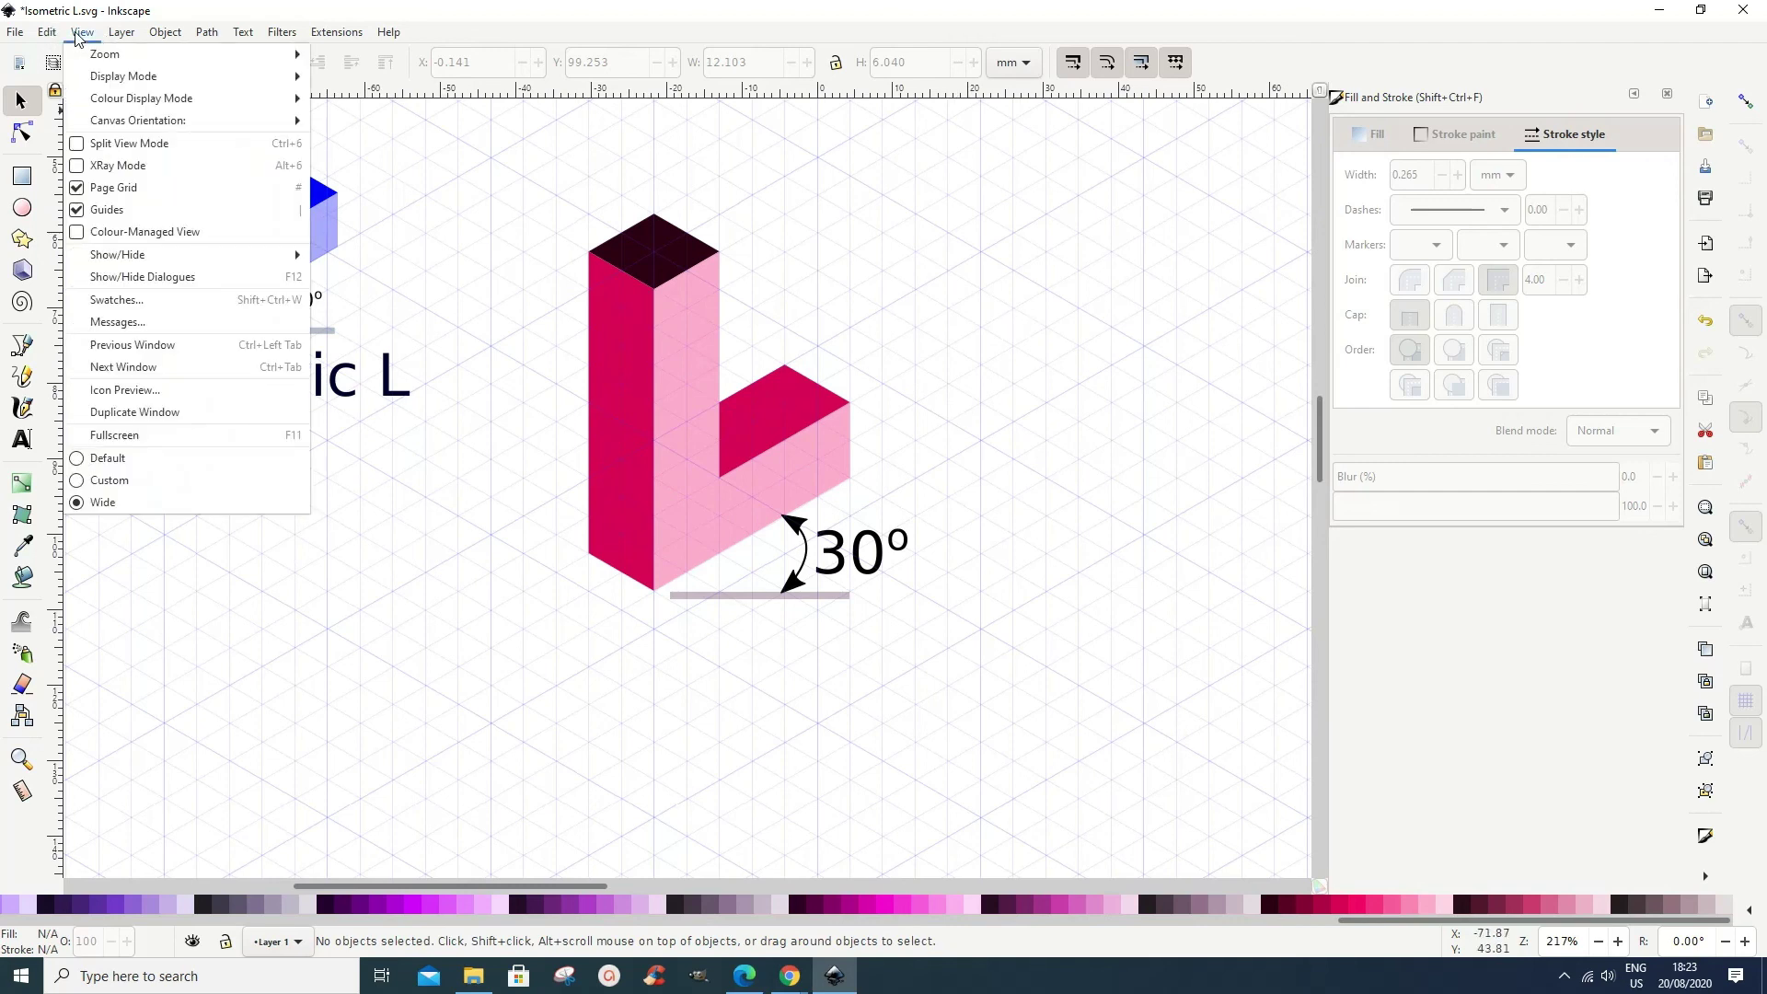
{"action": "left_click", "coordinate": [81, 188]}
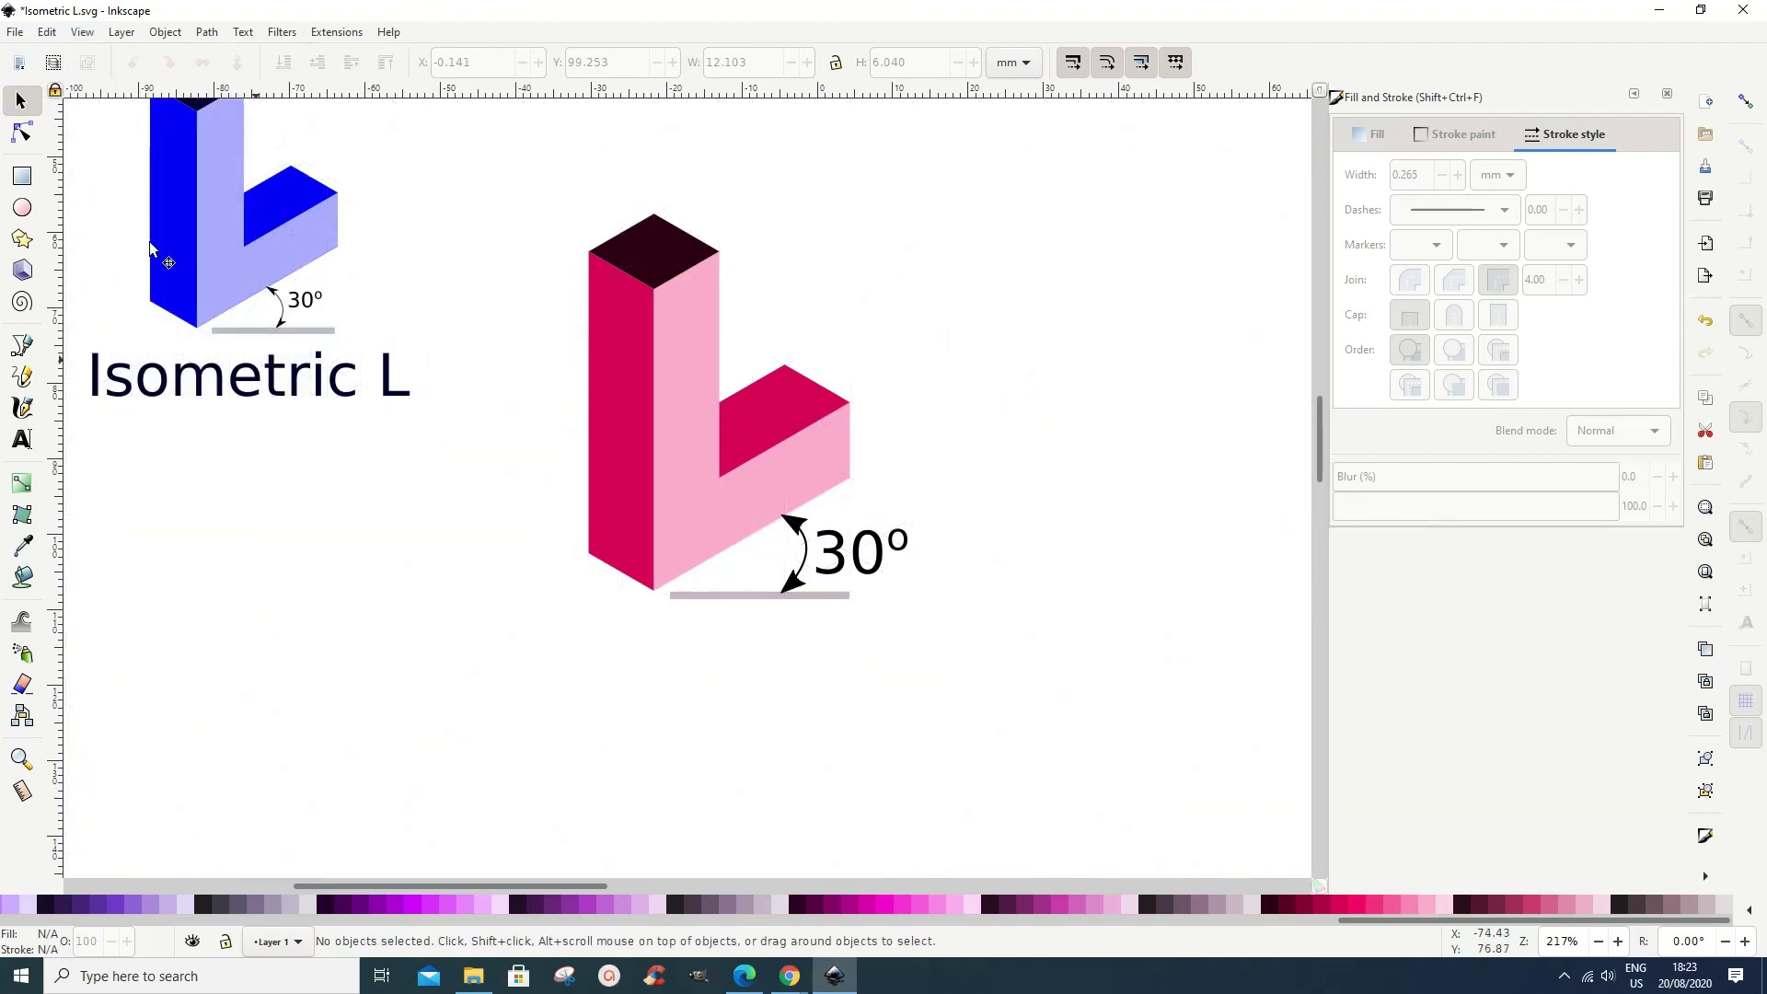
{"action": "scroll", "coordinate": [530, 672], "scroll_direction": "up", "scroll_amount": 1}
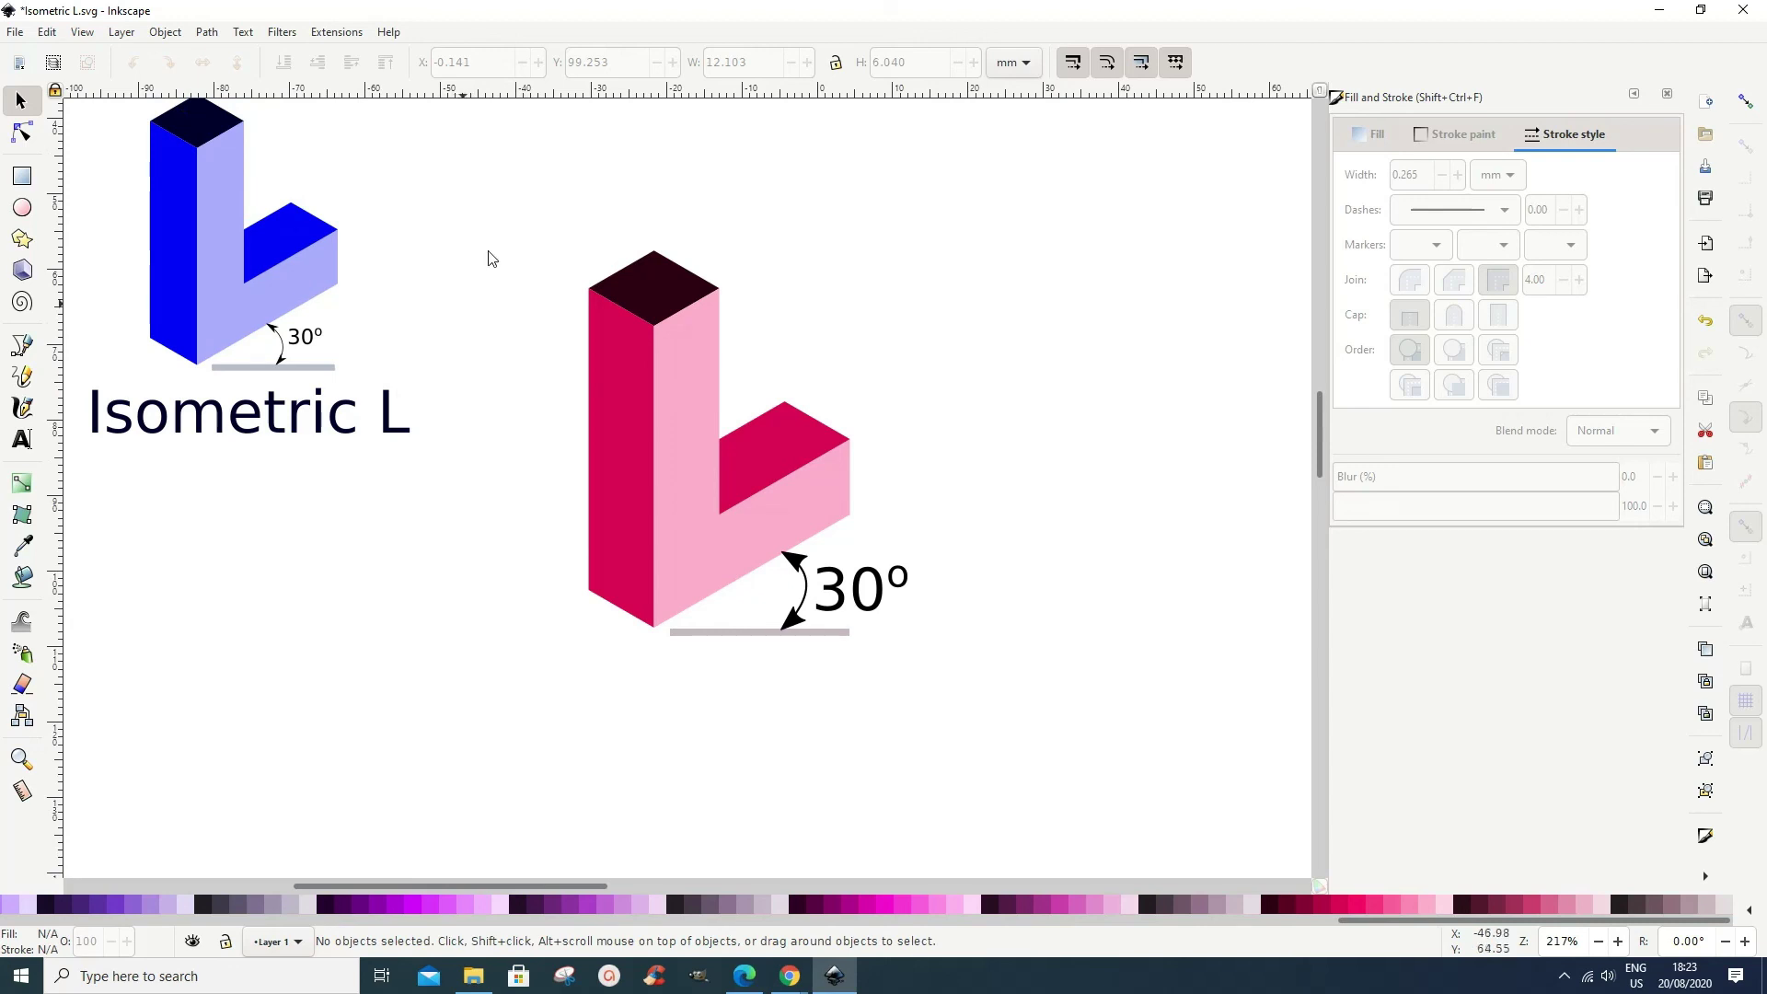
Scale the crimson L together with its angle marking proportionally about its centre to about 38.1 × 46.1 mm, and deselect it.
{"action": "mouse_move", "coordinate": [517, 217]}
{"action": "left_mouse_down"}
{"action": "mouse_move", "coordinate": [521, 445]}
{"action": "mouse_move", "coordinate": [732, 661]}
{"action": "mouse_move", "coordinate": [1018, 705]}
{"action": "left_mouse_up"}
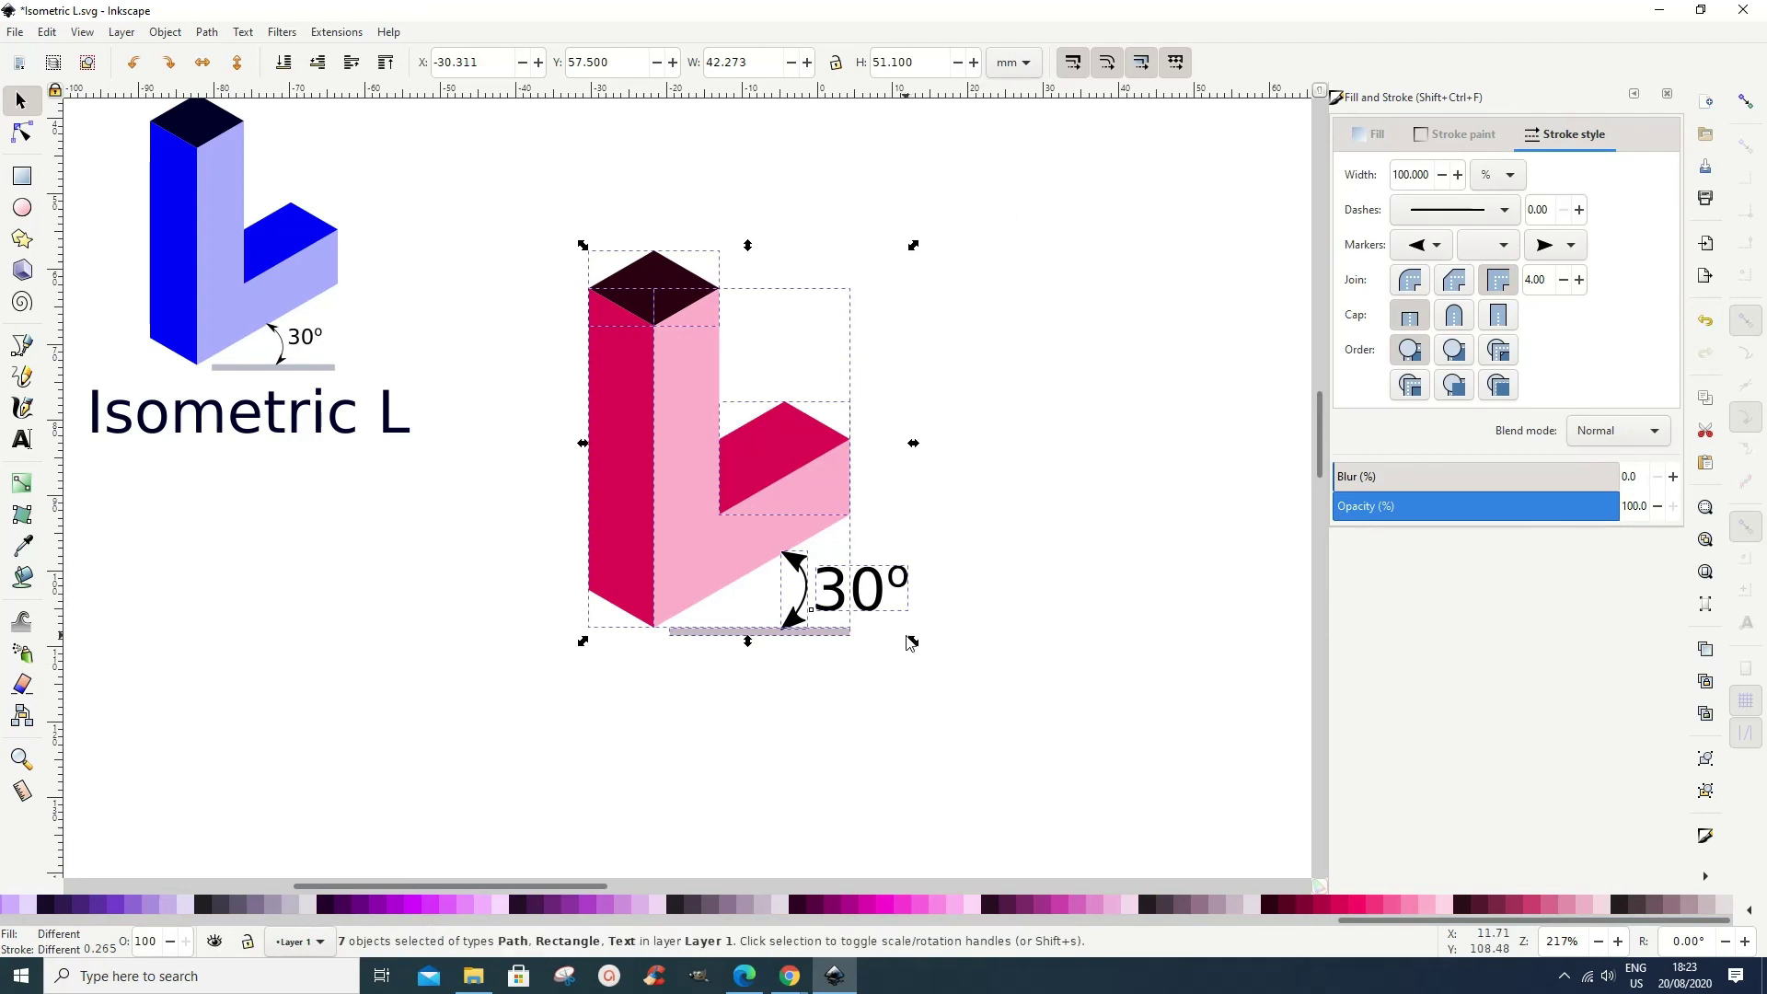
{"action": "left_click_drag", "start_coordinate": [911, 641], "coordinate": [899, 632]}
{"action": "left_click", "coordinate": [903, 734]}
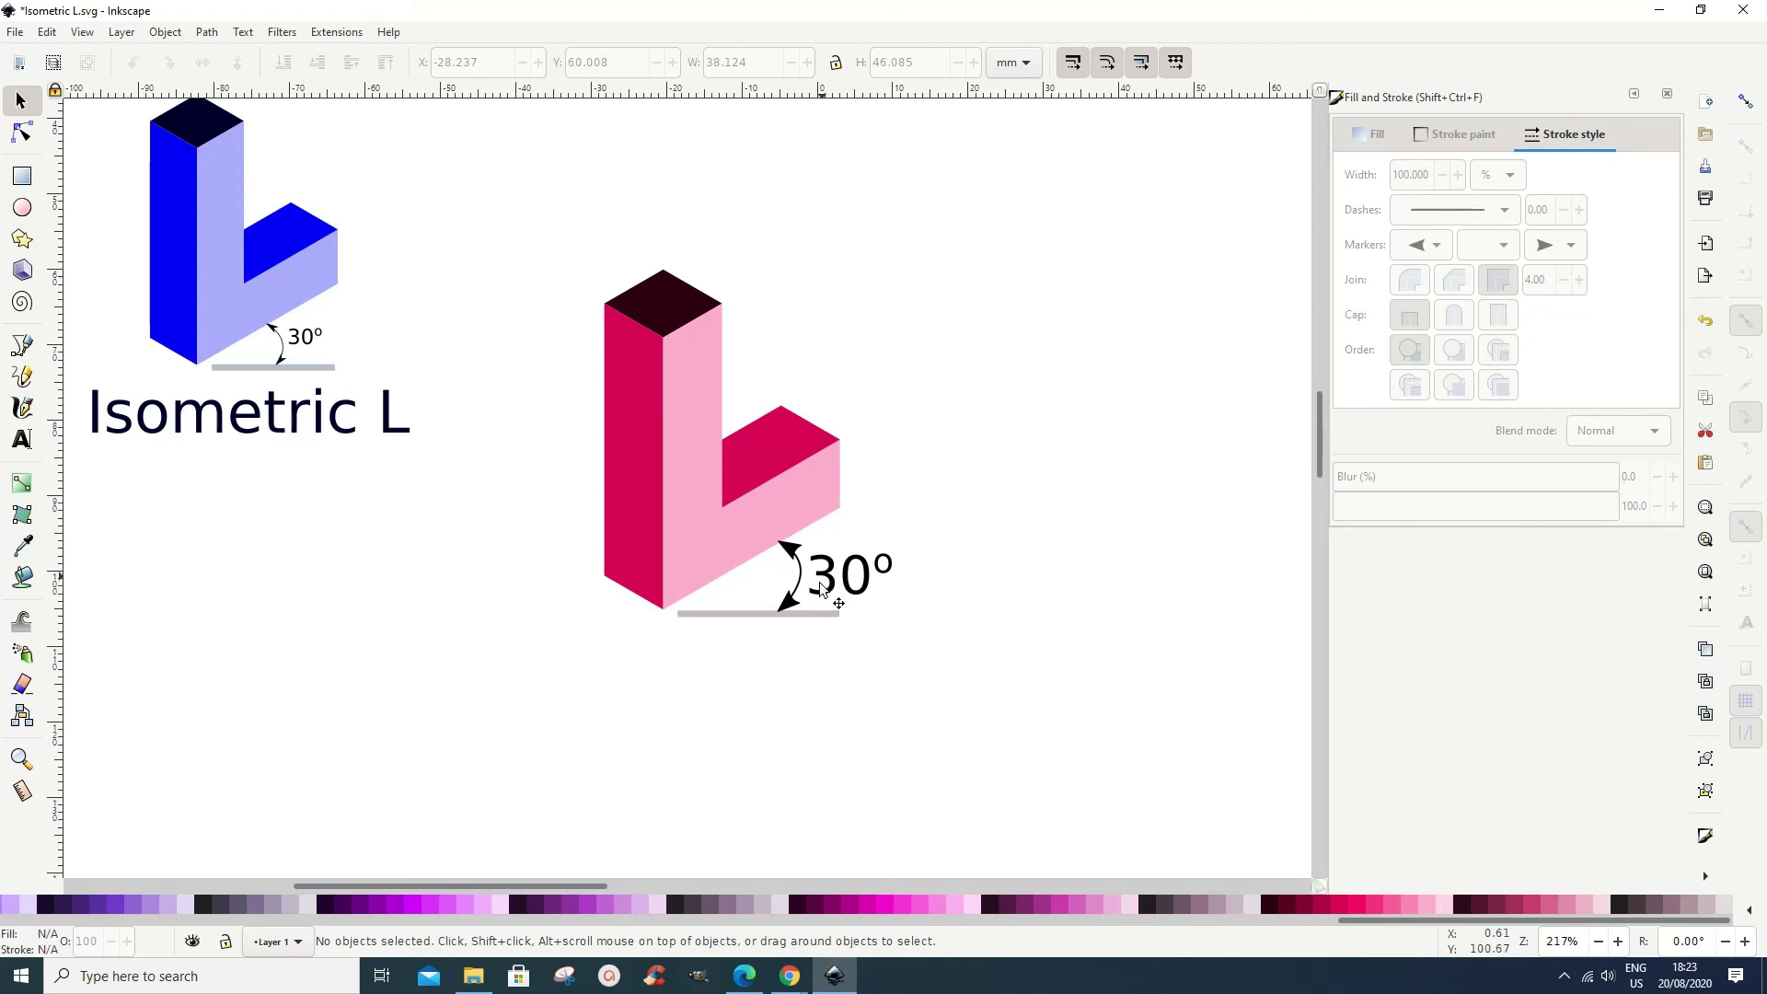
Add the caption text "Isometric L" beneath the crimson L's horizontal bar.
{"action": "left_click", "coordinate": [313, 423]}
{"action": "left_click", "coordinate": [309, 571]}
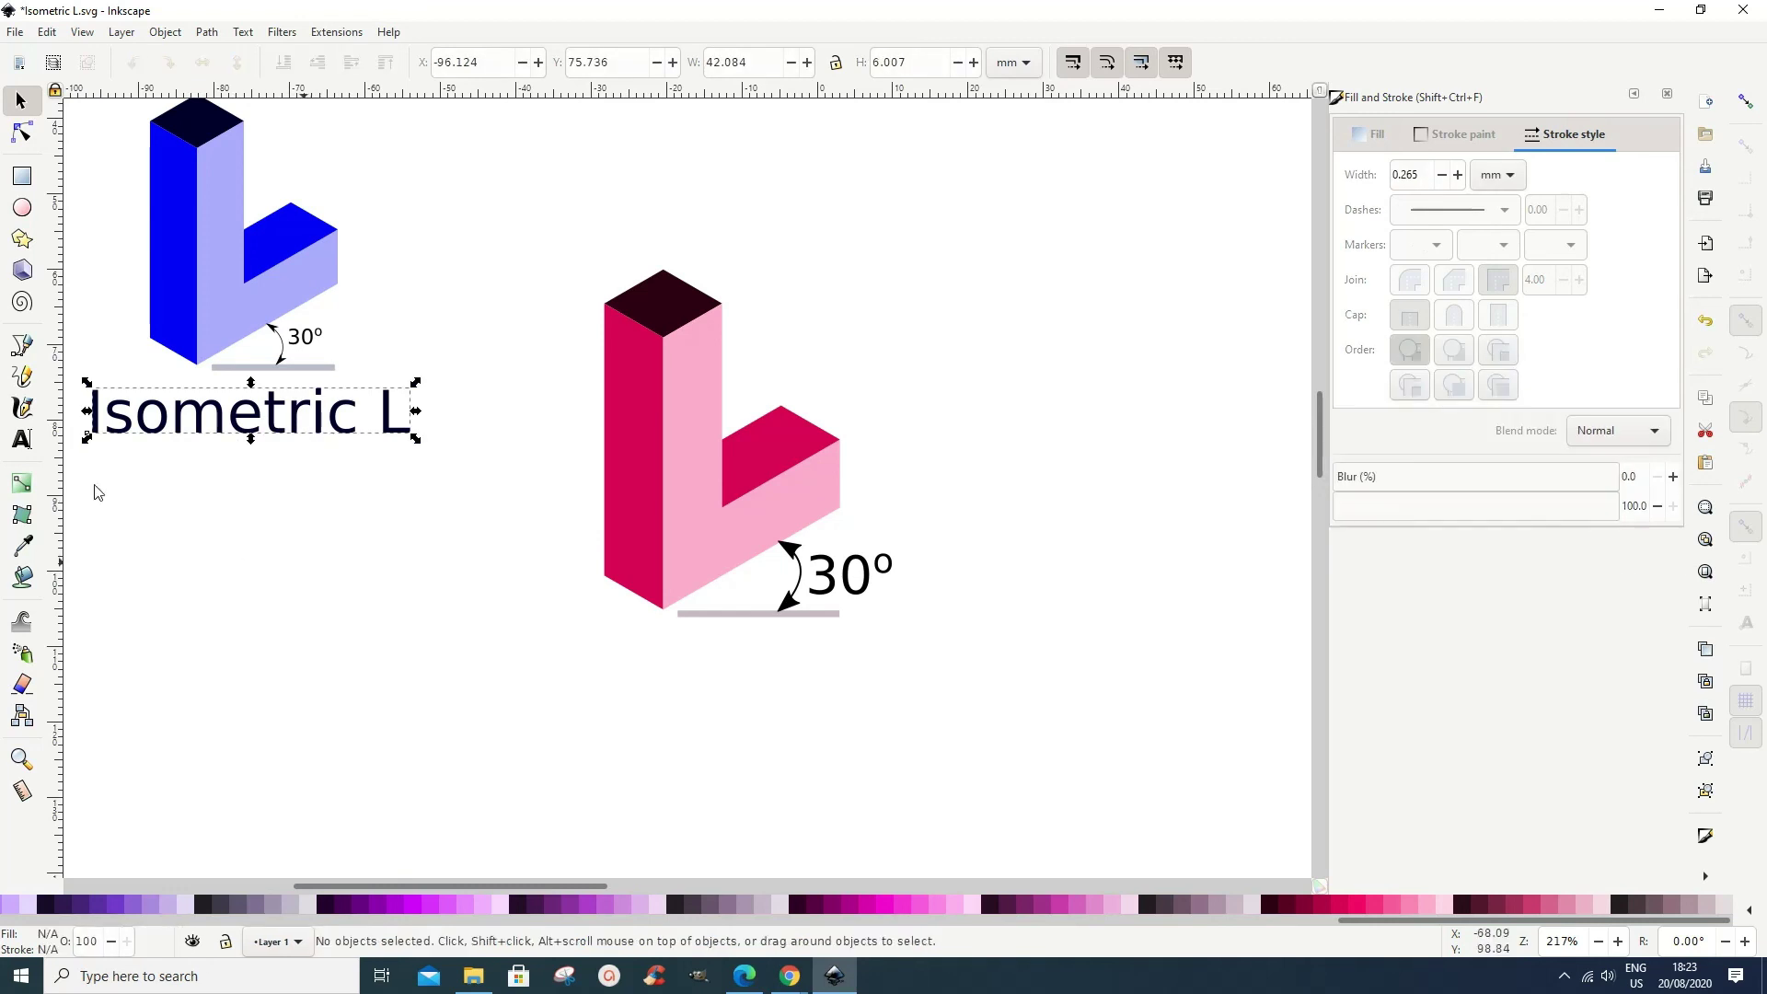
{"action": "left_click", "coordinate": [21, 439]}
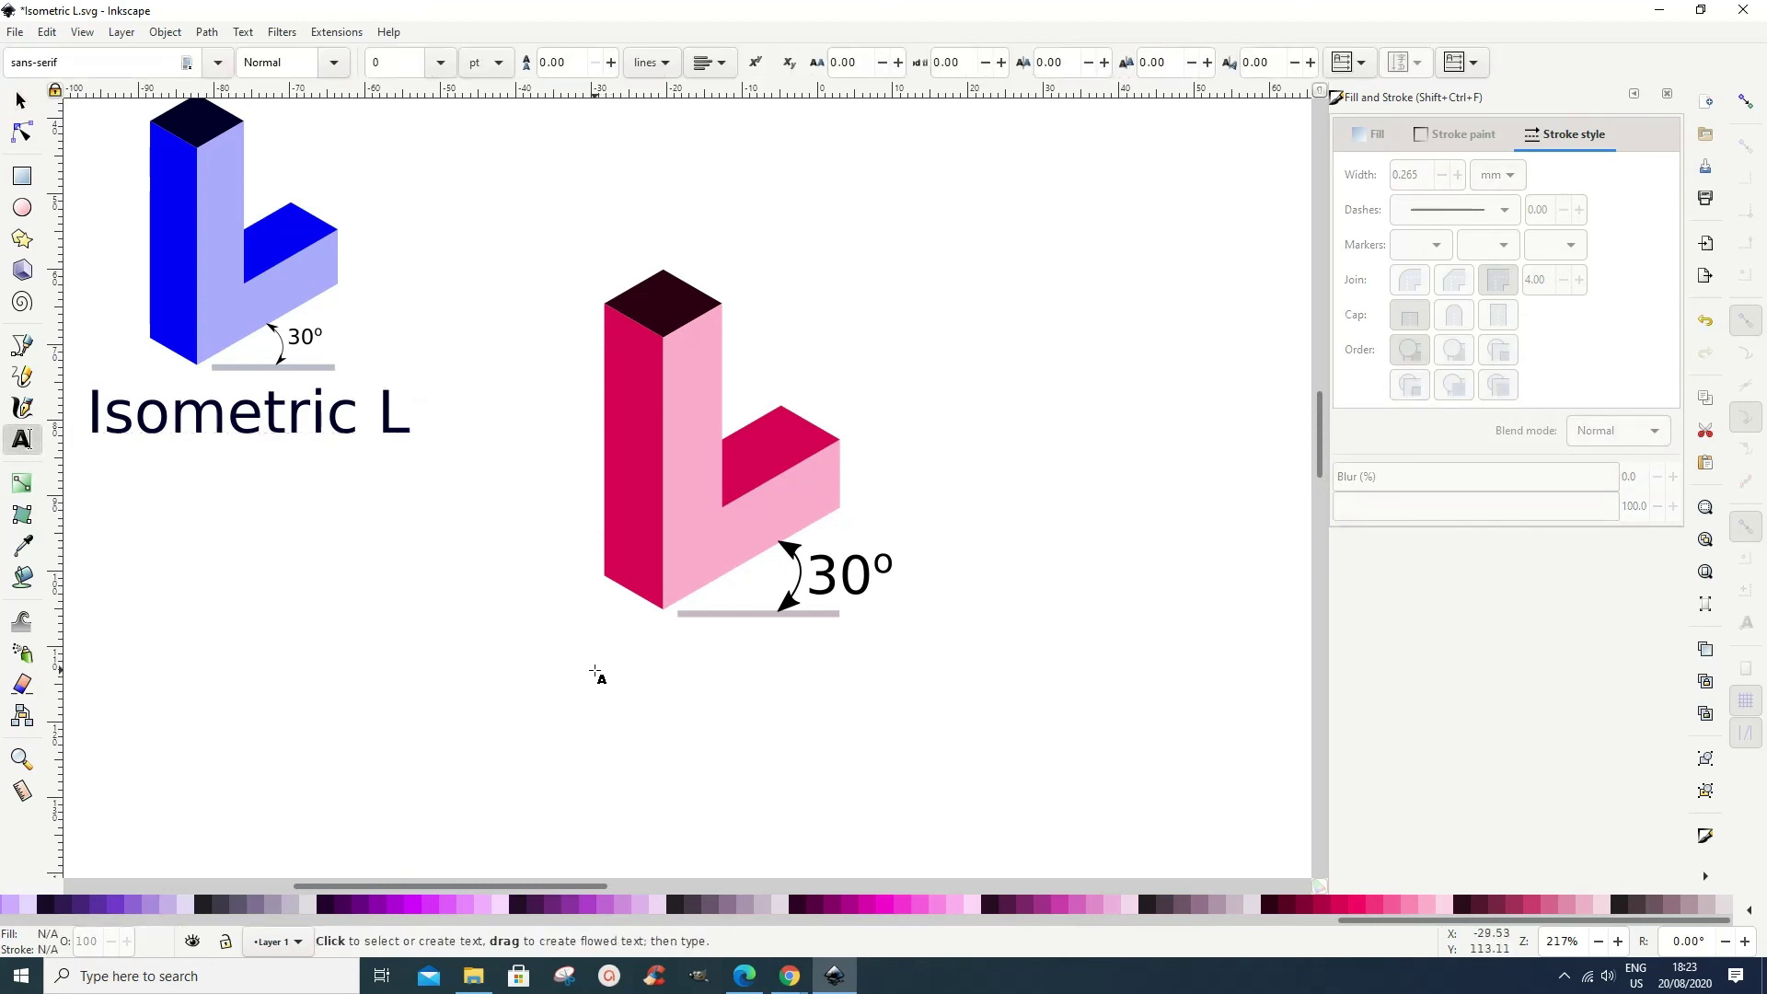
{"action": "left_click", "coordinate": [596, 672]}
{"action": "left_click", "coordinate": [599, 681]}
{"action": "type", "text": "Iso"}
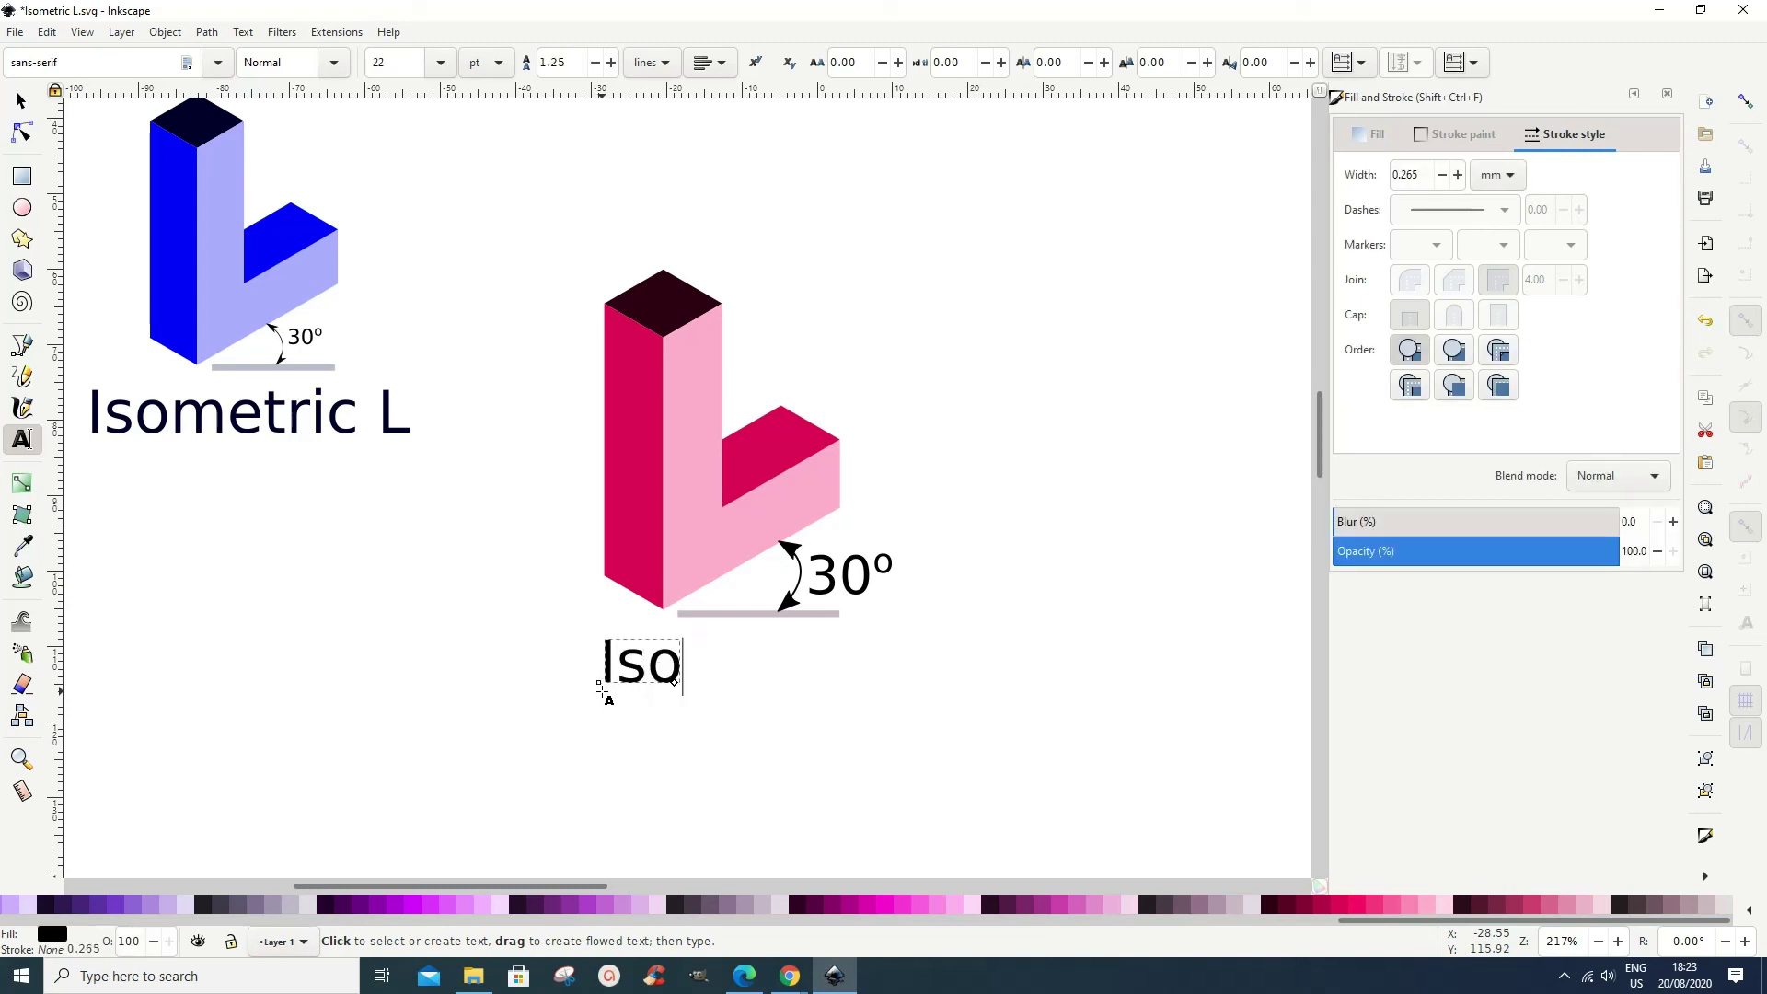
{"action": "type", "text": "n"}
{"action": "key", "text": "BackSpace"}
{"action": "type", "text": "metr"}
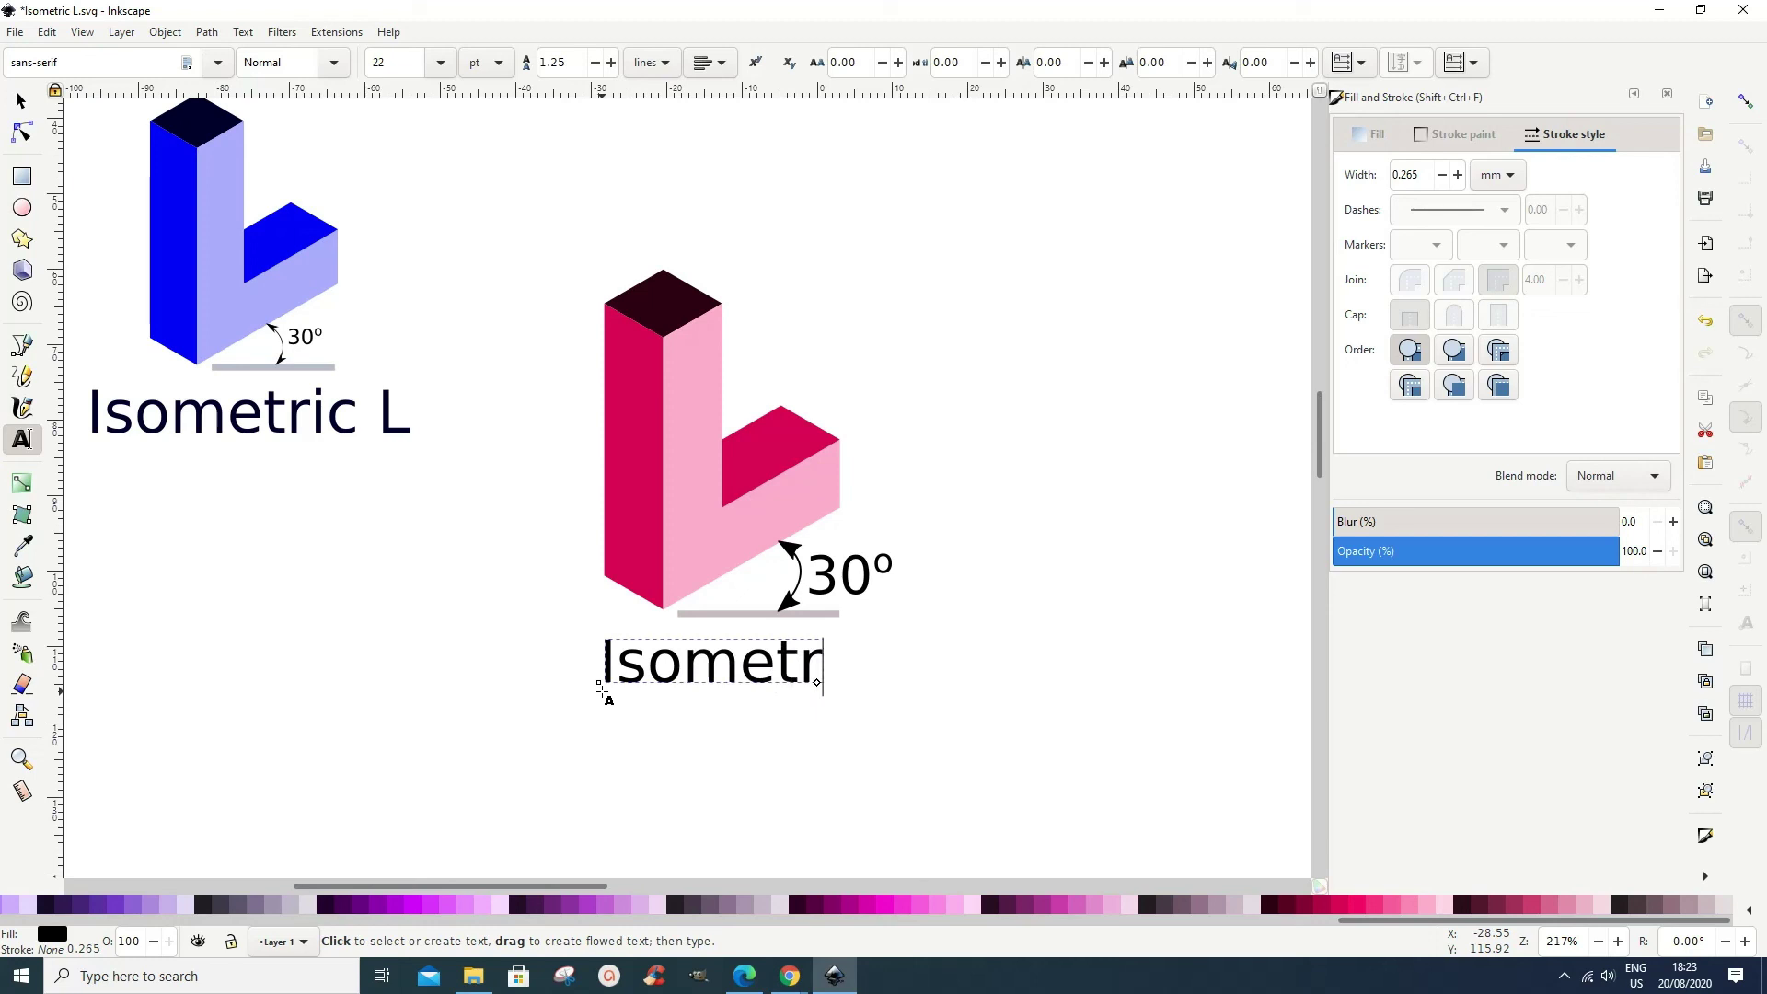
{"action": "type", "text": "ic L"}
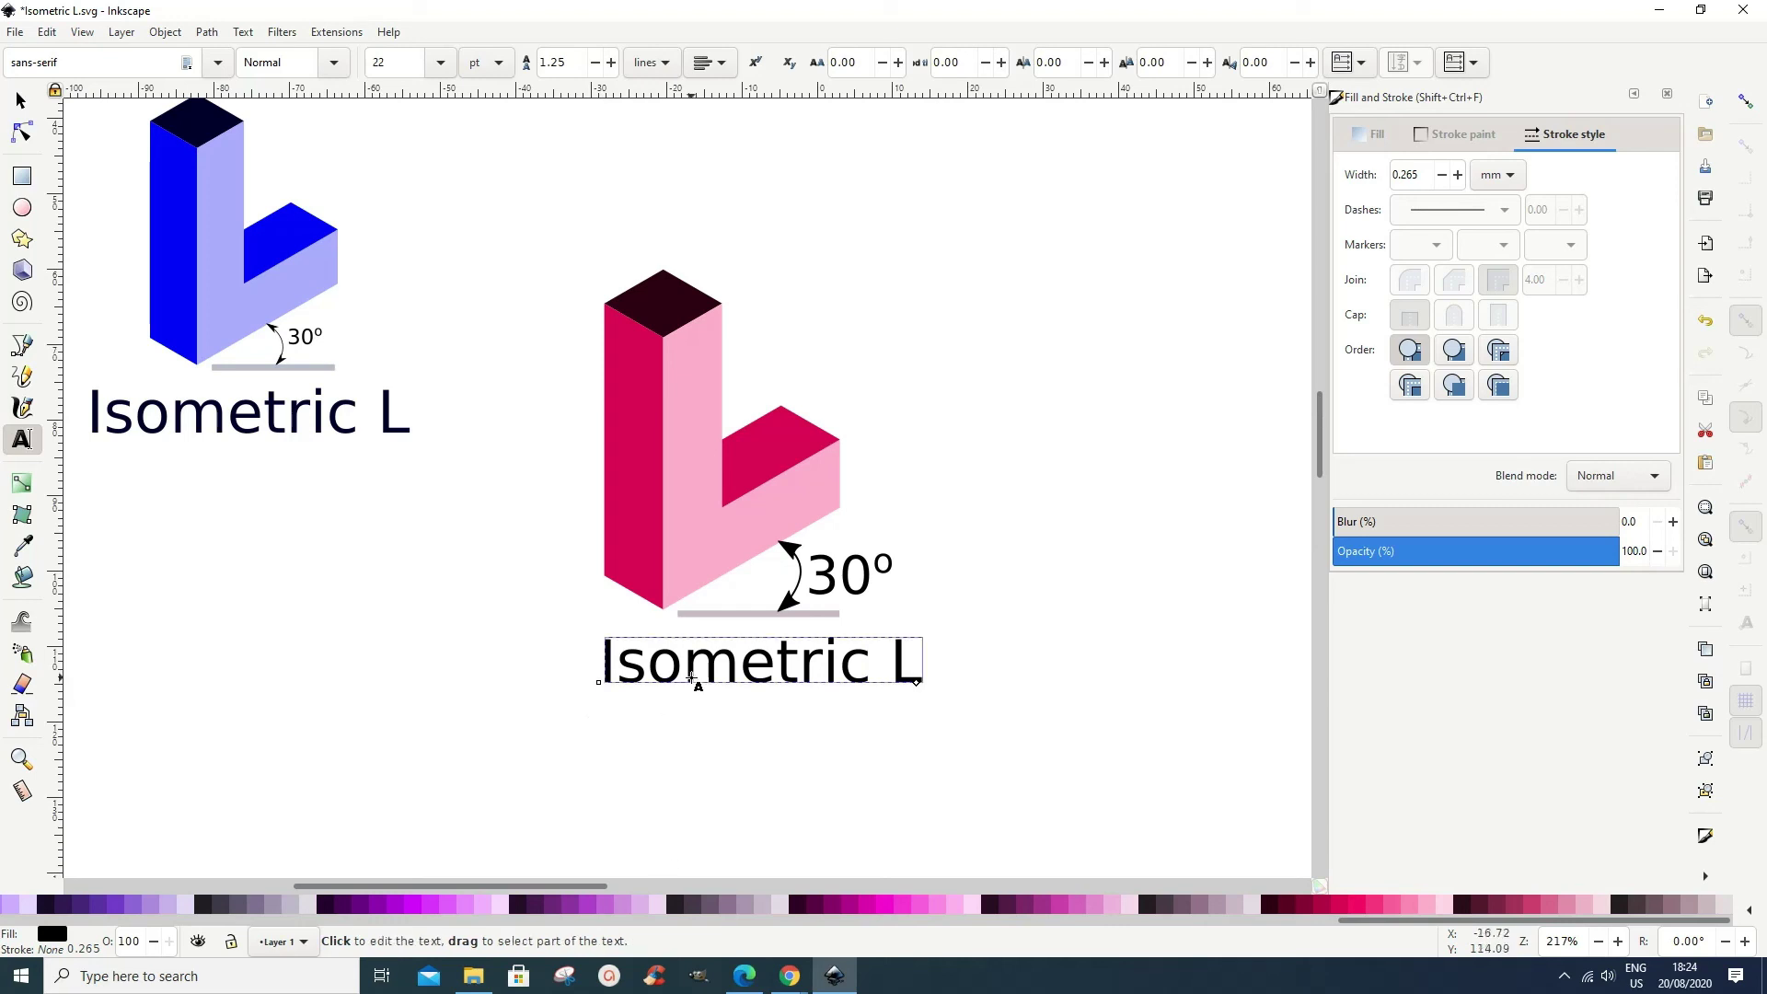
Fill the crimson L's caption with dark purple #2B0022, centre it beneath the drawing at about X -30.7, Y 109.8 mm, and deselect it.
{"action": "left_click", "coordinate": [796, 911]}
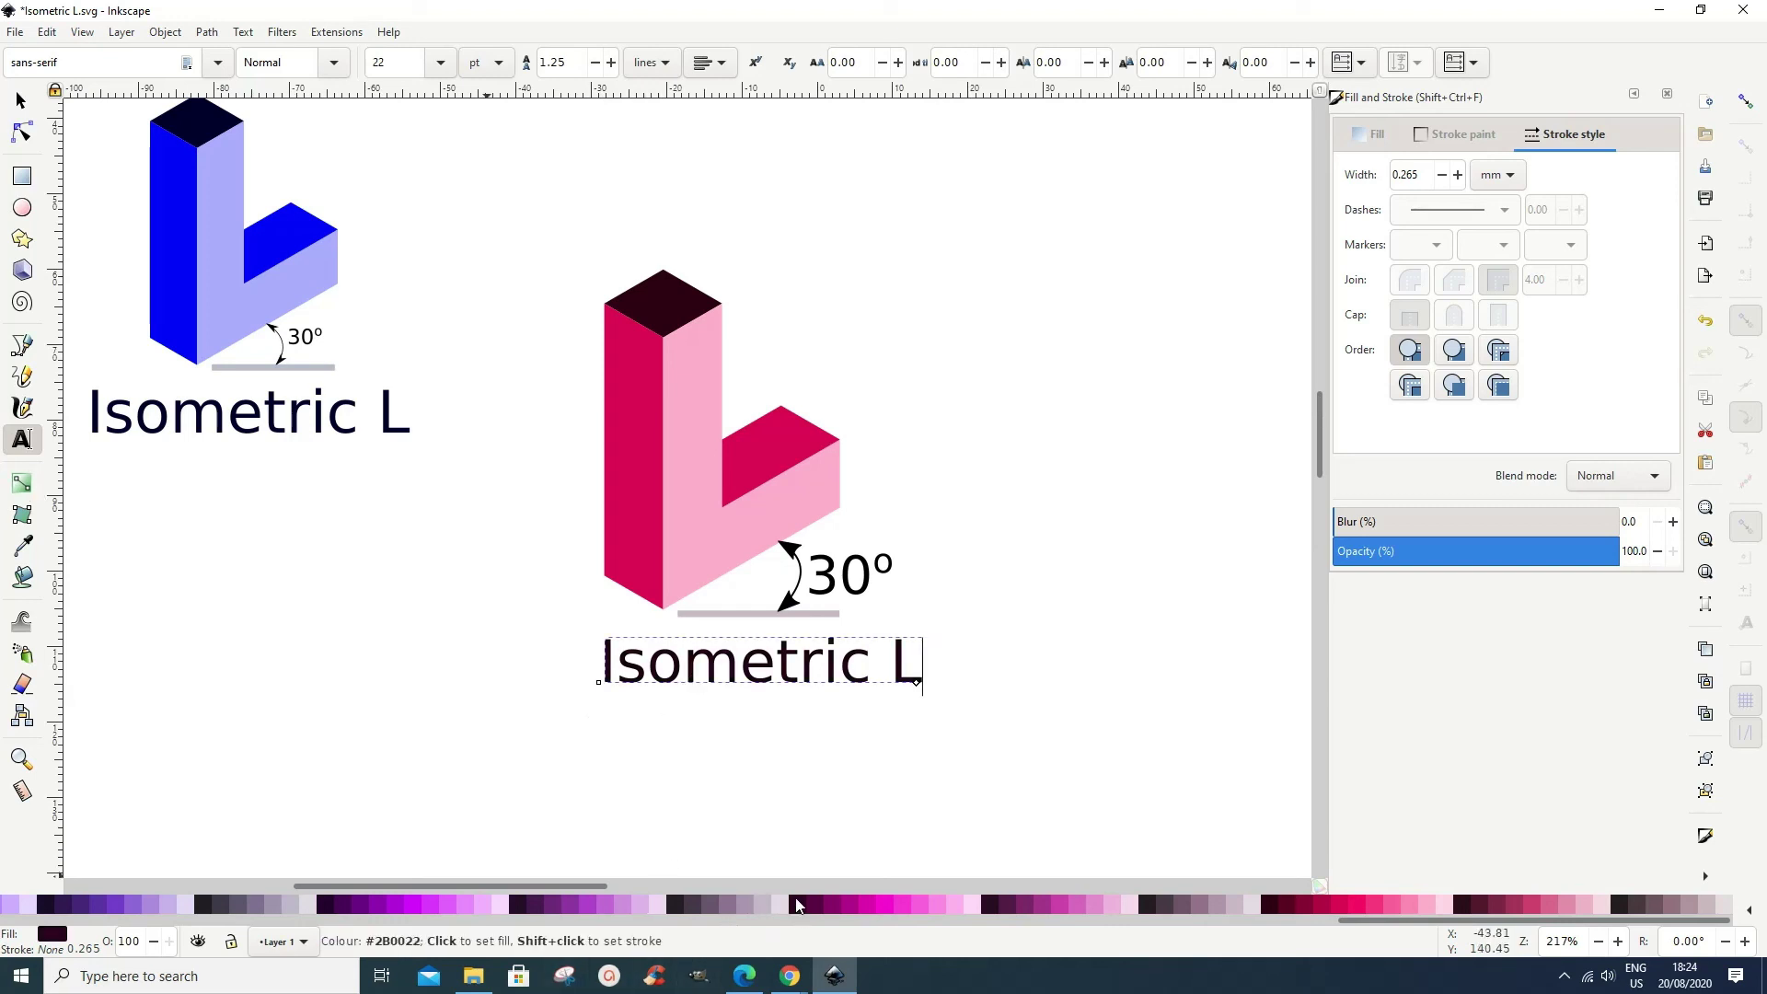
{"action": "left_click", "coordinate": [22, 102]}
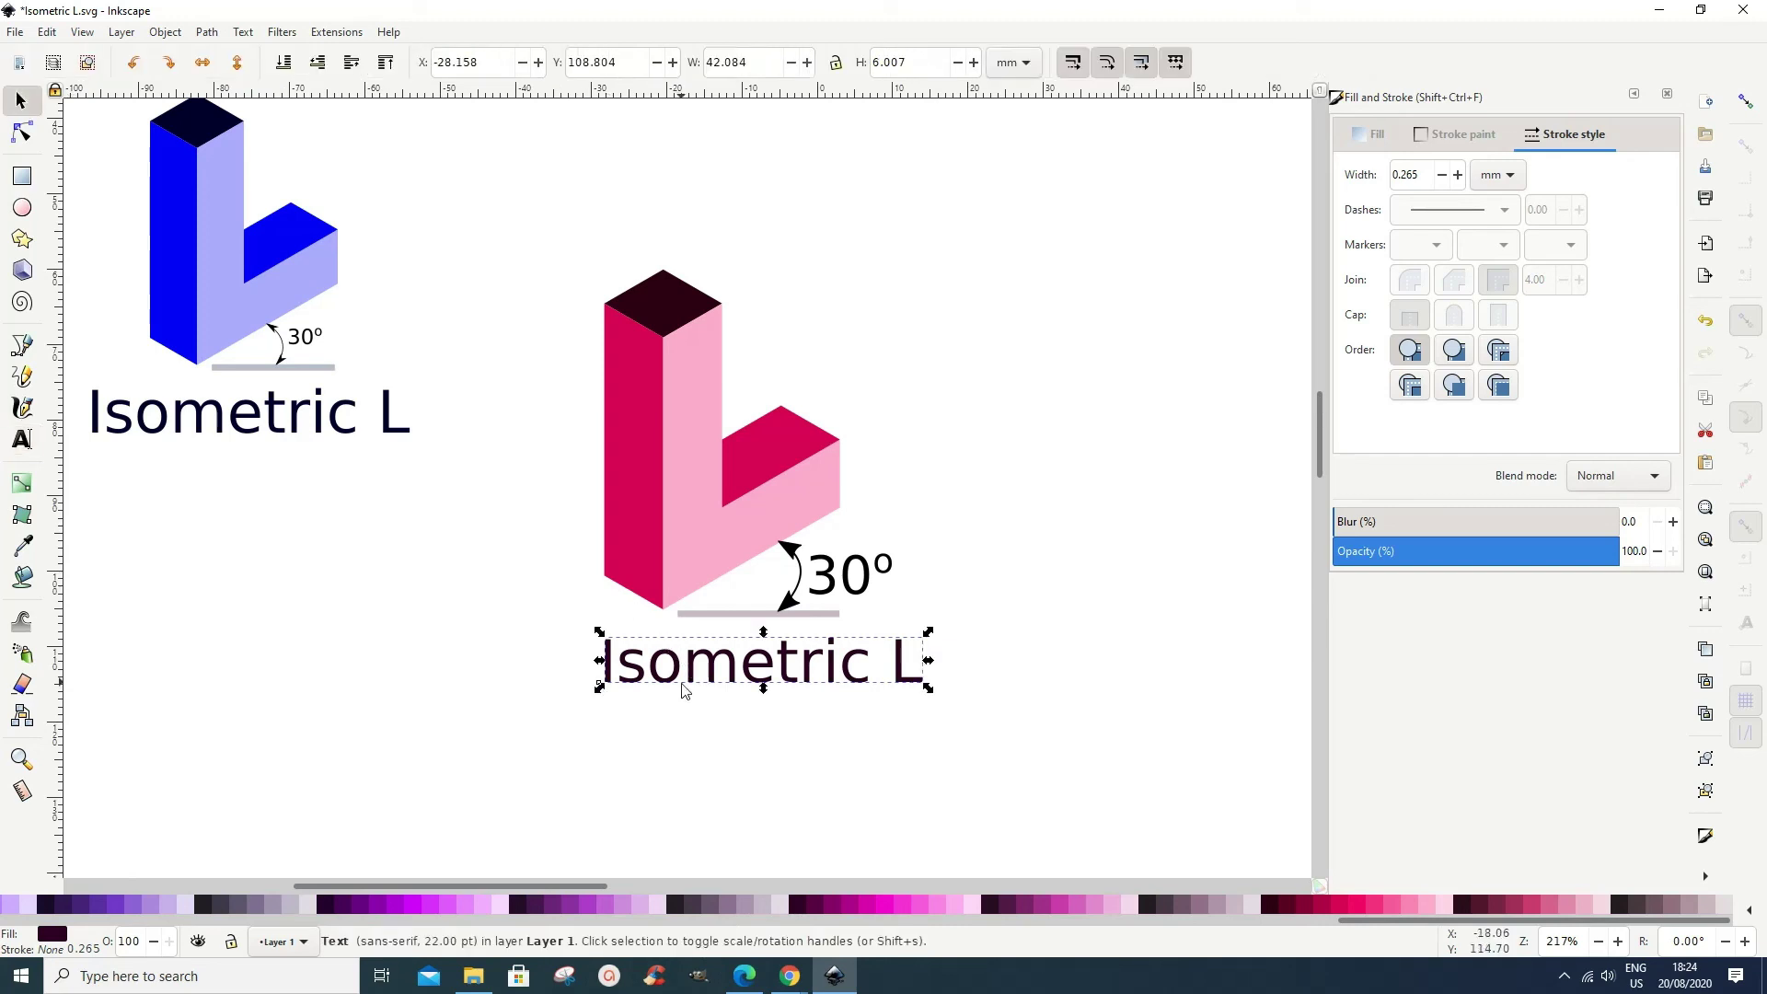
{"action": "left_click_drag", "start_coordinate": [682, 678], "coordinate": [659, 682]}
{"action": "left_click", "coordinate": [900, 793]}
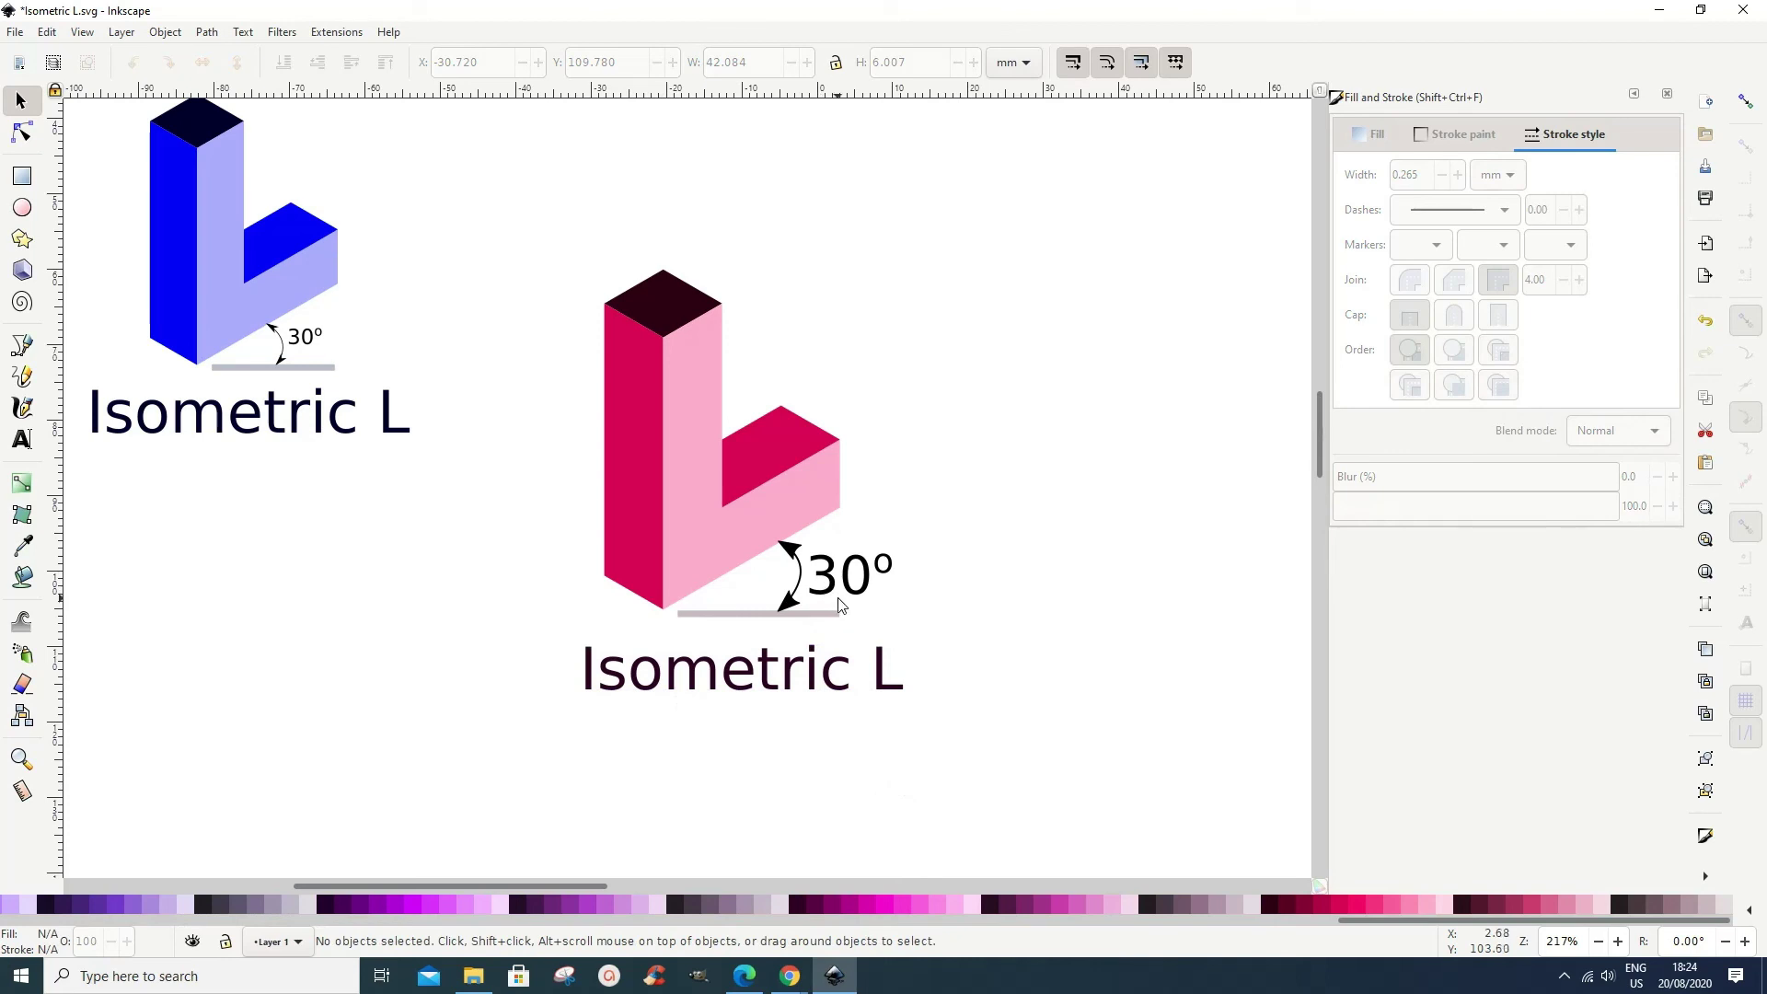